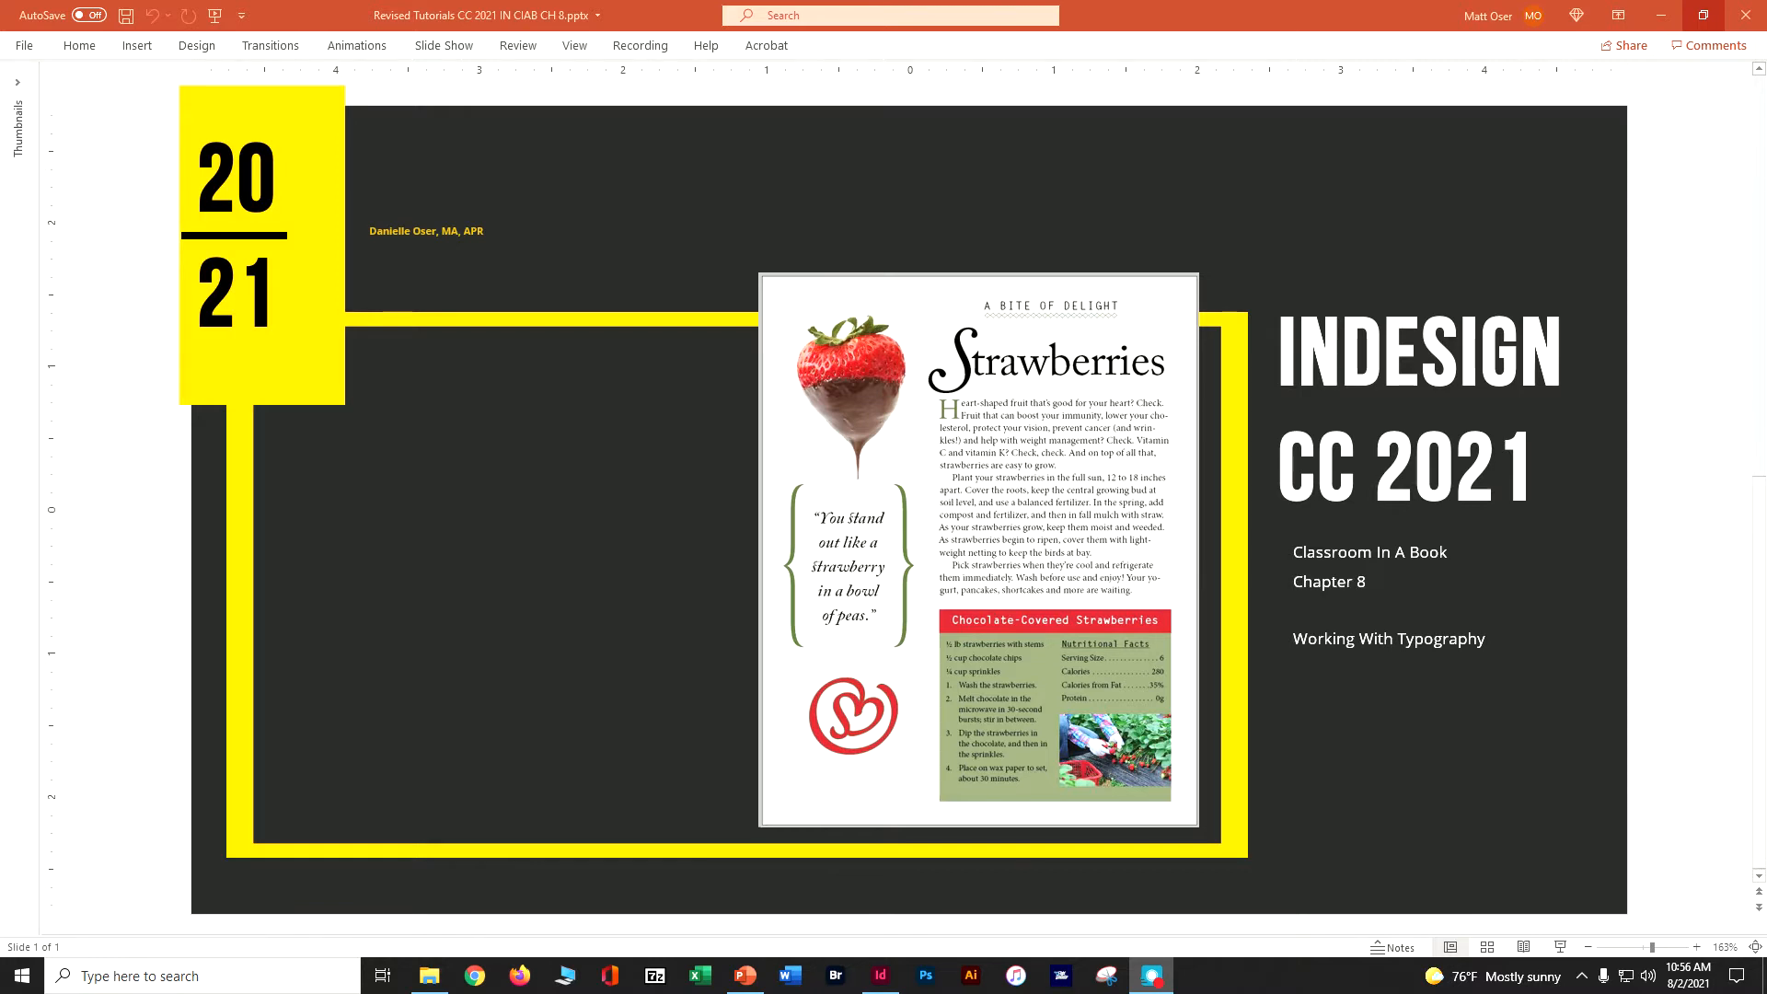
- Switch to InDesign and open 08_Start.indd from the Lesson08 folder
click(1661, 15)
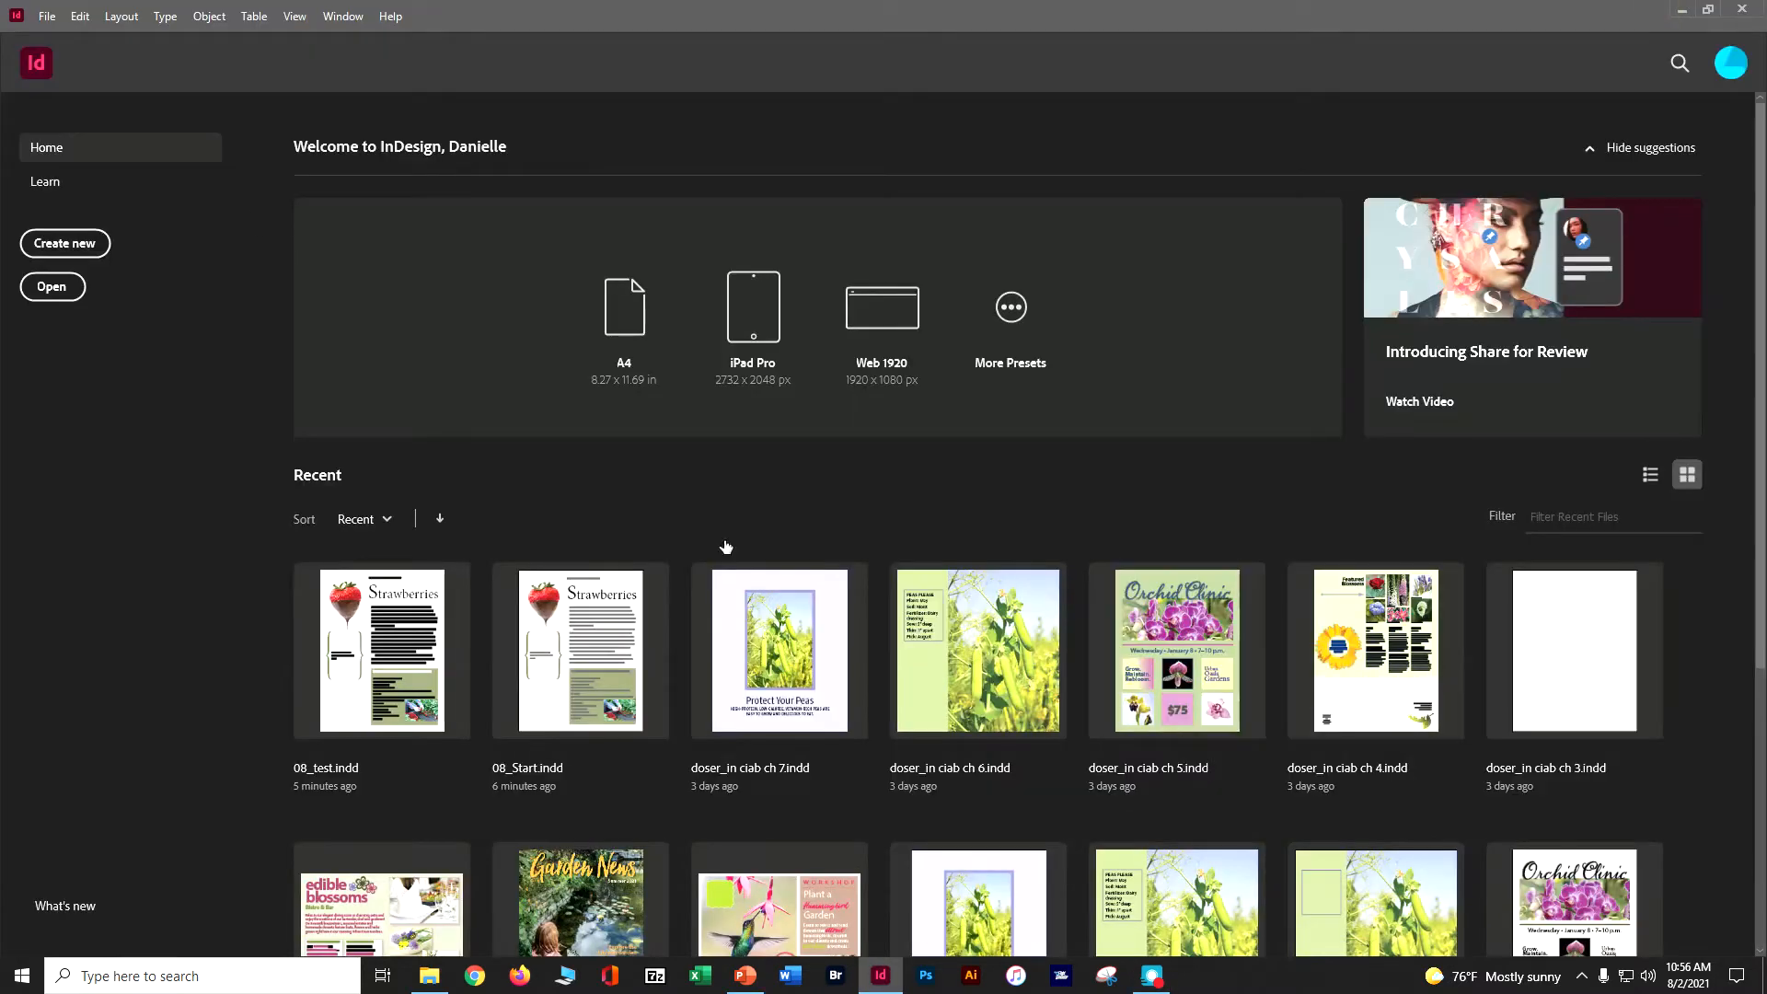
click(56, 20)
click(81, 57)
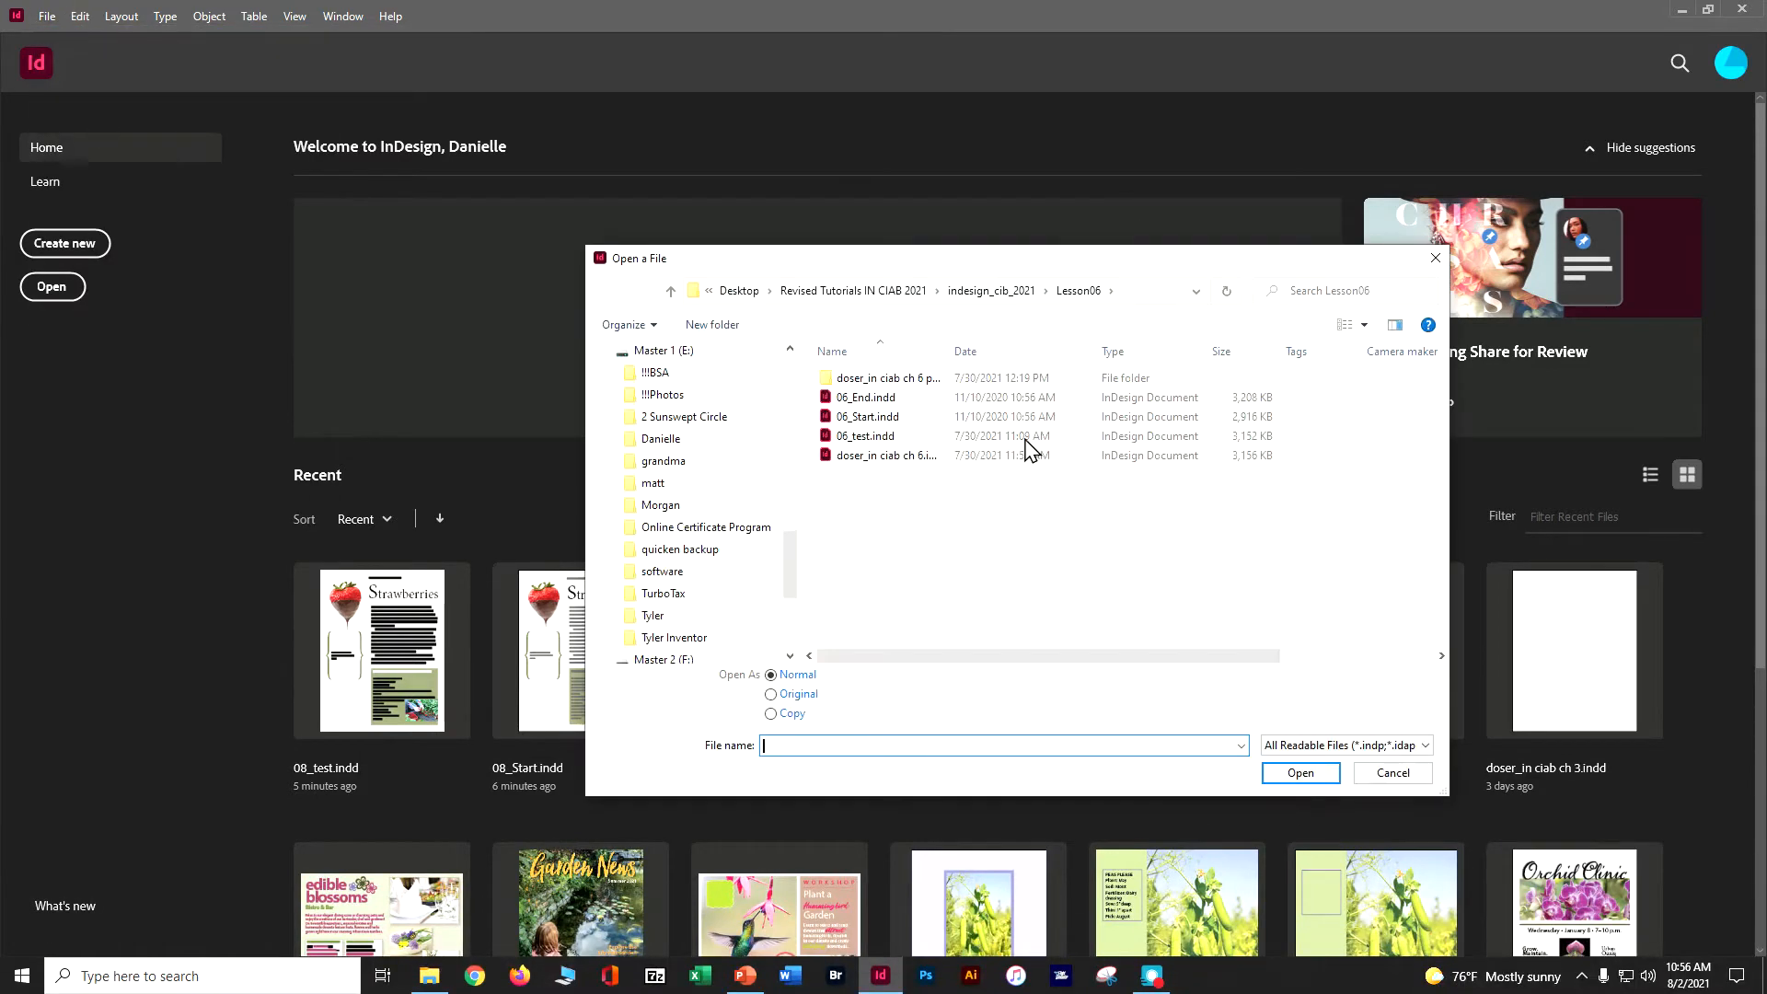
click(994, 291)
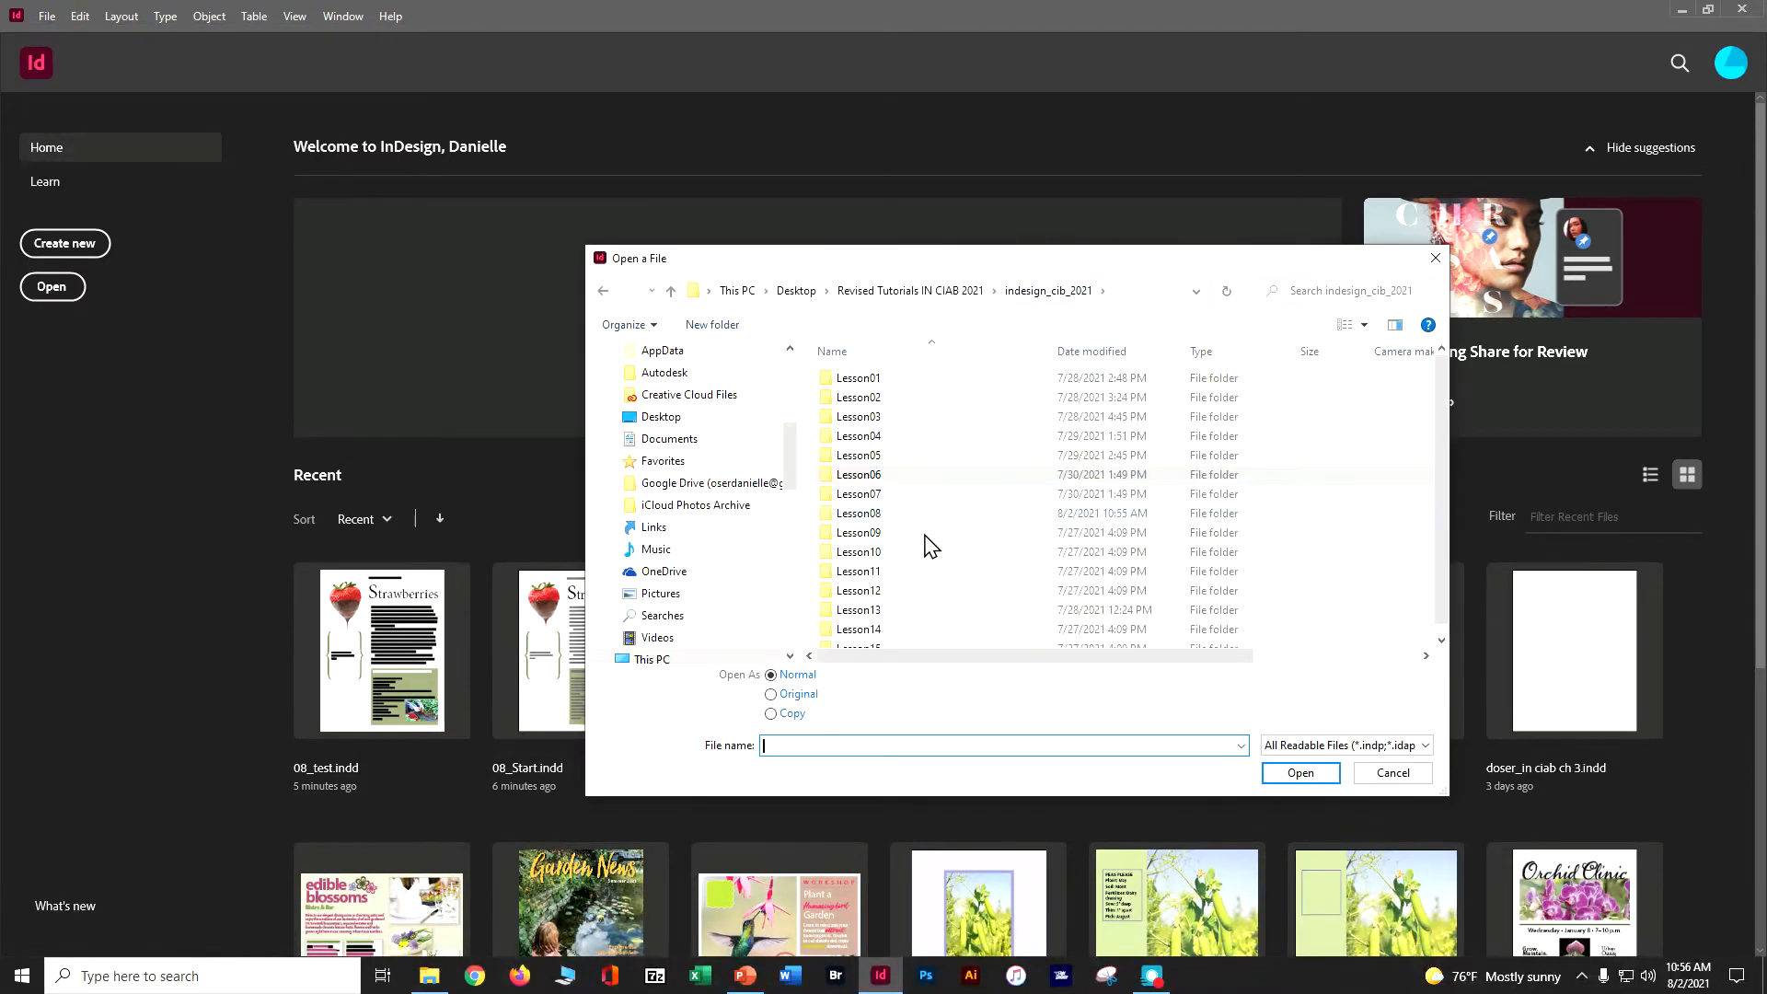
click(900, 516)
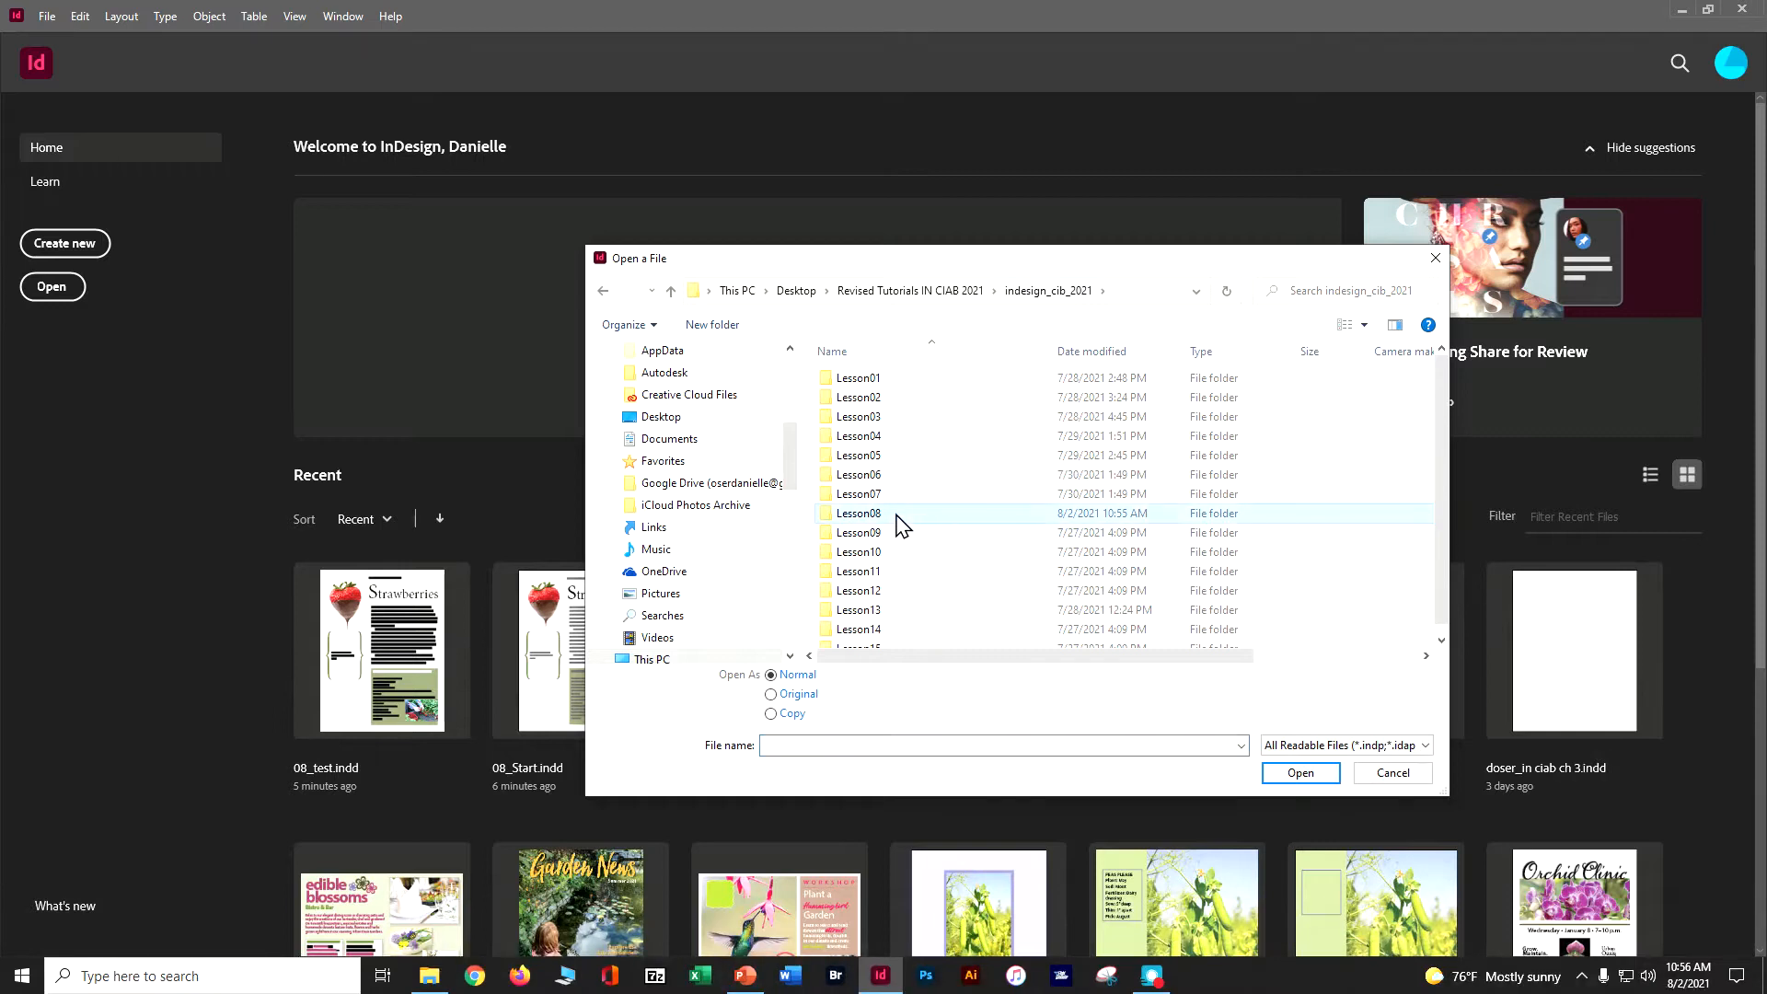
double_click(898, 517)
double_click(874, 401)
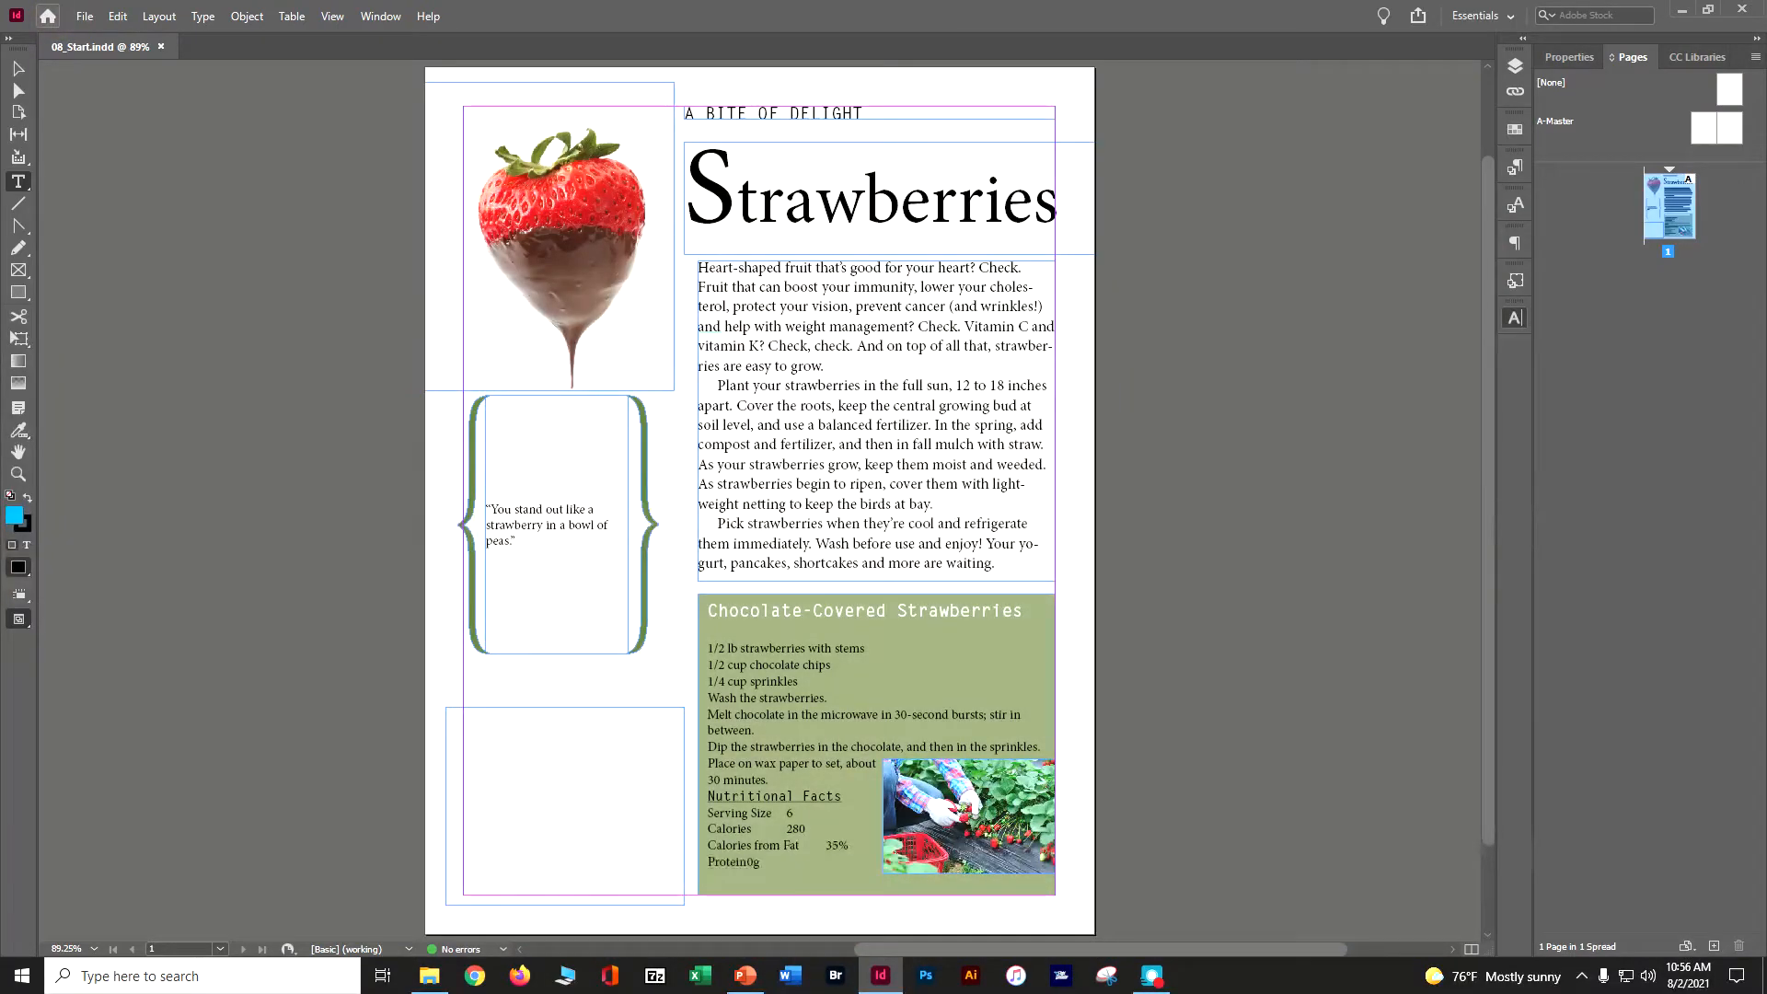
click(48, 15)
click(87, 18)
click(48, 16)
click(414, 96)
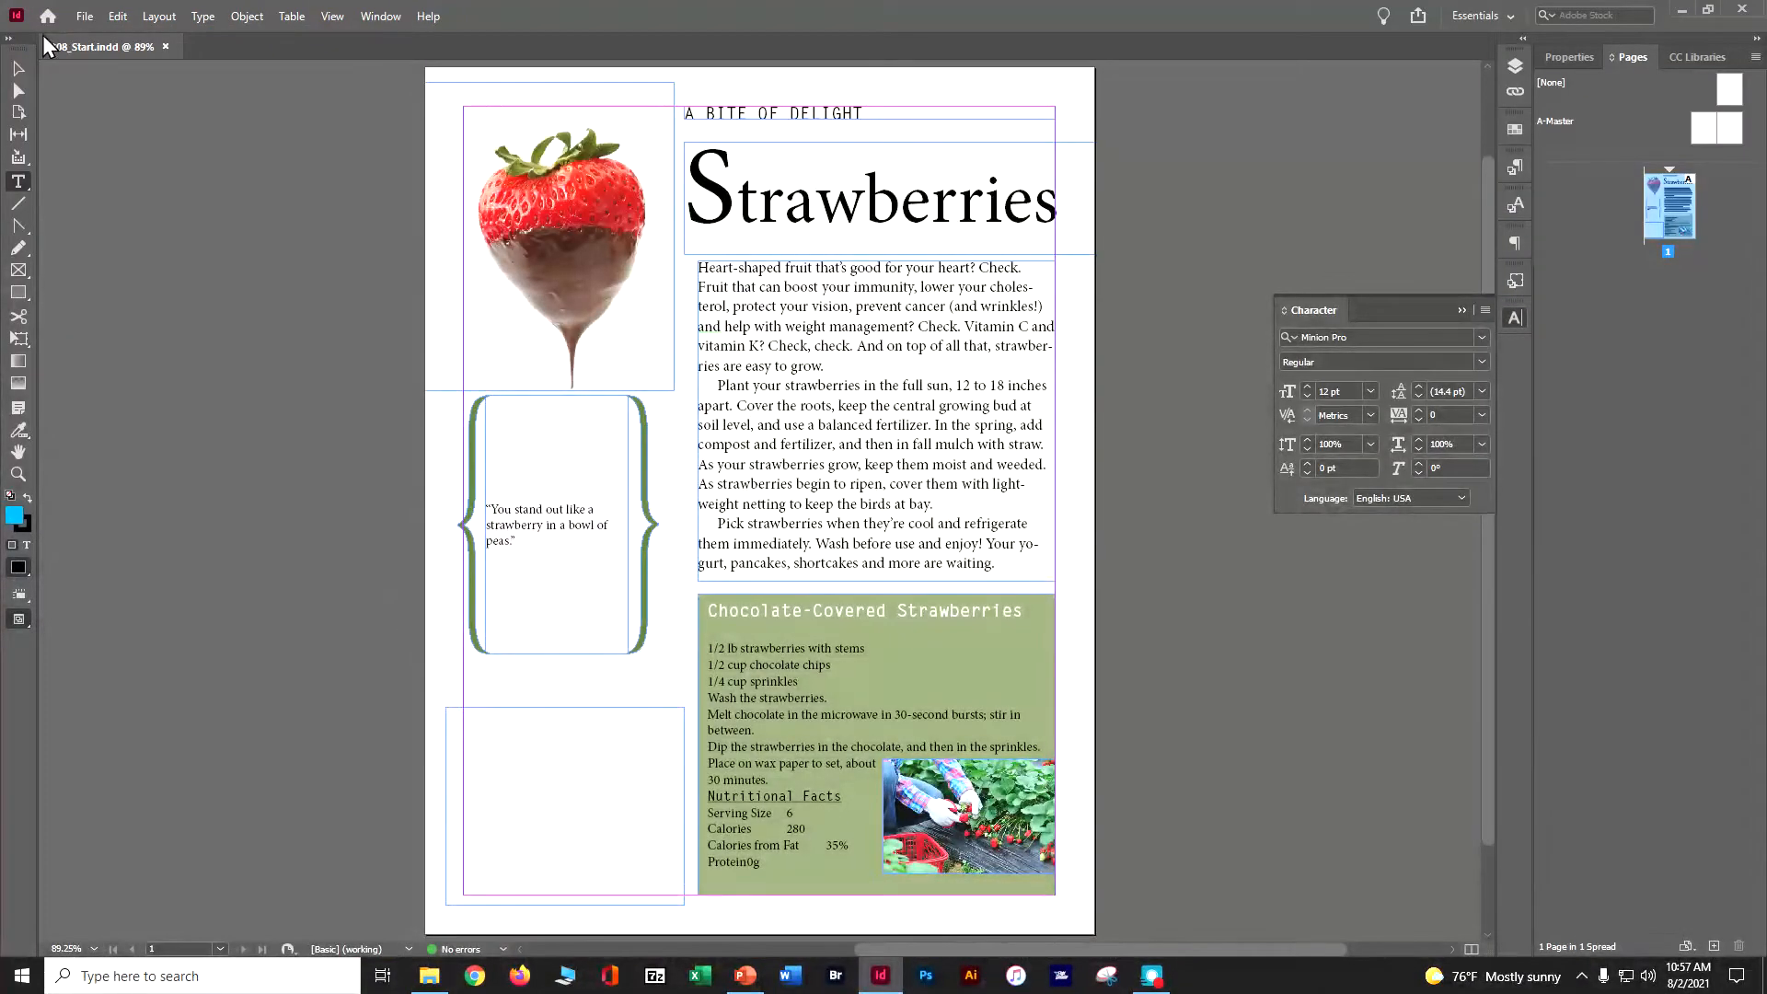
- Save the document as doser_in ciab ch 8 in the Lesson08 folder
click(84, 15)
click(127, 164)
text(doser_in )
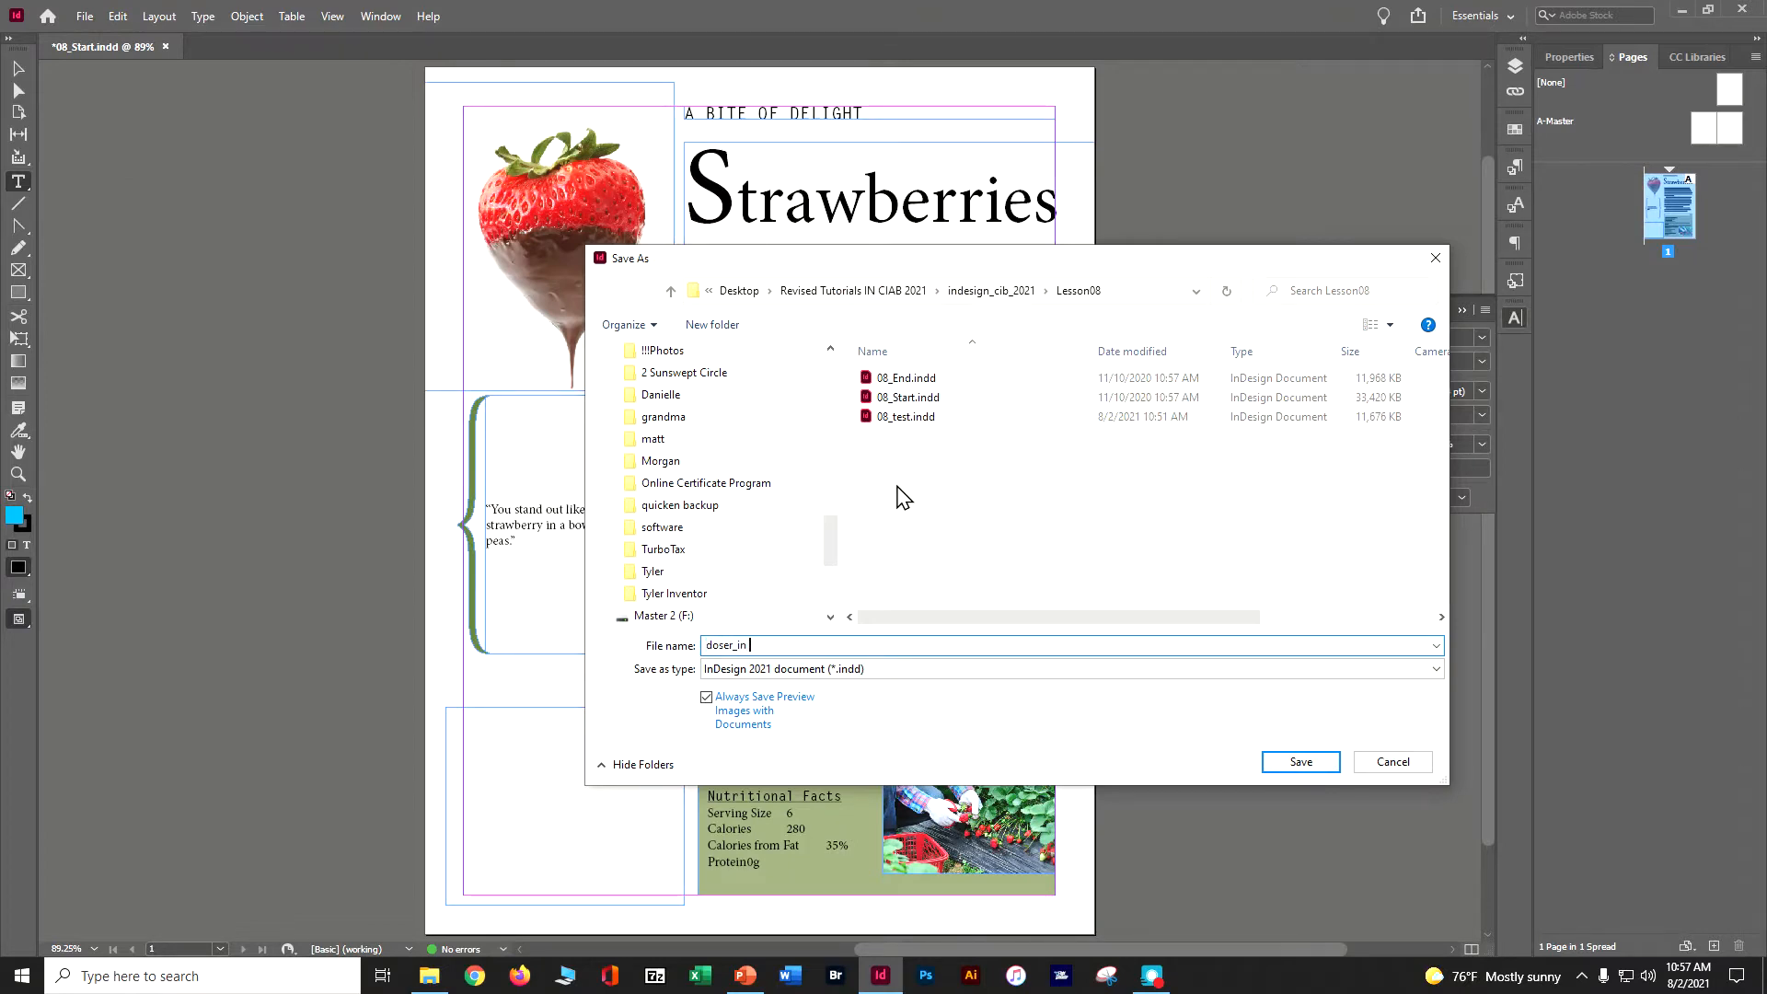
text(ciab ch 8)
click(1270, 765)
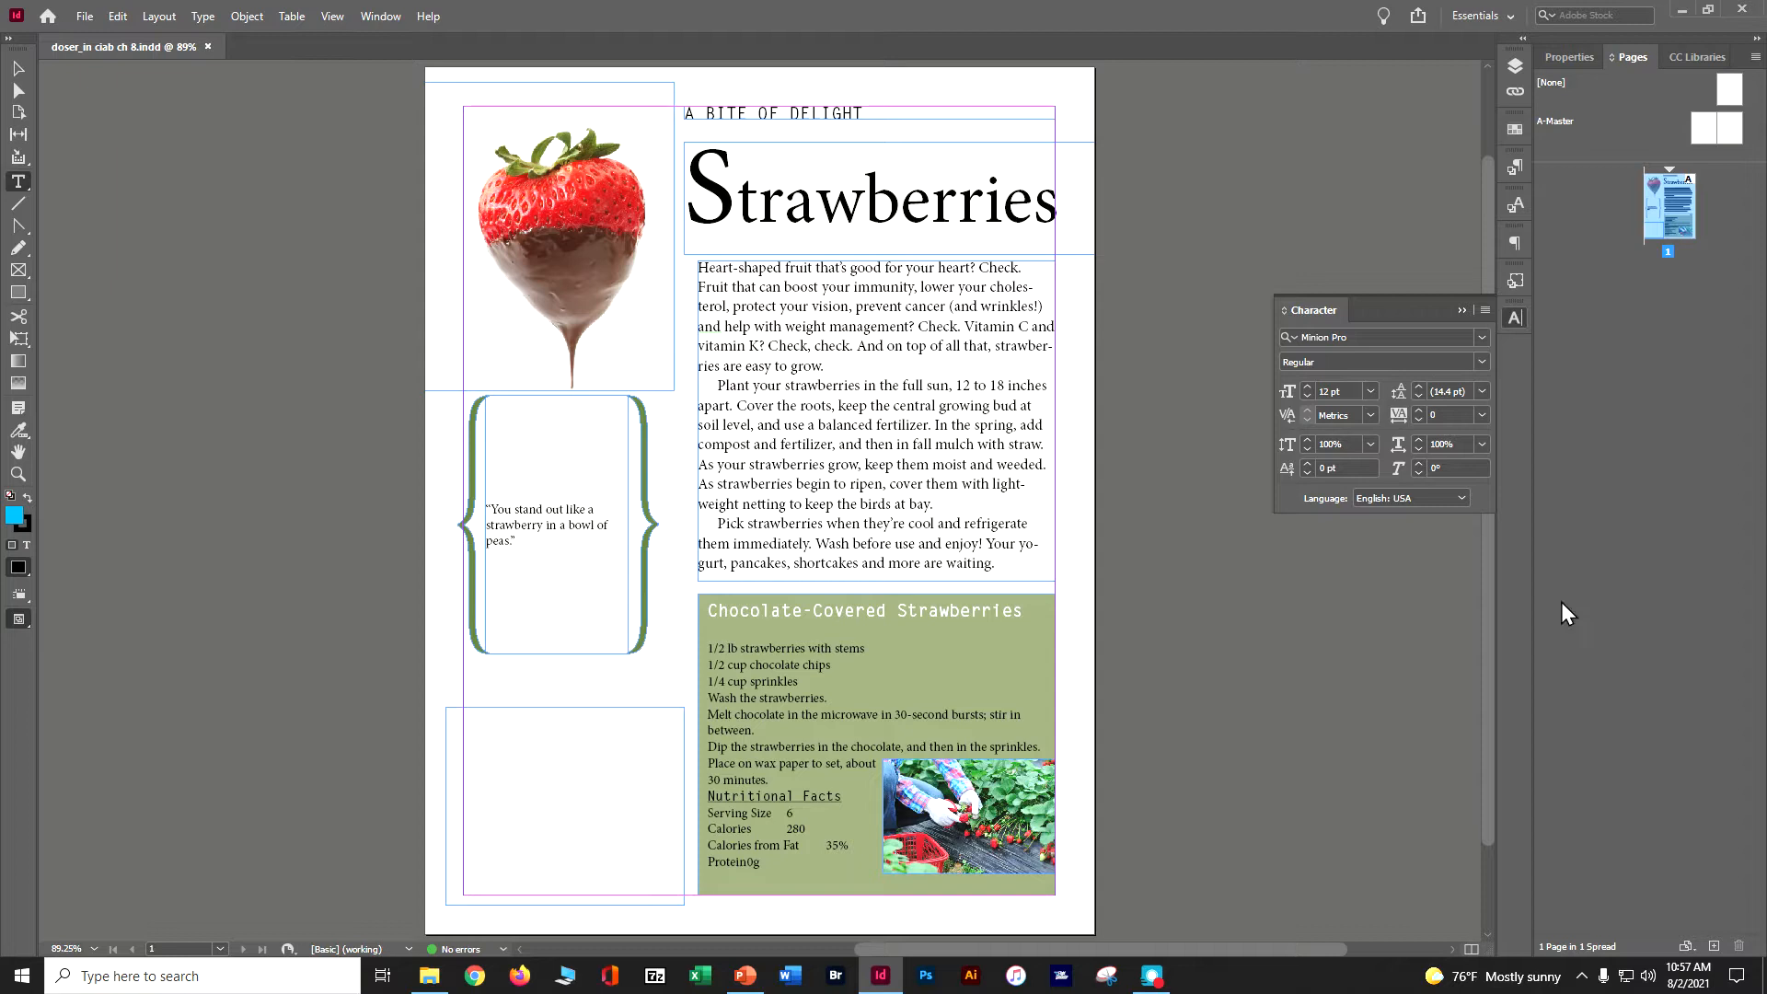
- Choose New Workspace from the workspace switcher
click(1480, 16)
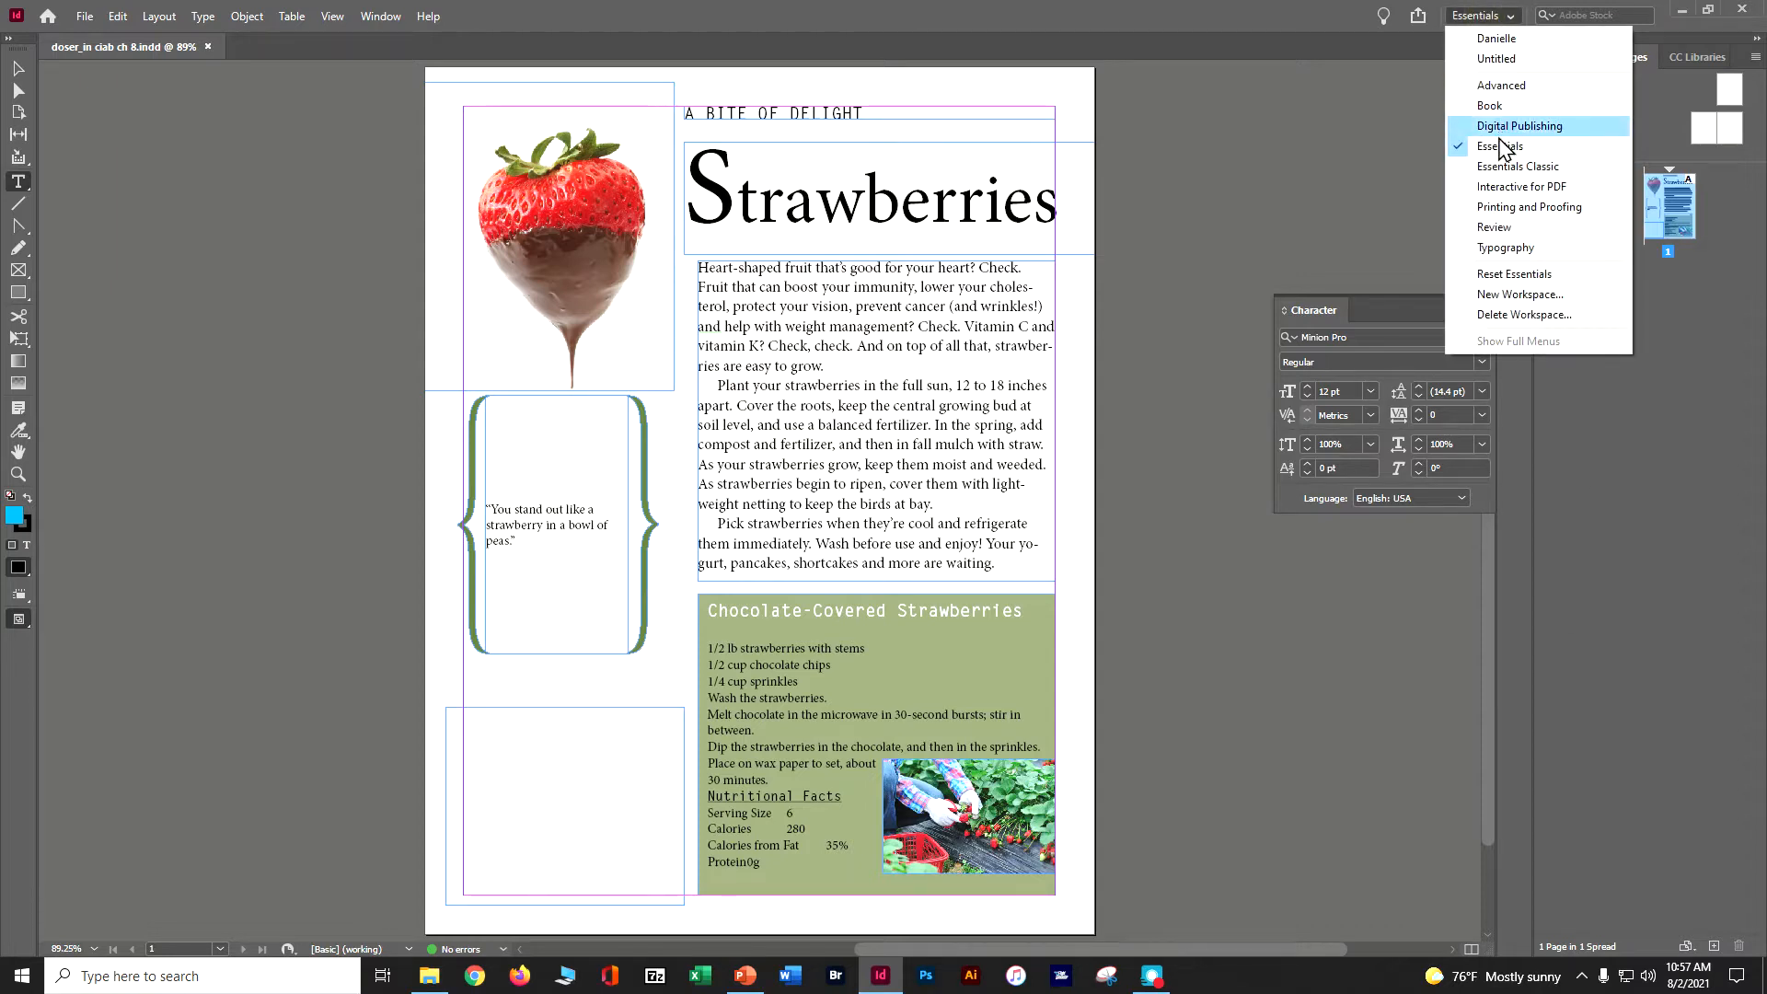
click(1492, 295)
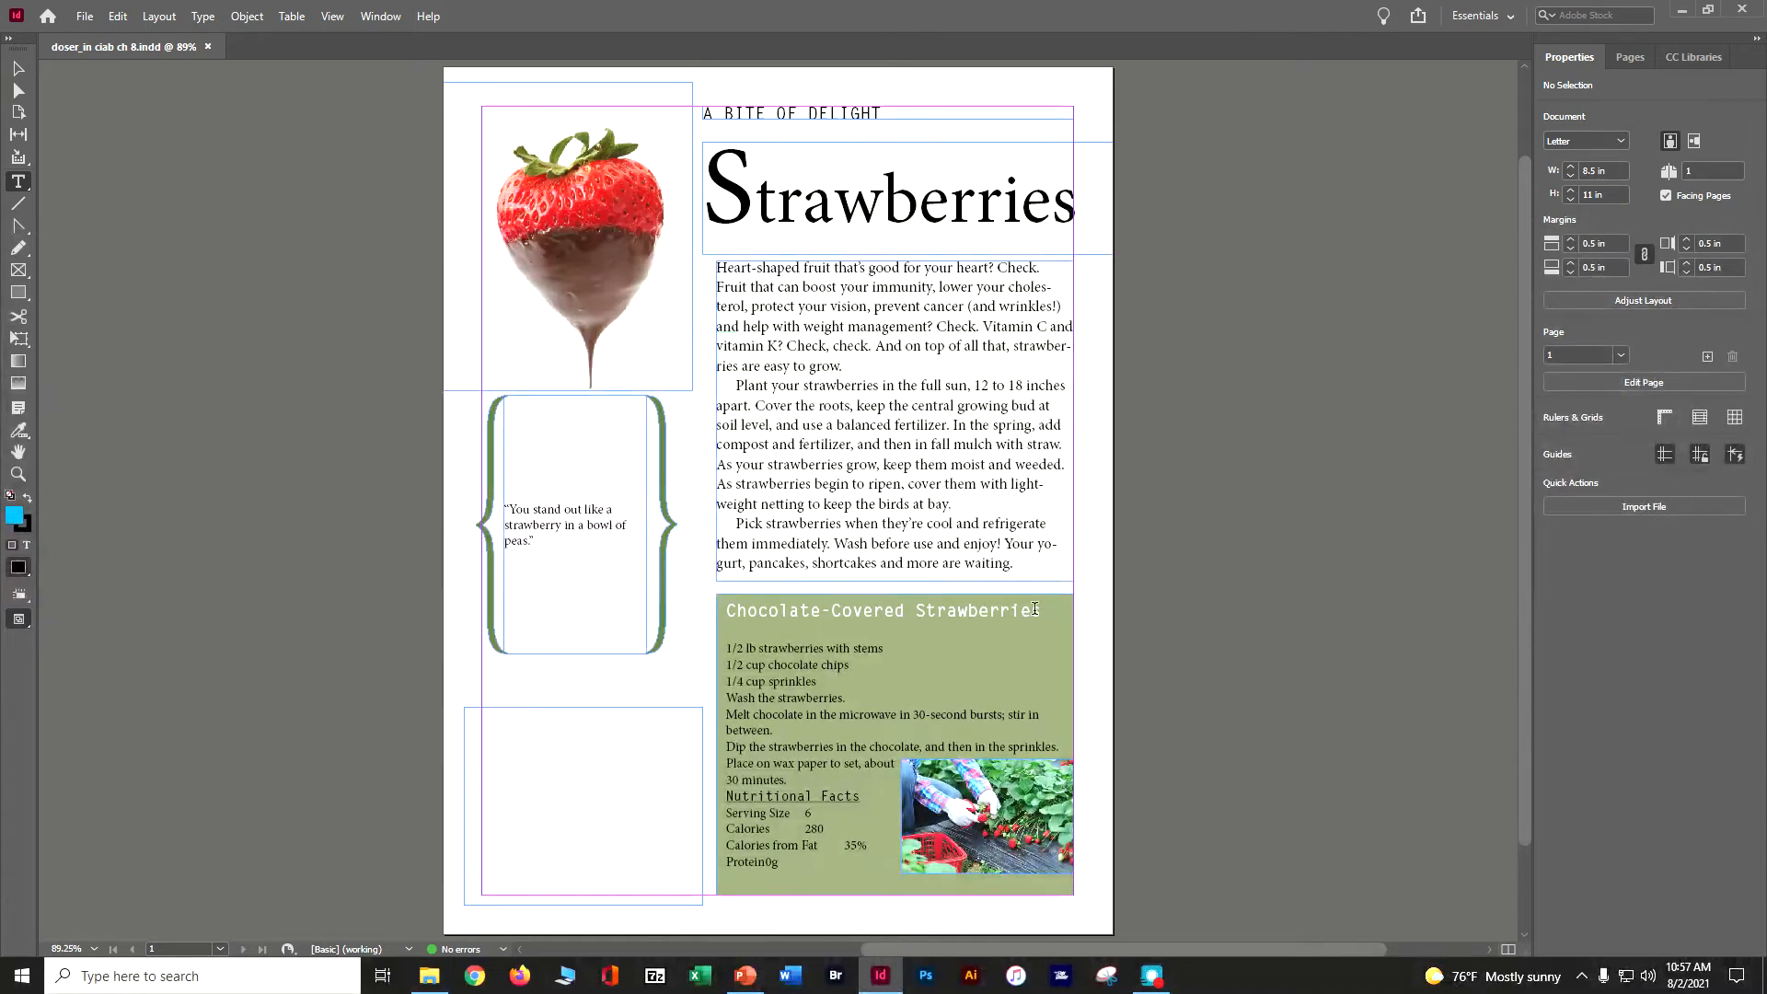
click(904, 645)
key(ctrl+=)
key(ctrl+=)
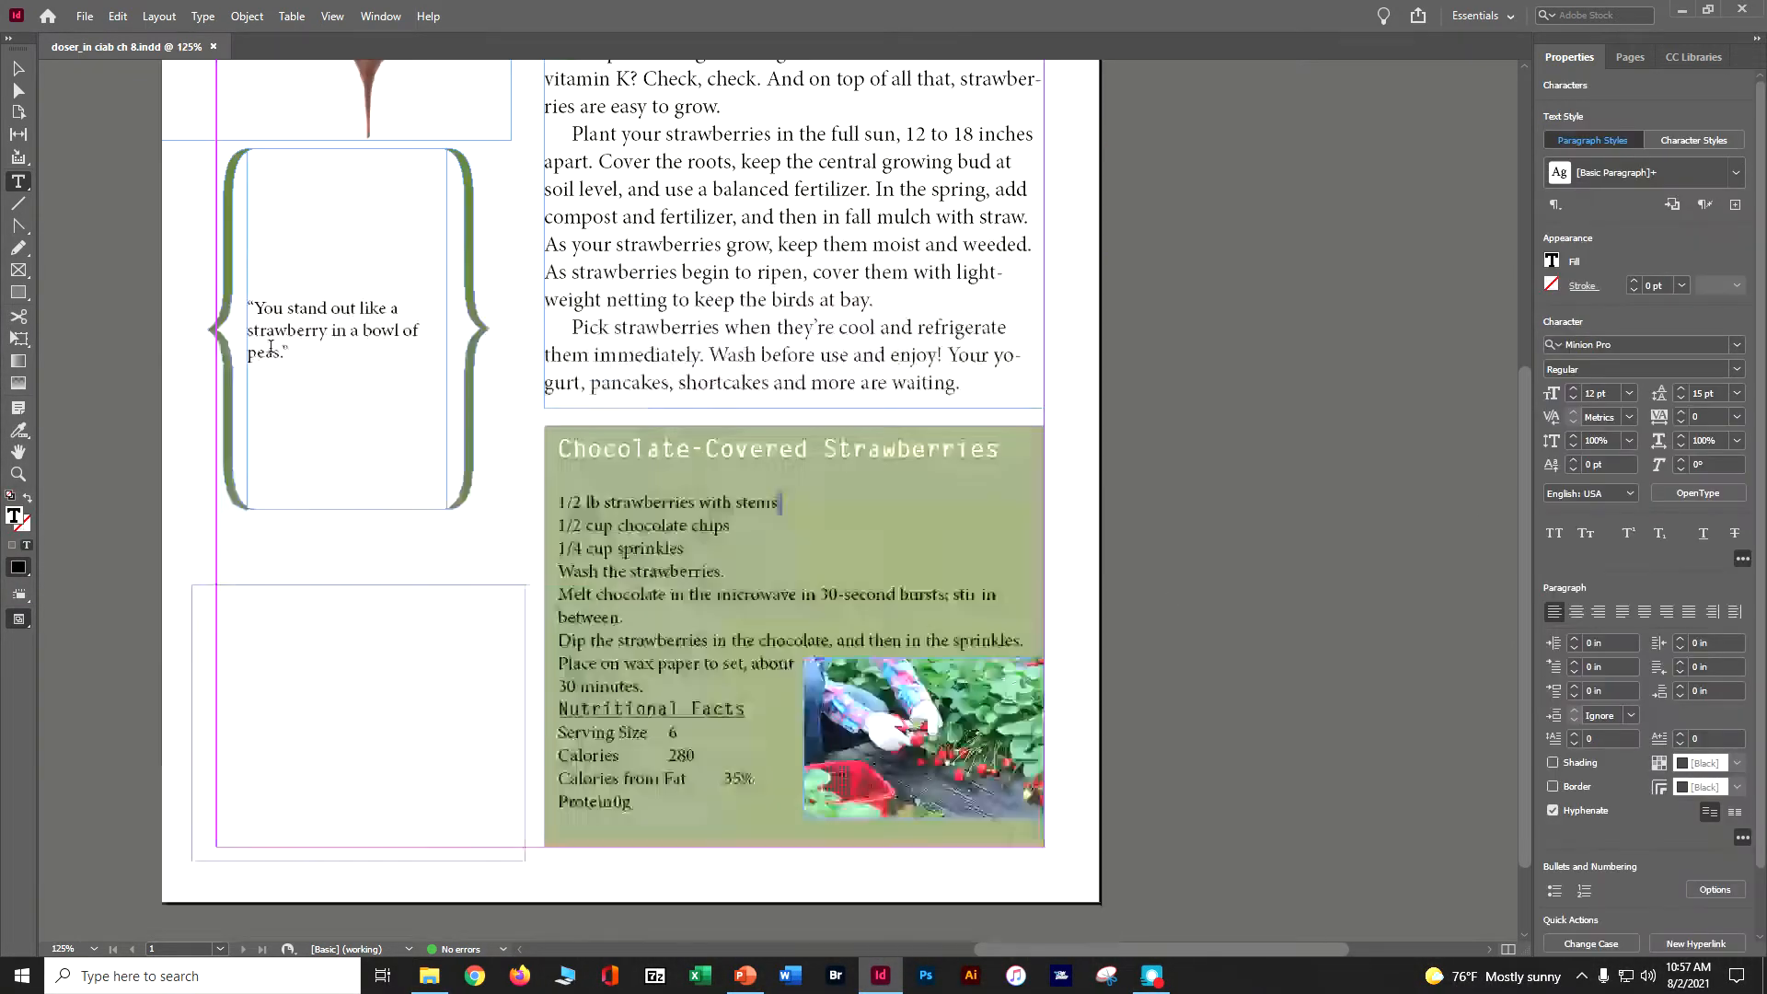
key(ctrl+=)
key(ctrl+=)
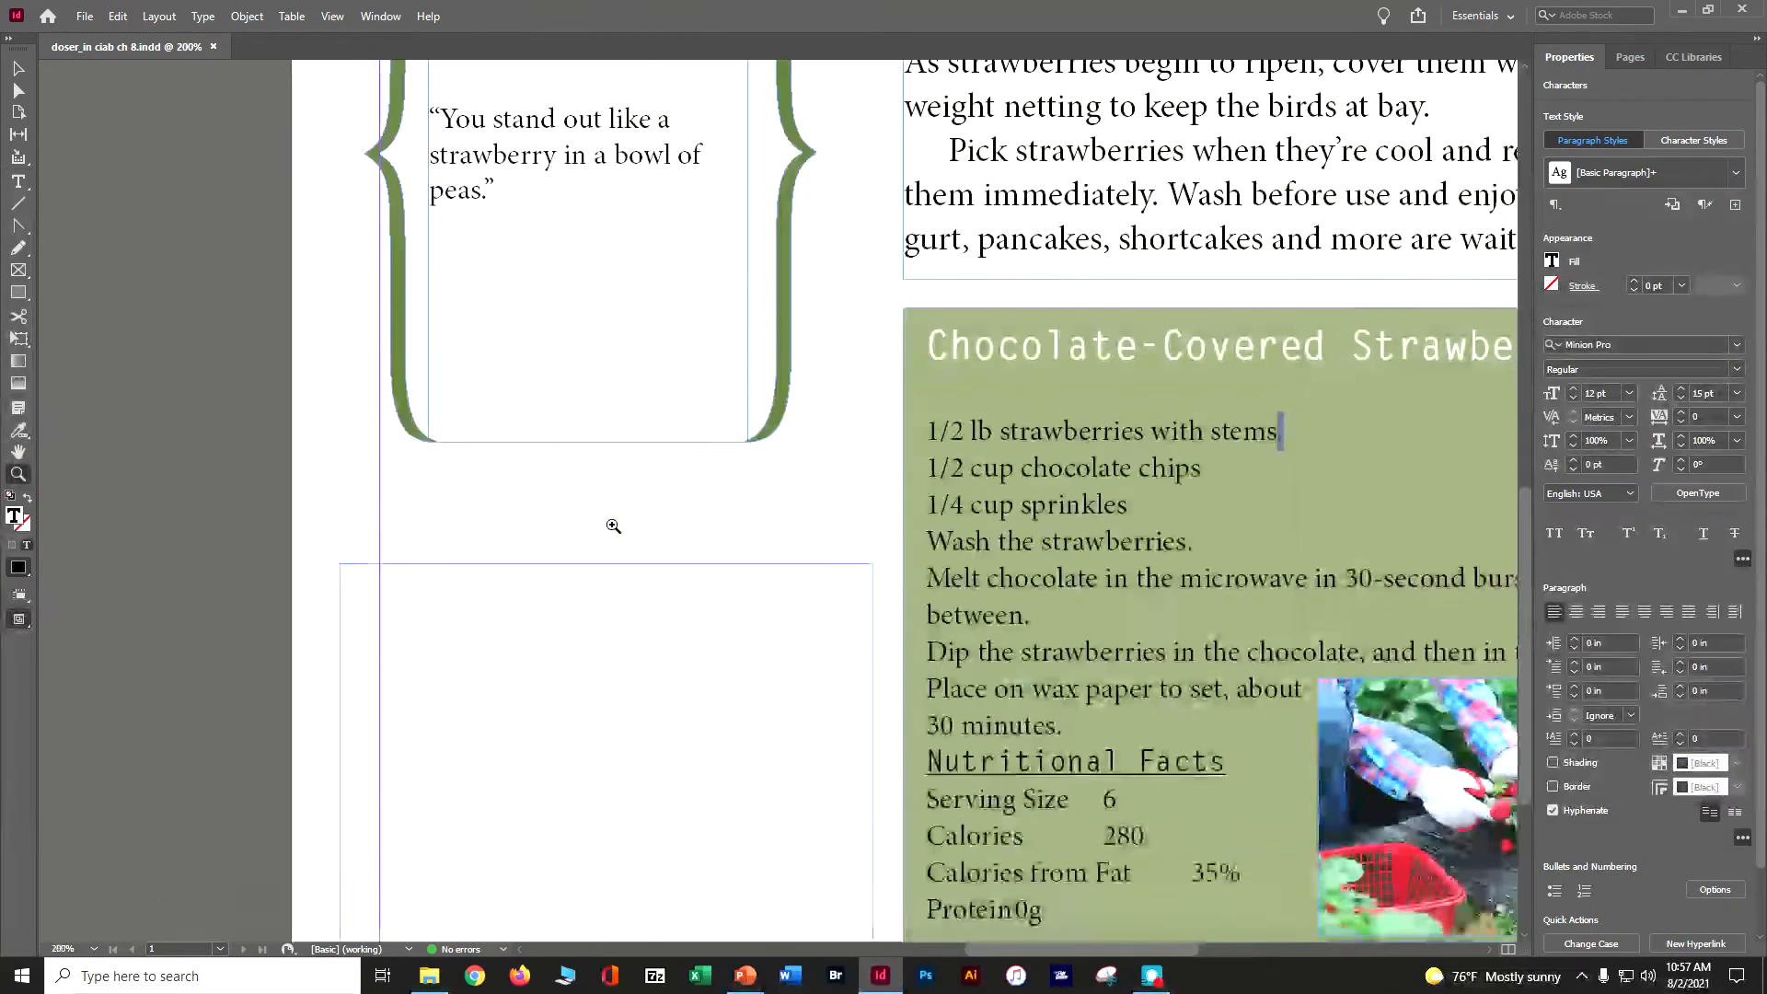
key(Delete)
drag(1055, 488, 889, 411)
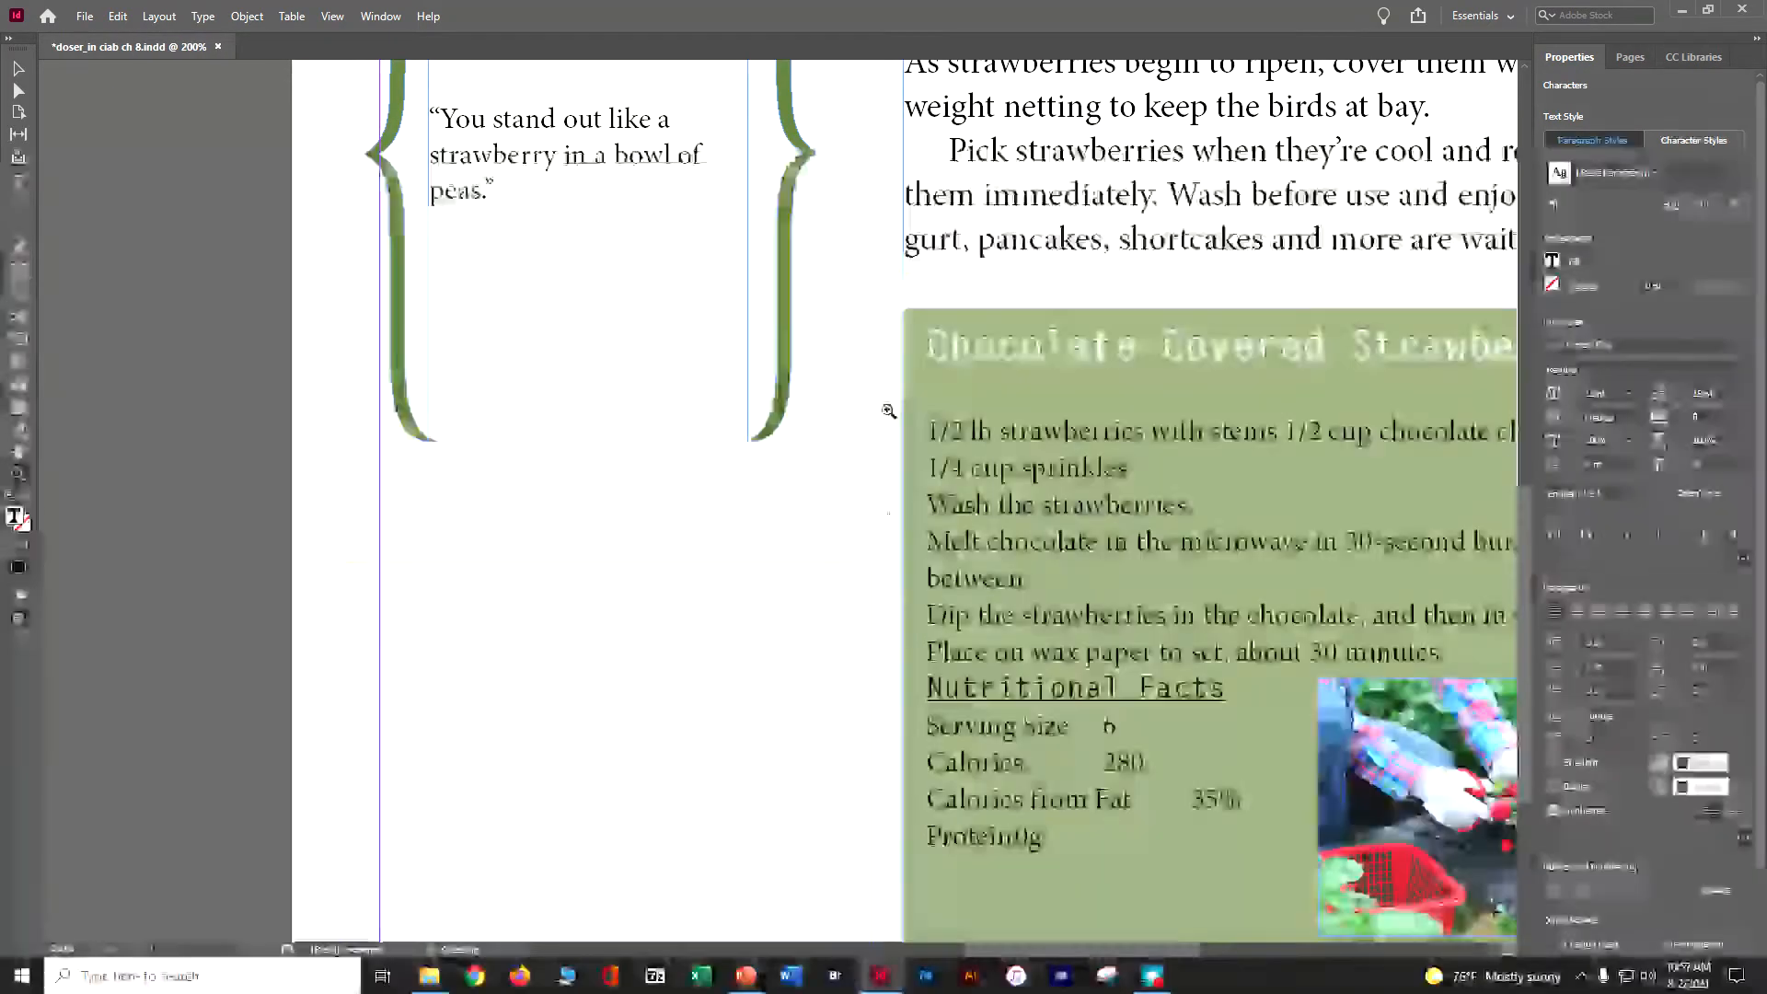
key(ctrl+-)
text(-)
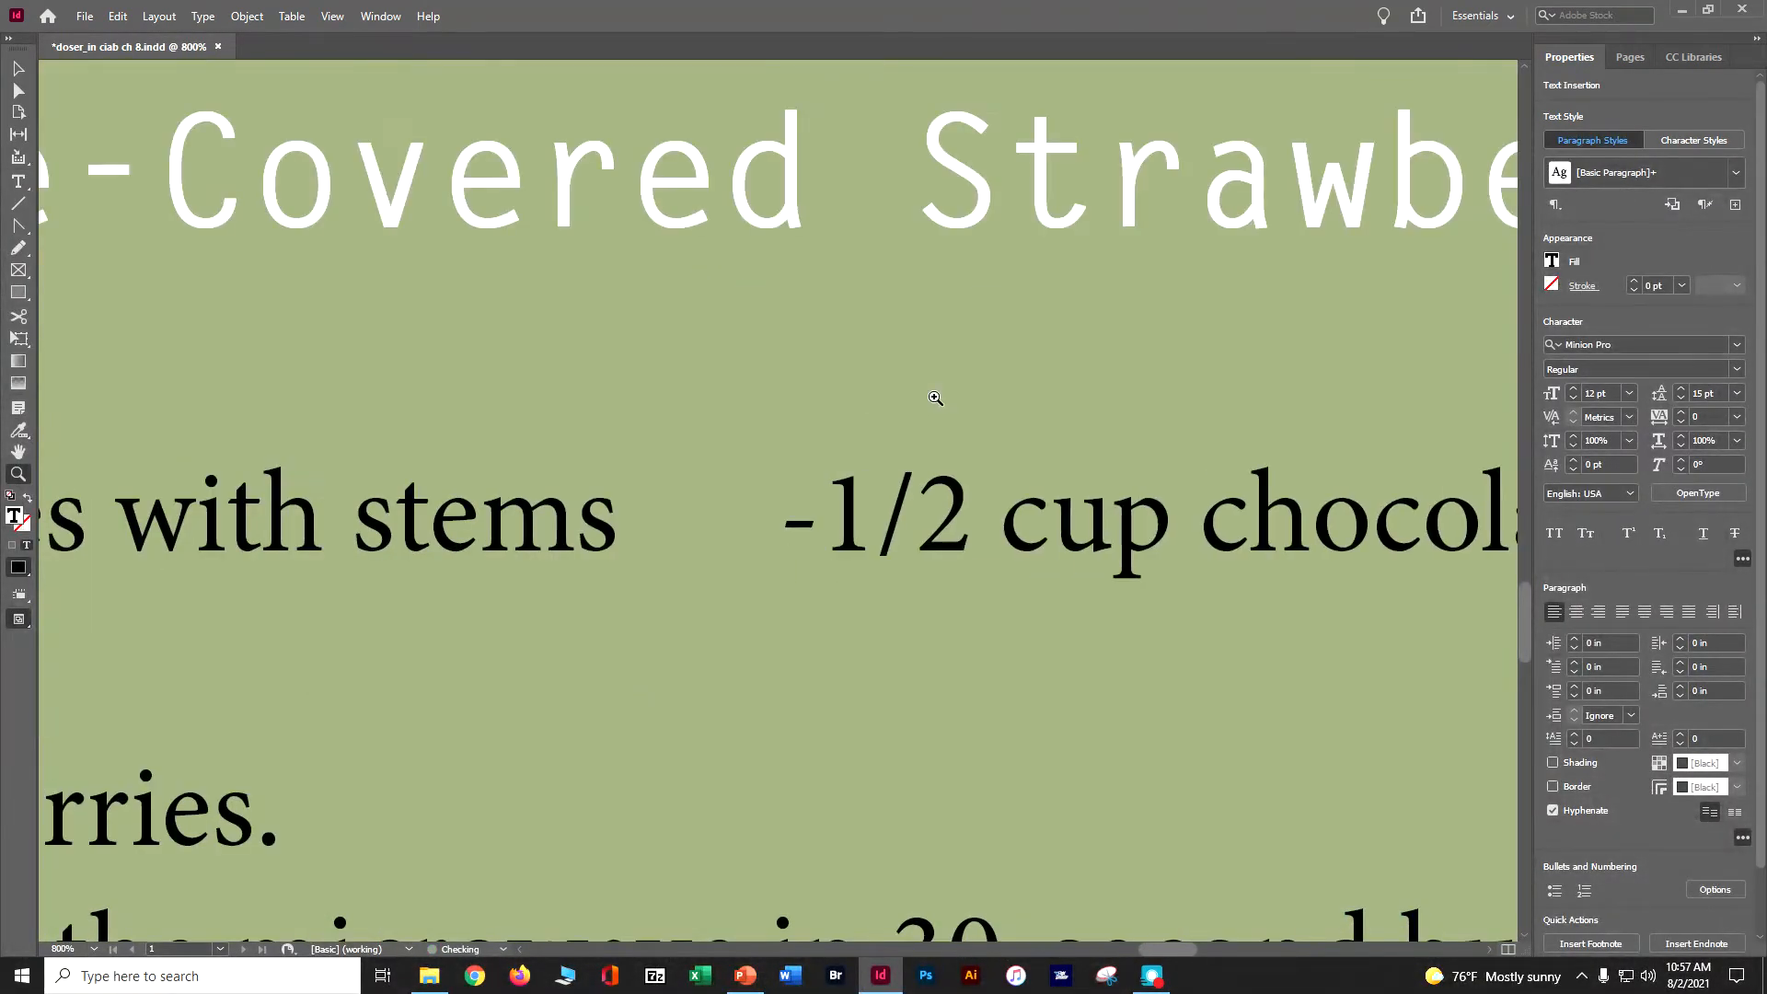
key(ctrl+-)
key(ctrl+-)
key(ctrl+-)
key(ctrl+-)
key(ctrl+-)
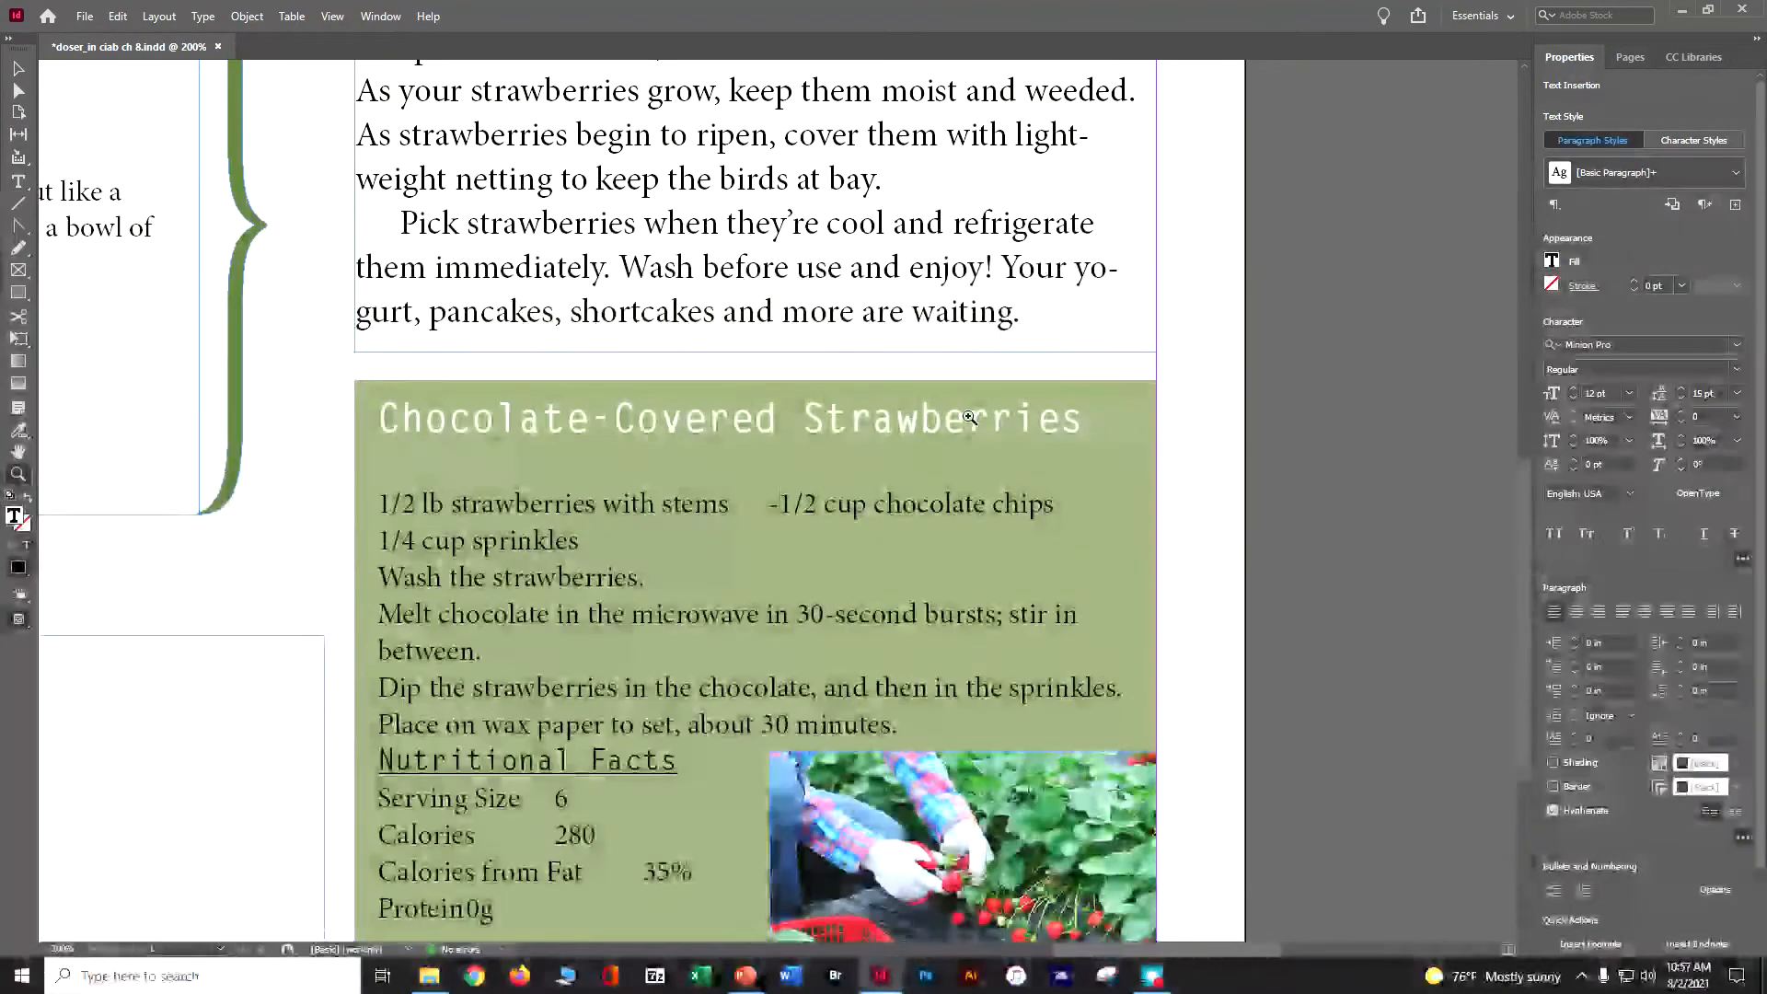
key(BackSpace)
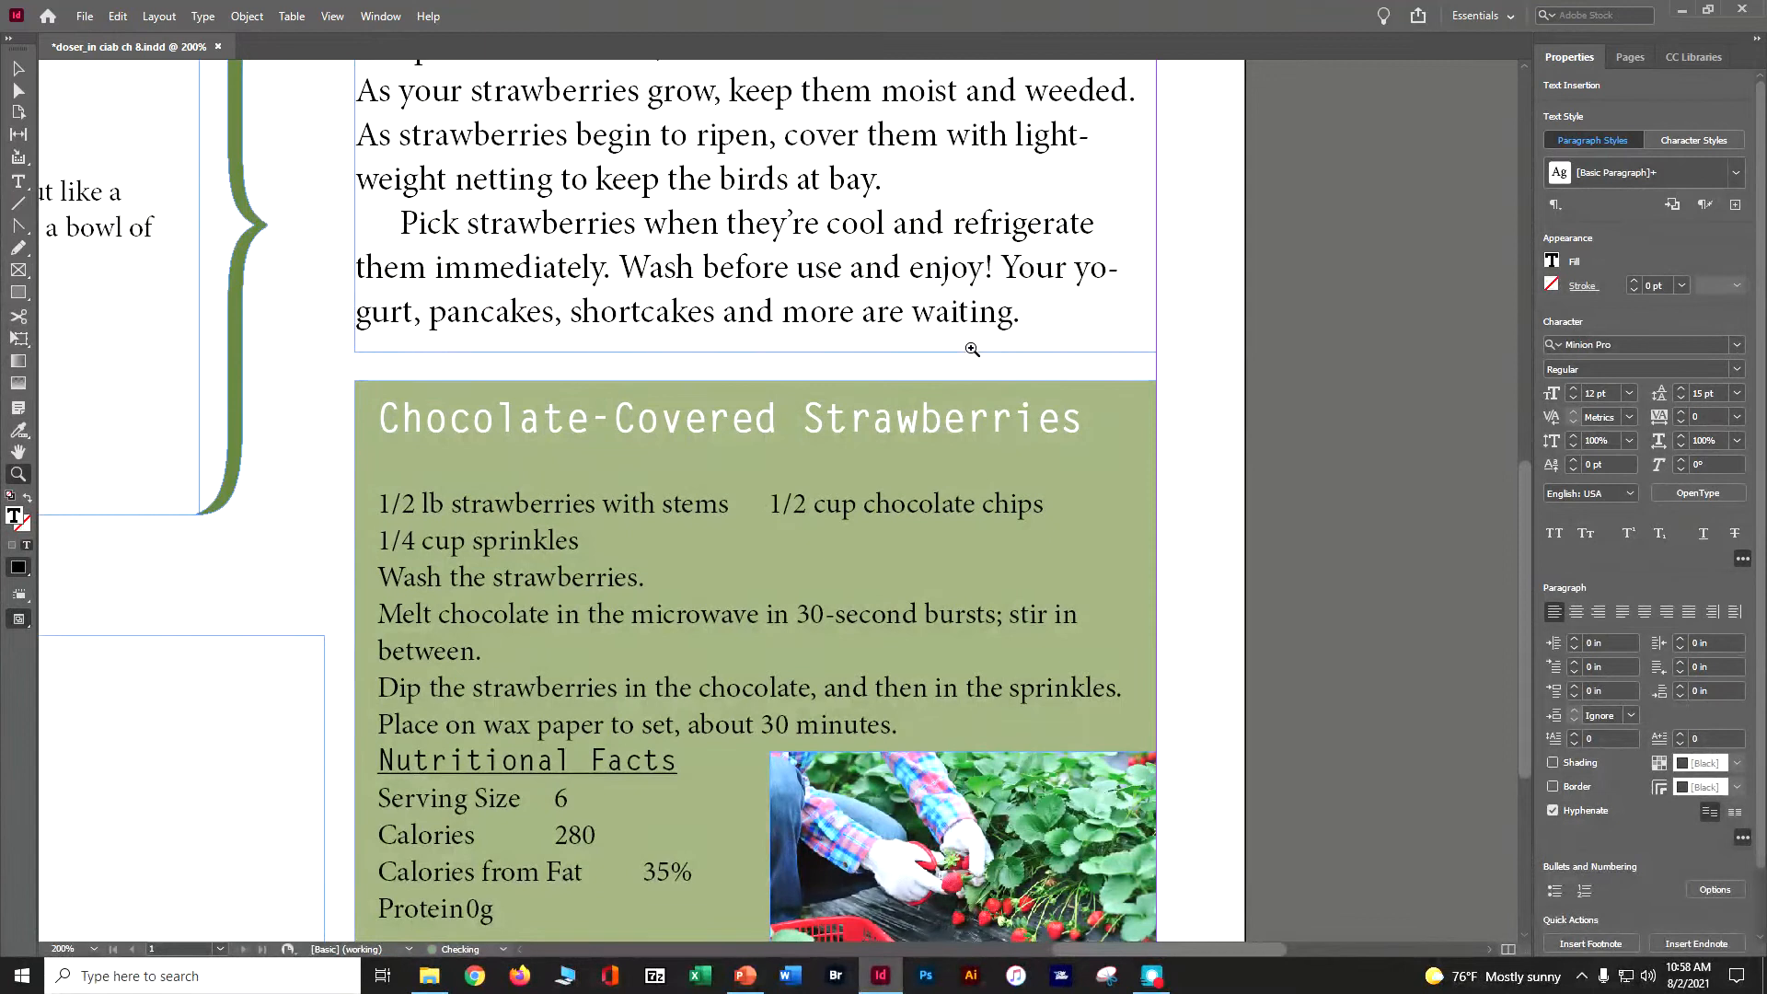
key(Return)
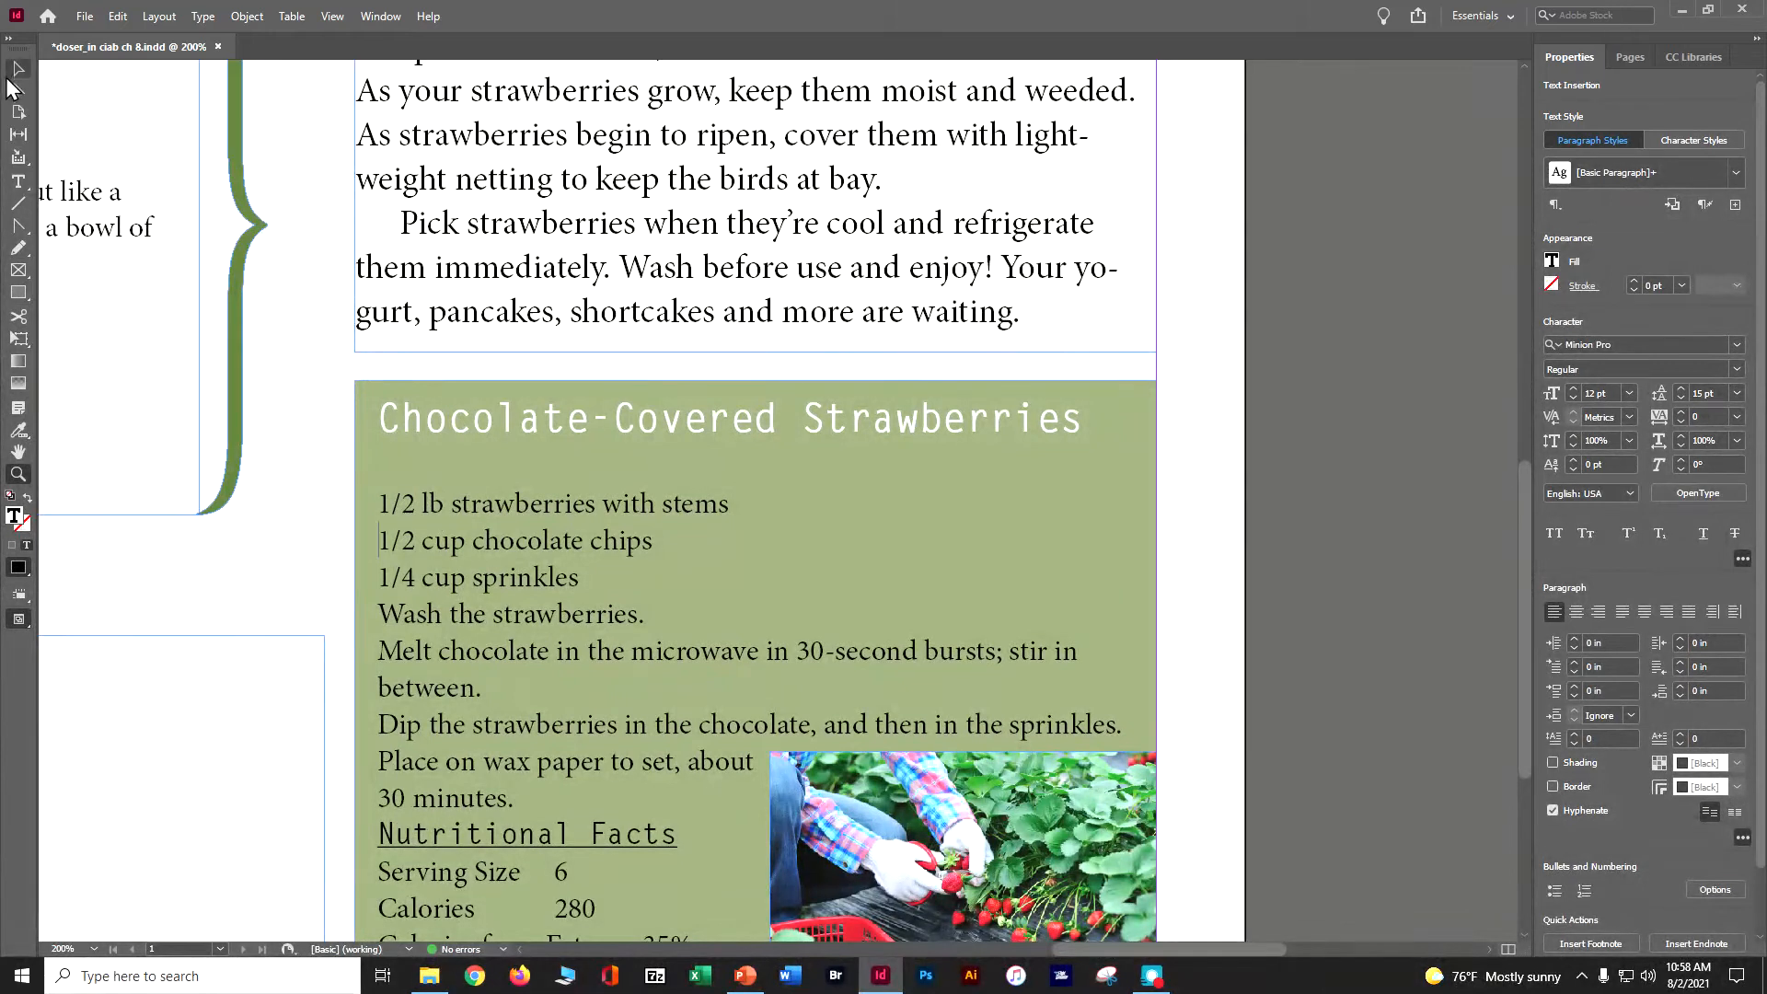
- Select the recipe and nutrition text from the first ingredient to Protein0g and open and dock the Paragraph panel
click(17, 182)
drag(378, 501, 599, 623)
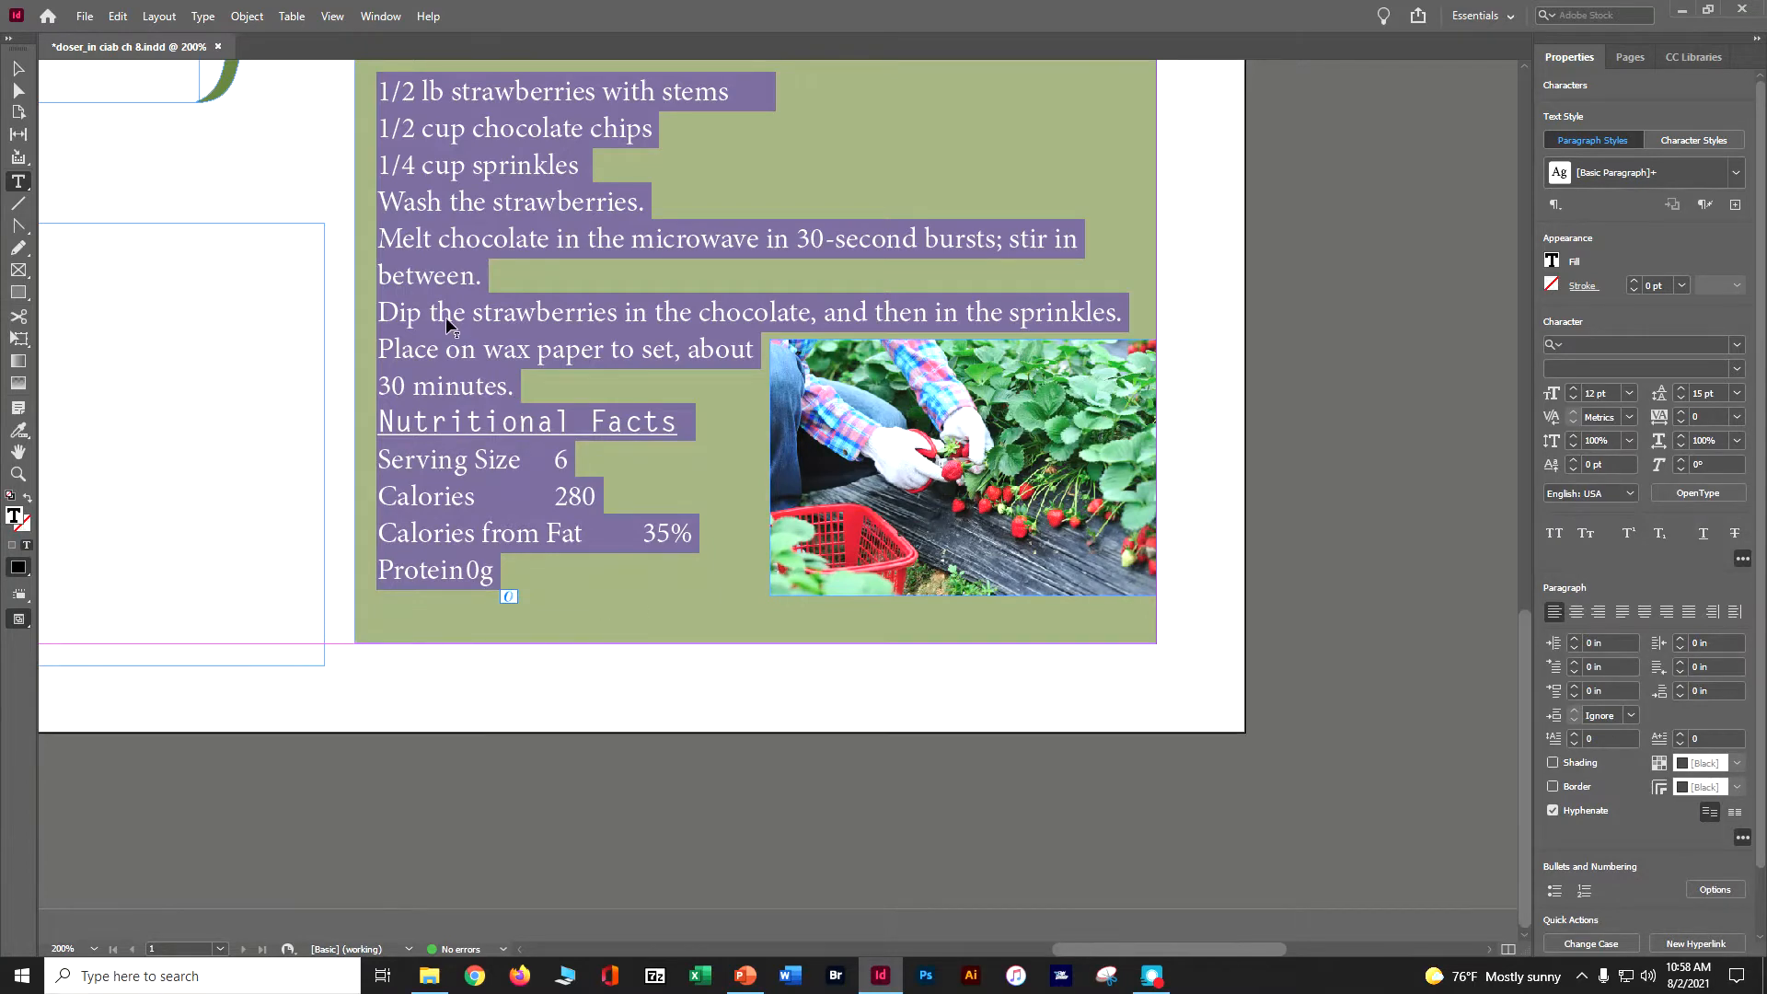
click(380, 15)
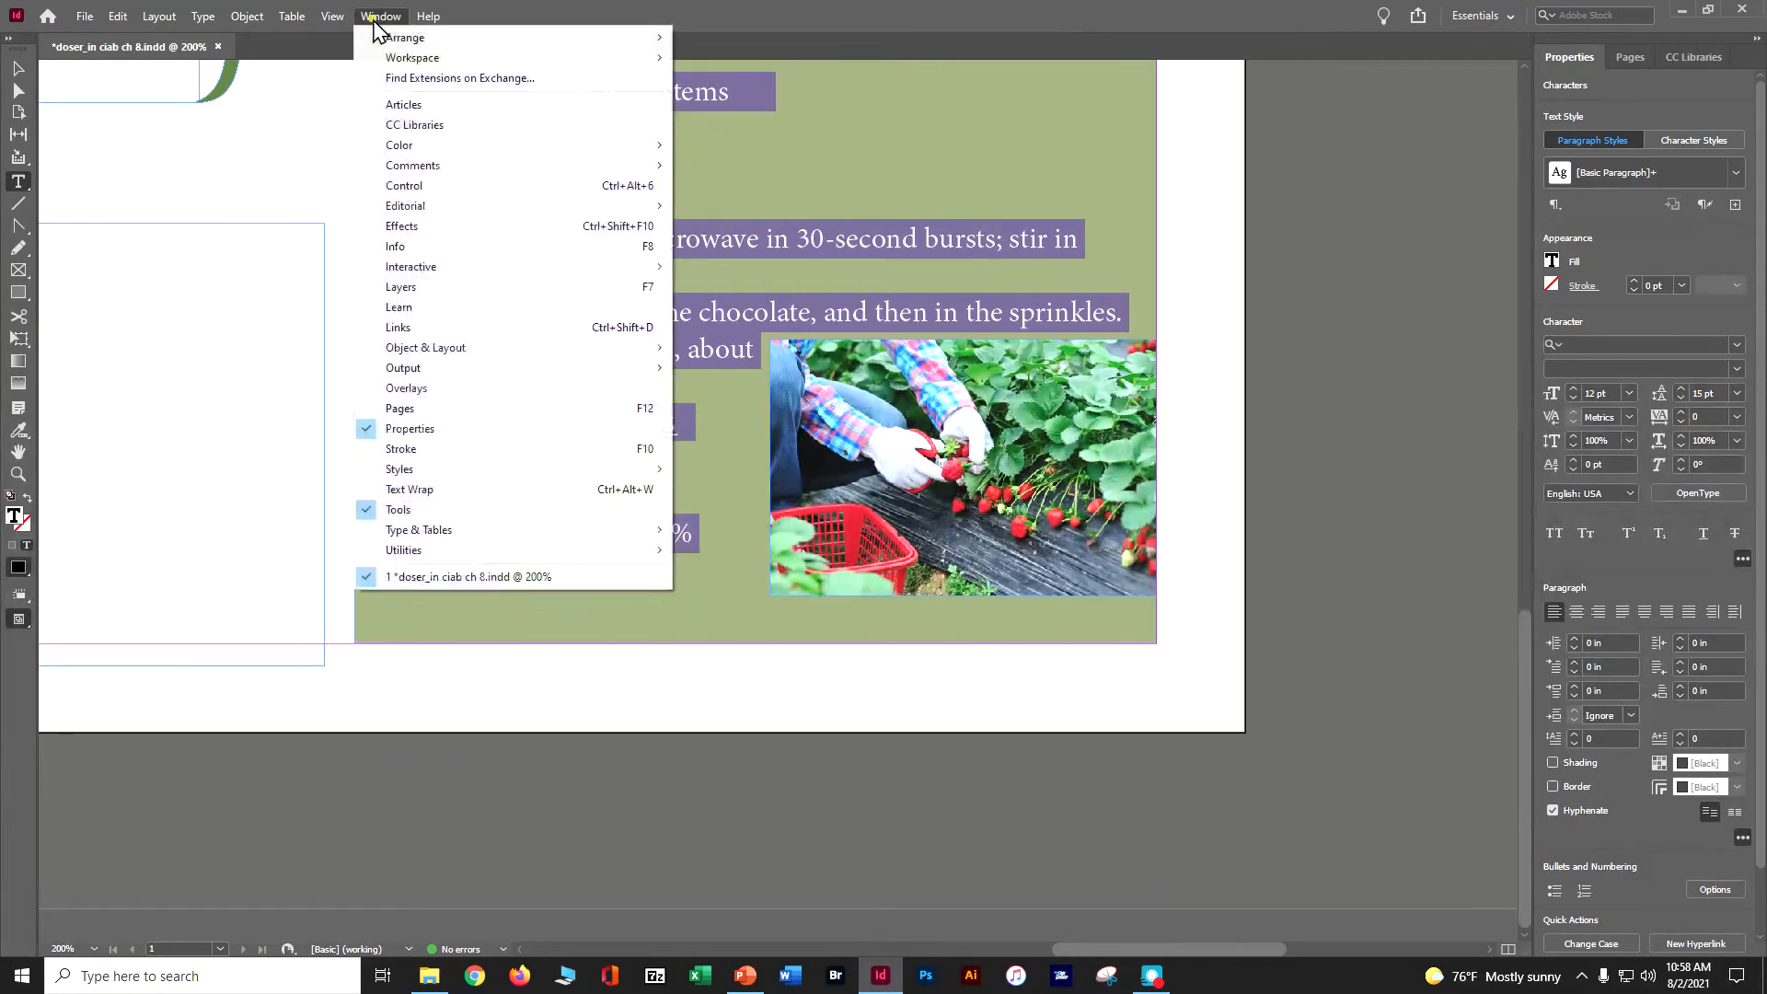
mouse_move(544, 531)
click(730, 631)
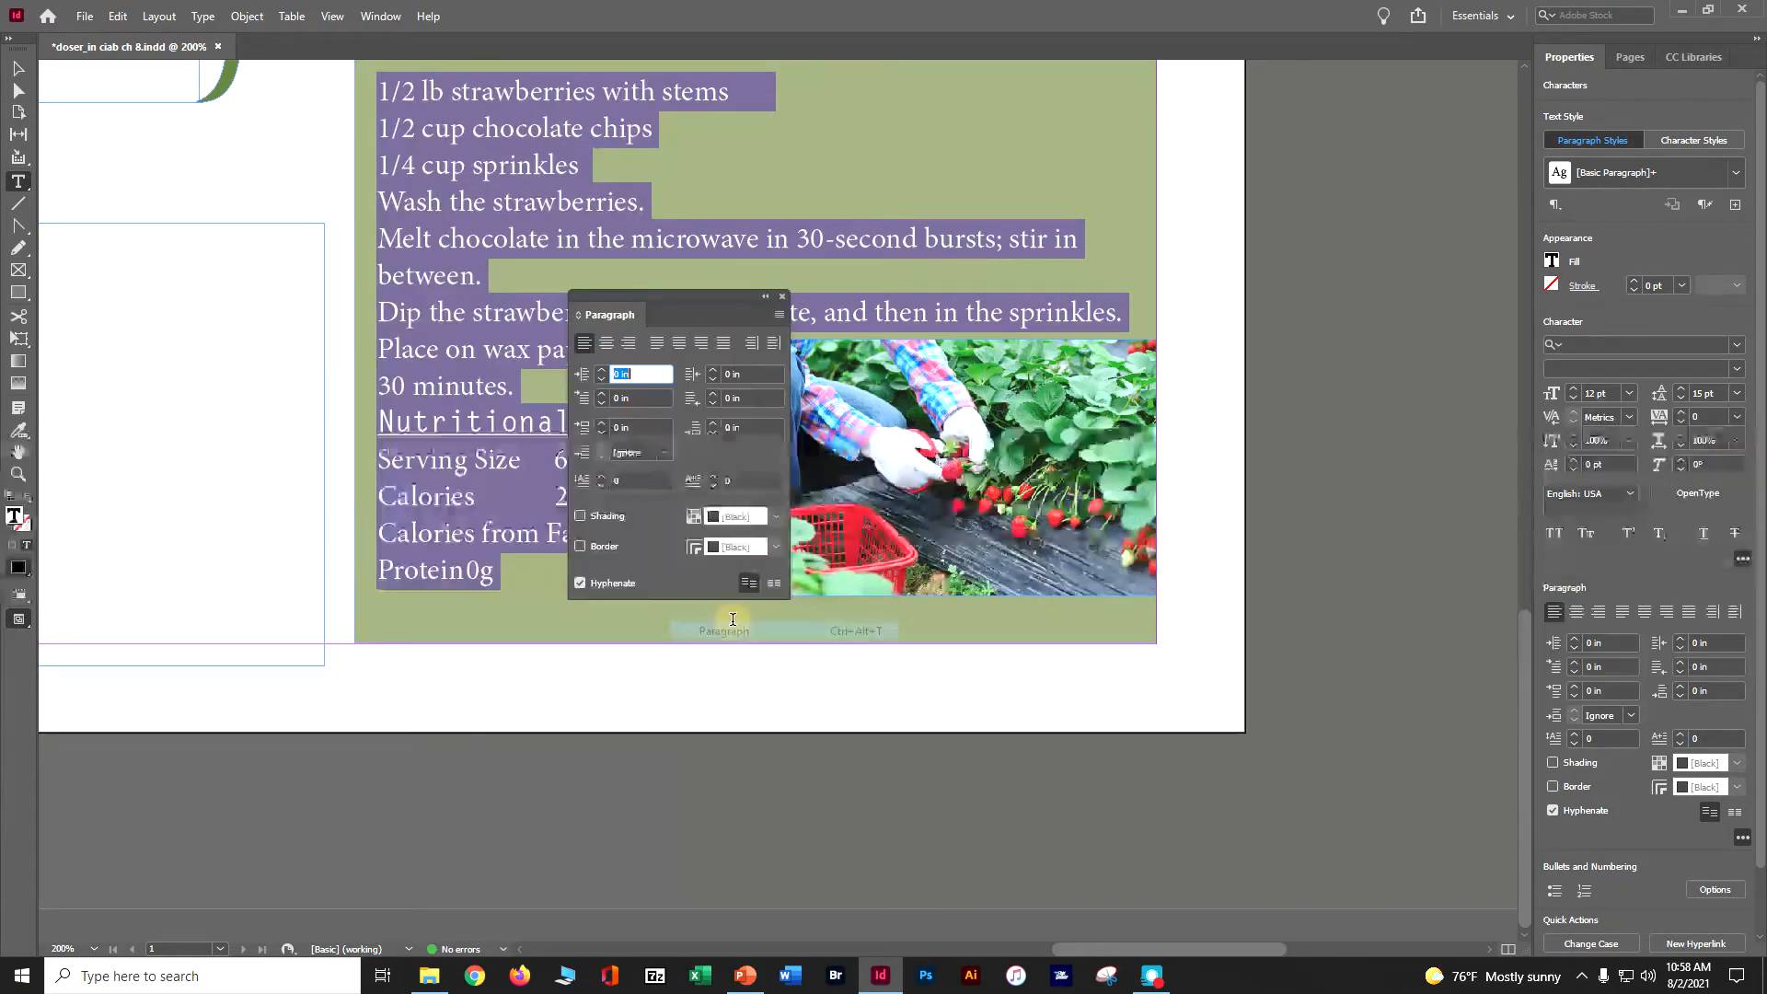
drag(589, 313, 1520, 89)
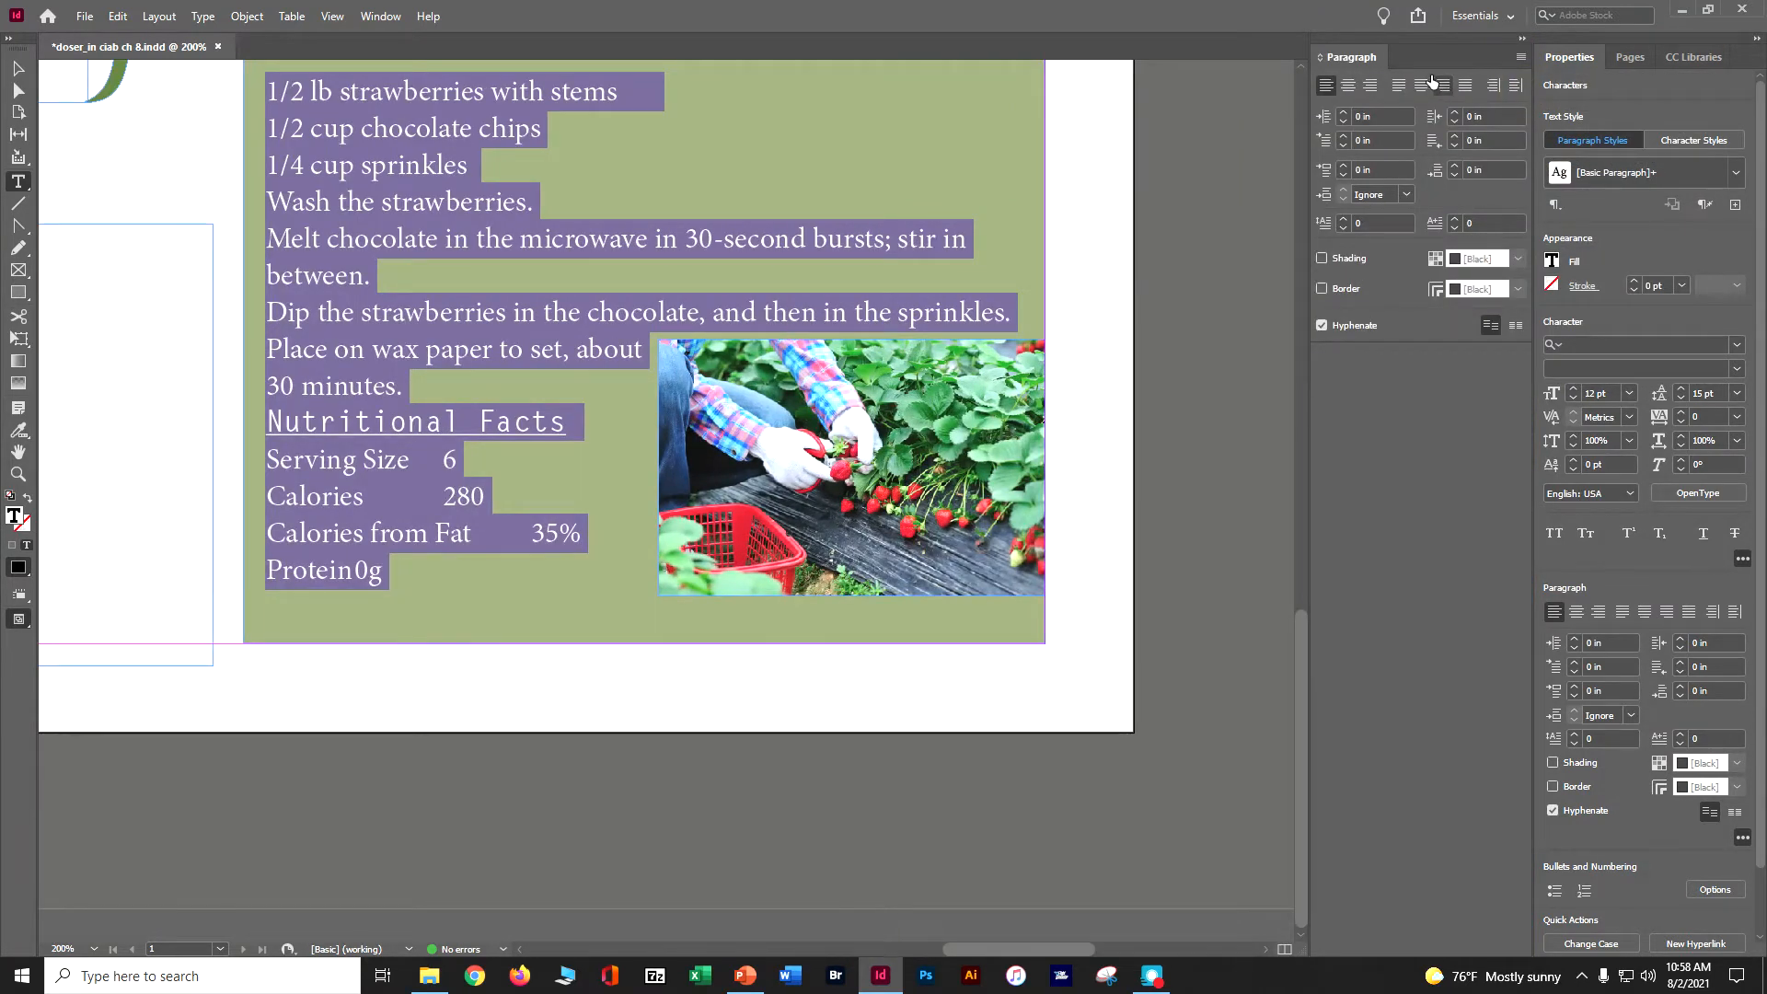
- Increase the space after the selected paragraphs to 0.0625 in
click(1521, 41)
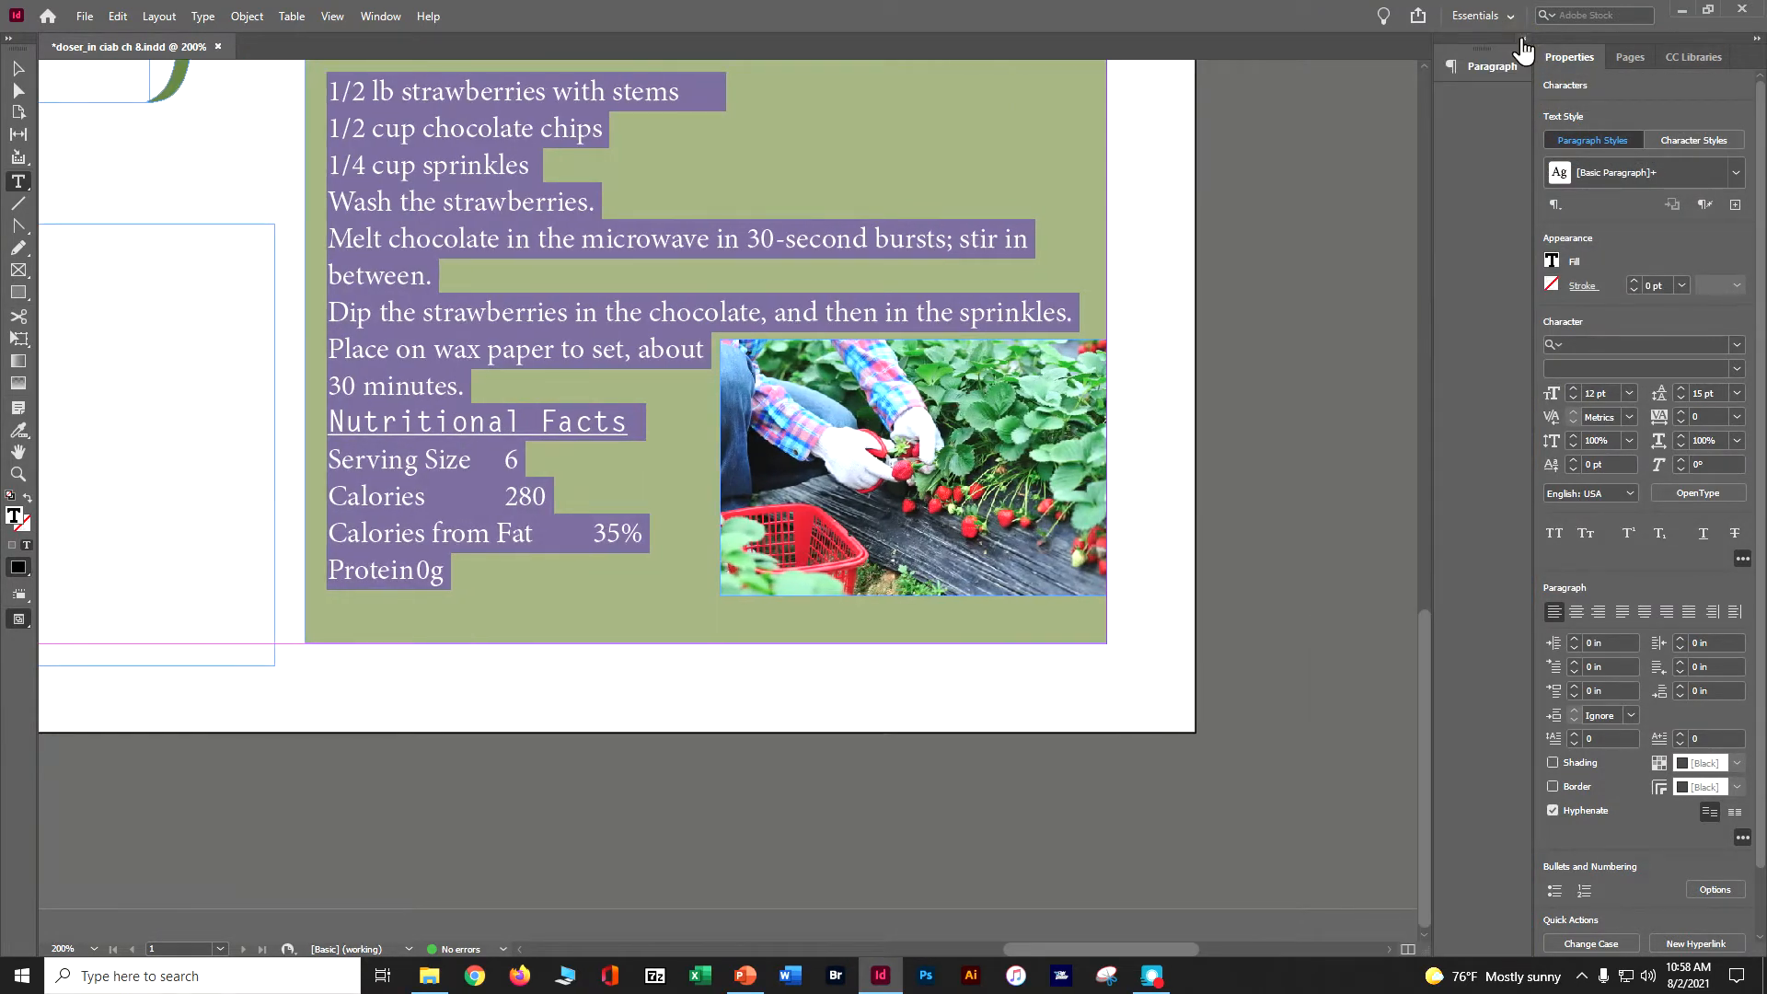
drag(1437, 70, 1500, 70)
click(1502, 70)
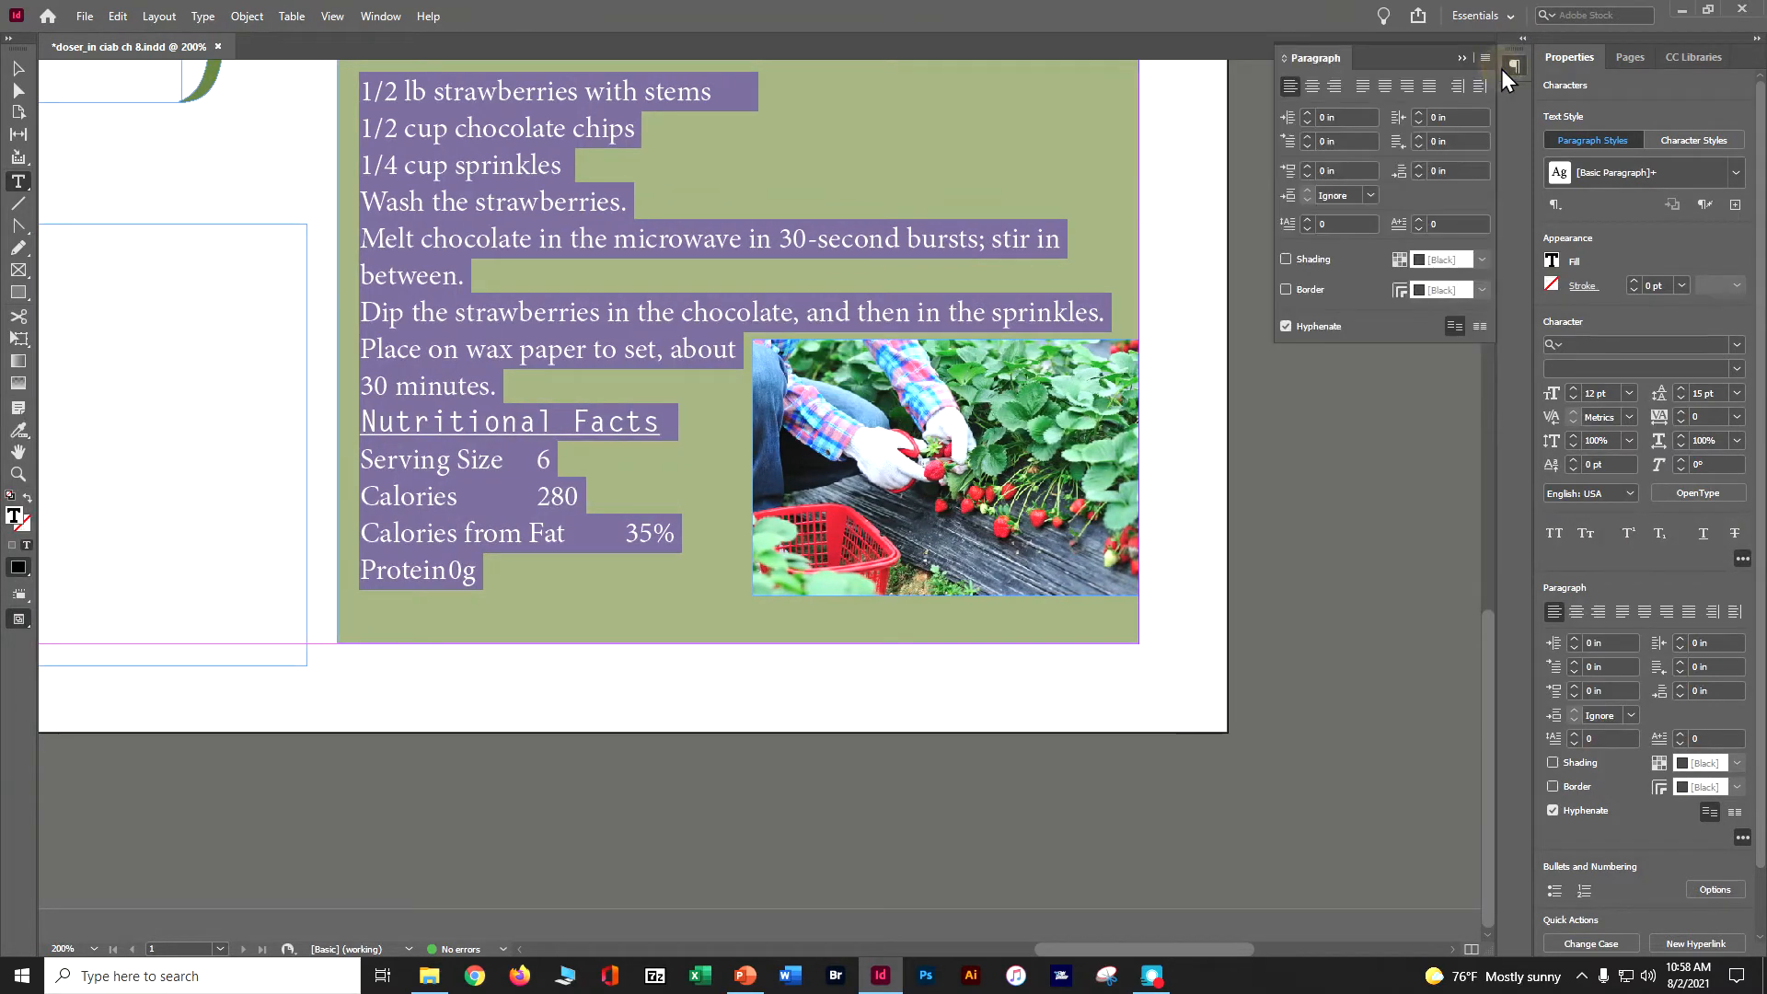
click(1418, 166)
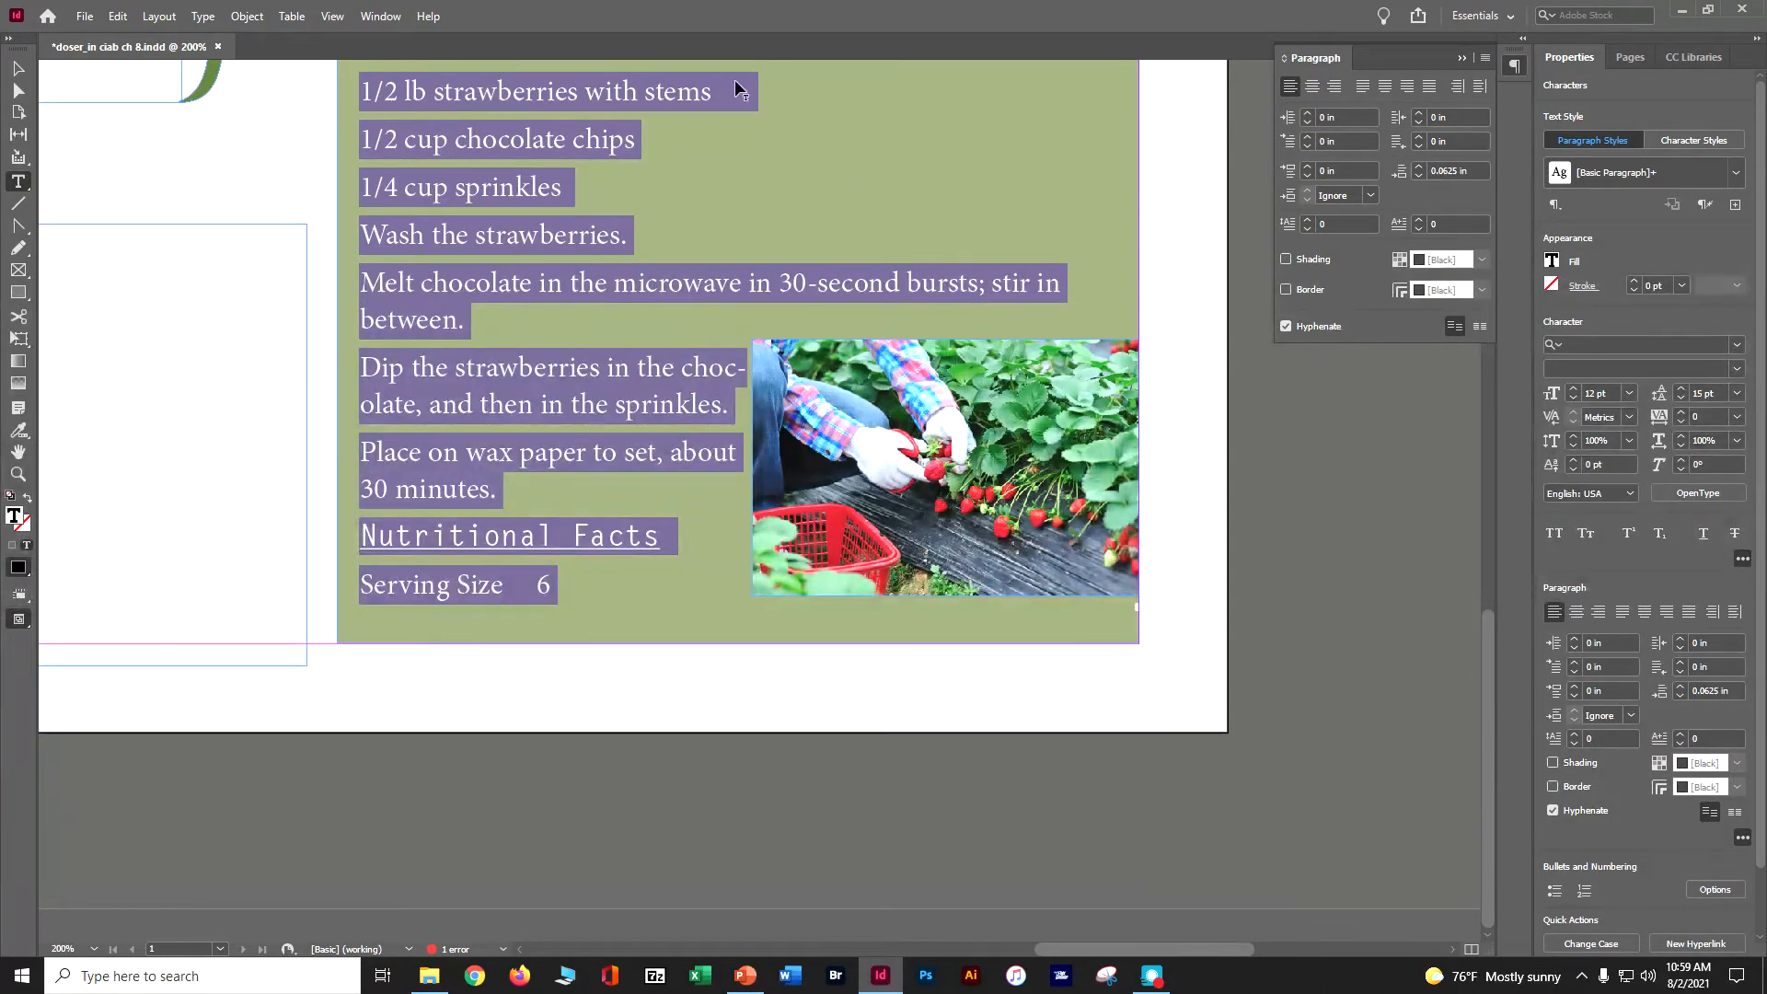
- Deselect the text and save the document
click(117, 16)
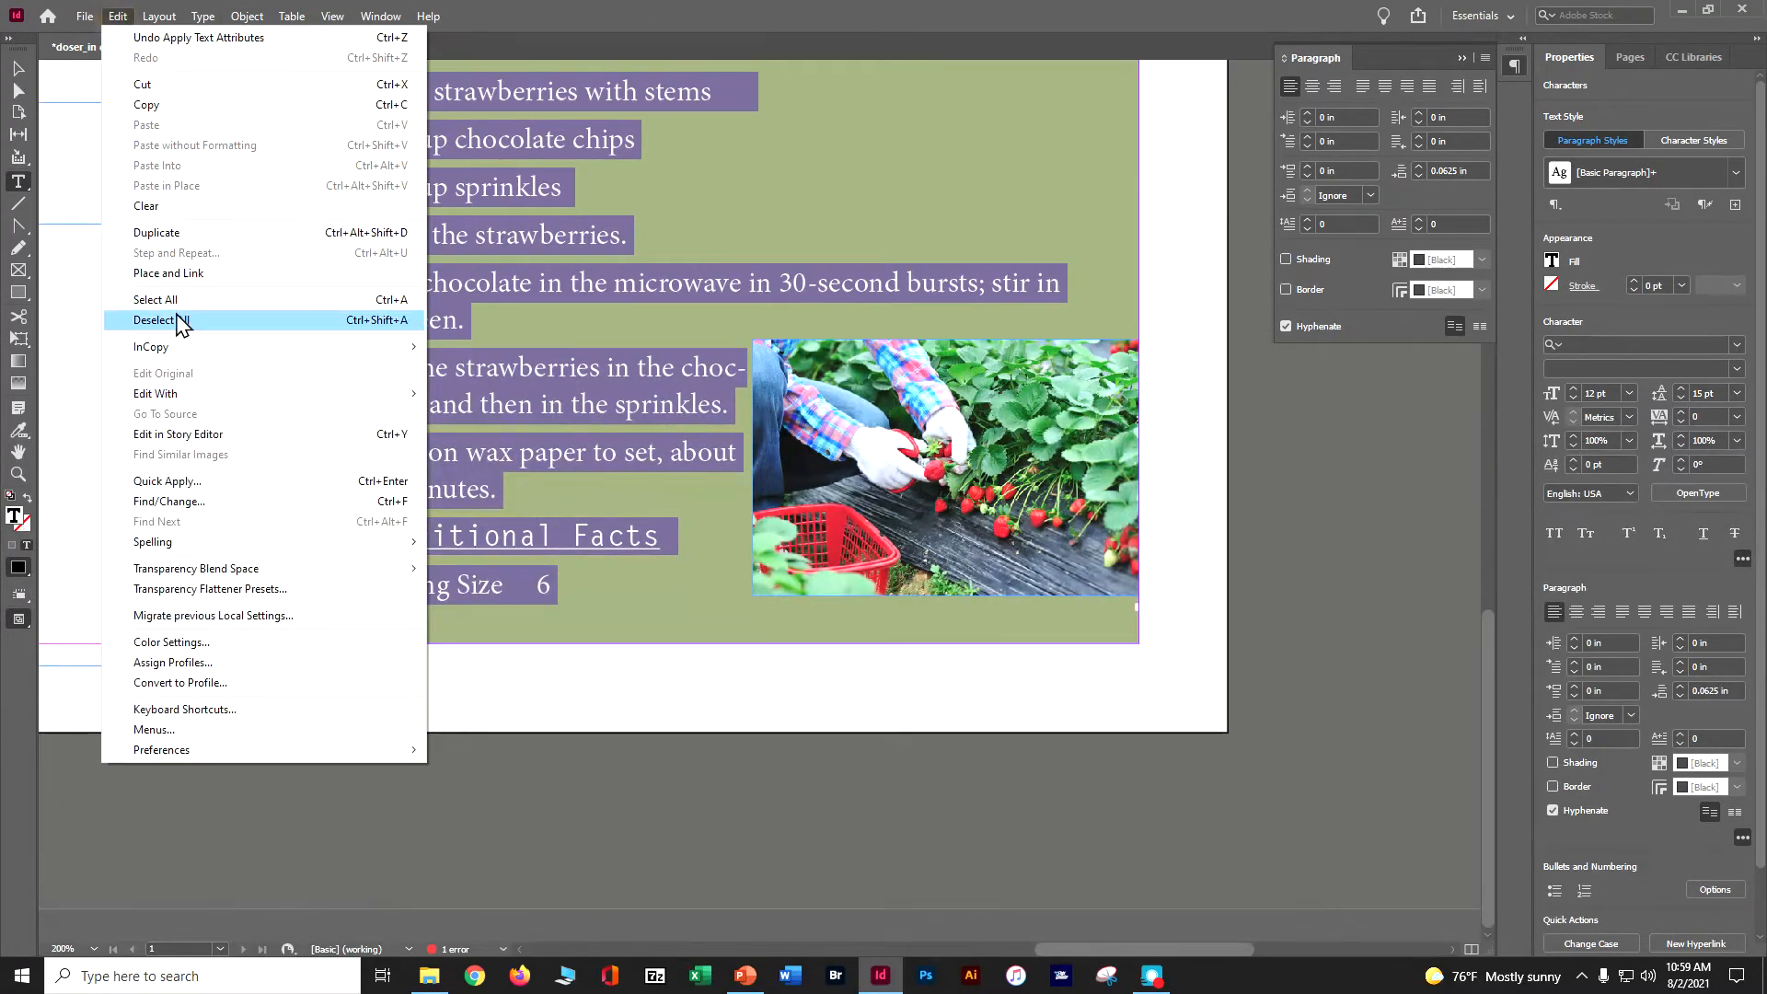
click(122, 323)
key(ctrl+s)
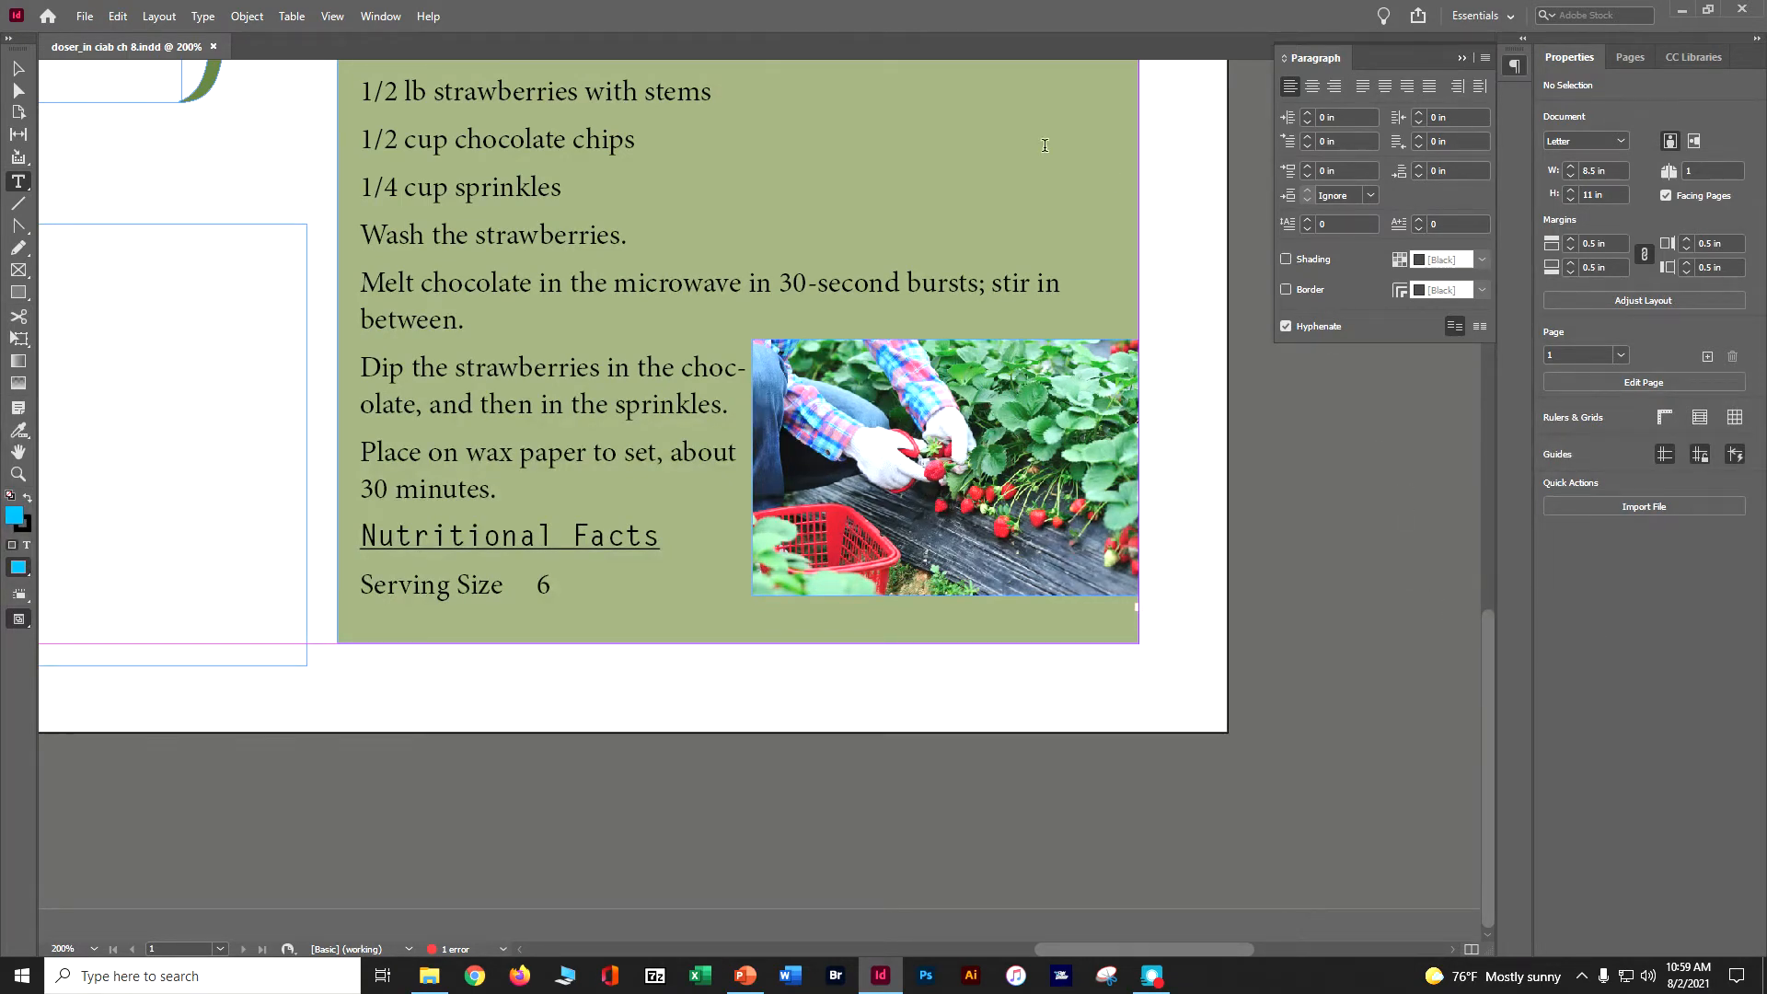
- Open the Character panel and dock it beside the Paragraph panel
click(381, 17)
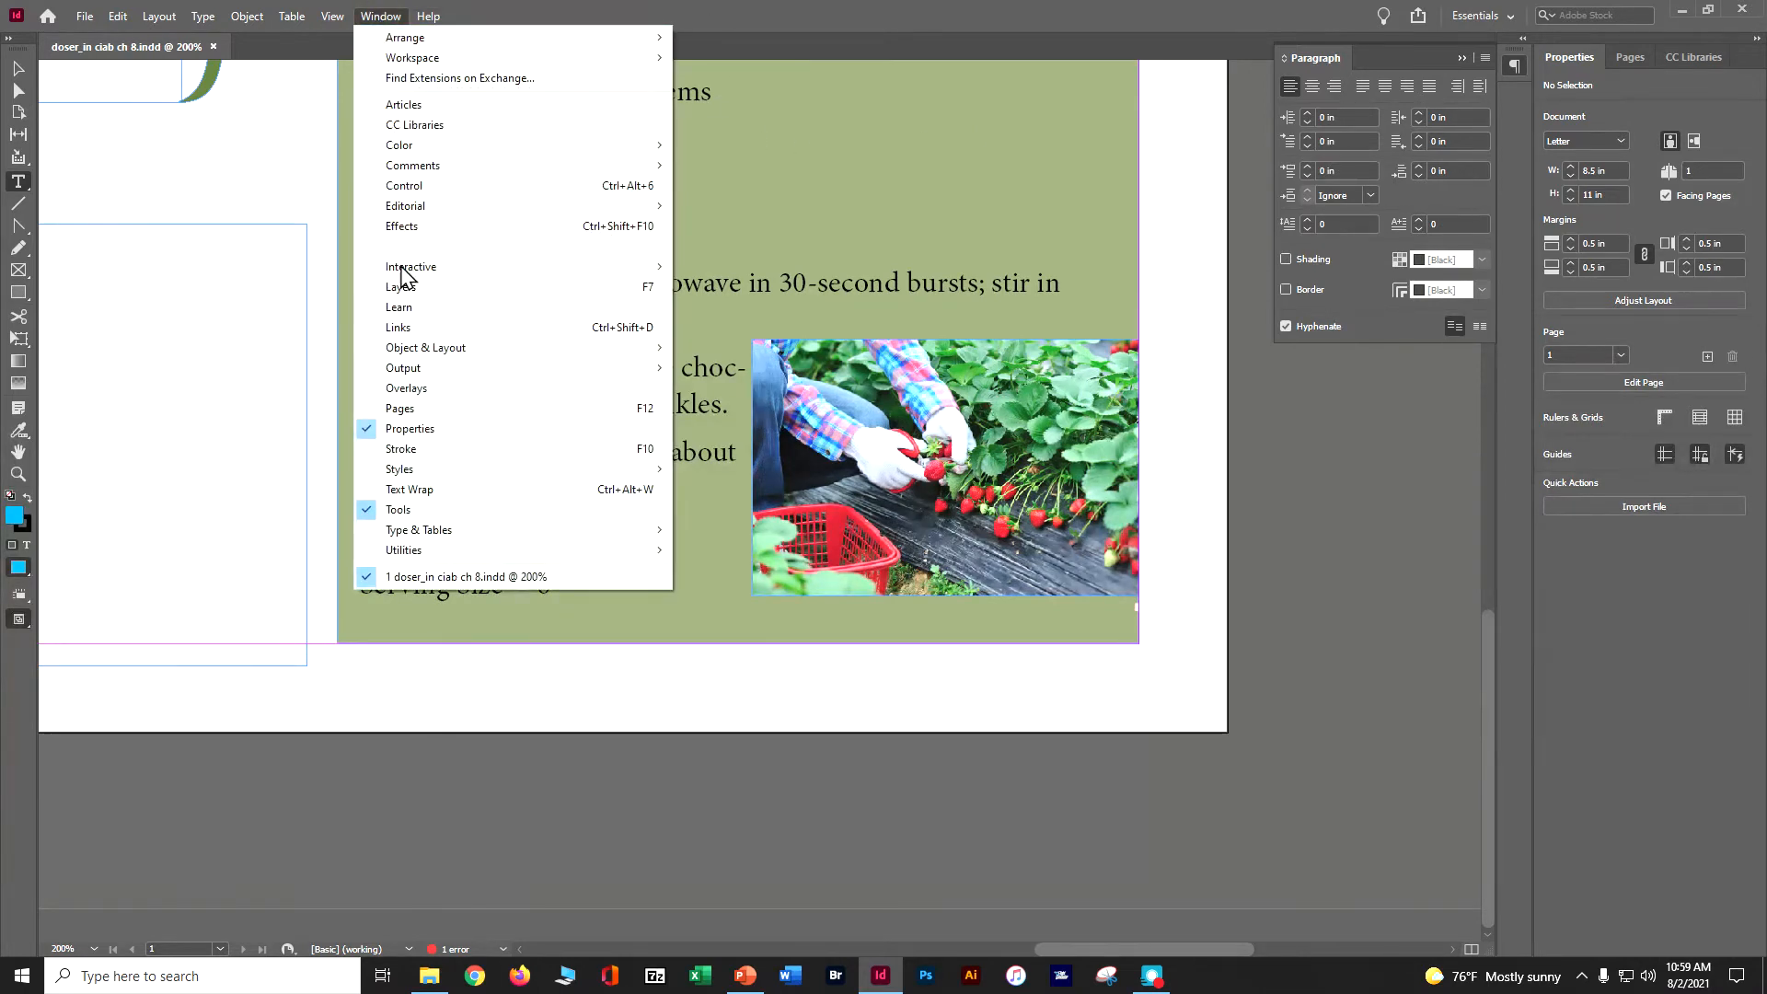
click(727, 530)
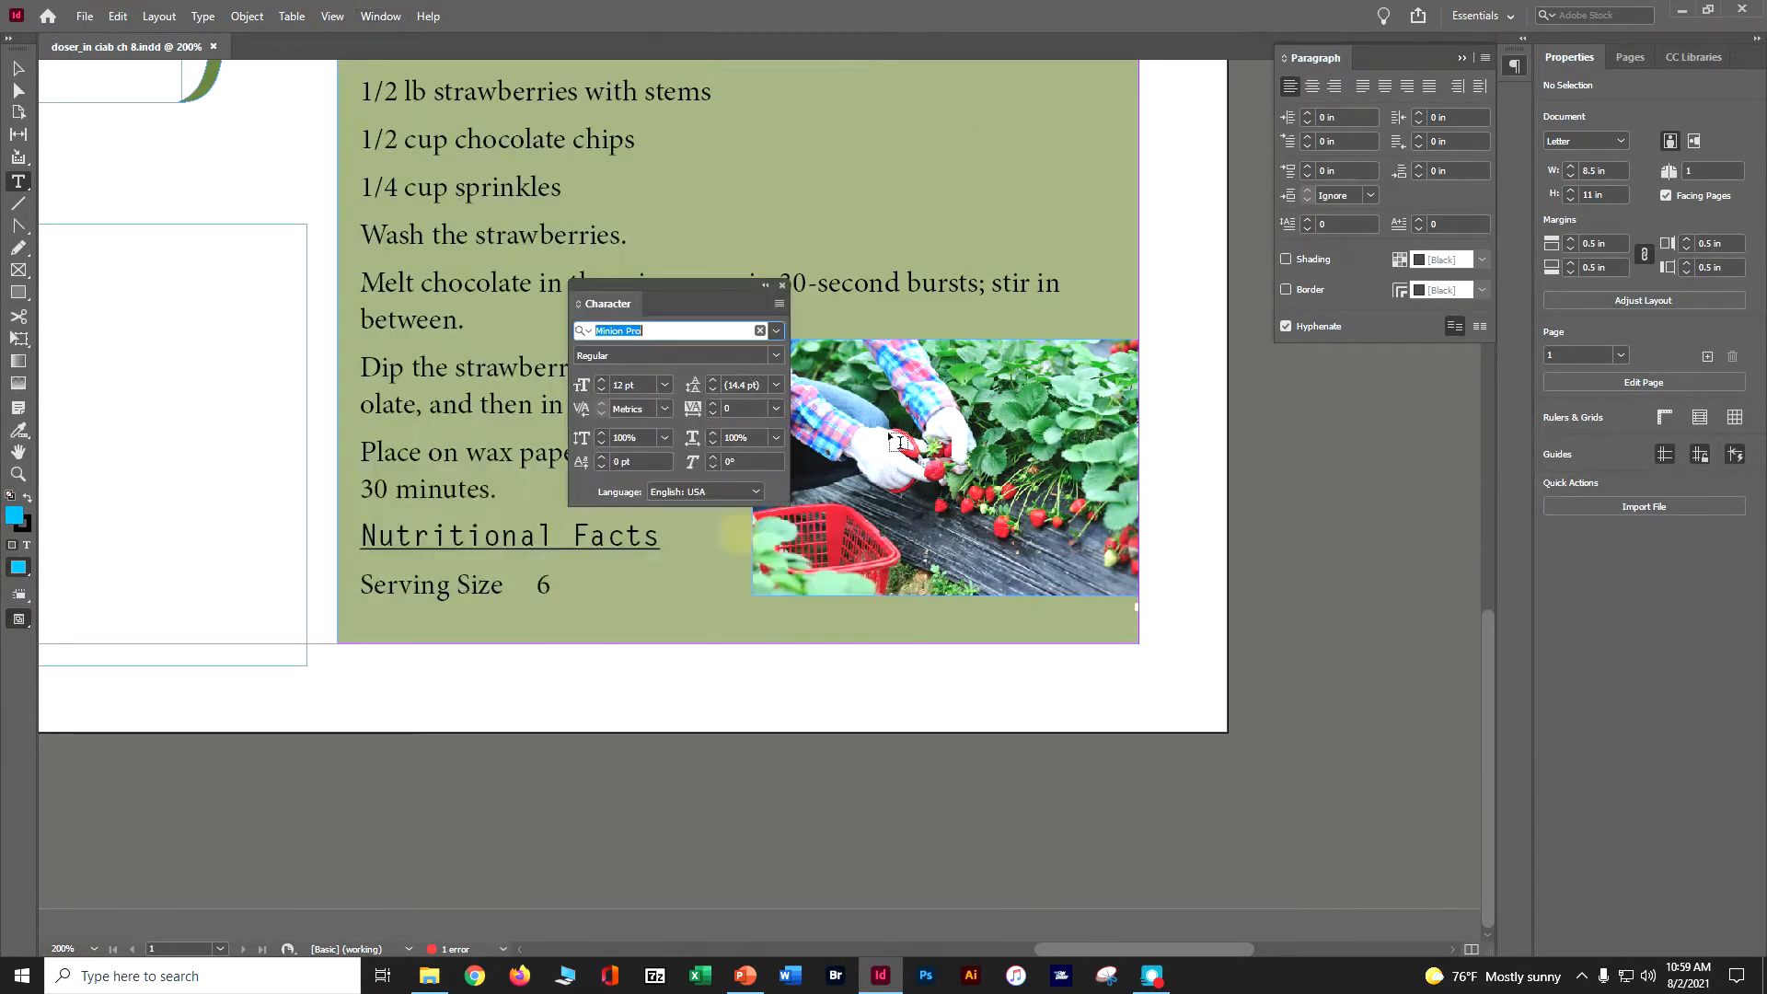
drag(589, 300, 1501, 96)
click(1471, 62)
click(1512, 103)
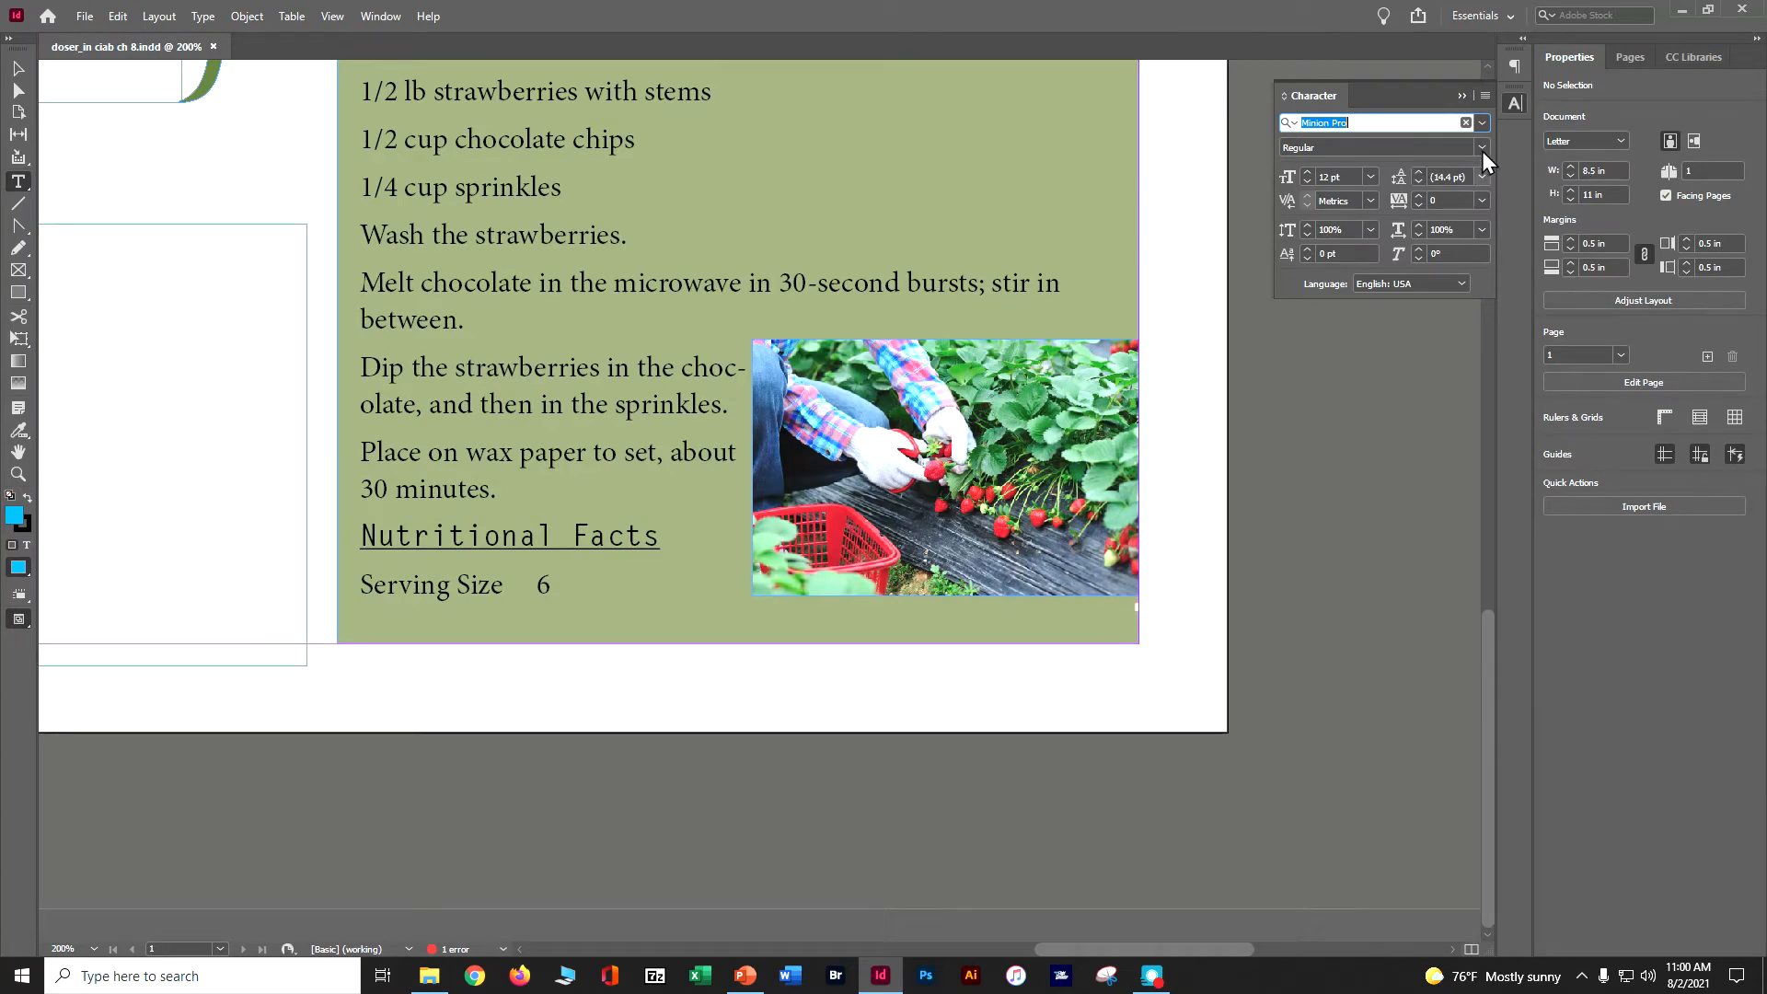
click(1481, 96)
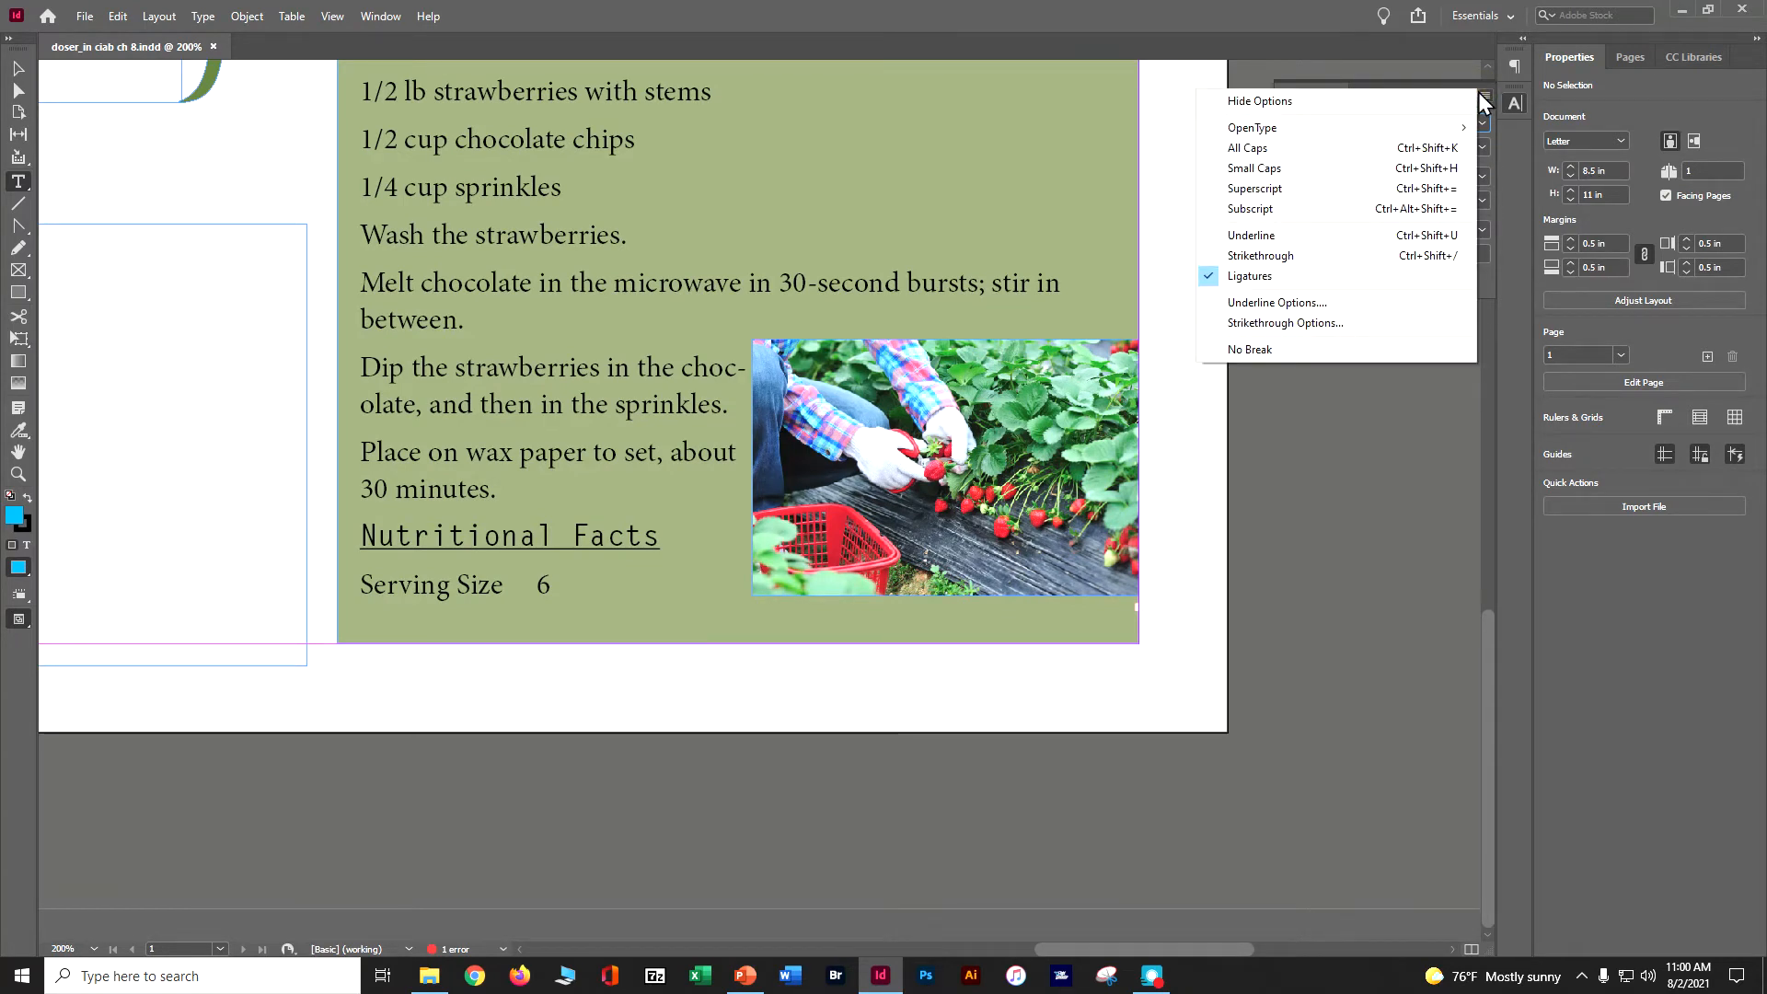
click(1480, 95)
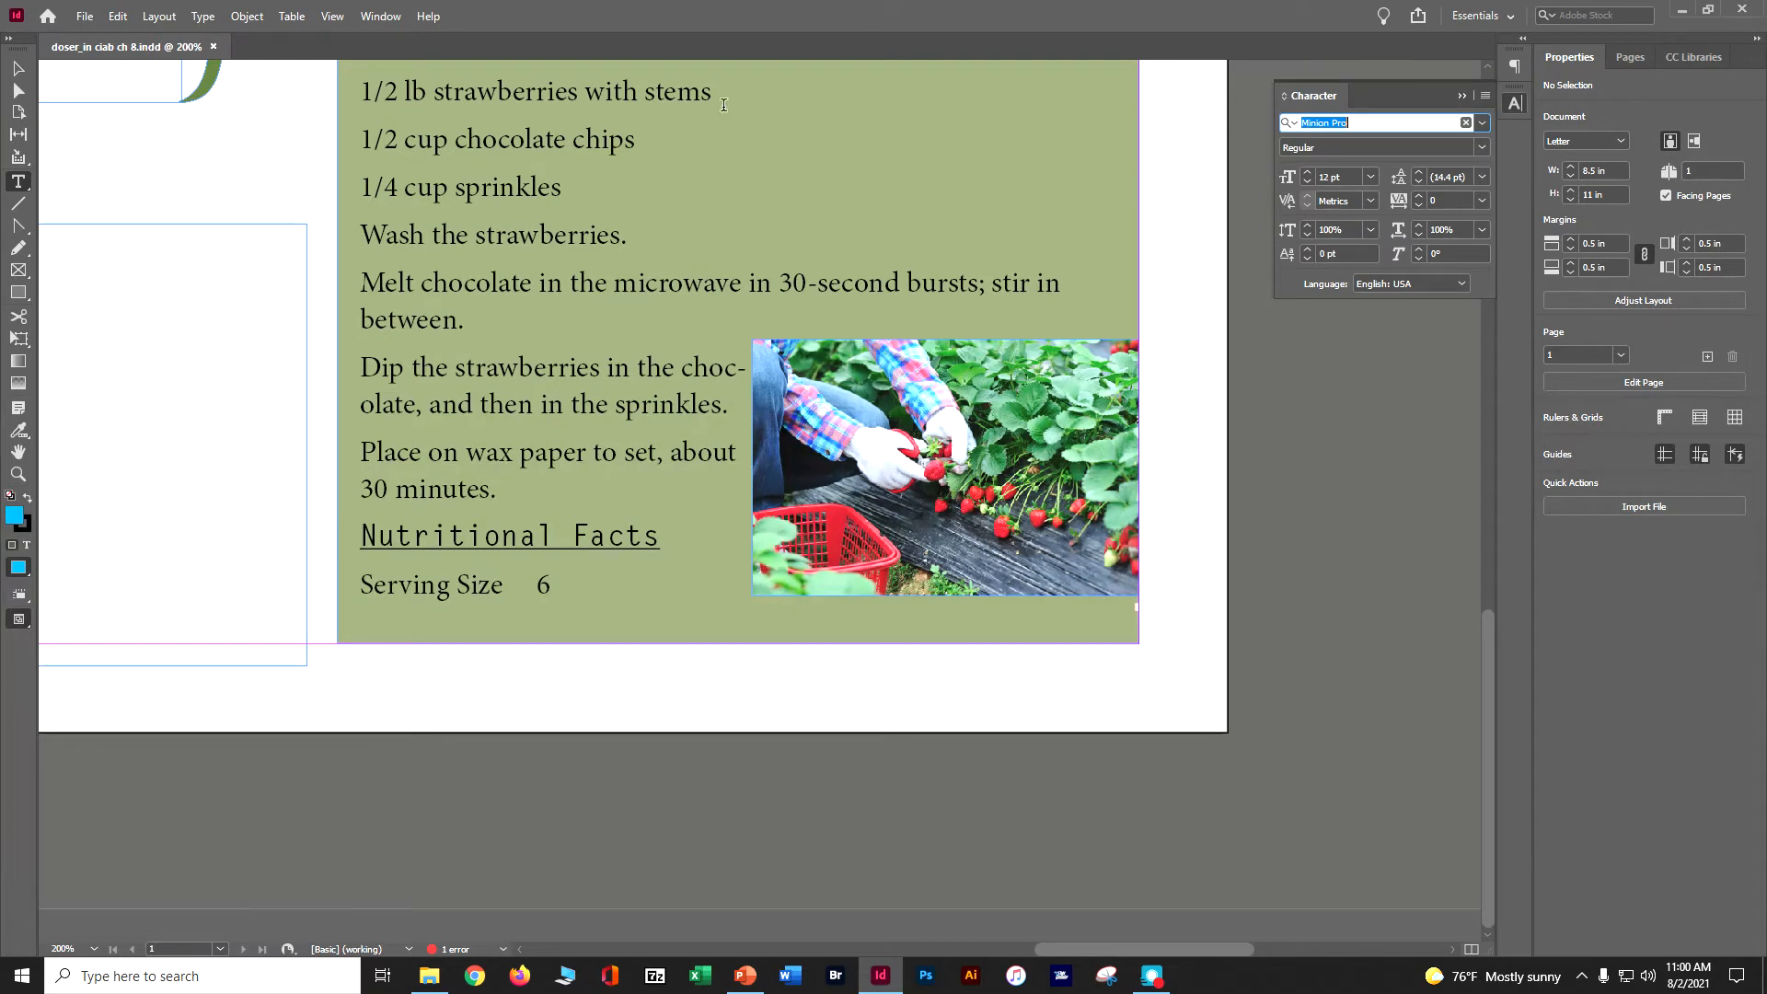
- Browse Adobe Fonts and activate the Adobe Caslon Pro font family
click(450, 145)
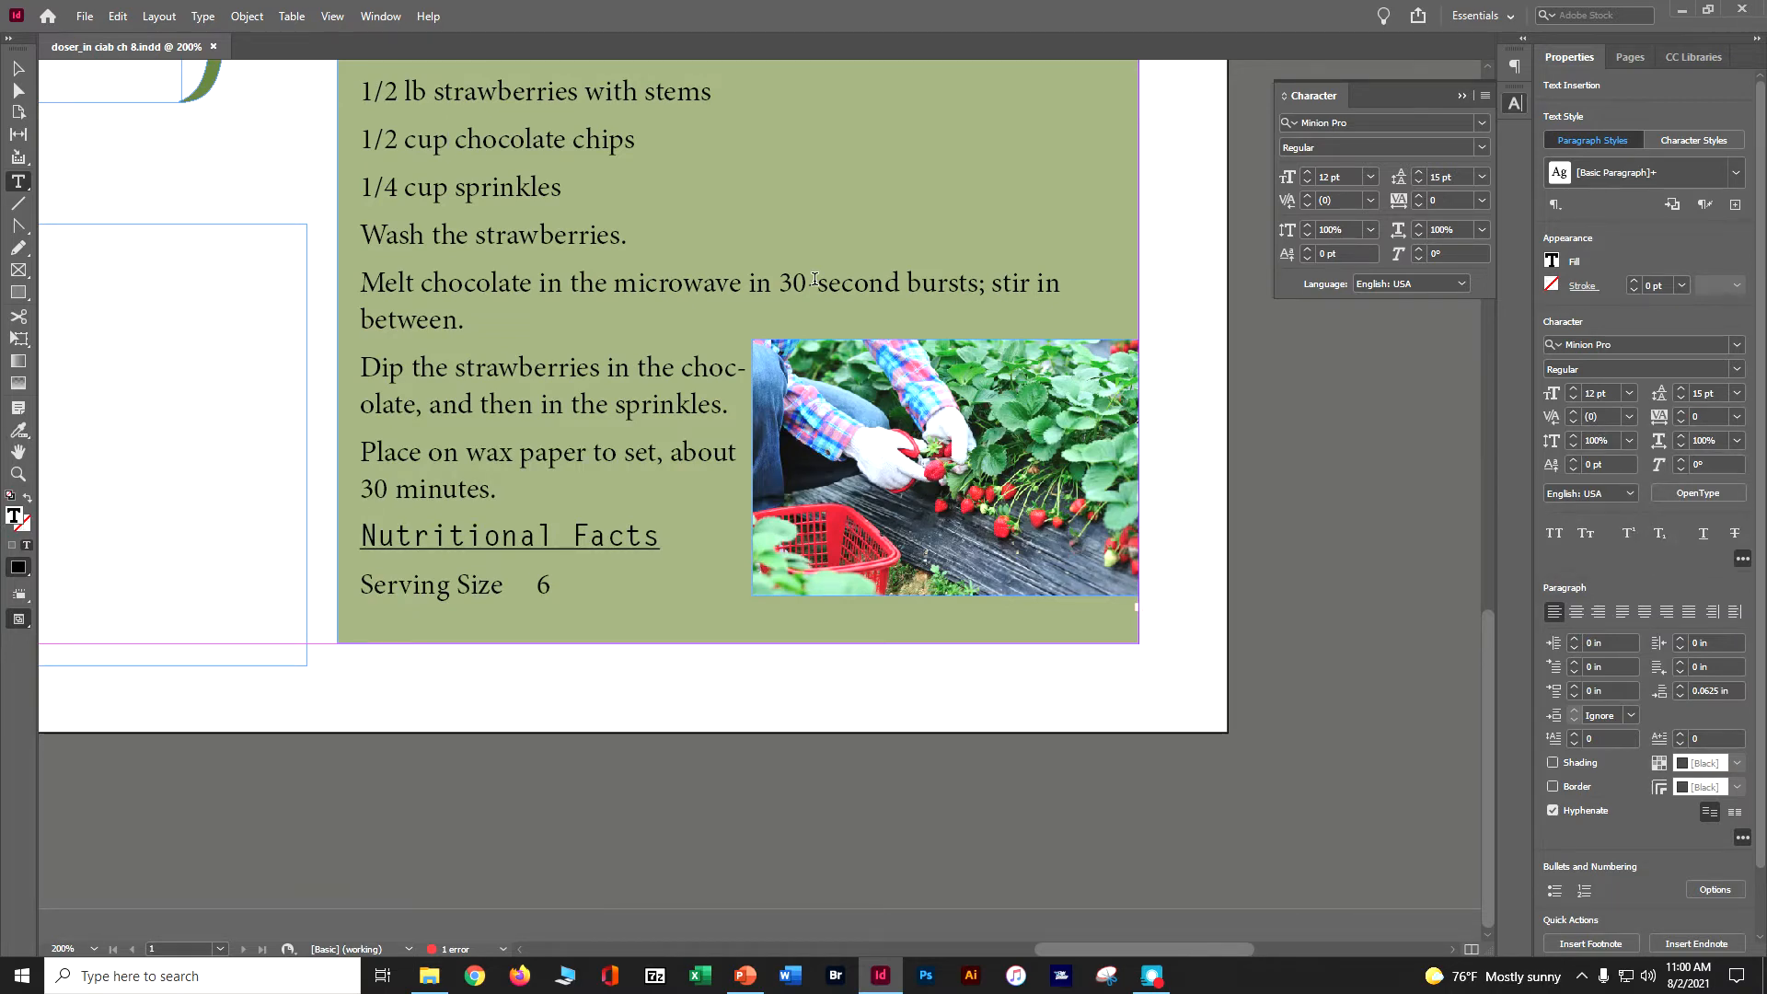
click(1734, 351)
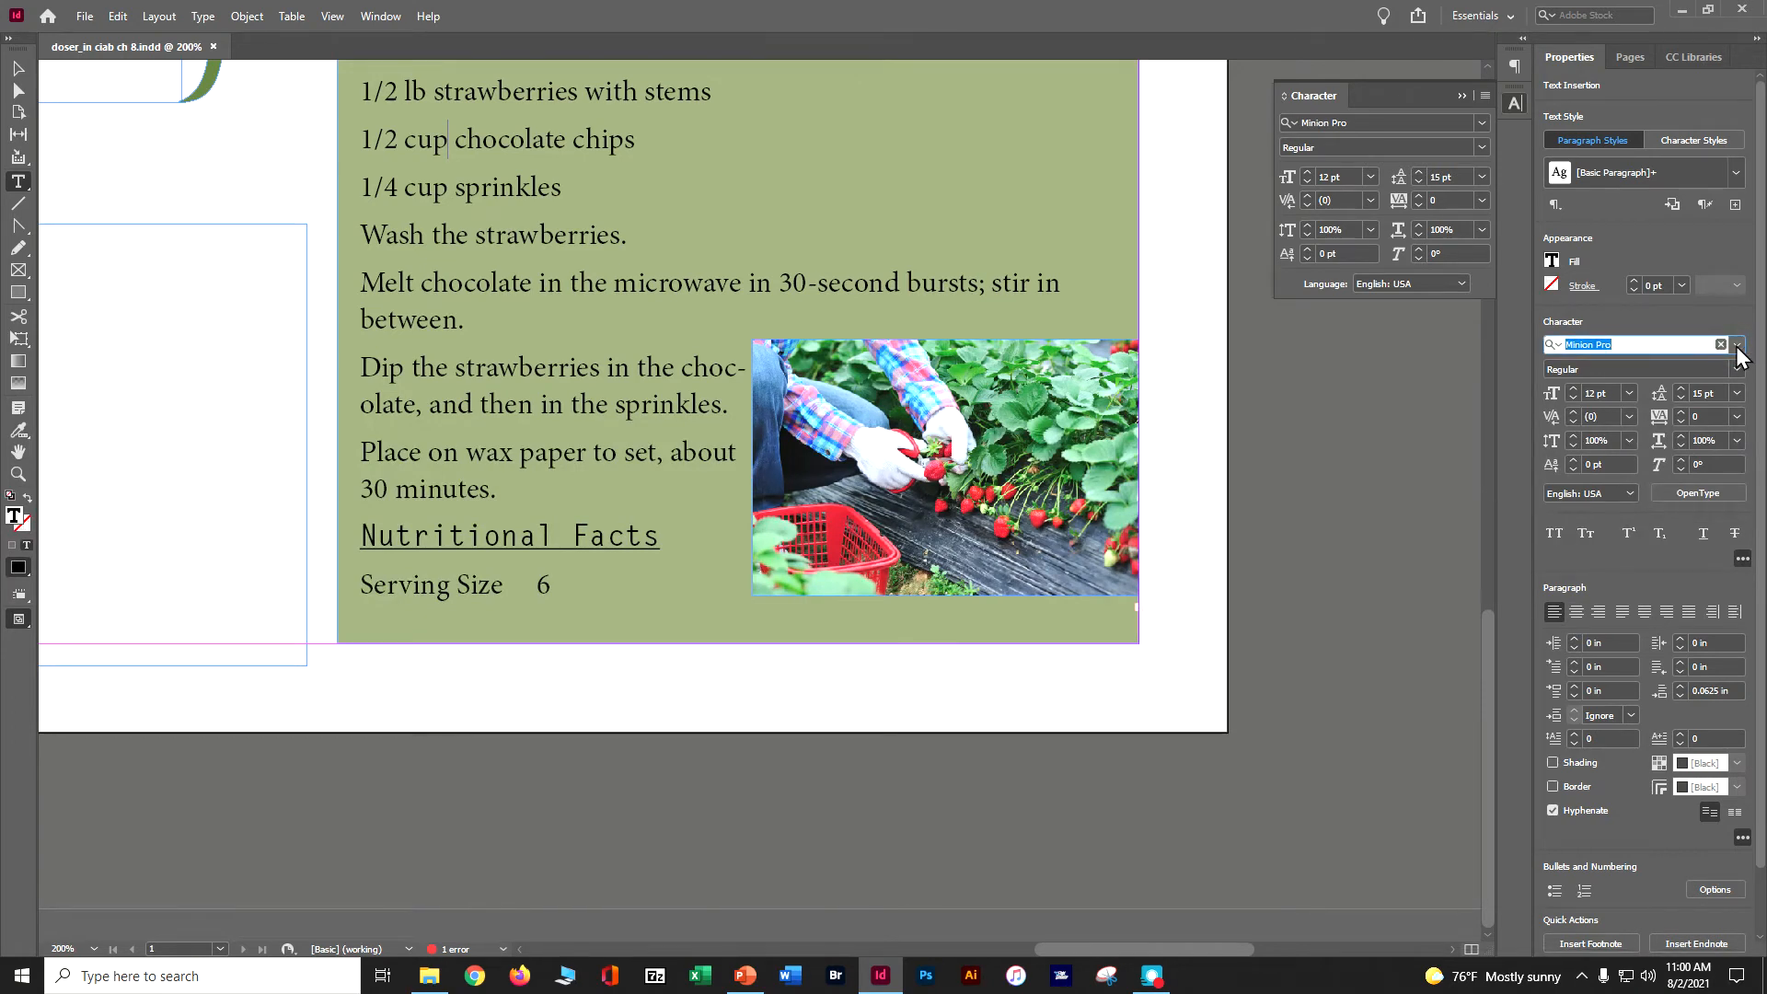
click(1736, 346)
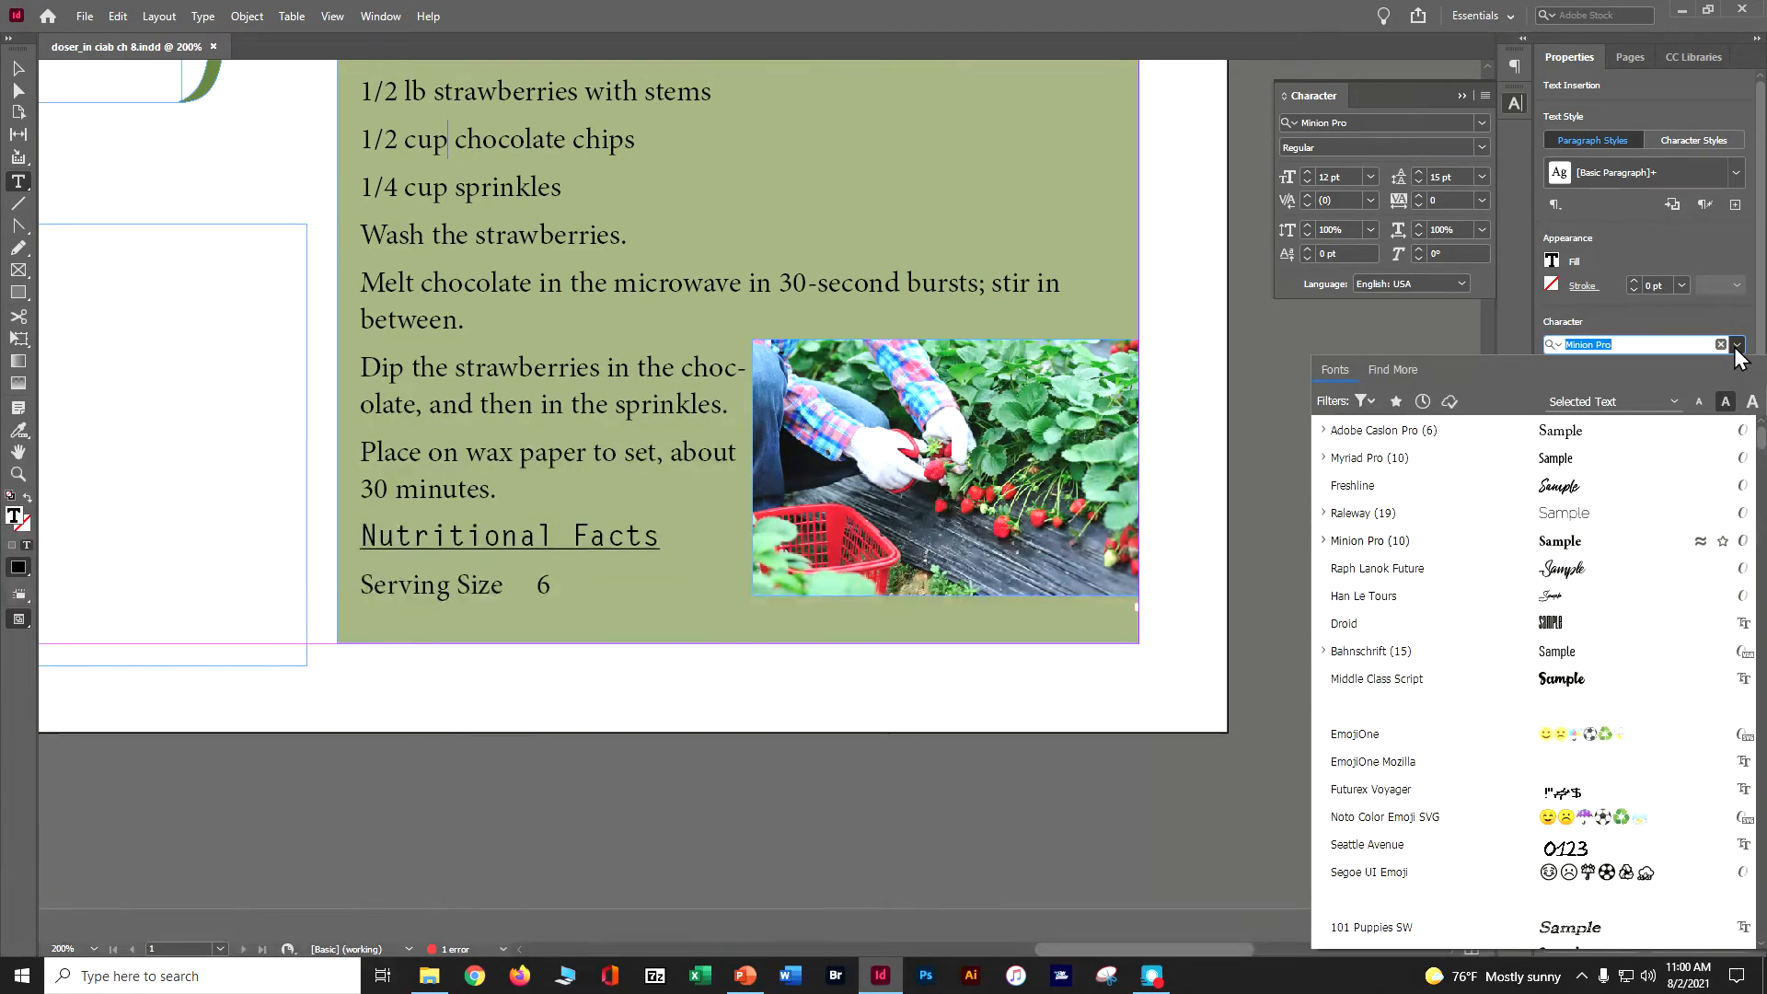
click(1398, 368)
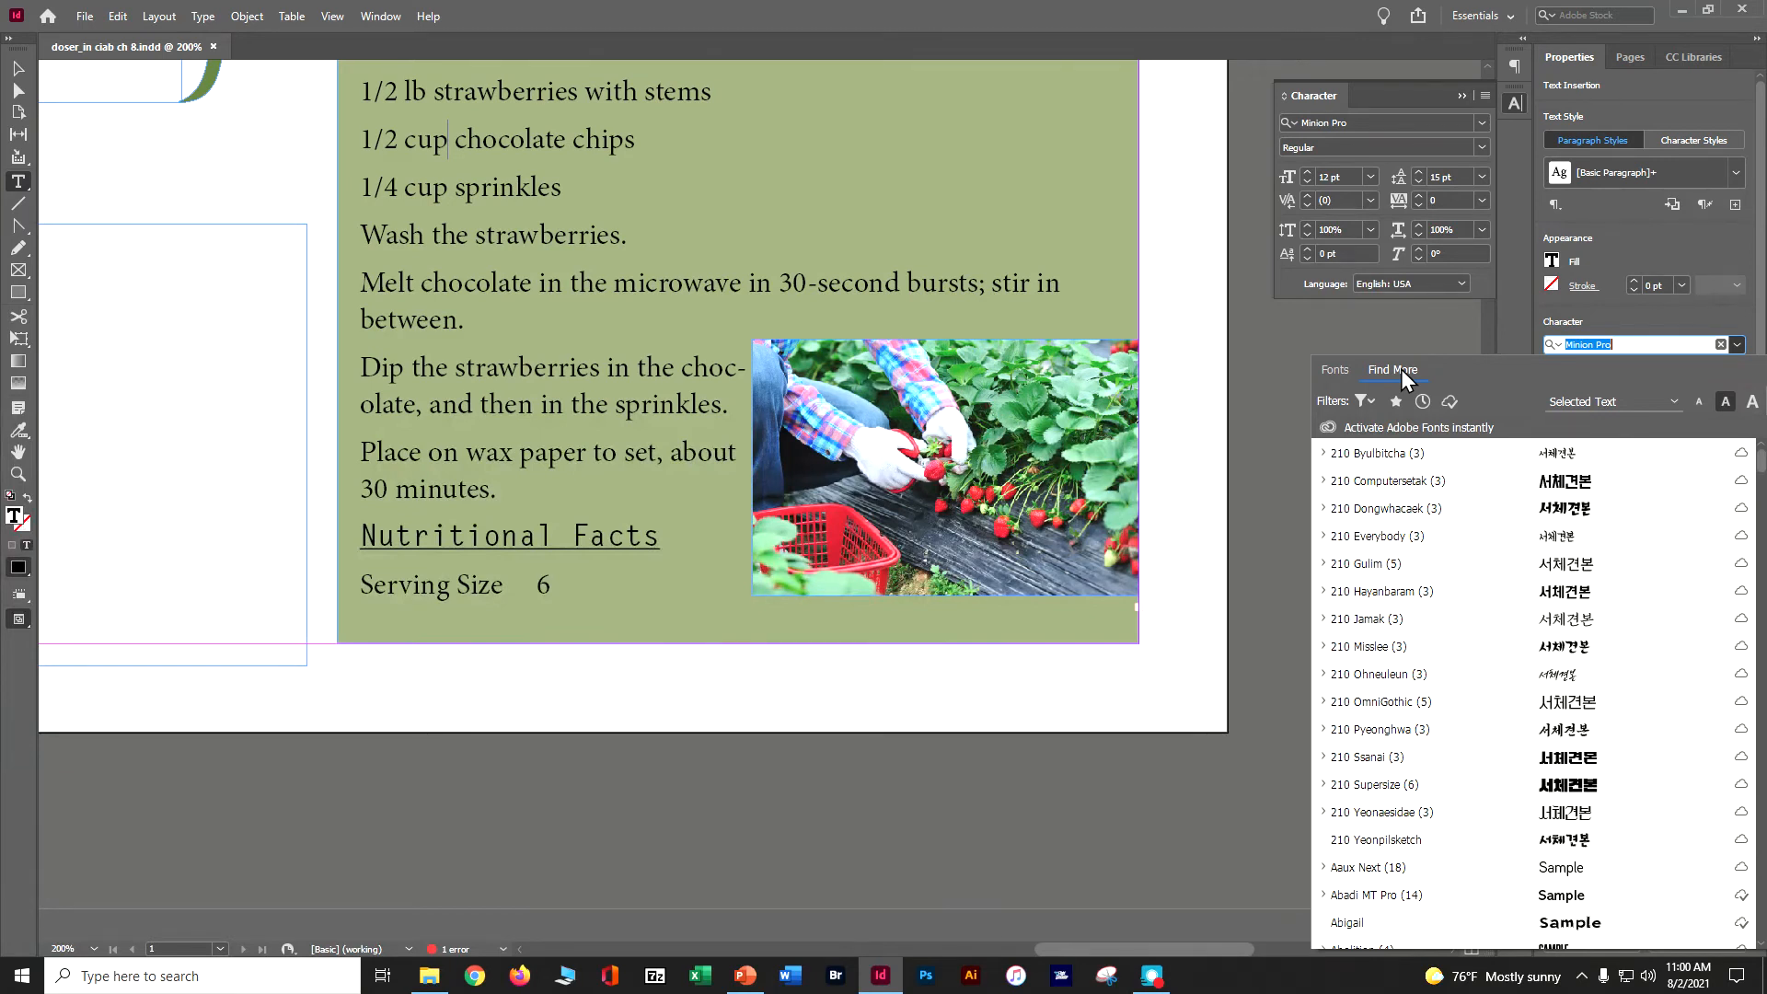
scroll(1465, 525, down, 7)
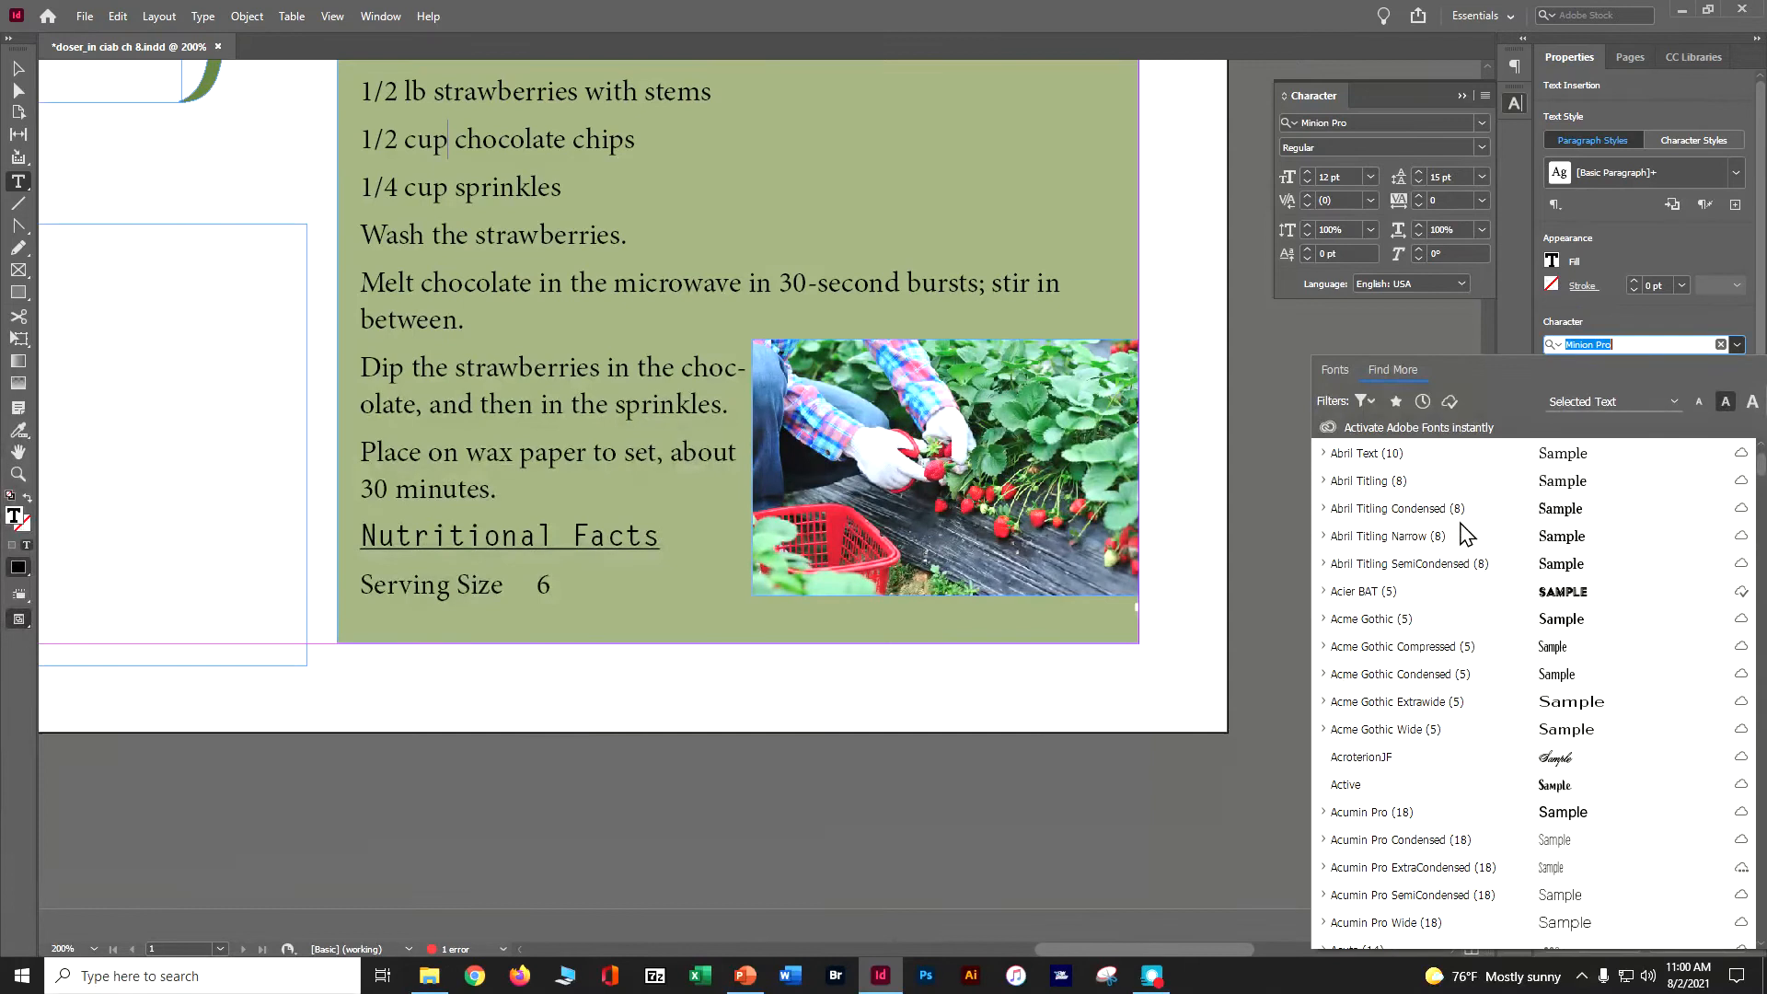
scroll(1465, 534, down, 2)
scroll(1465, 534, down, 6)
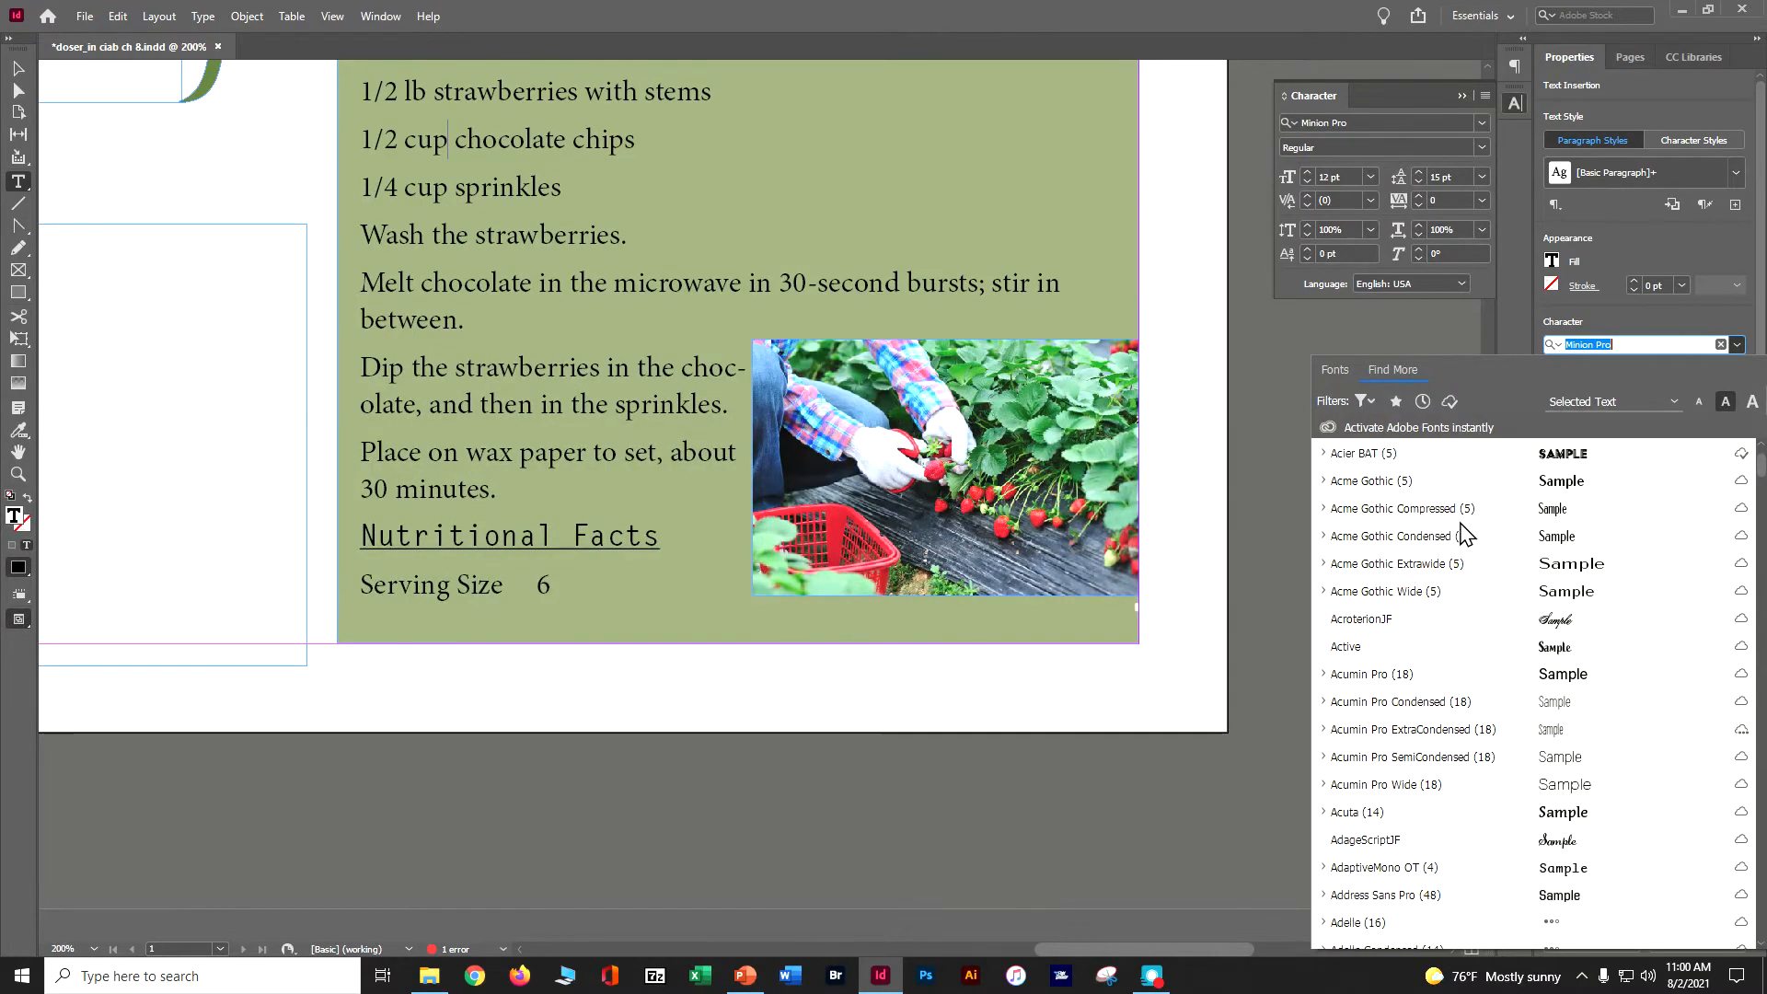
scroll(1464, 538, down, 2)
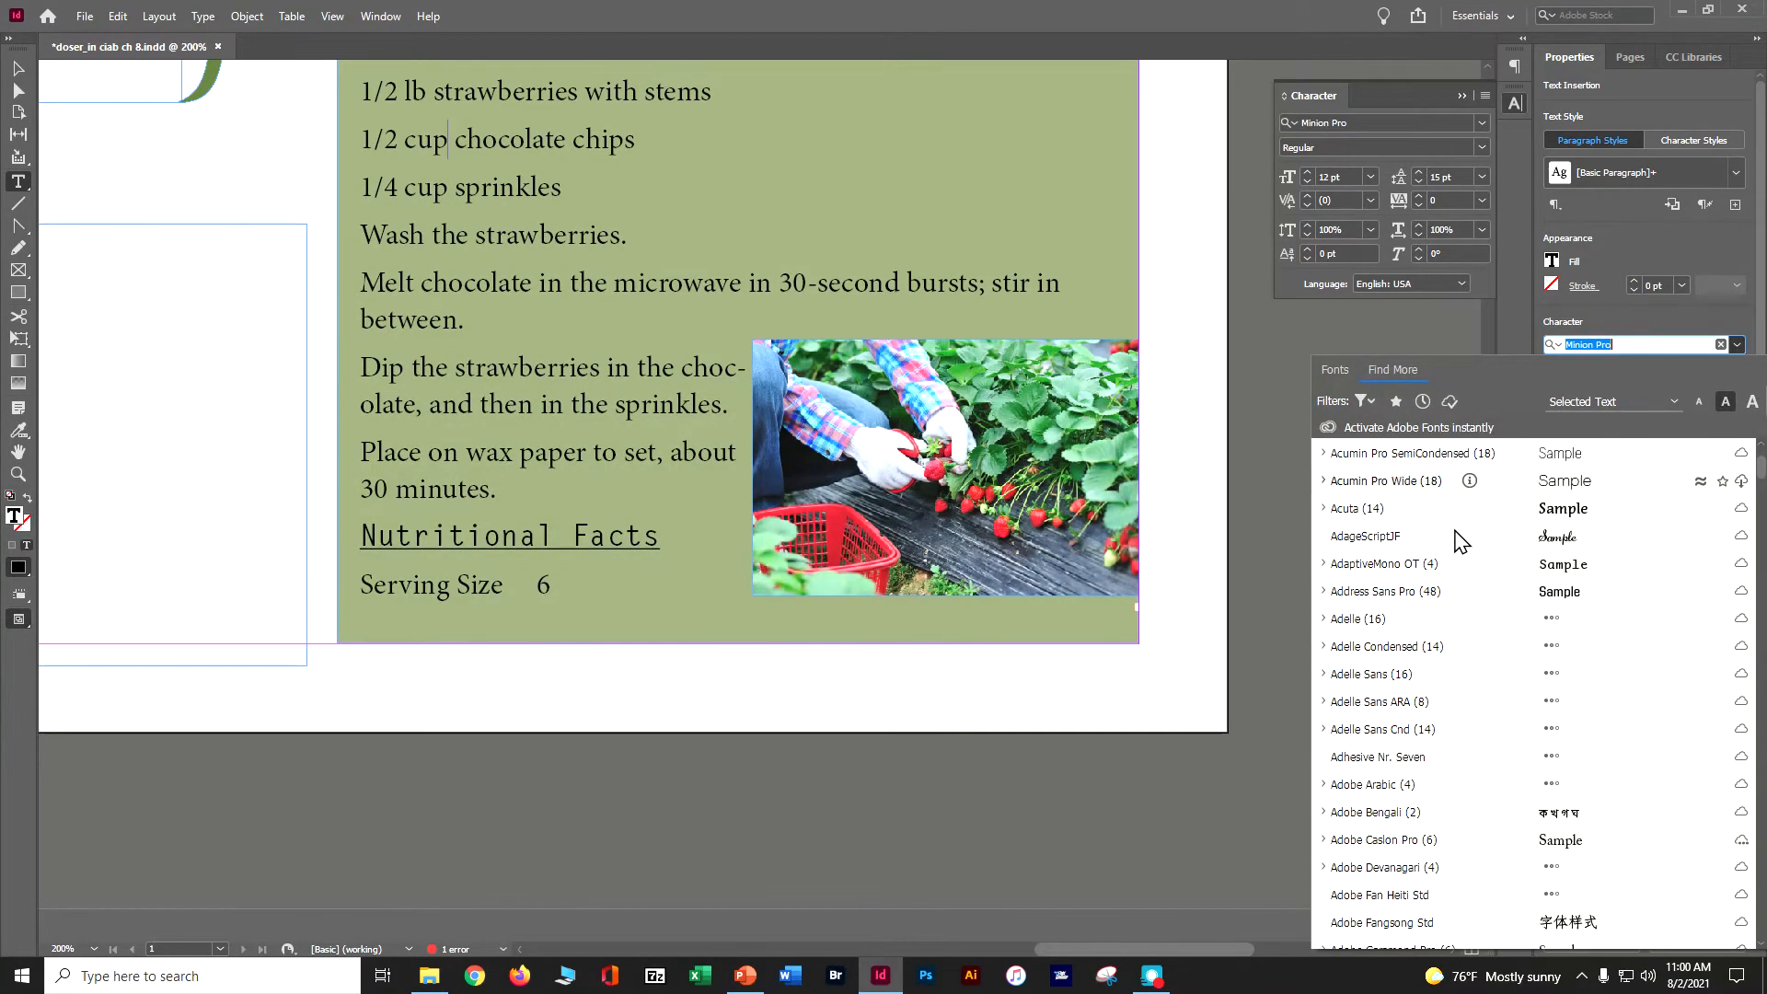
scroll(1458, 541, down, 1)
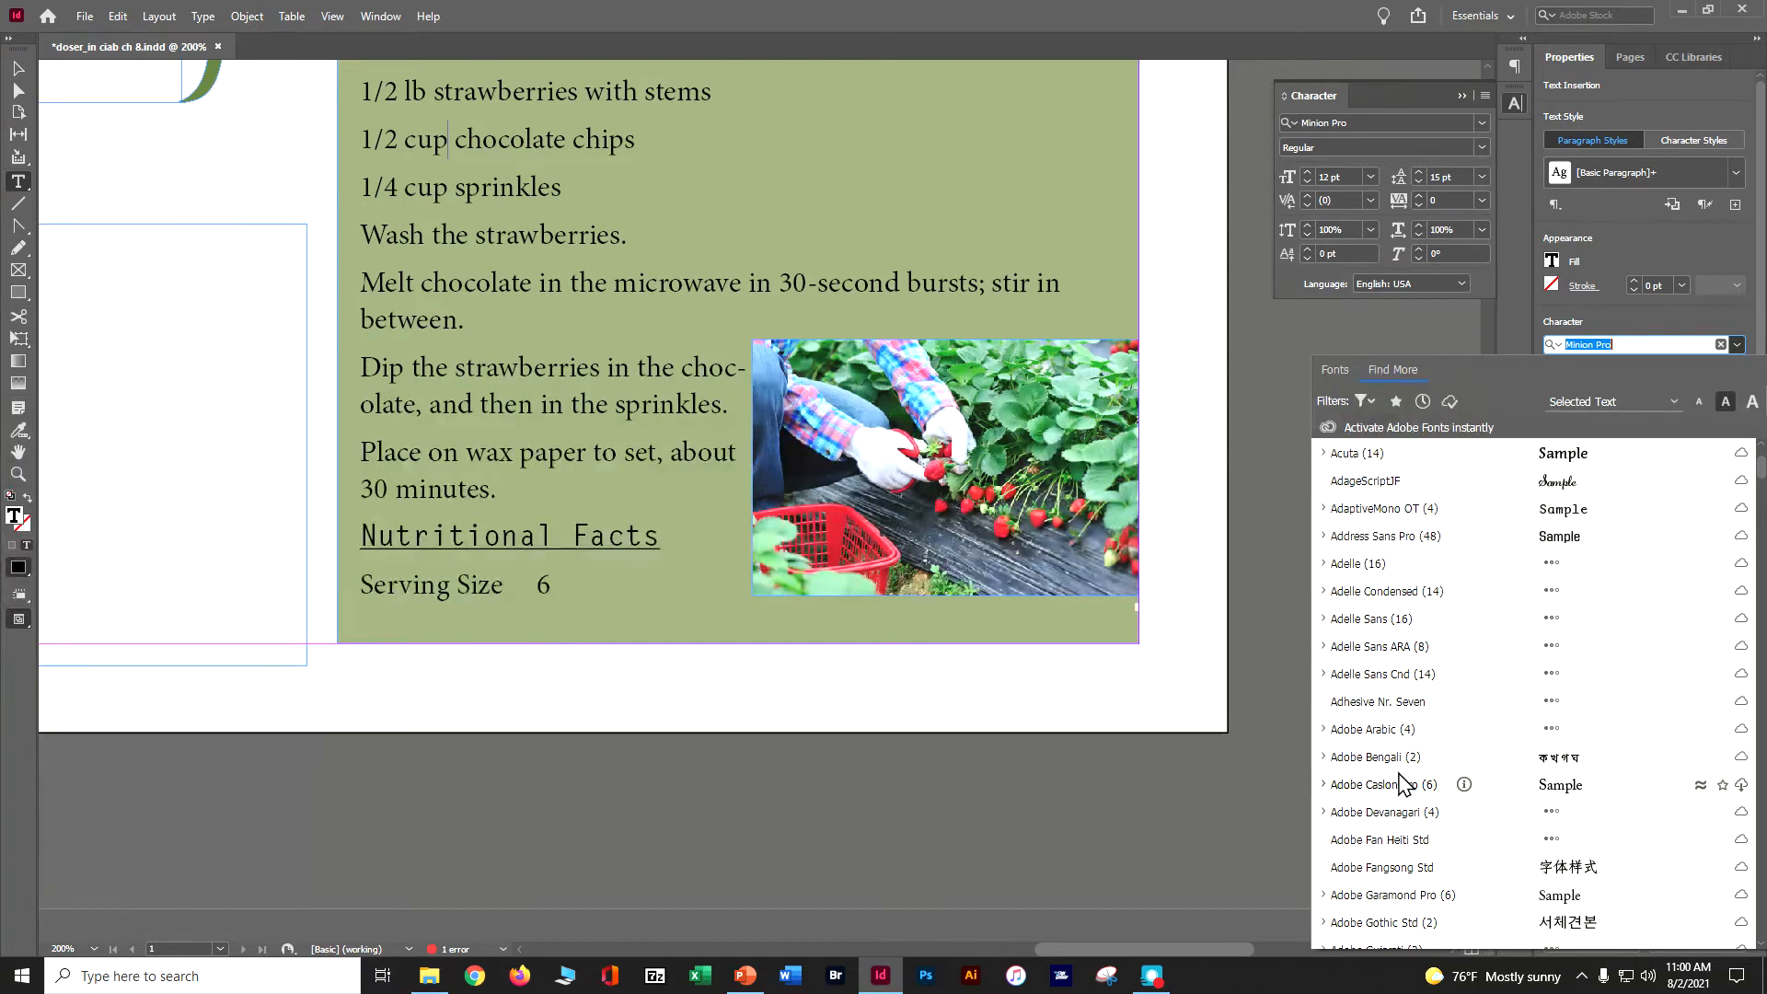
click(1743, 785)
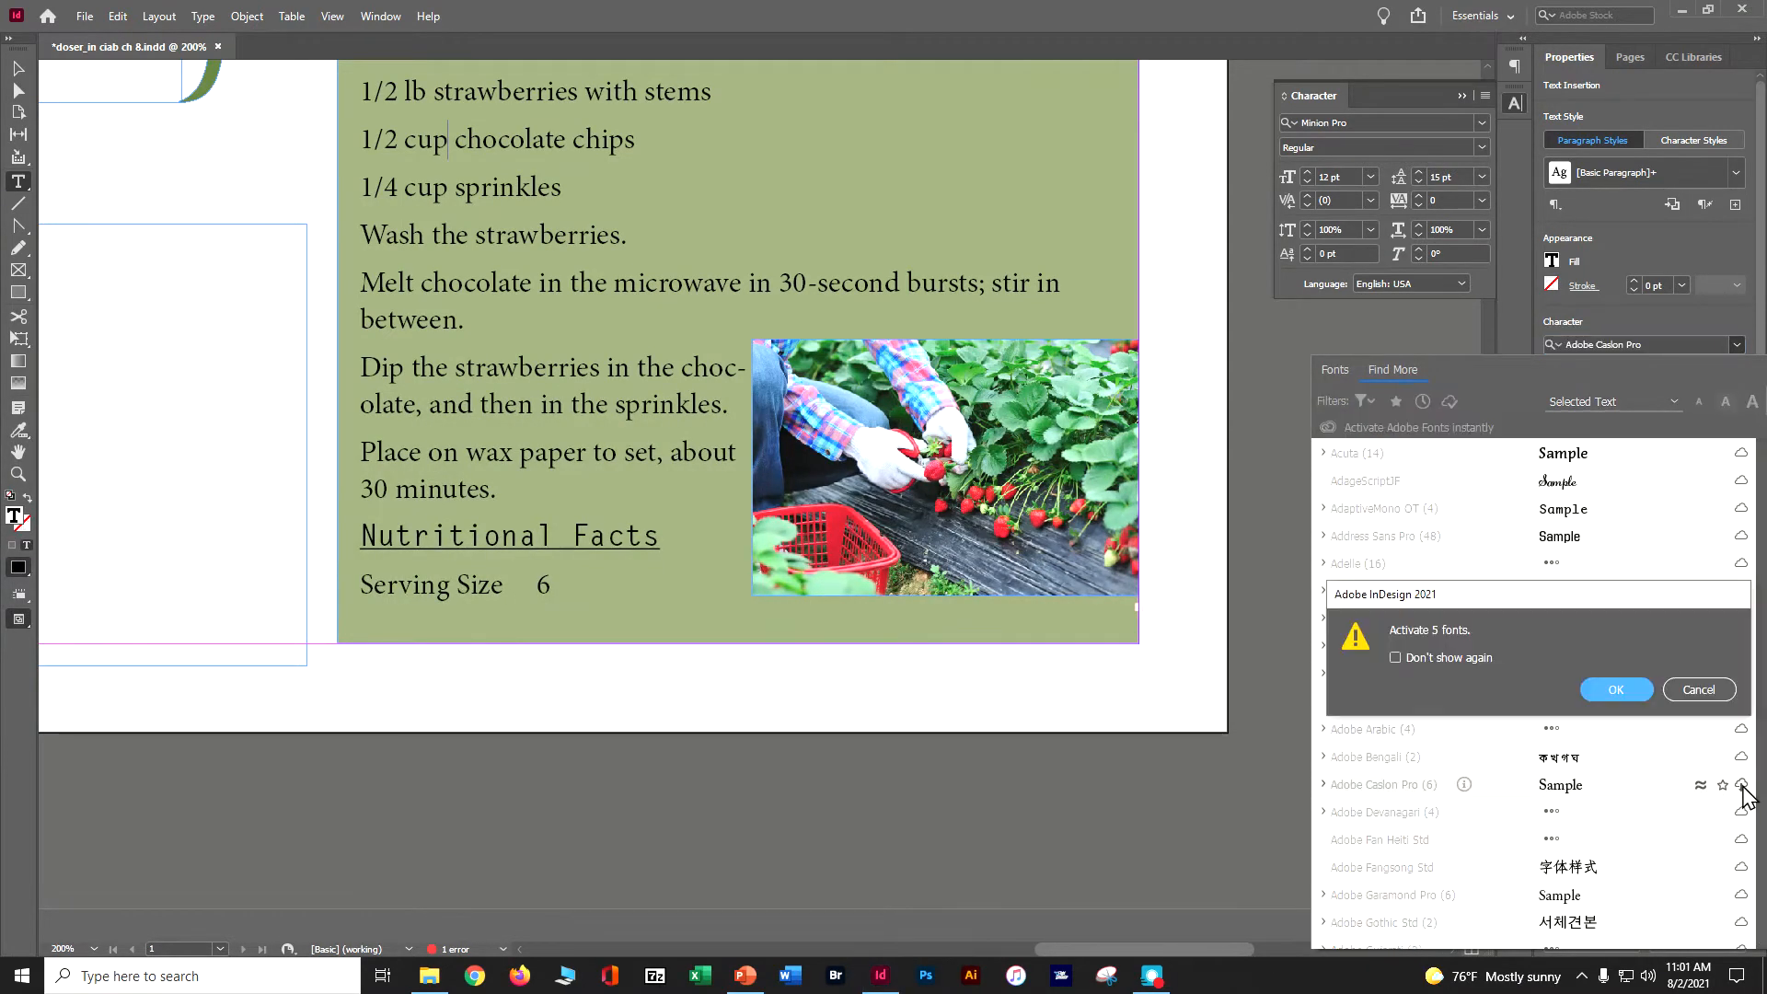
click(1610, 689)
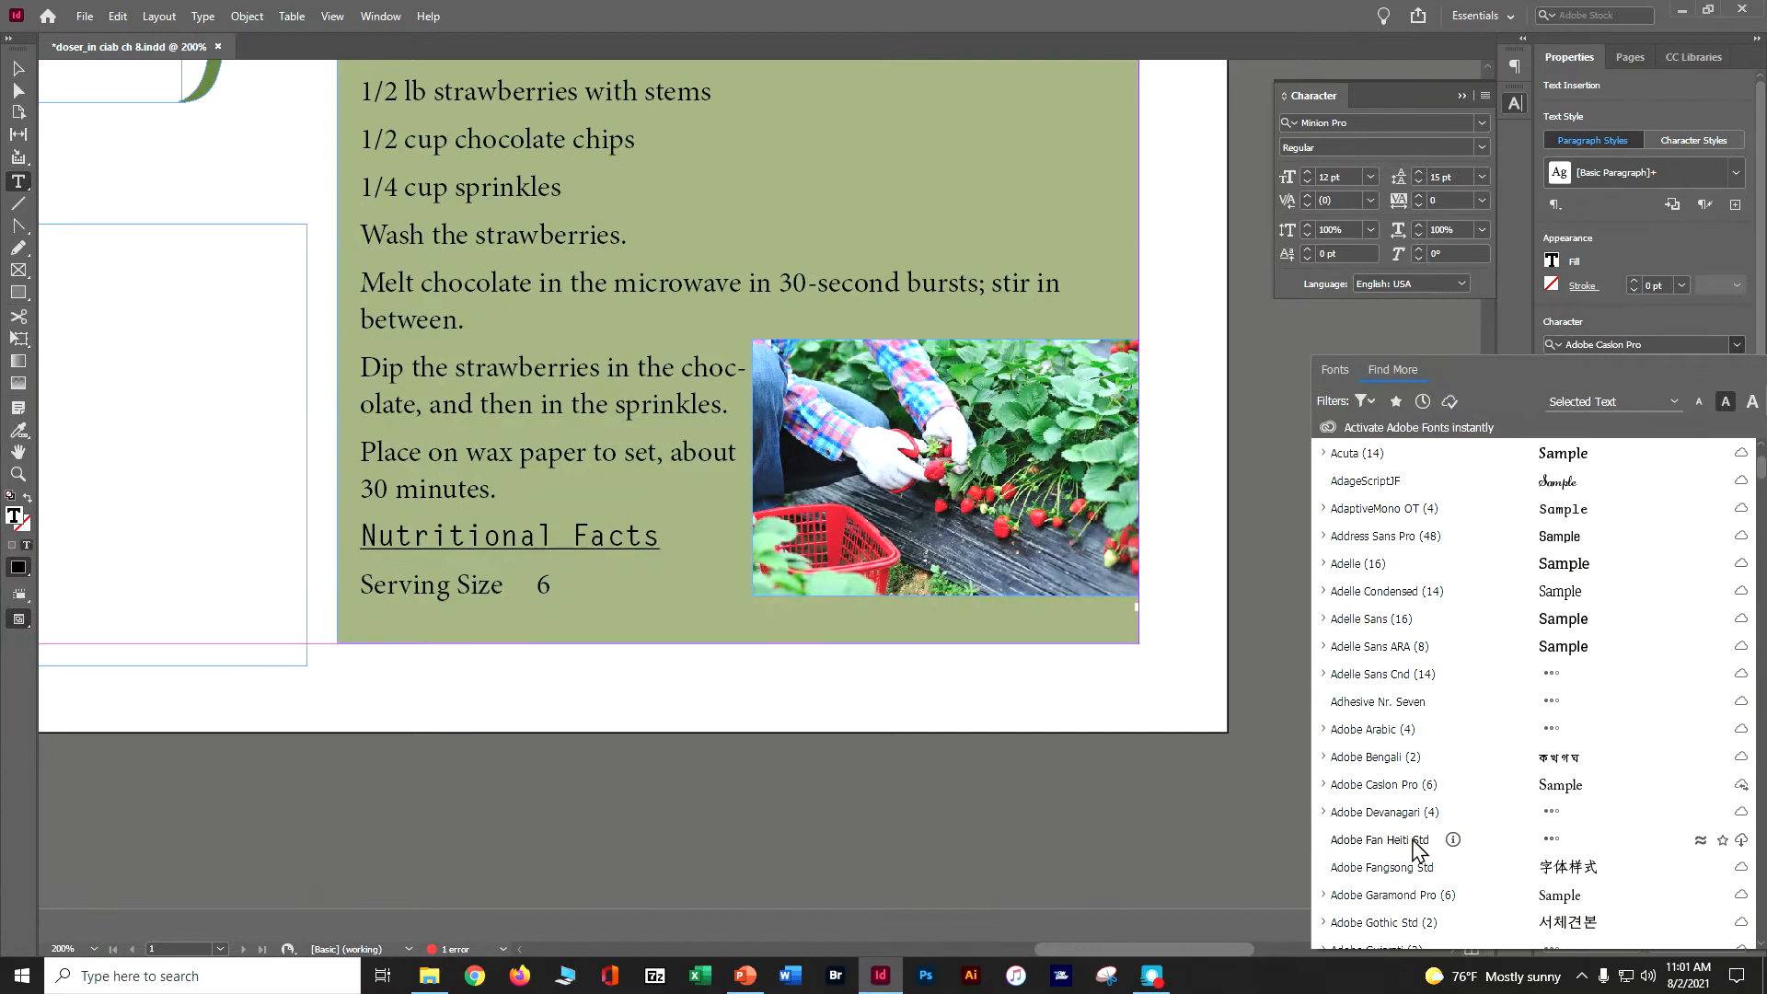
- Select all text in the Strawberries title frame and set its font to Adobe Caslon Pro Regular
scroll(1277, 452, up, 3)
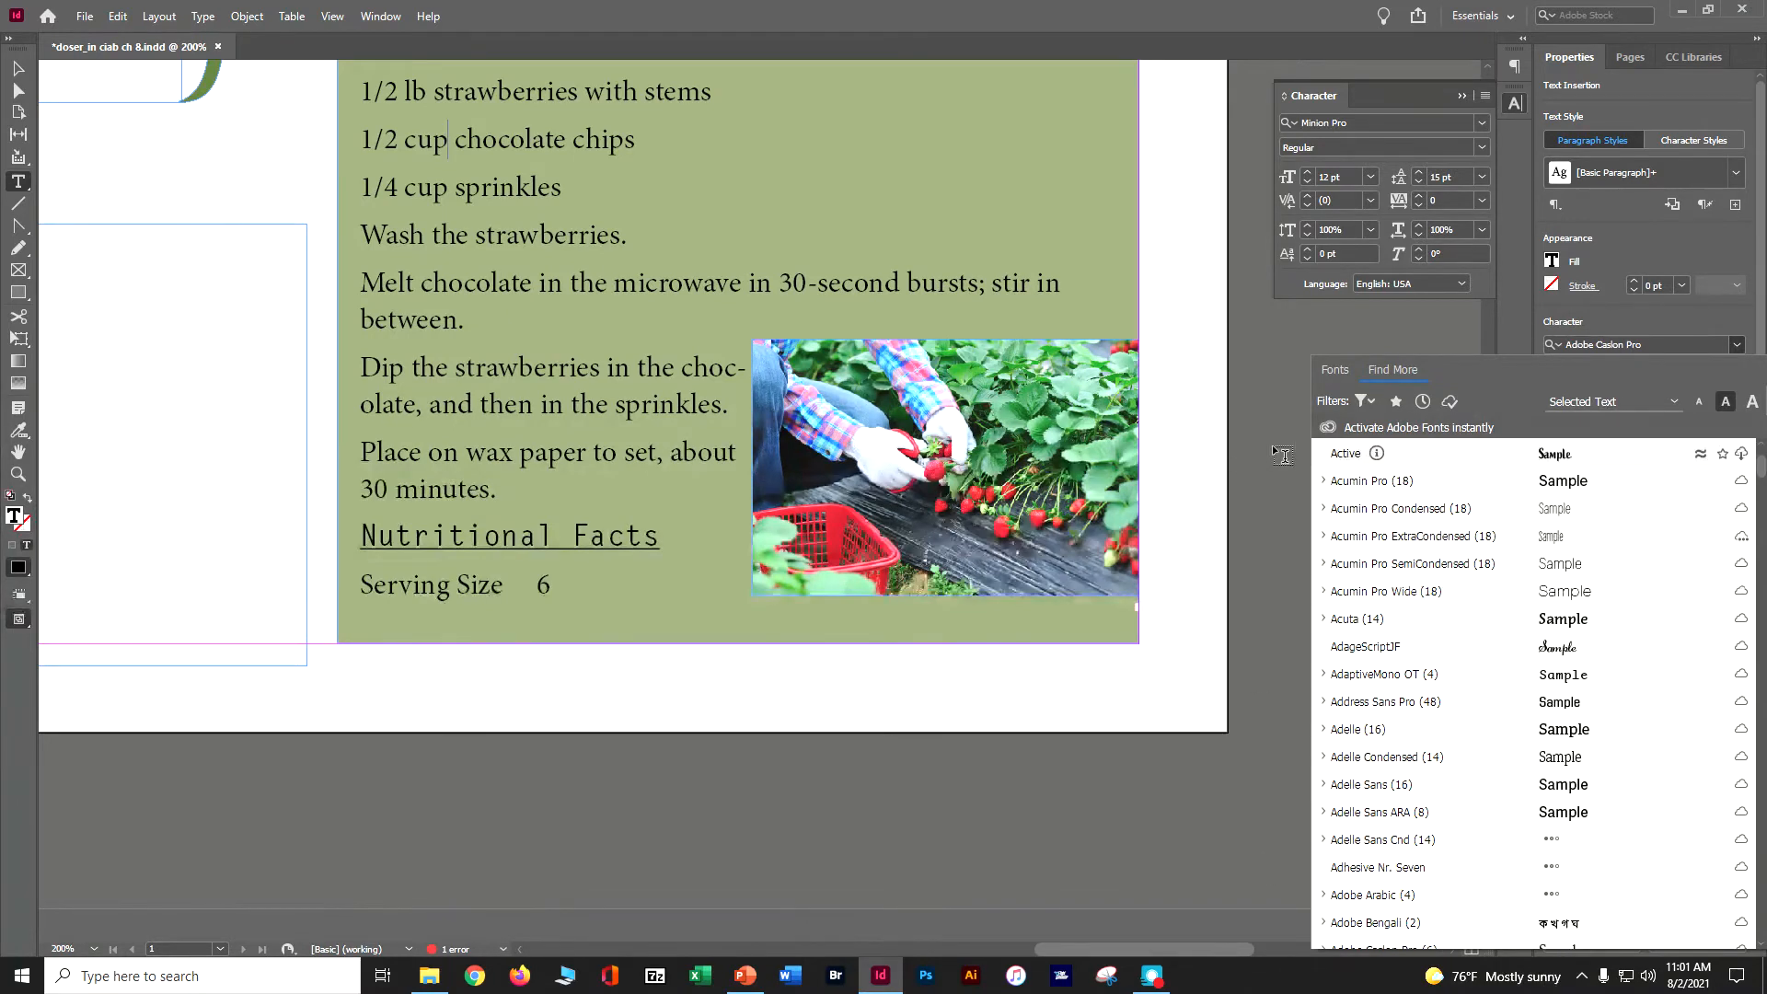
click(25, 78)
scroll(501, 396, up, 6)
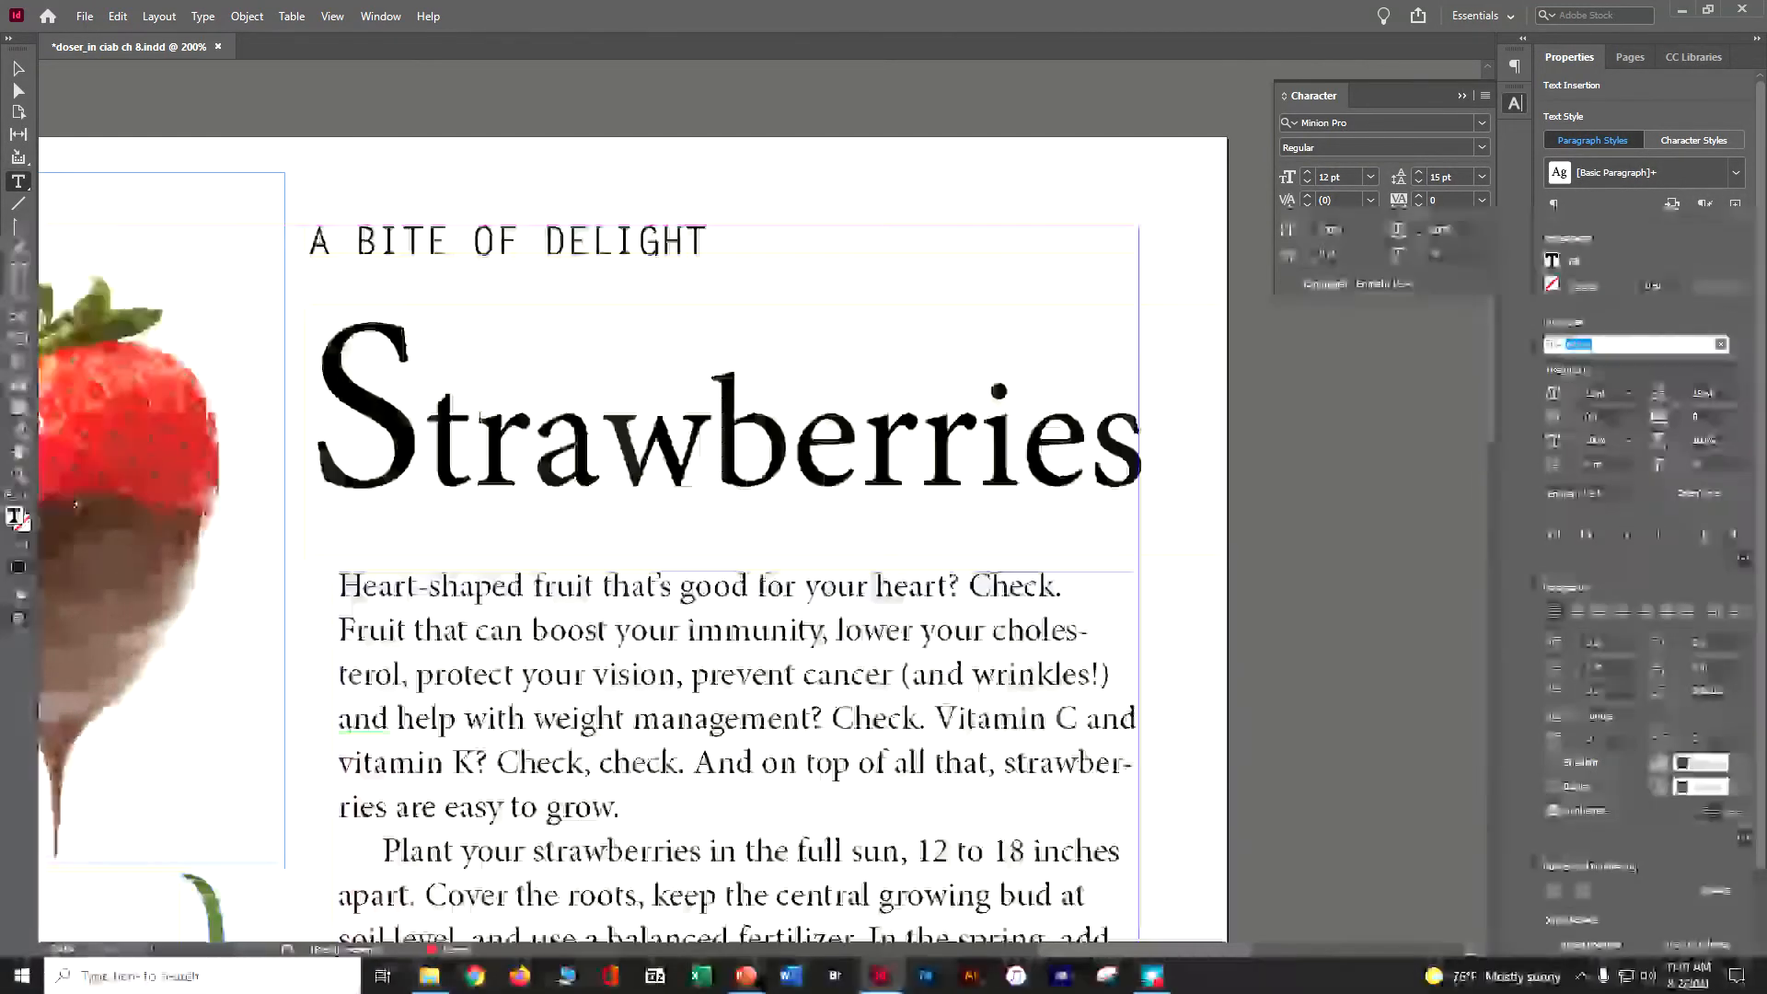
click(476, 419)
key(ctrl+a)
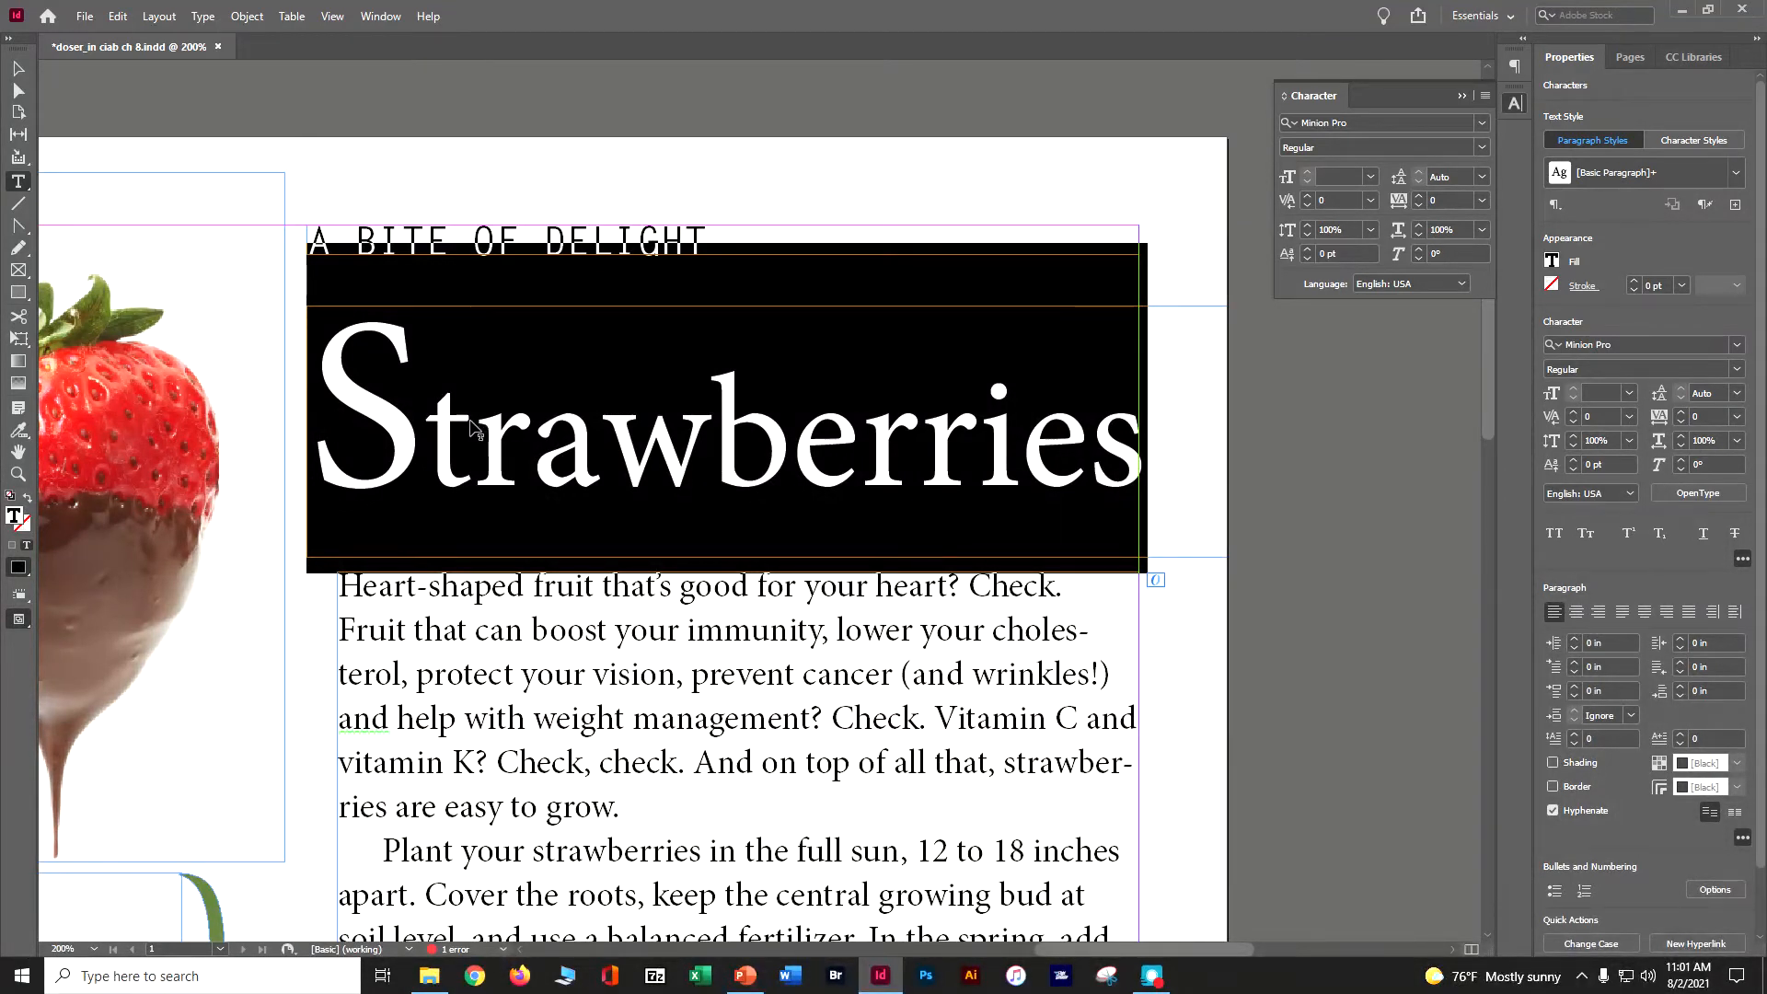
click(1483, 124)
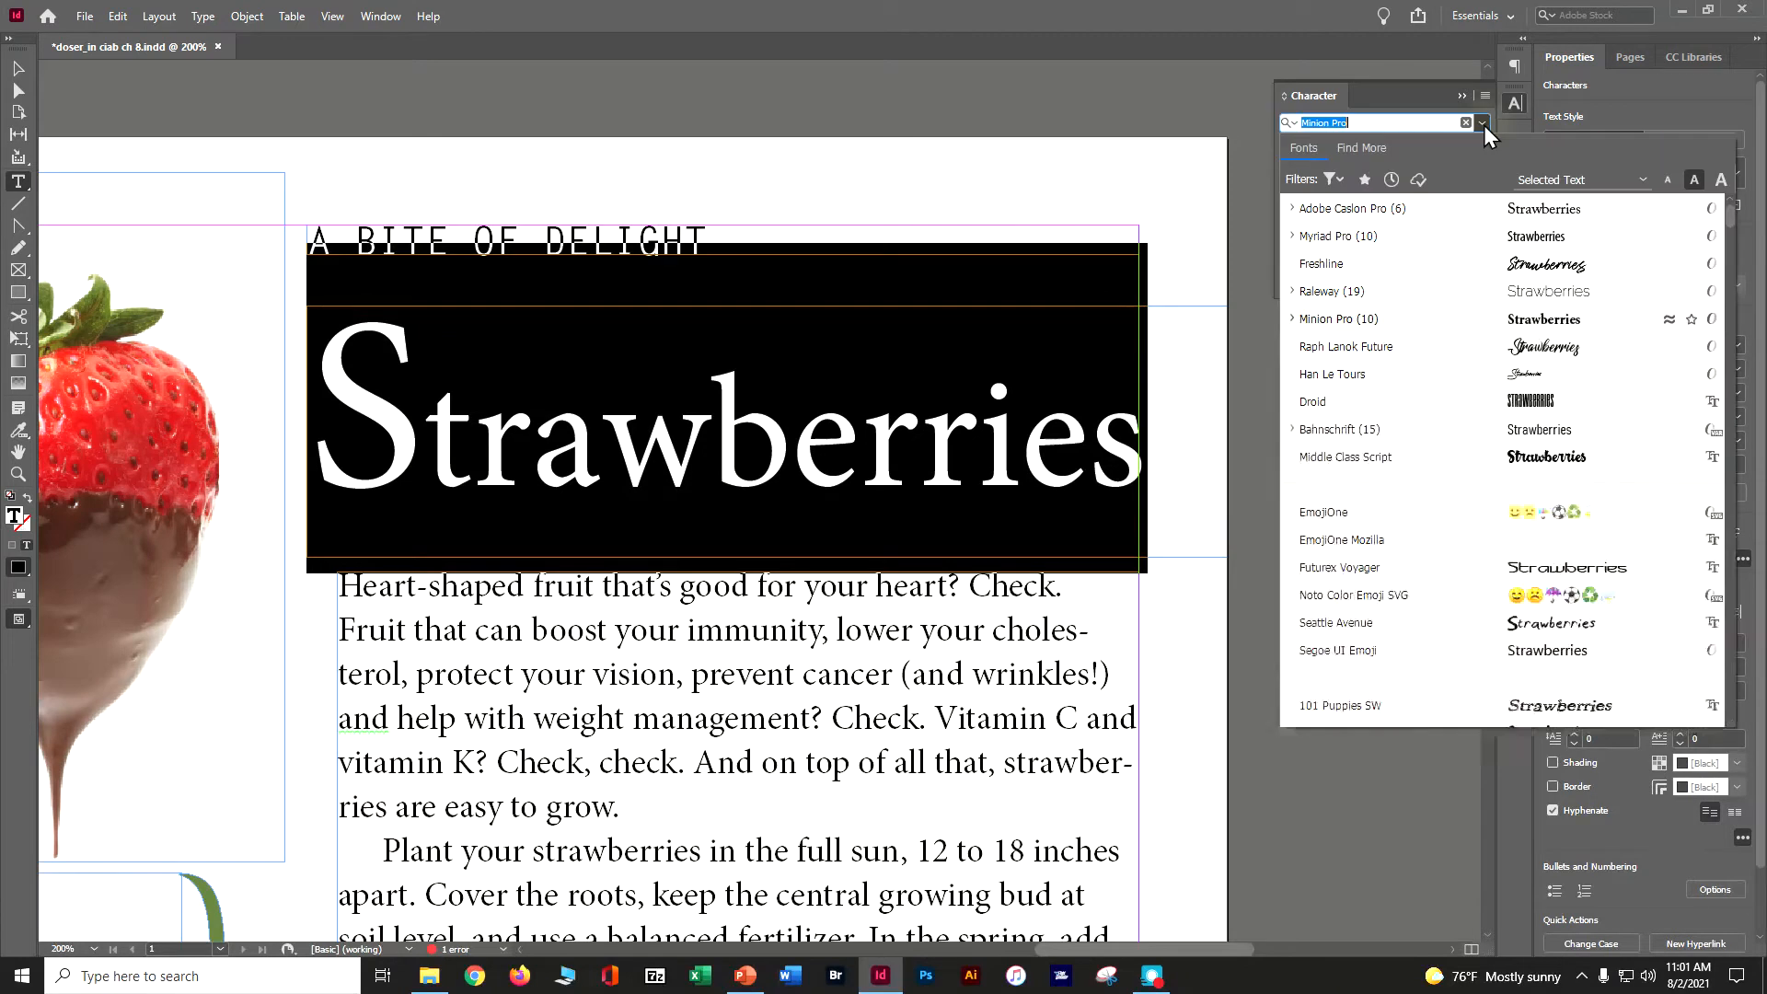
click(1292, 209)
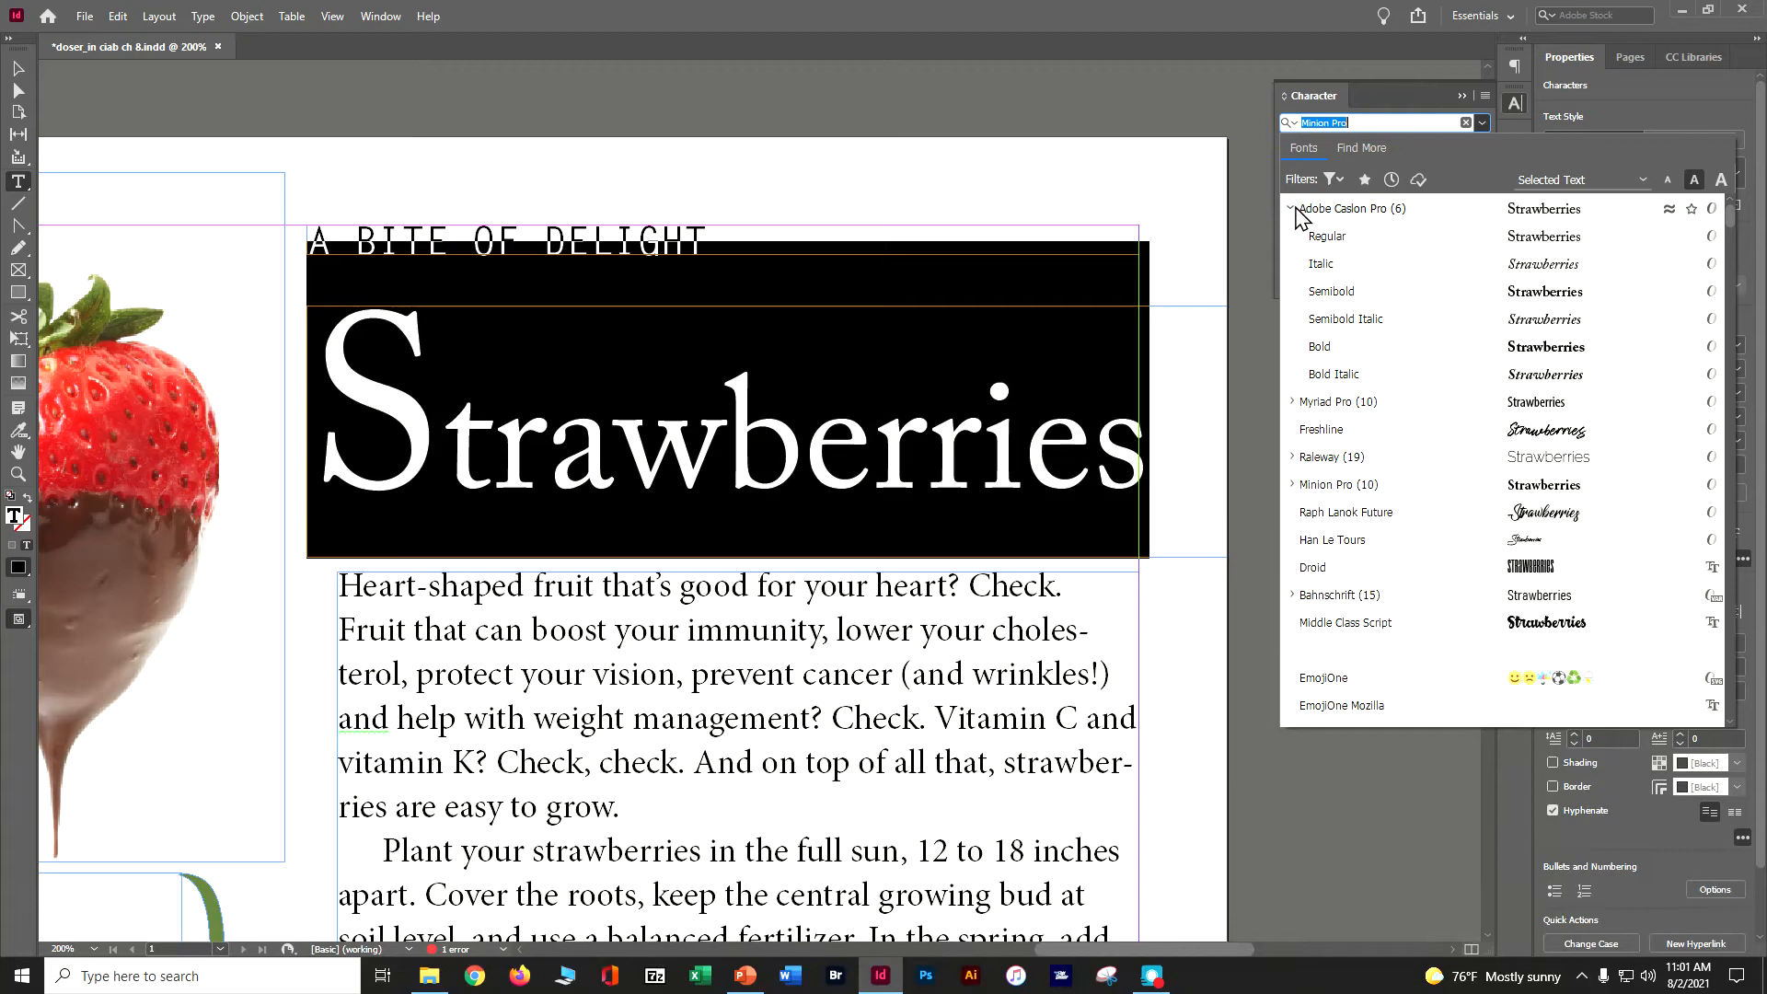
click(1303, 237)
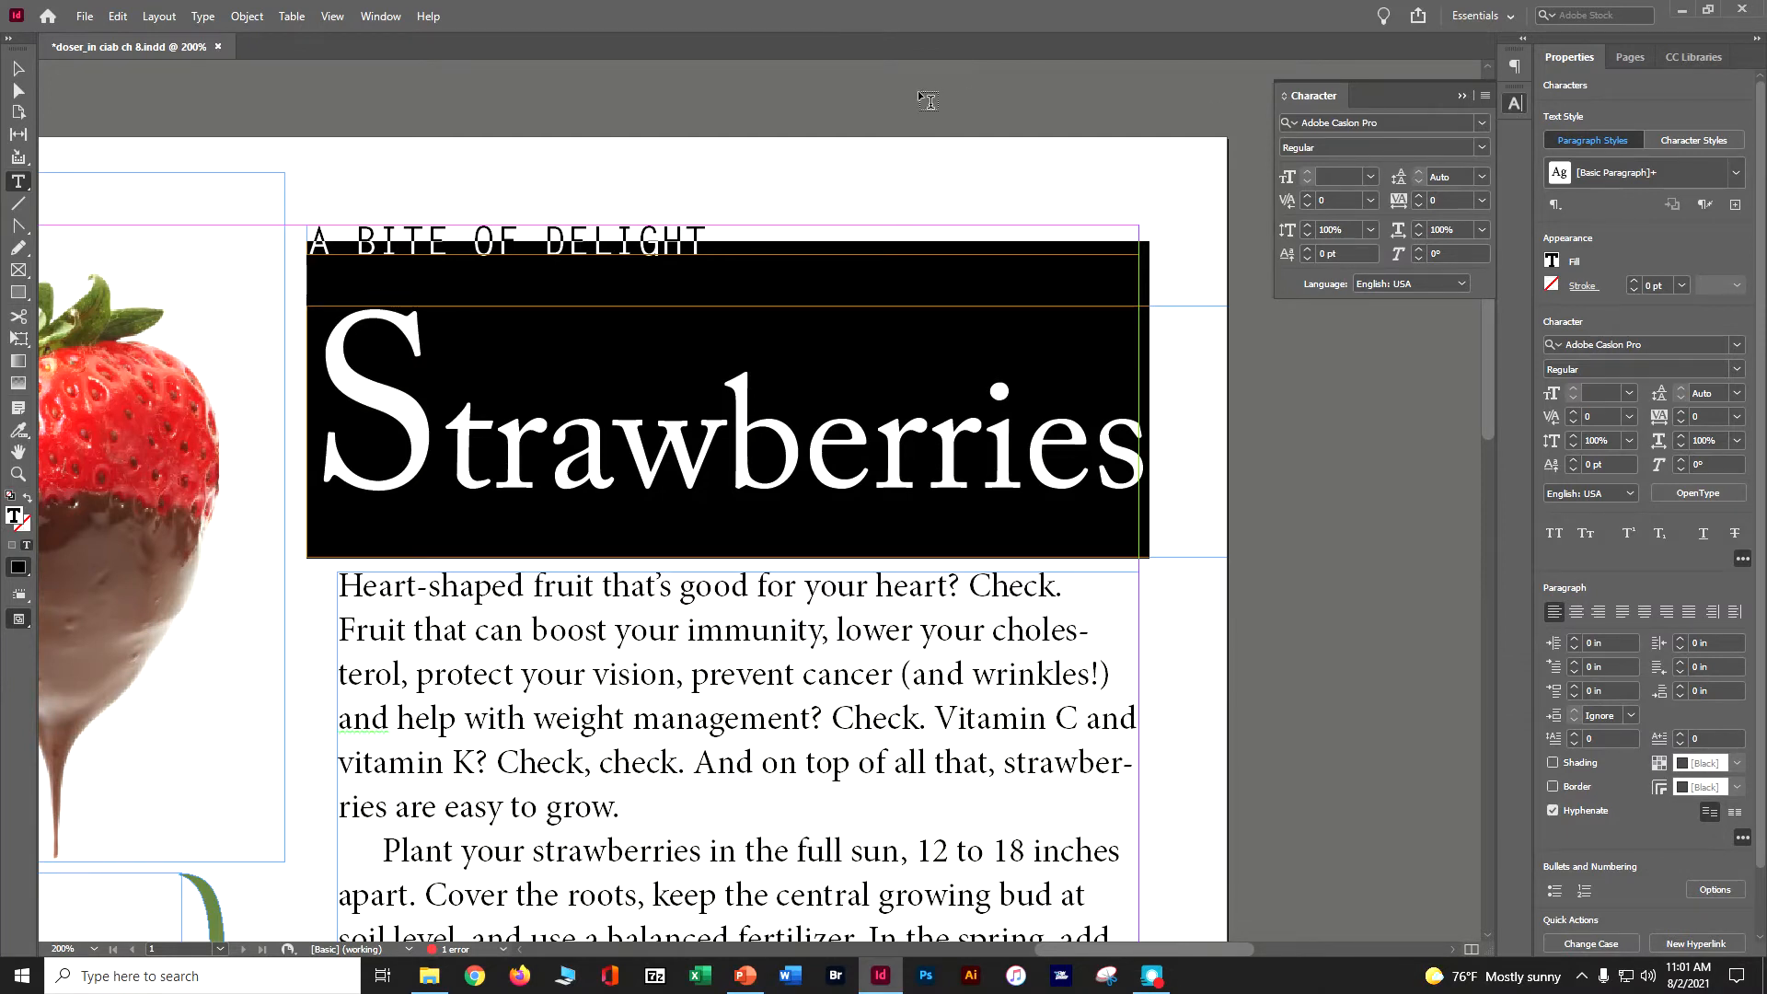
- Select the initial S of Strawberries and change its style to Italic, then deselect the frame
click(445, 415)
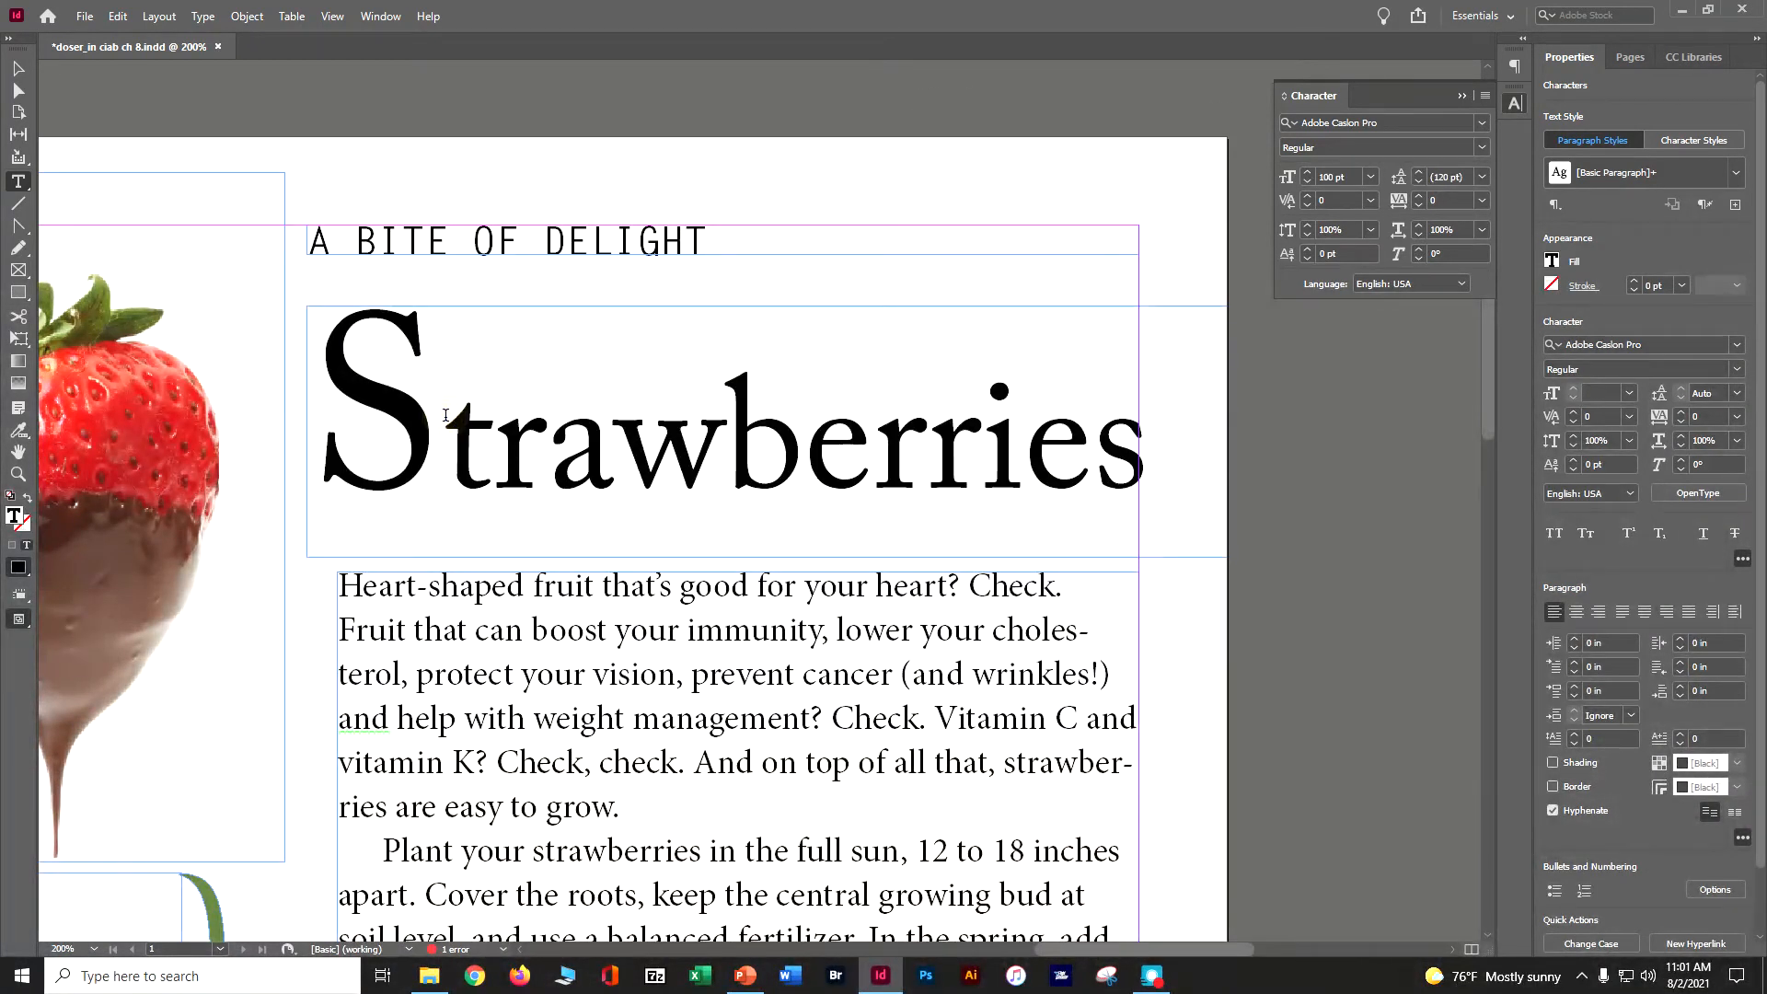
shift+click(364, 424)
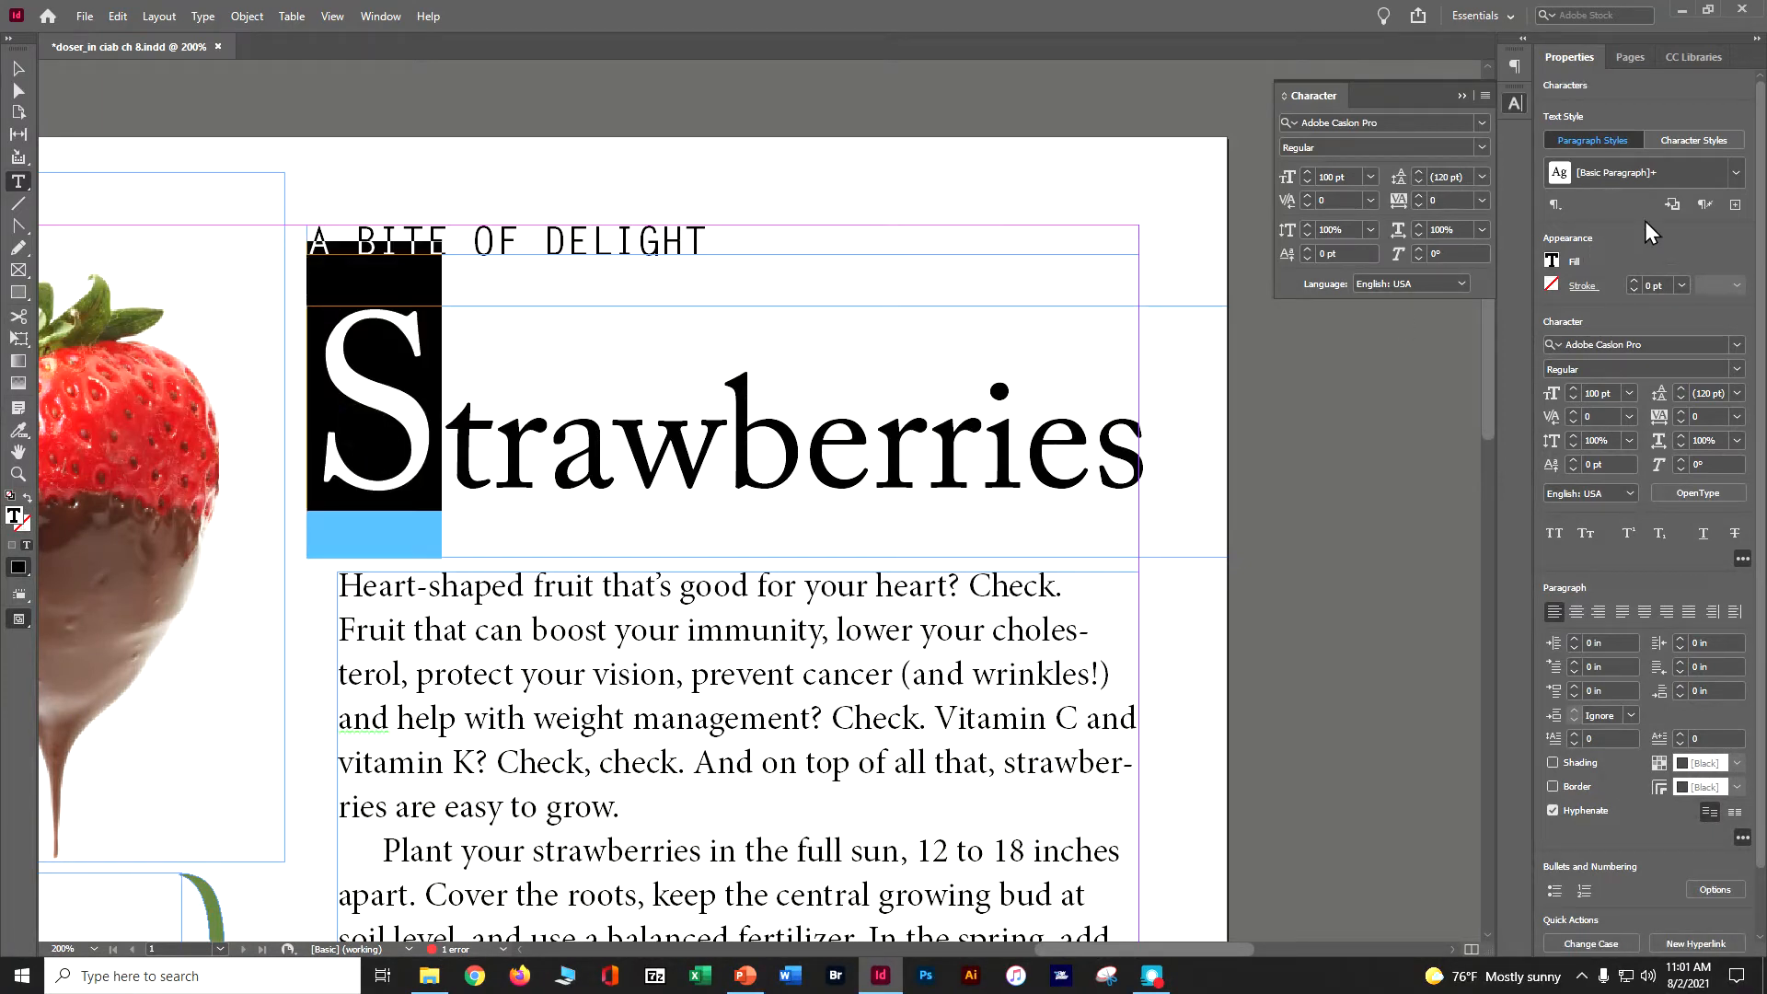
click(1482, 149)
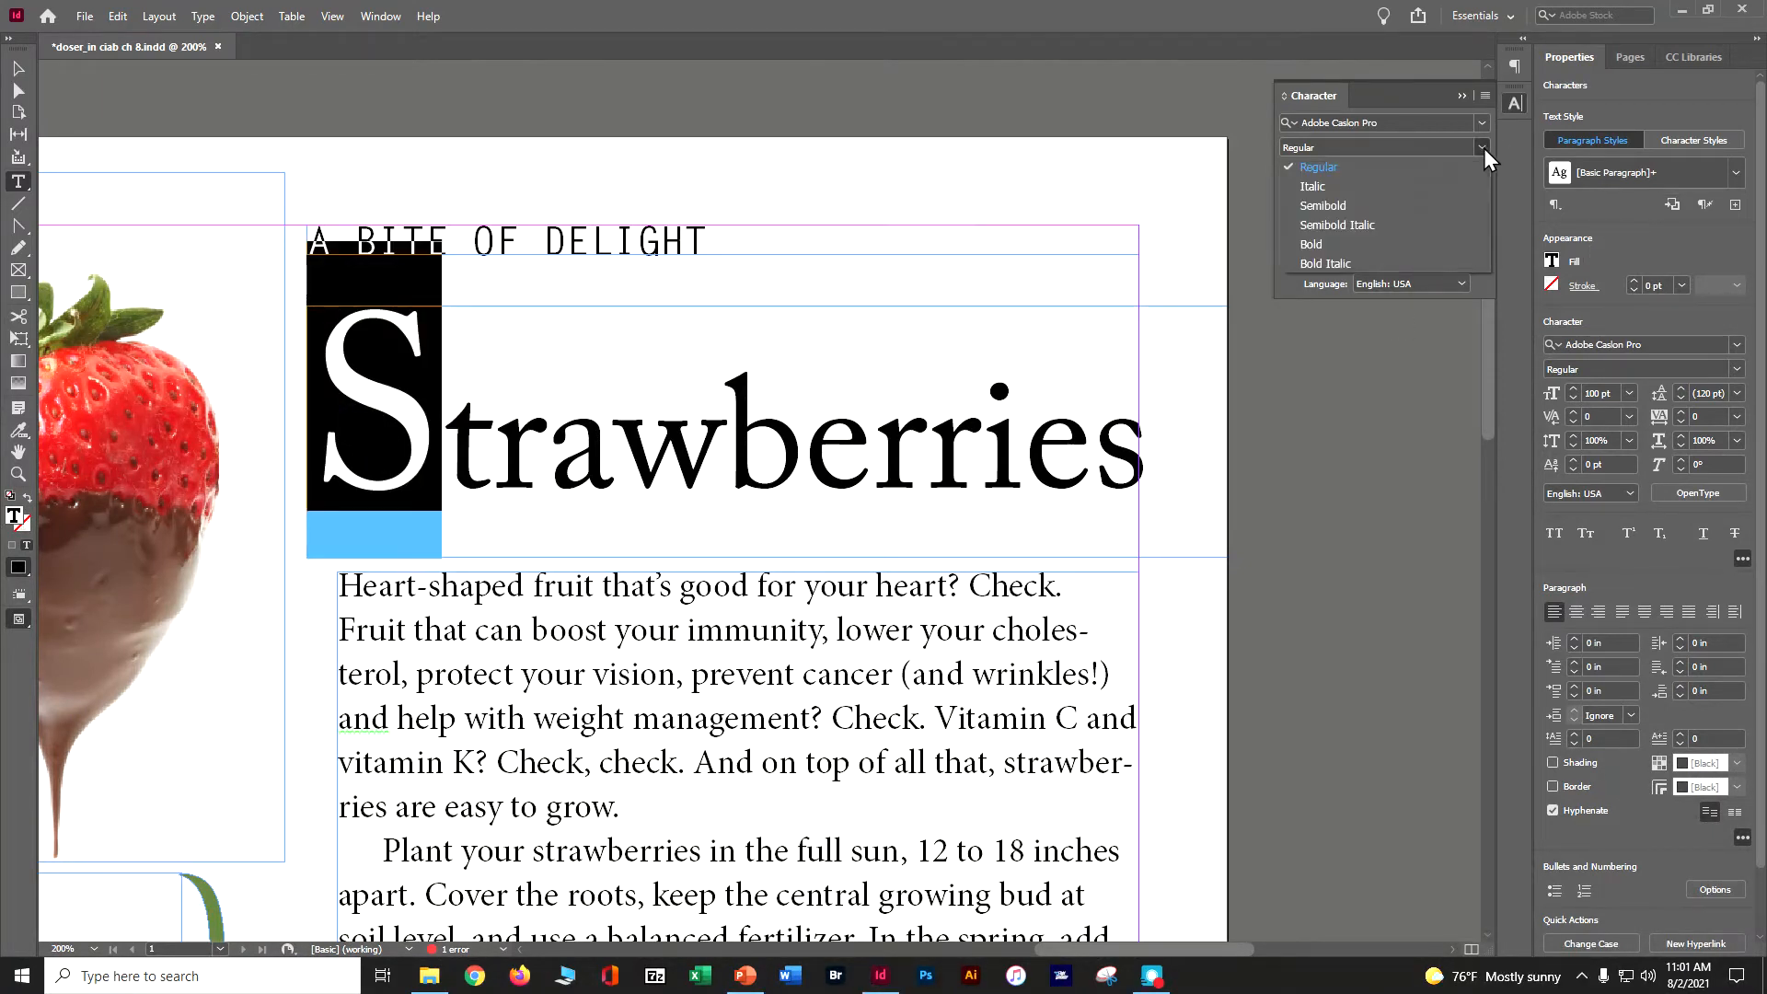
click(1444, 194)
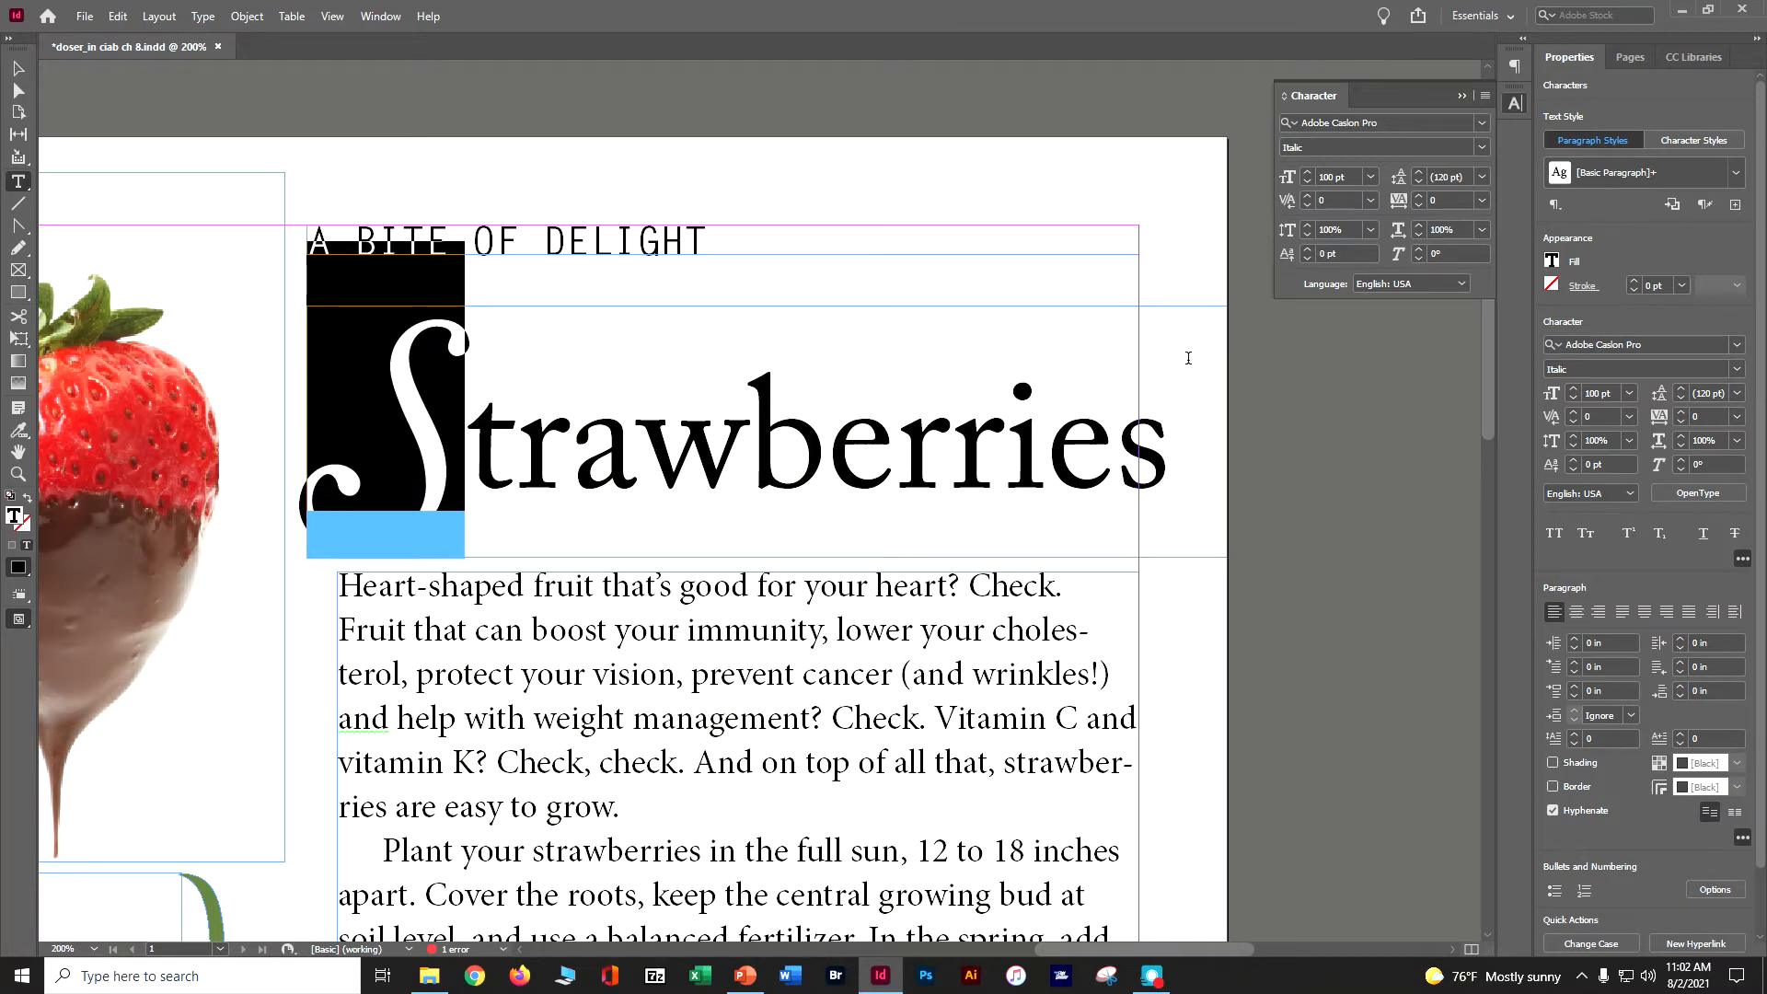
click(18, 68)
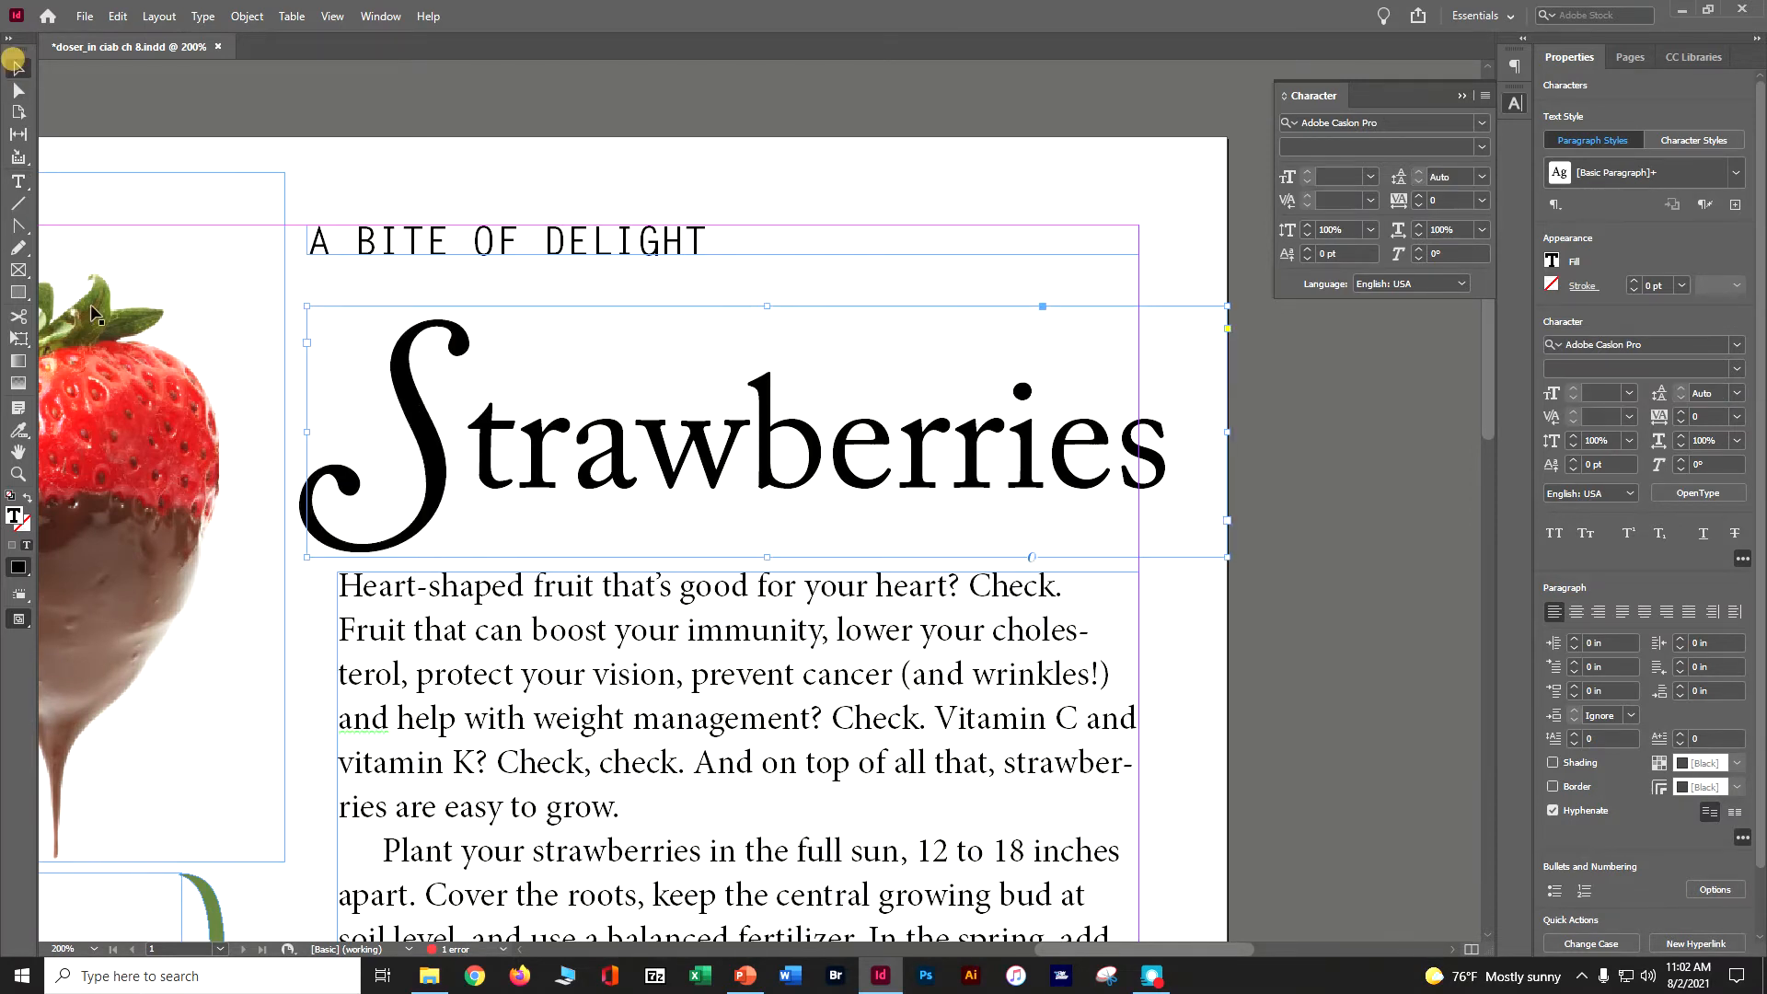
- Select the strawberry quote between the braces and set it to Adobe Caslon Pro Semibold Italic
scroll(460, 598, down, 8)
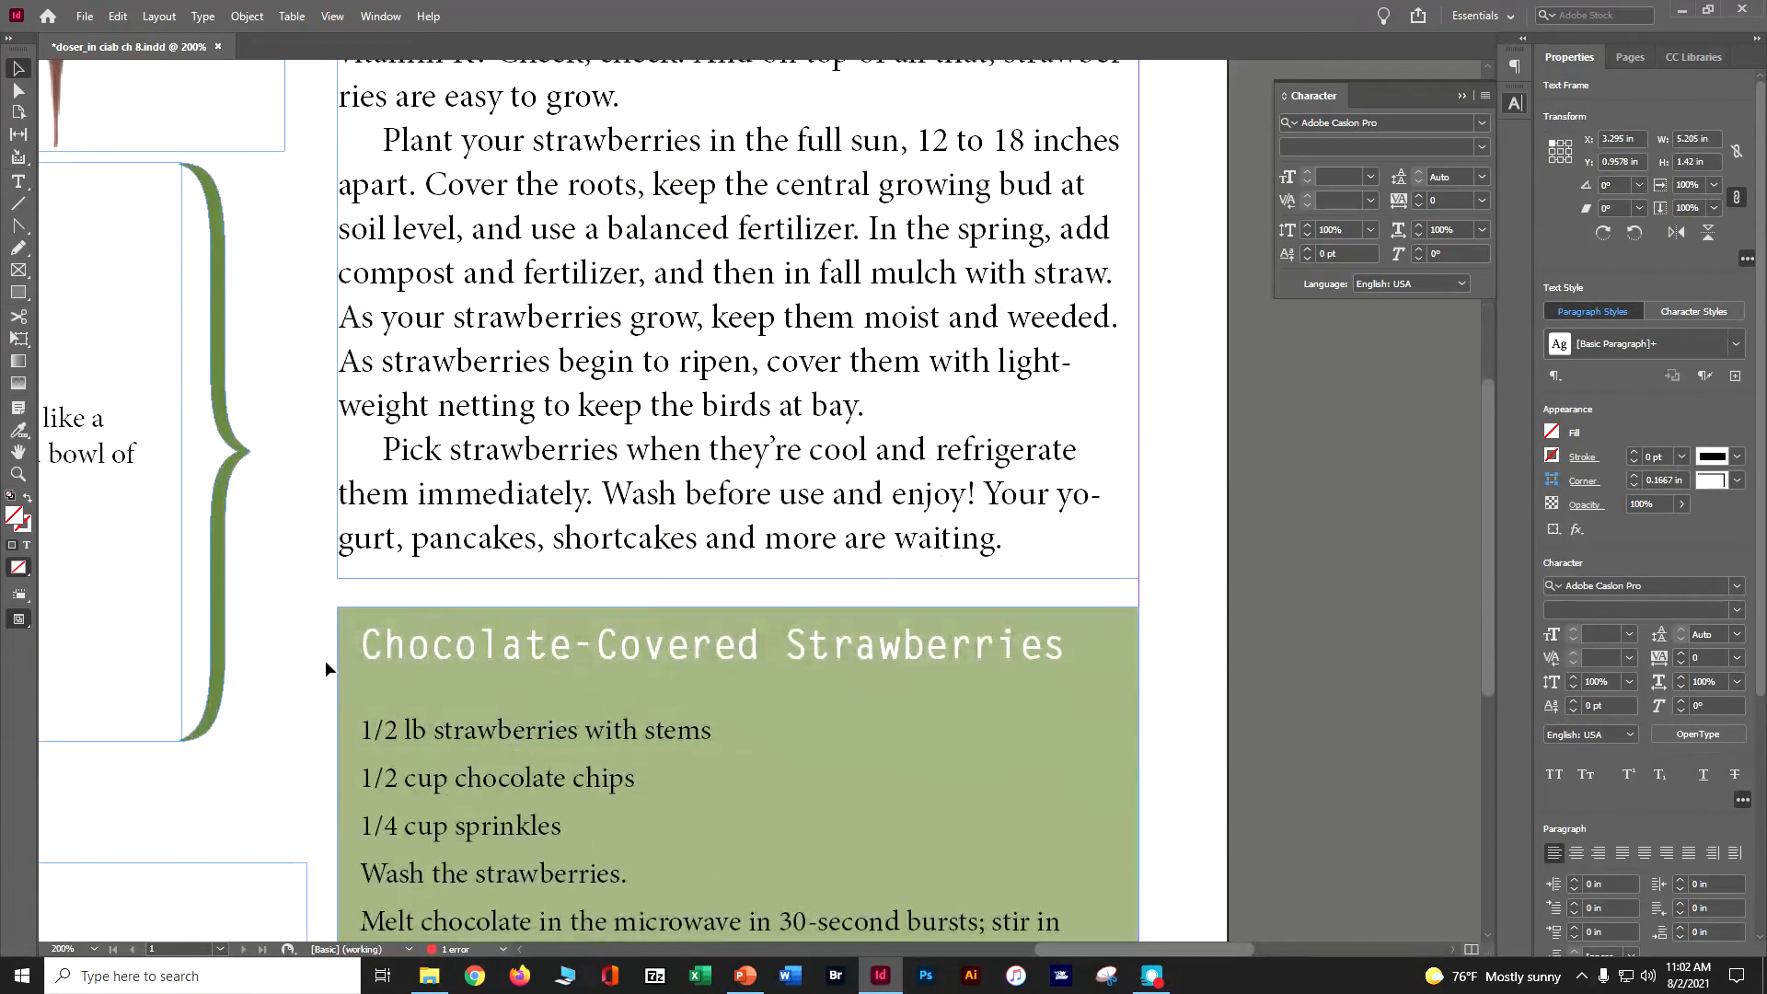
drag(291, 532, 998, 510)
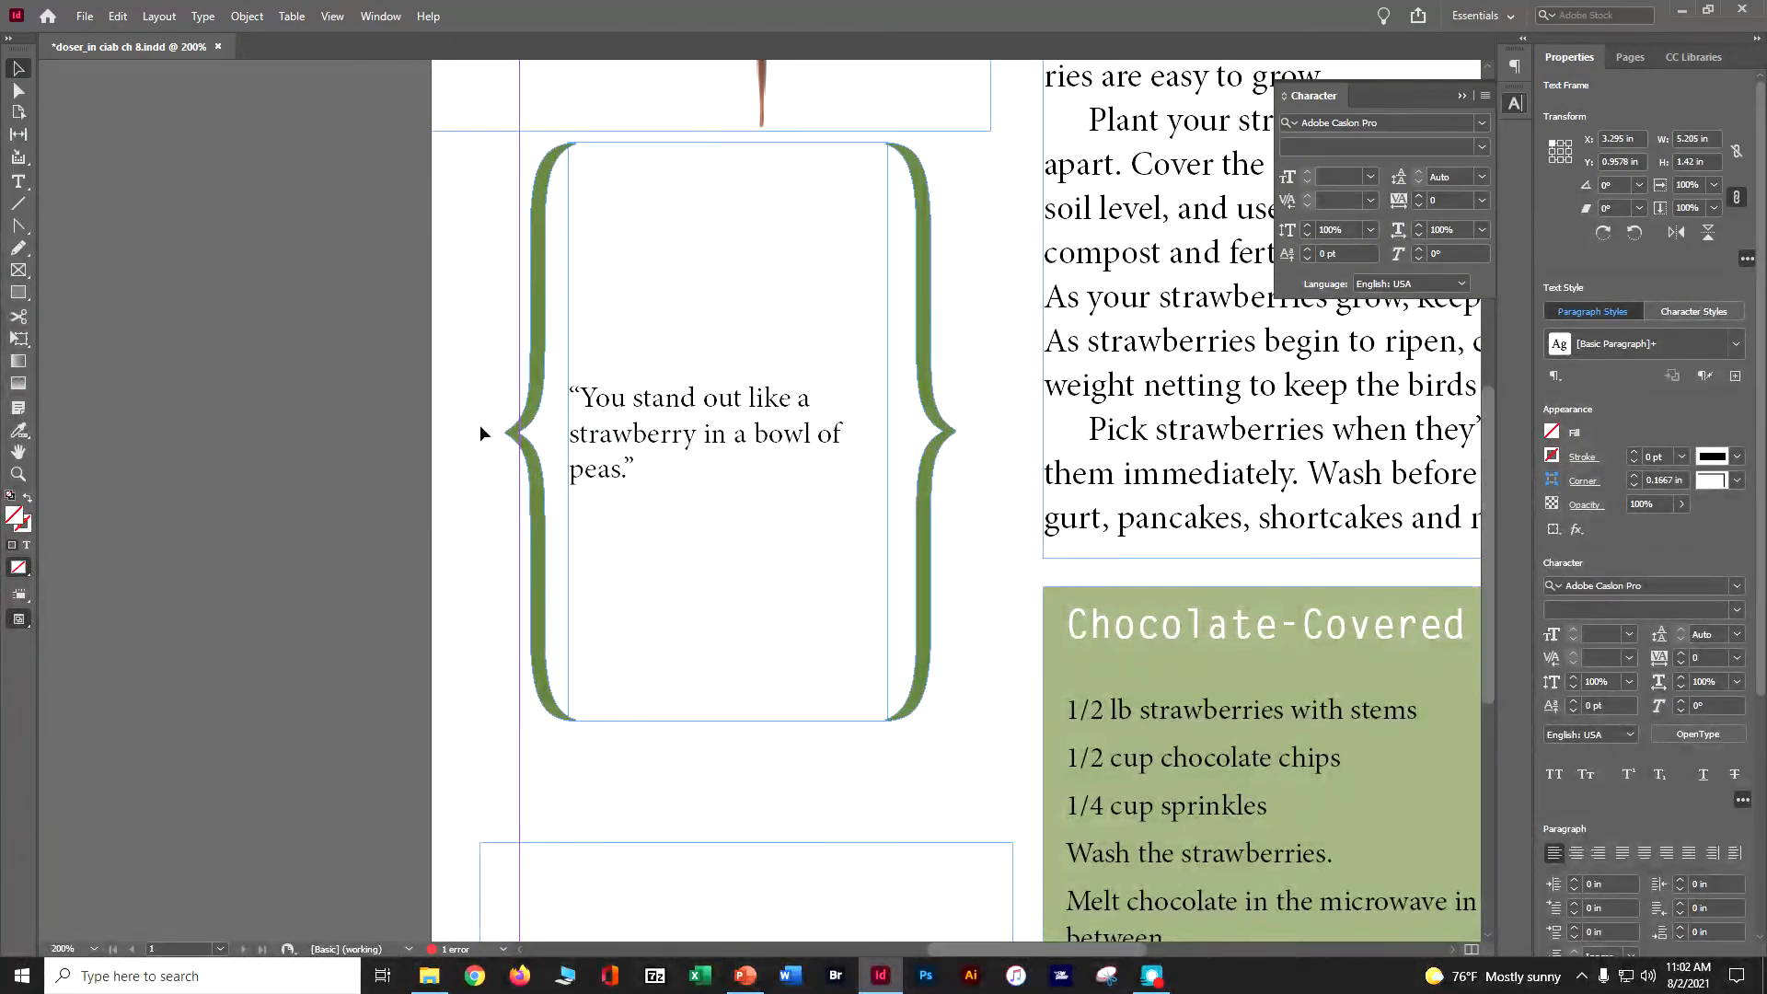
click(603, 405)
click(18, 181)
double_click(661, 425)
double_click(662, 423)
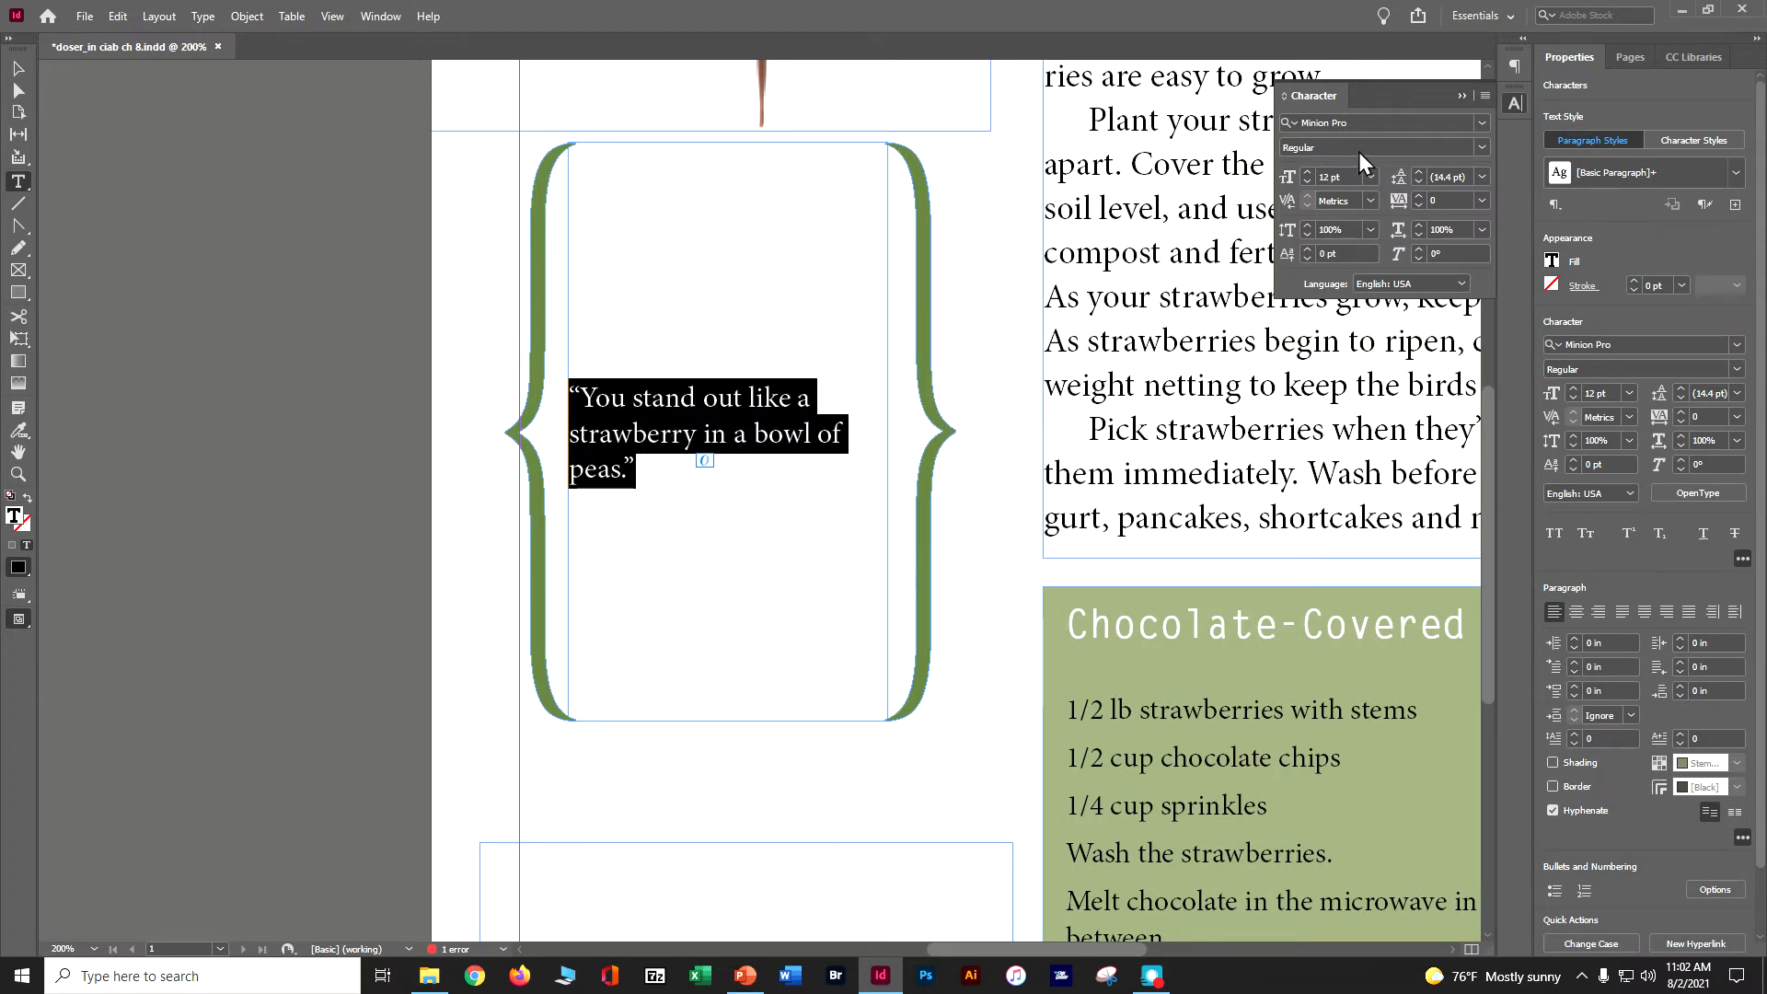
click(1484, 120)
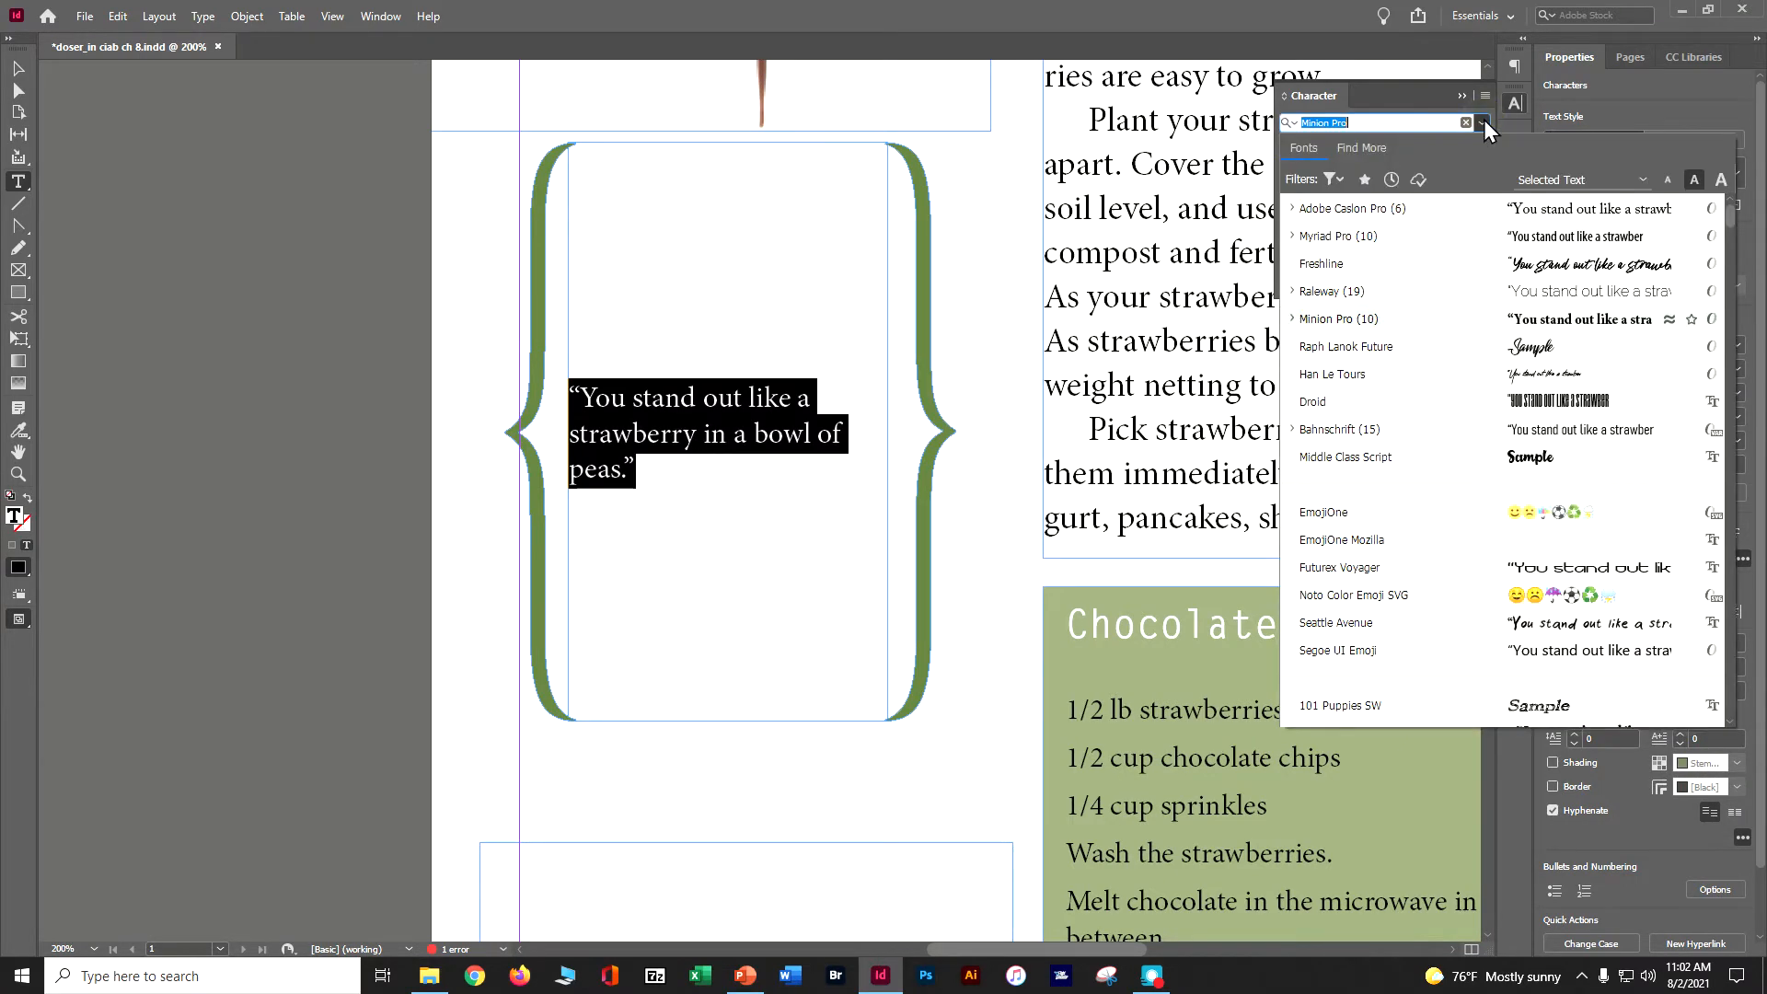
click(1454, 206)
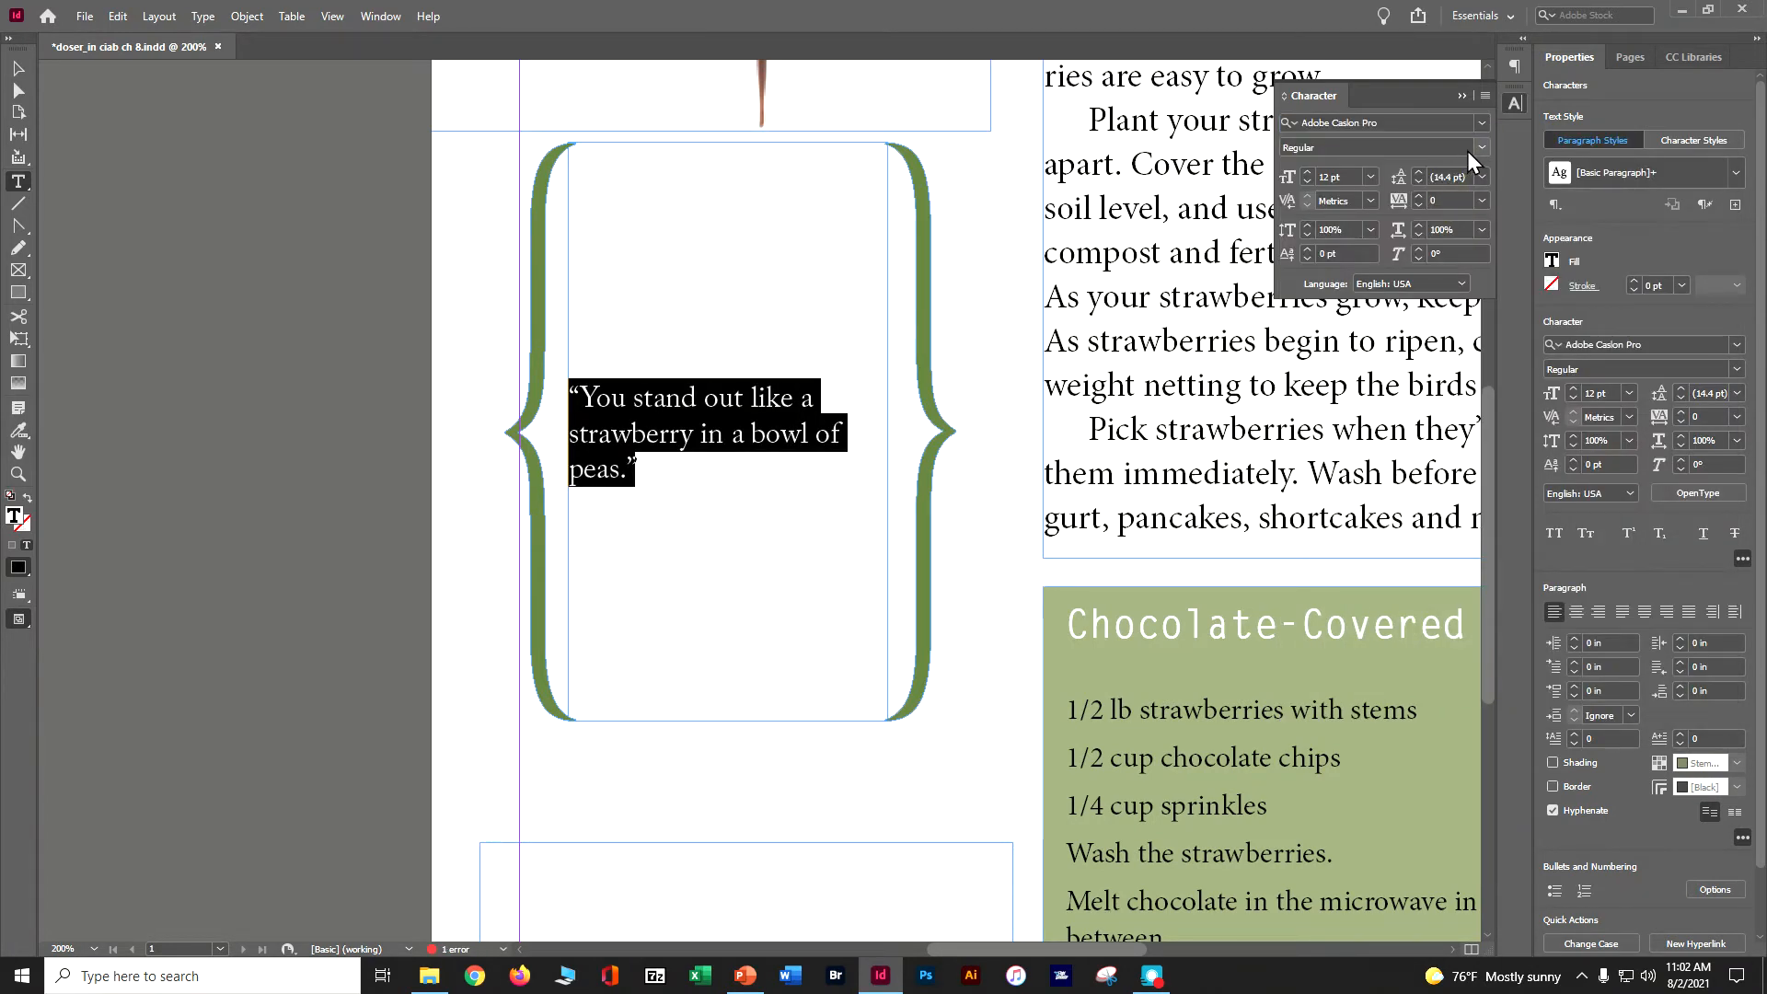
click(1480, 146)
click(1434, 223)
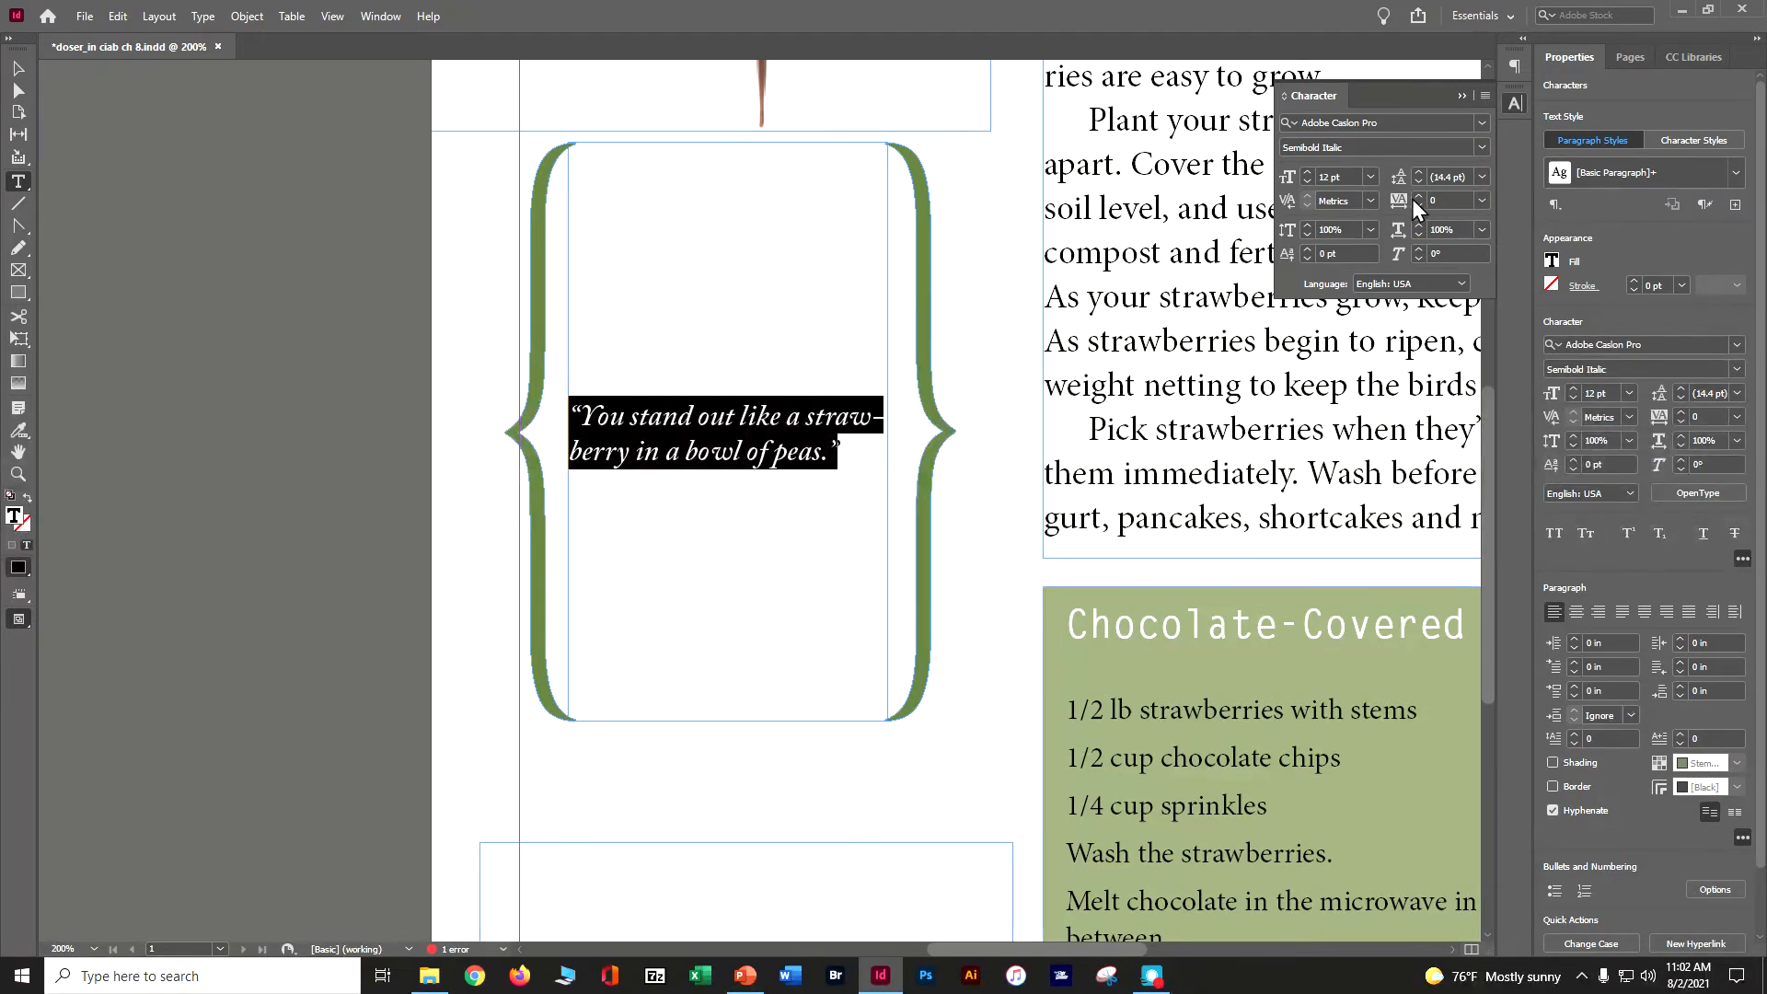
- Set the quote's font size to 24 pt and its leading to 35 pt
double_click(1340, 172)
text(24)
key(Tab)
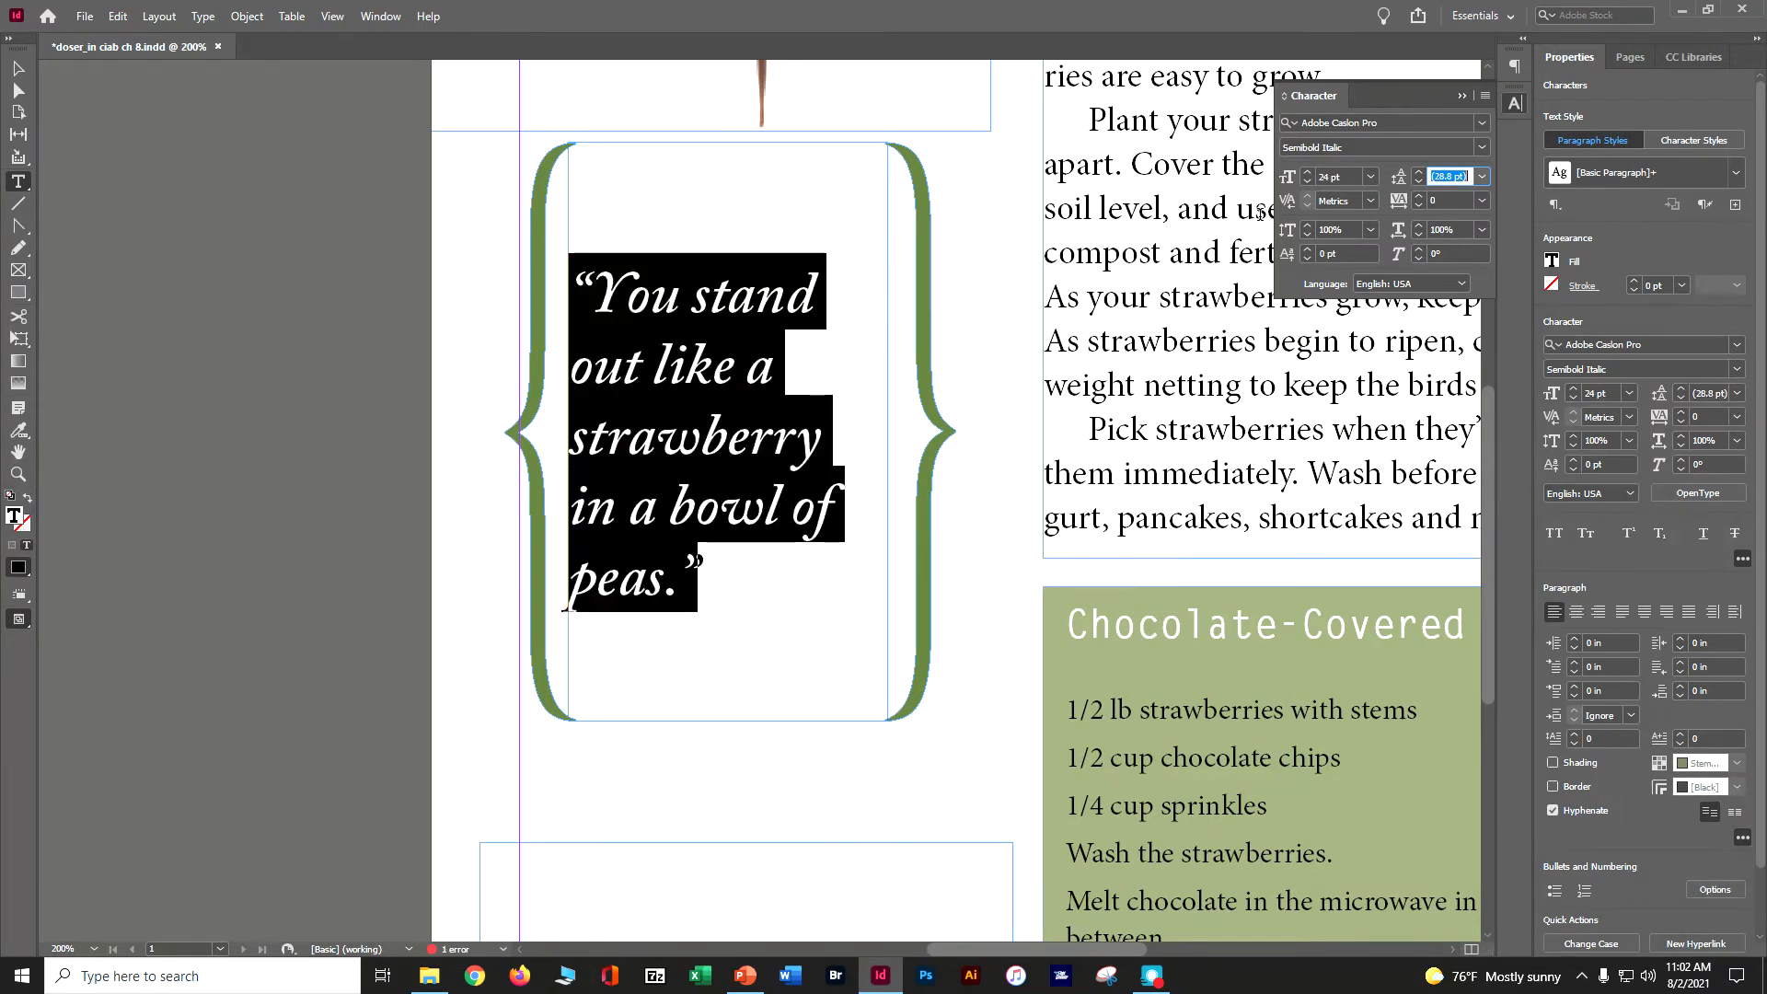
text(35)
key(Tab)
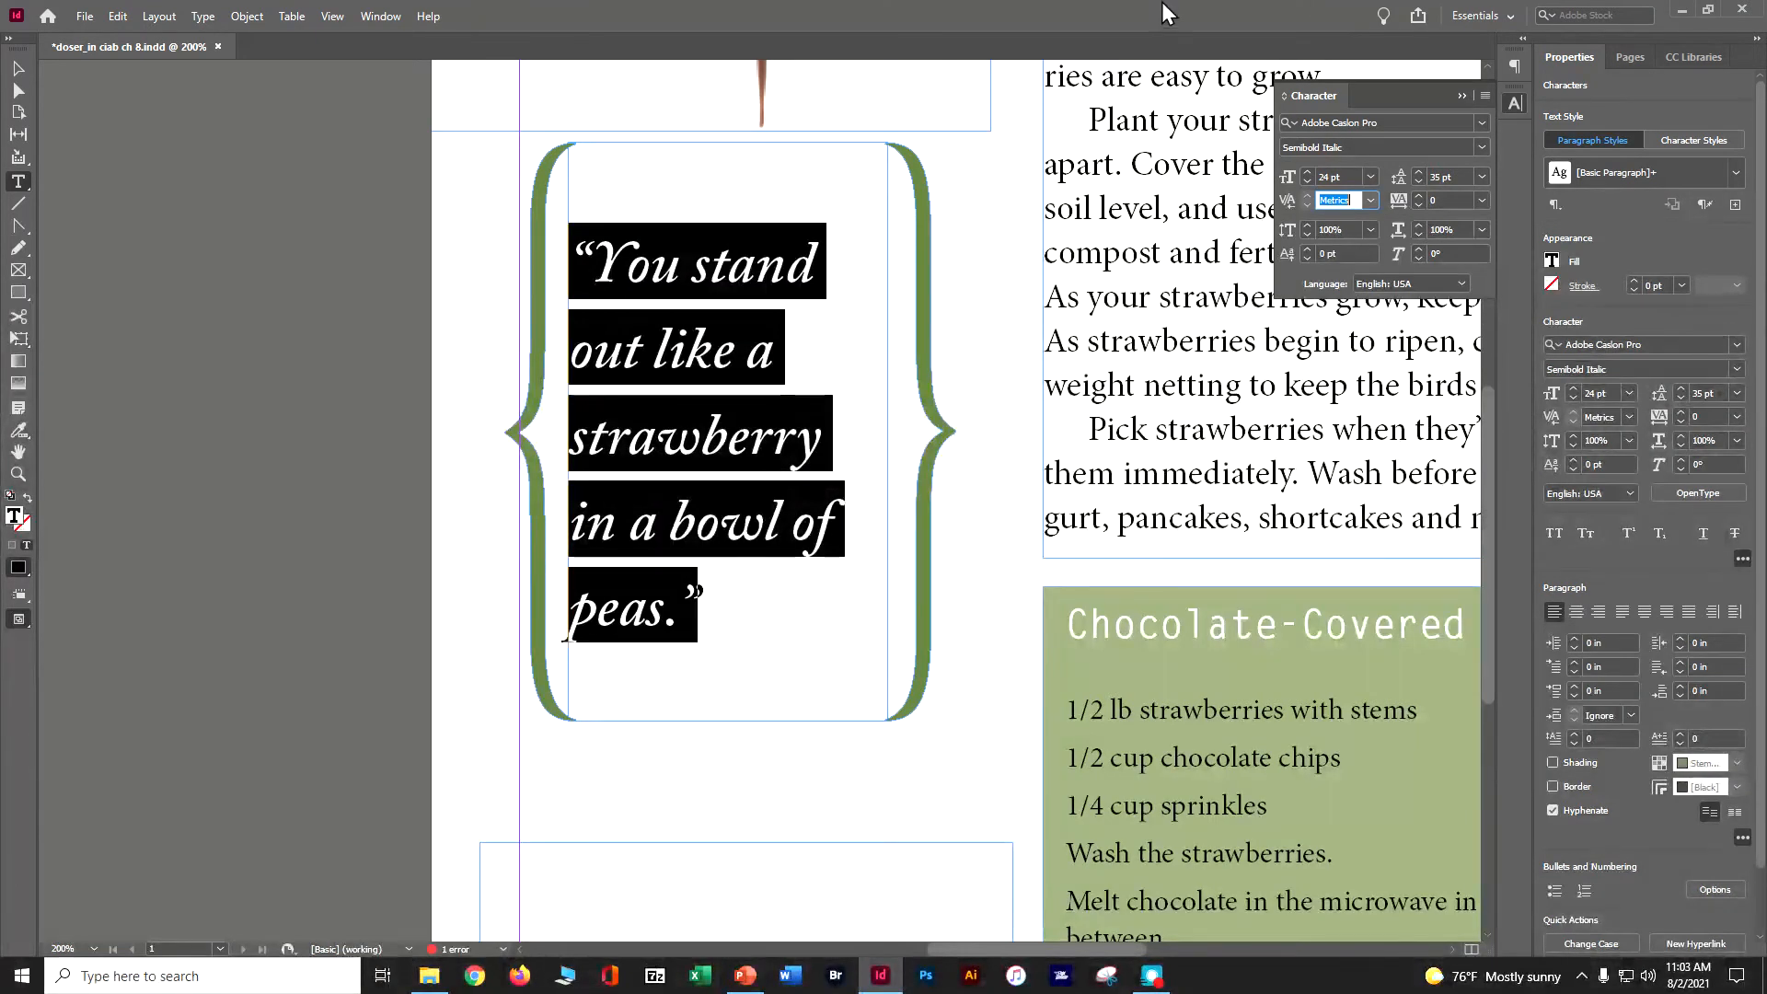
- Toggle the Swash OpenType feature off for the quote
click(1484, 96)
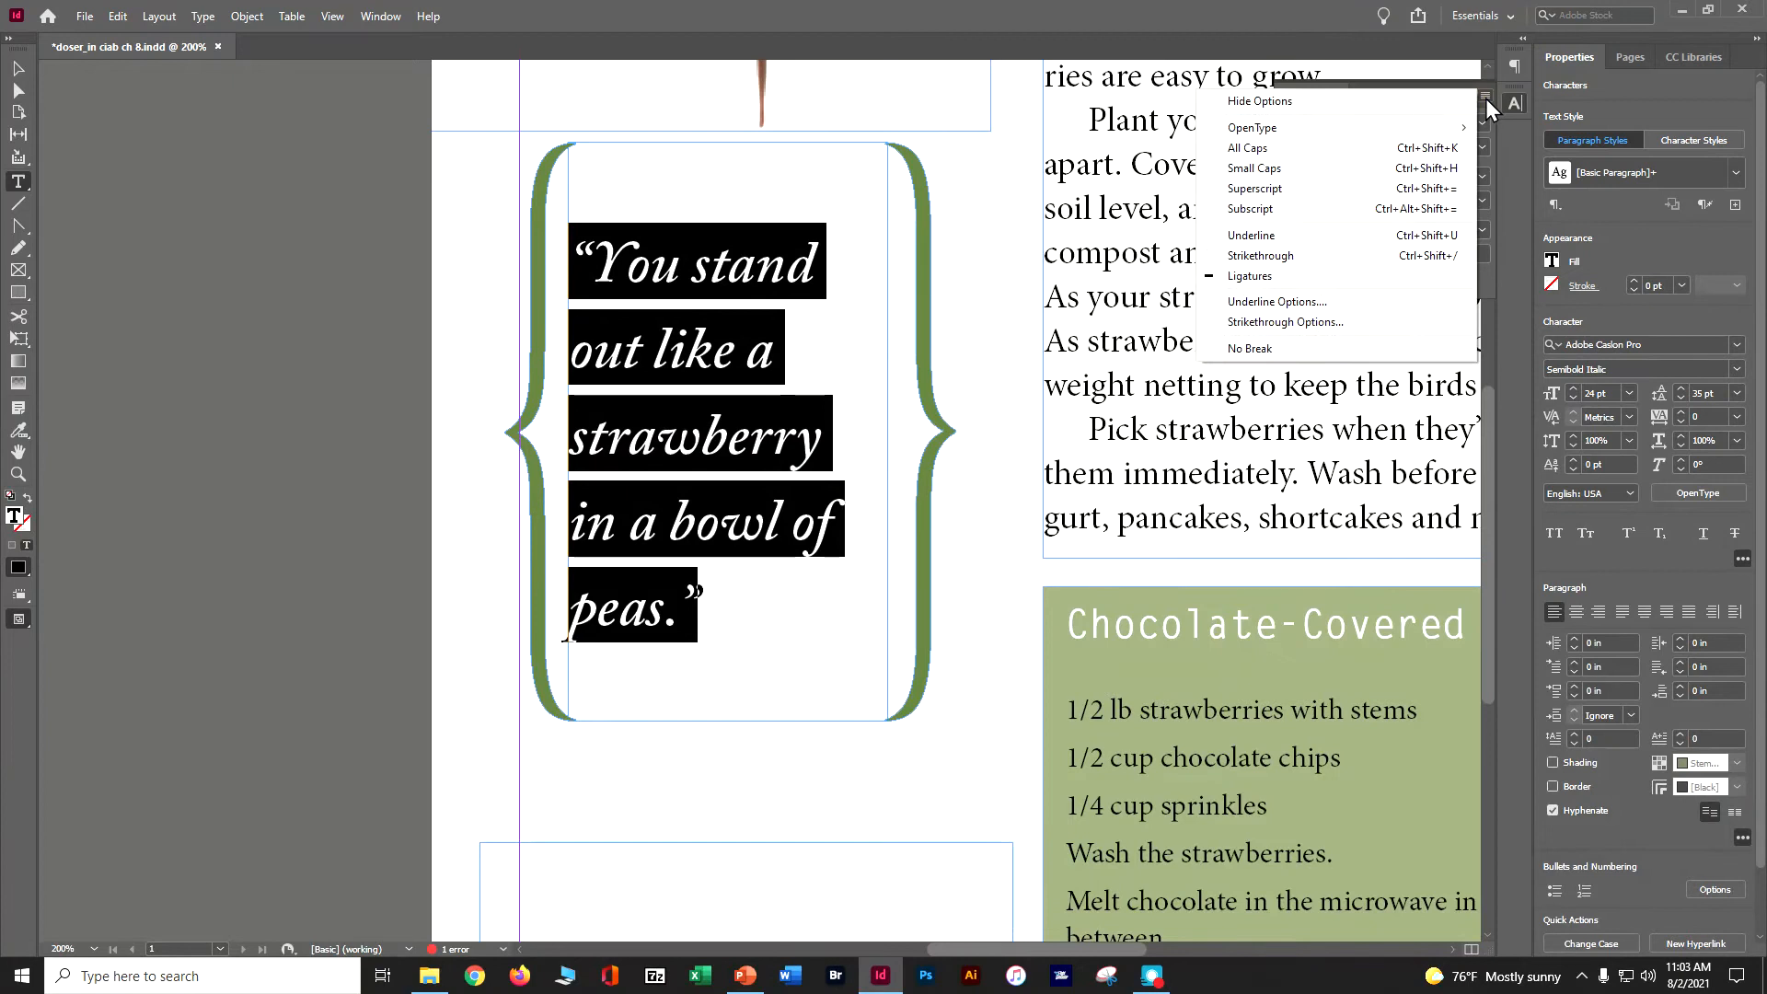
mouse_move(1316, 139)
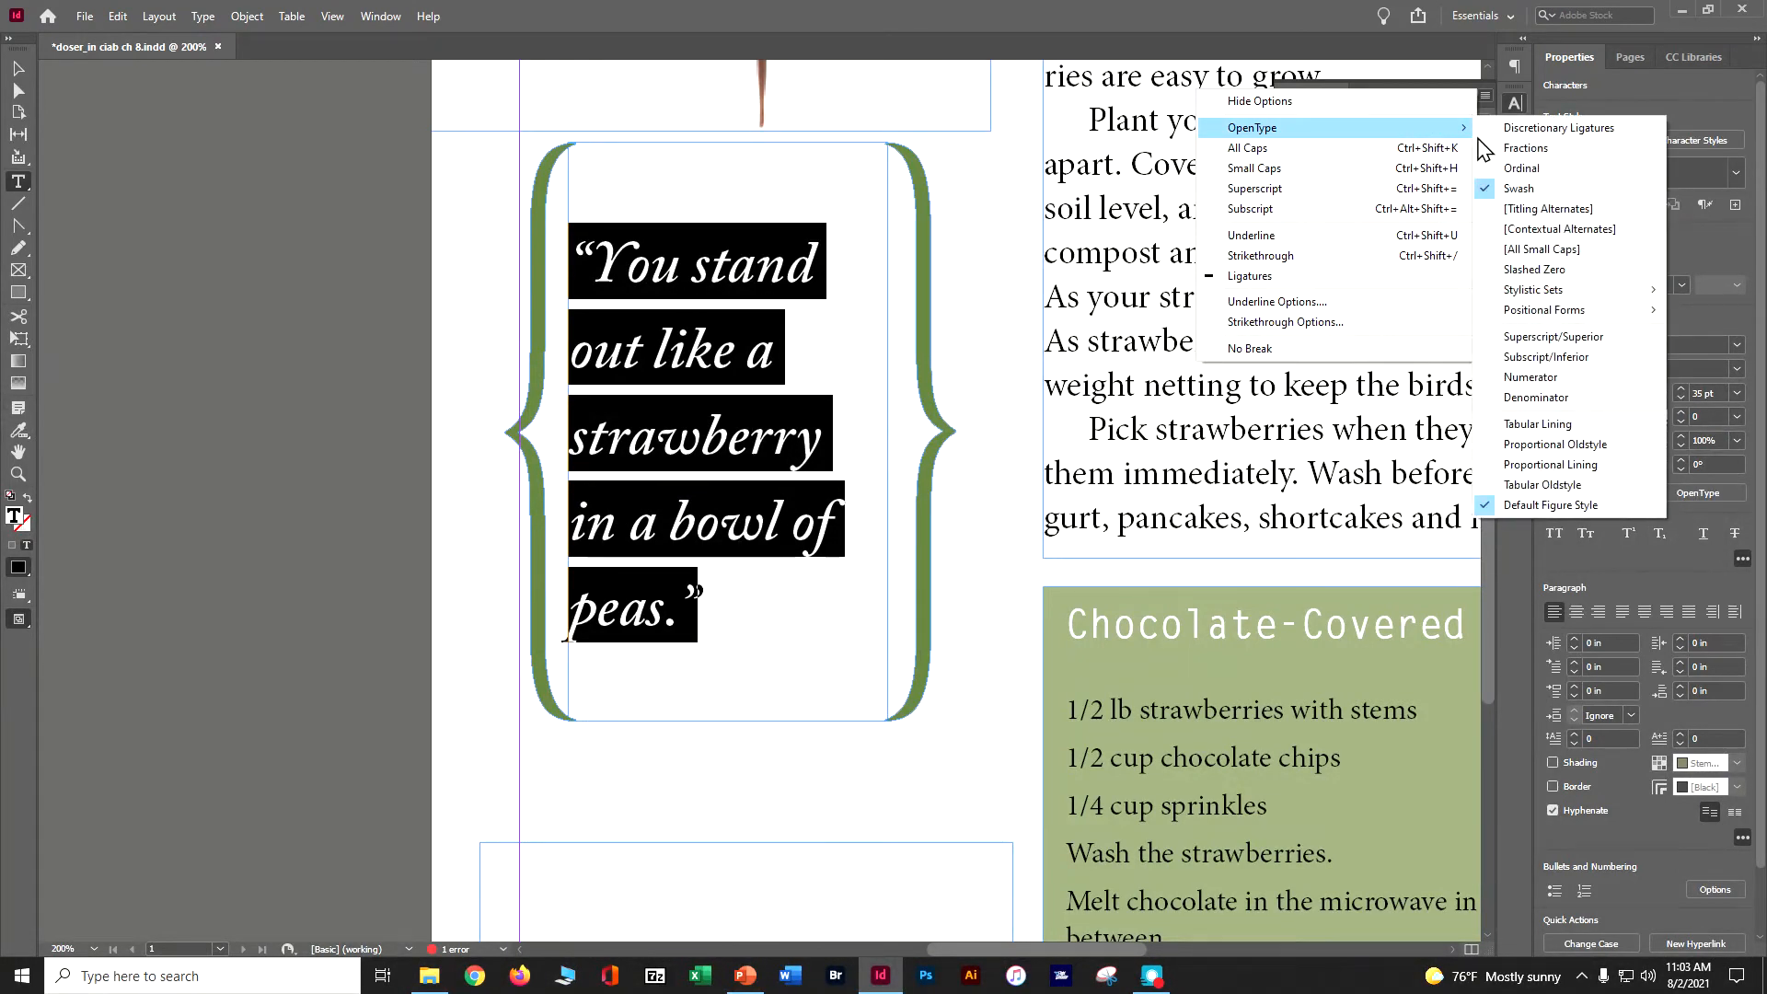
click(1510, 189)
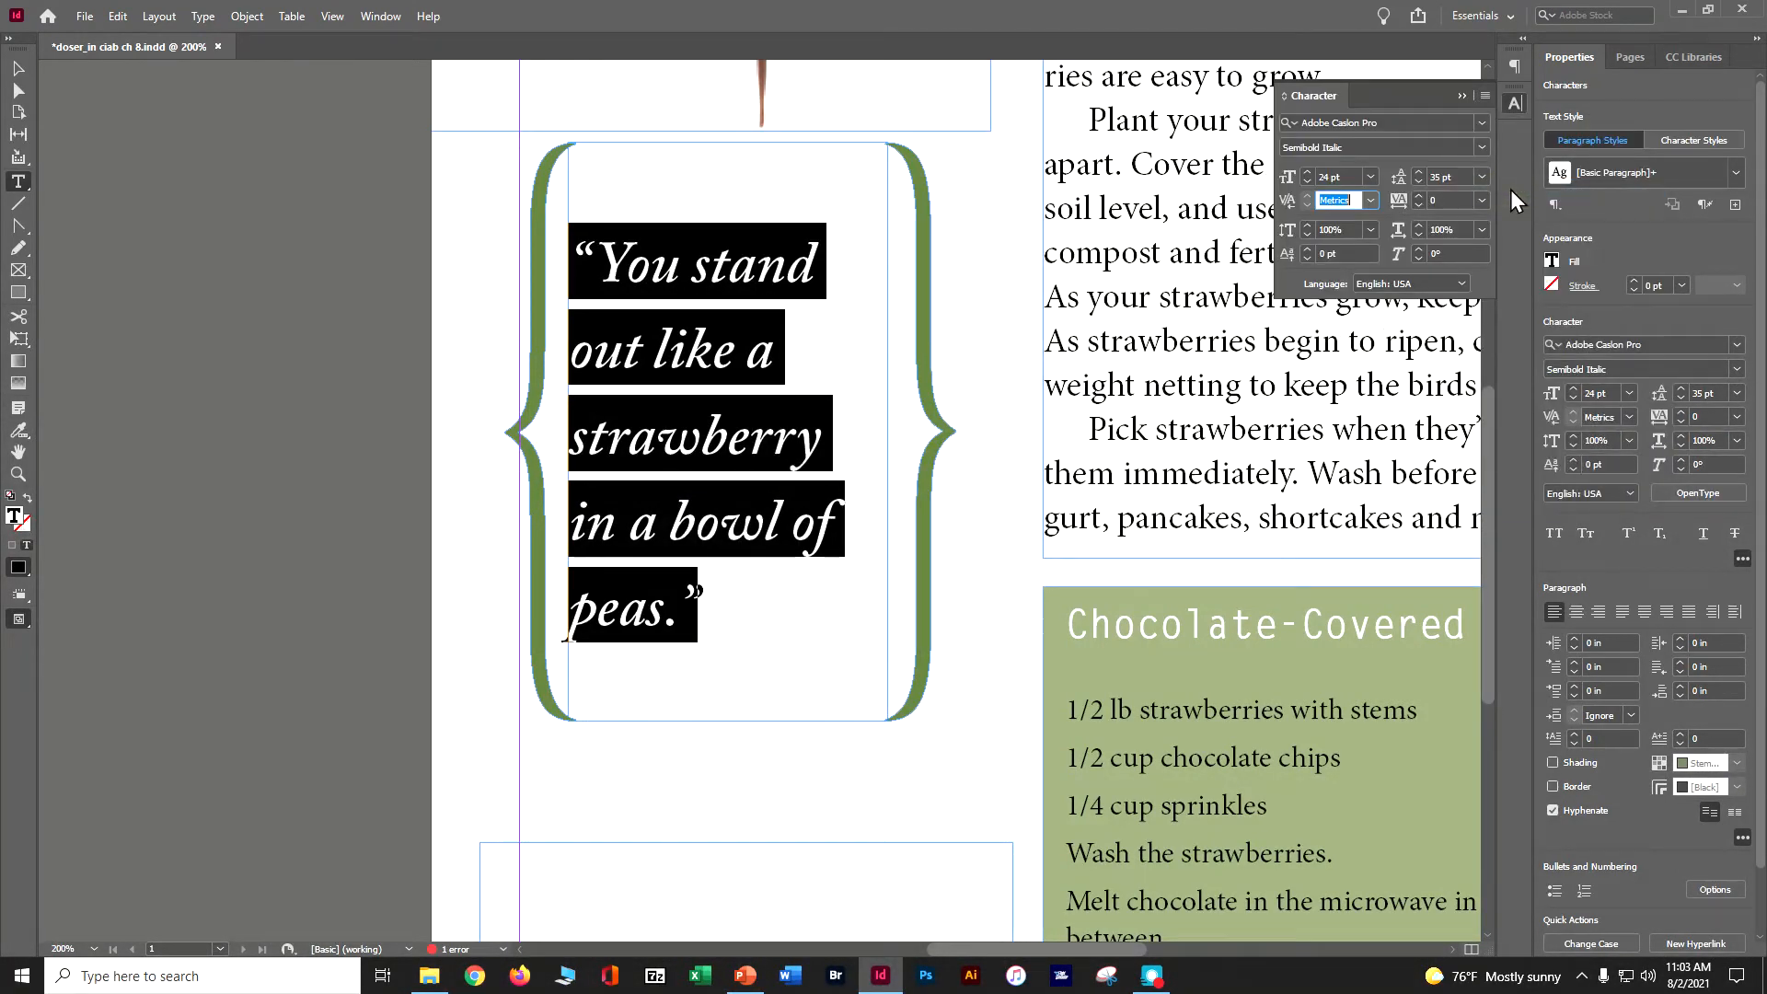
- Turn the Swash OpenType feature back on for the quote and deselect the text frame
click(1485, 96)
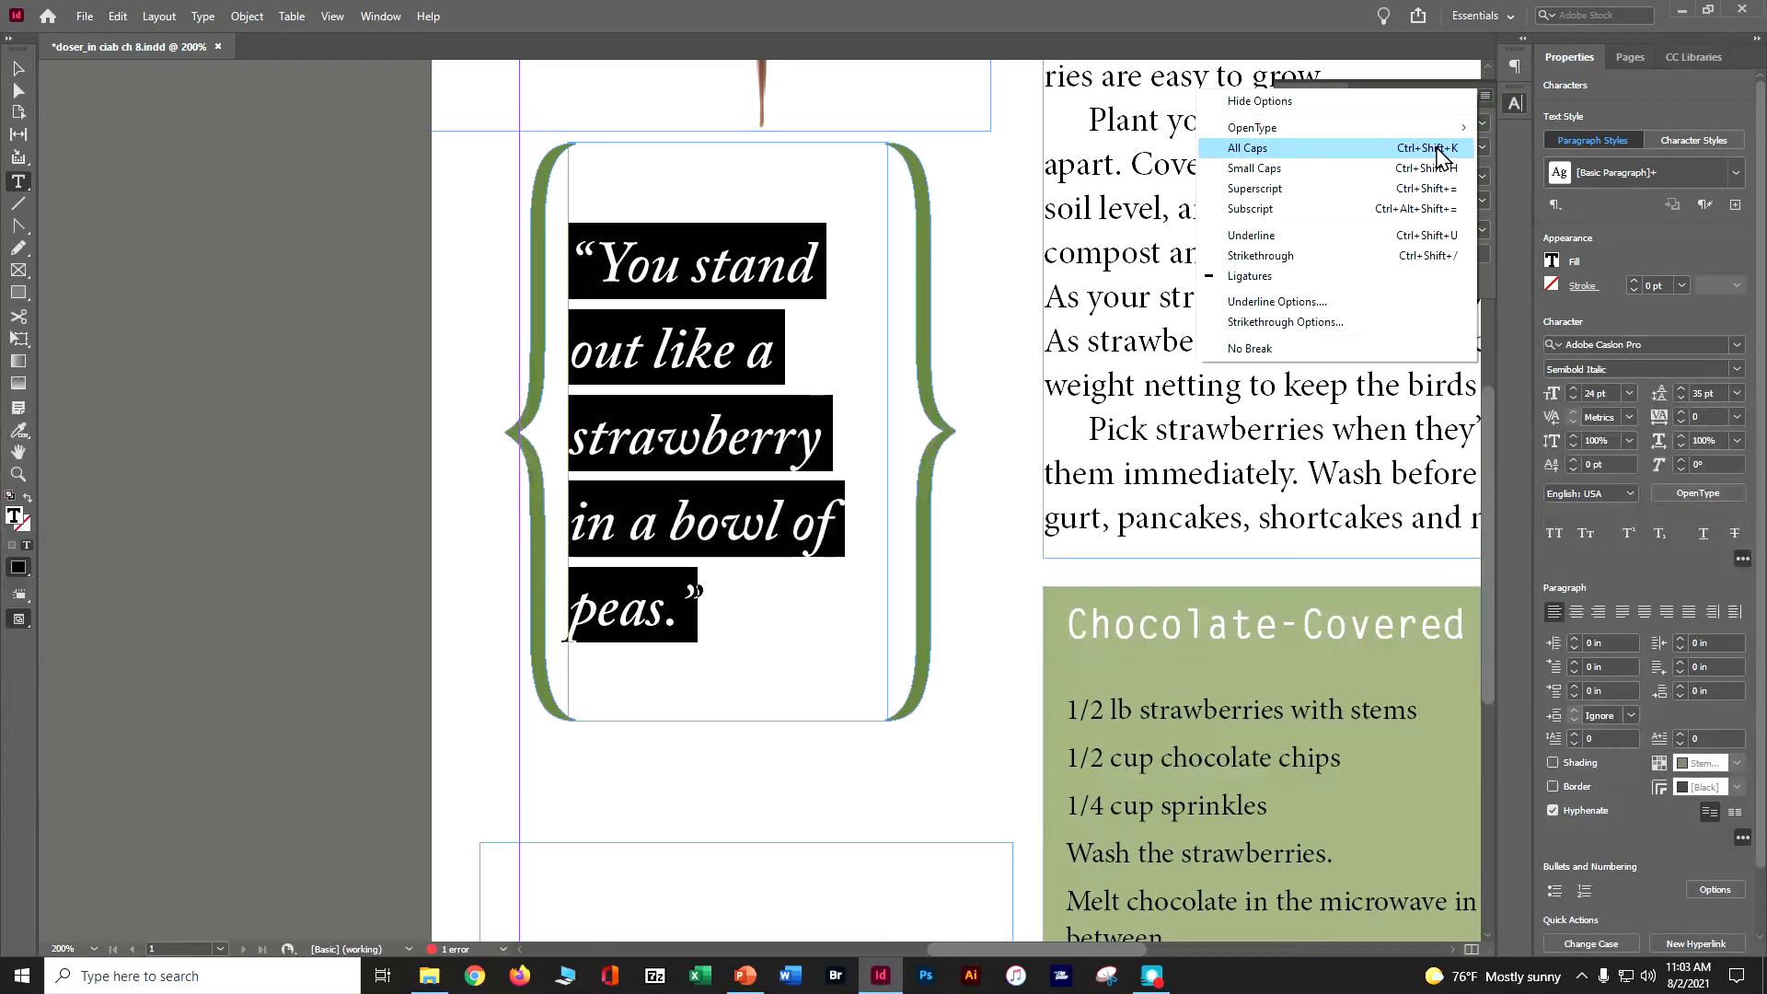
mouse_move(1452, 129)
click(1548, 189)
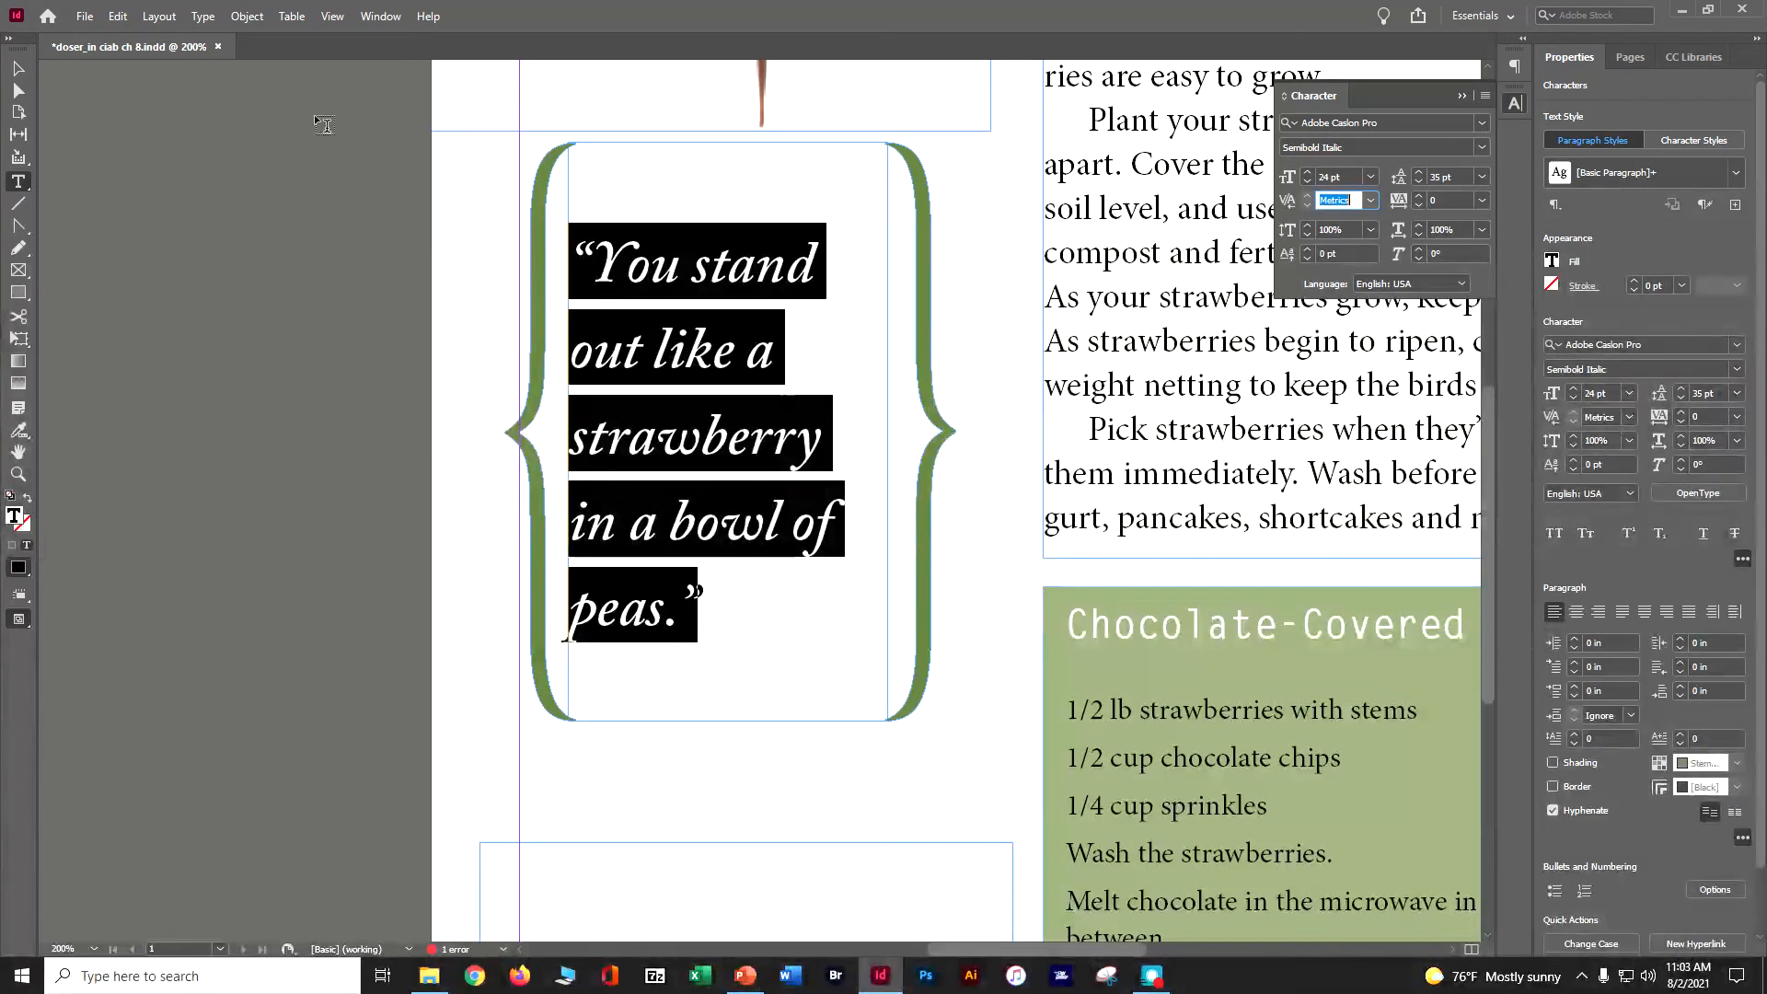
click(13, 72)
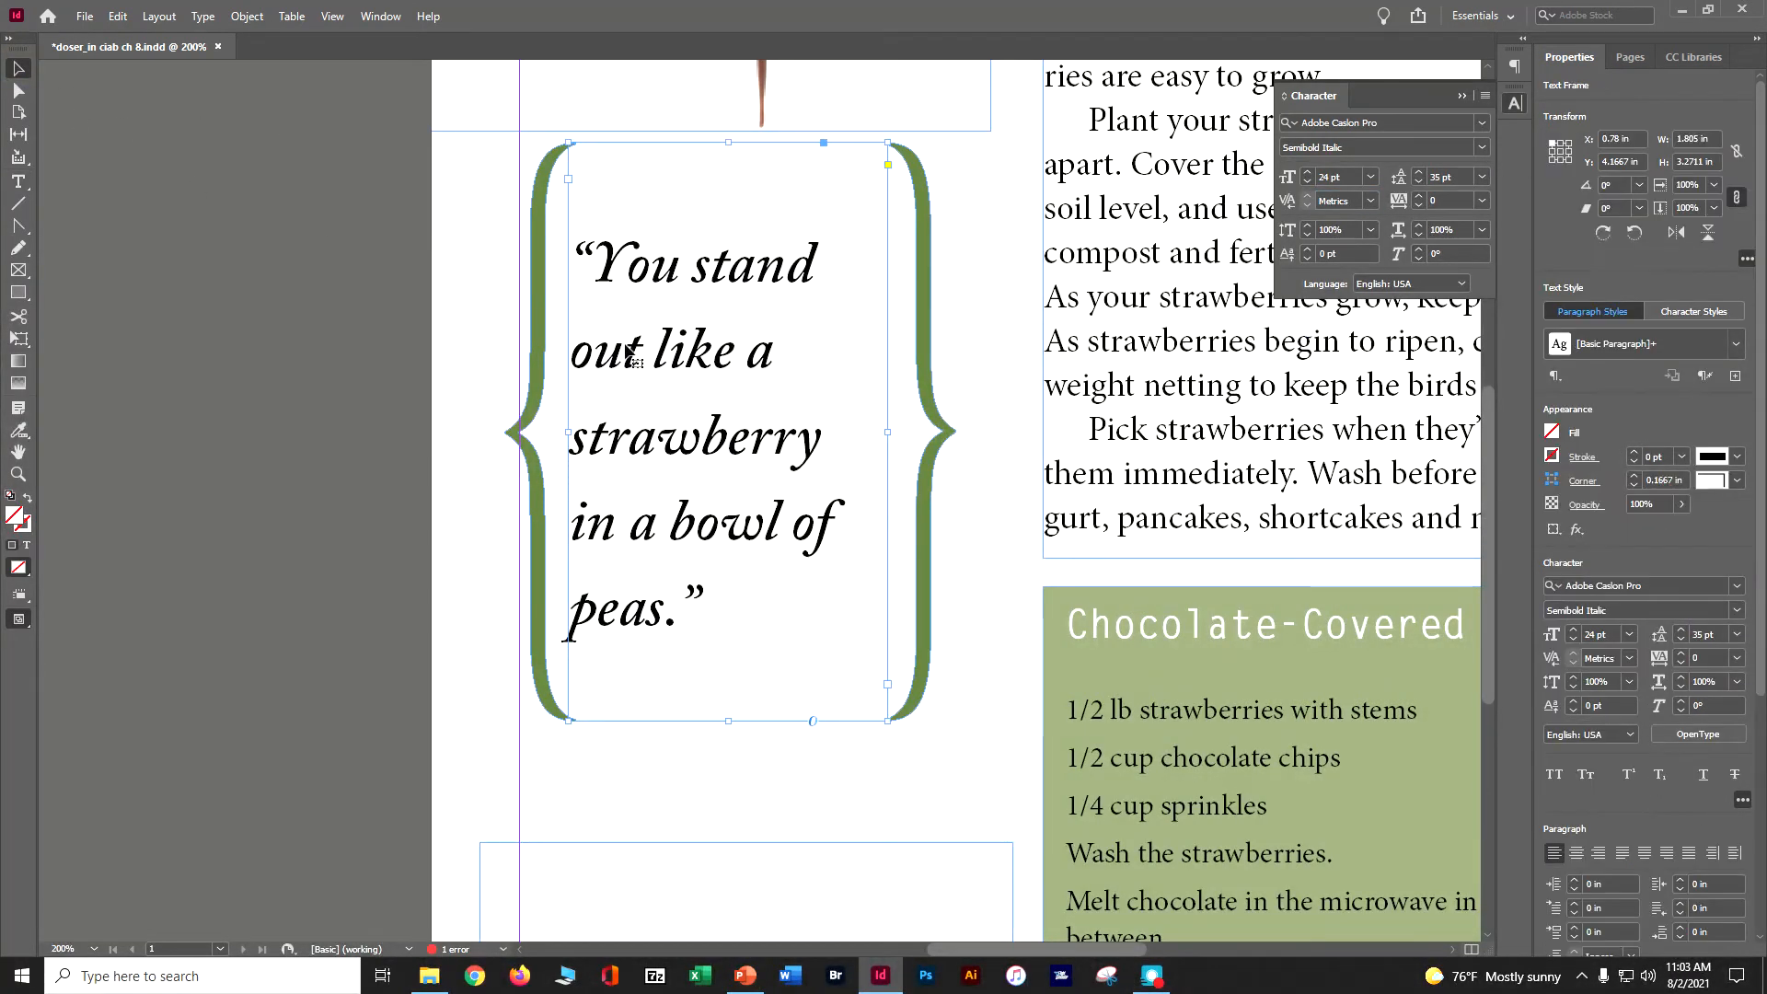
- Select all the quote text and enable the Discretionary Ligatures OpenType feature for it
click(18, 184)
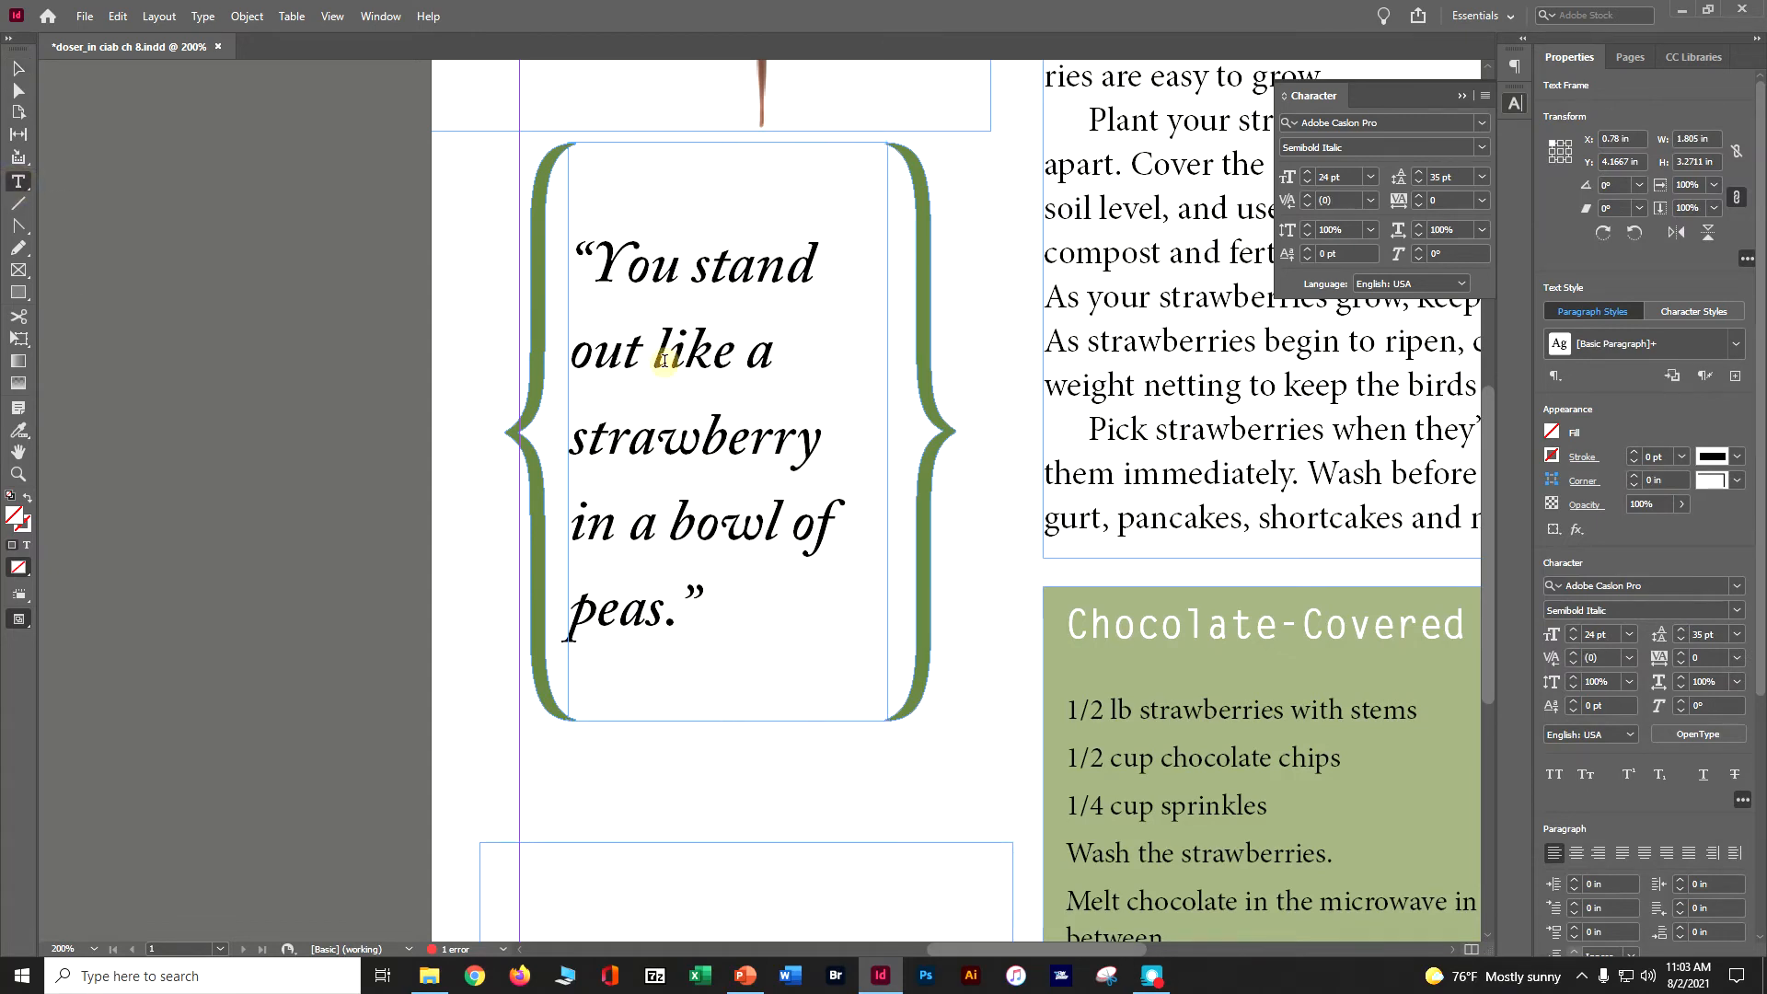
double_click(668, 364)
triple_click(667, 368)
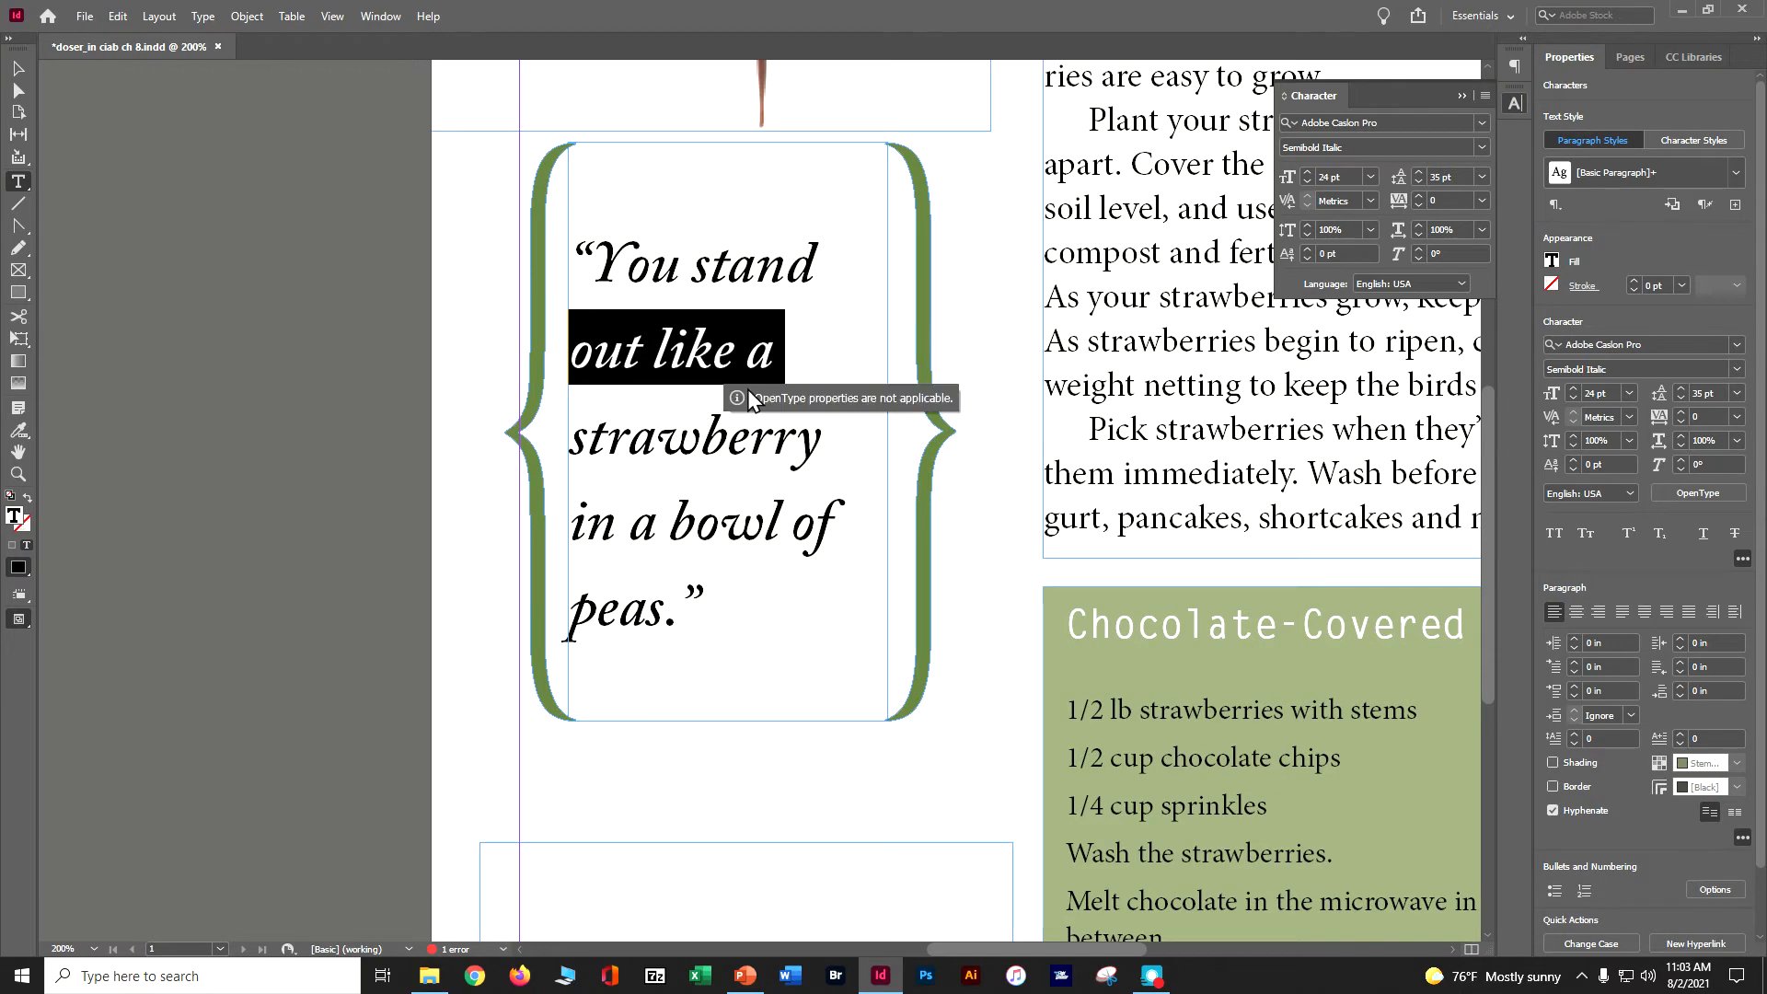
click(731, 355)
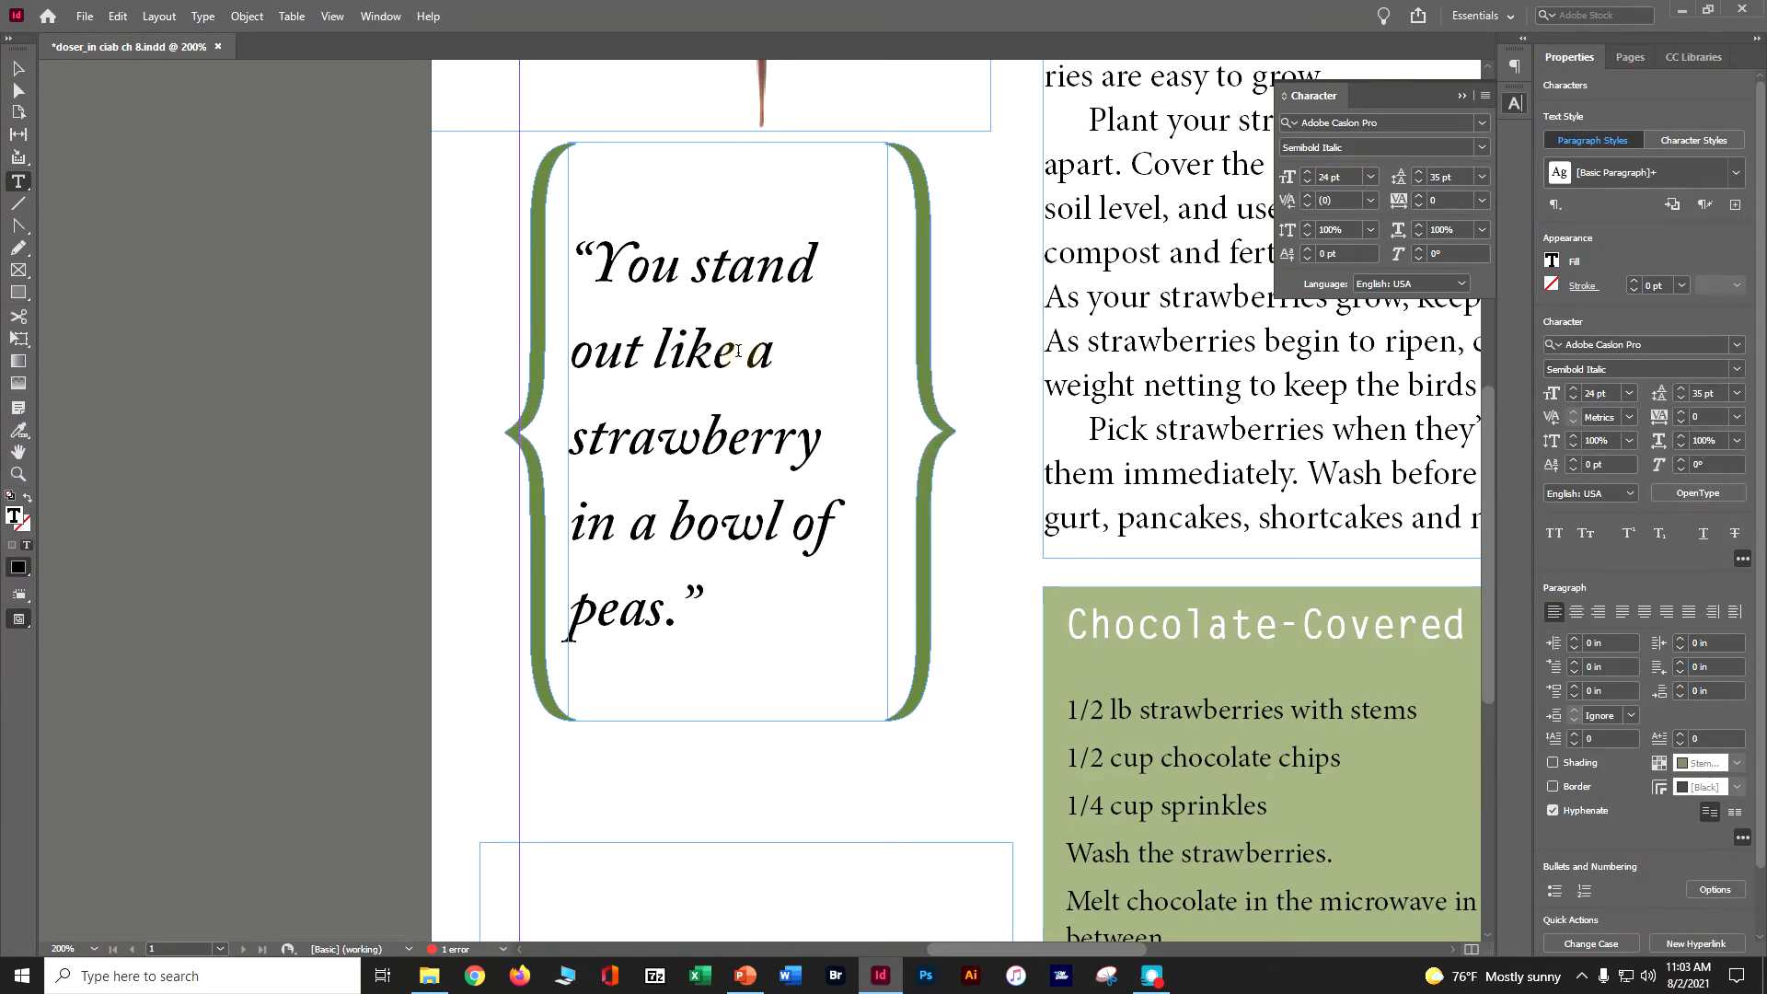
key(ctrl+a)
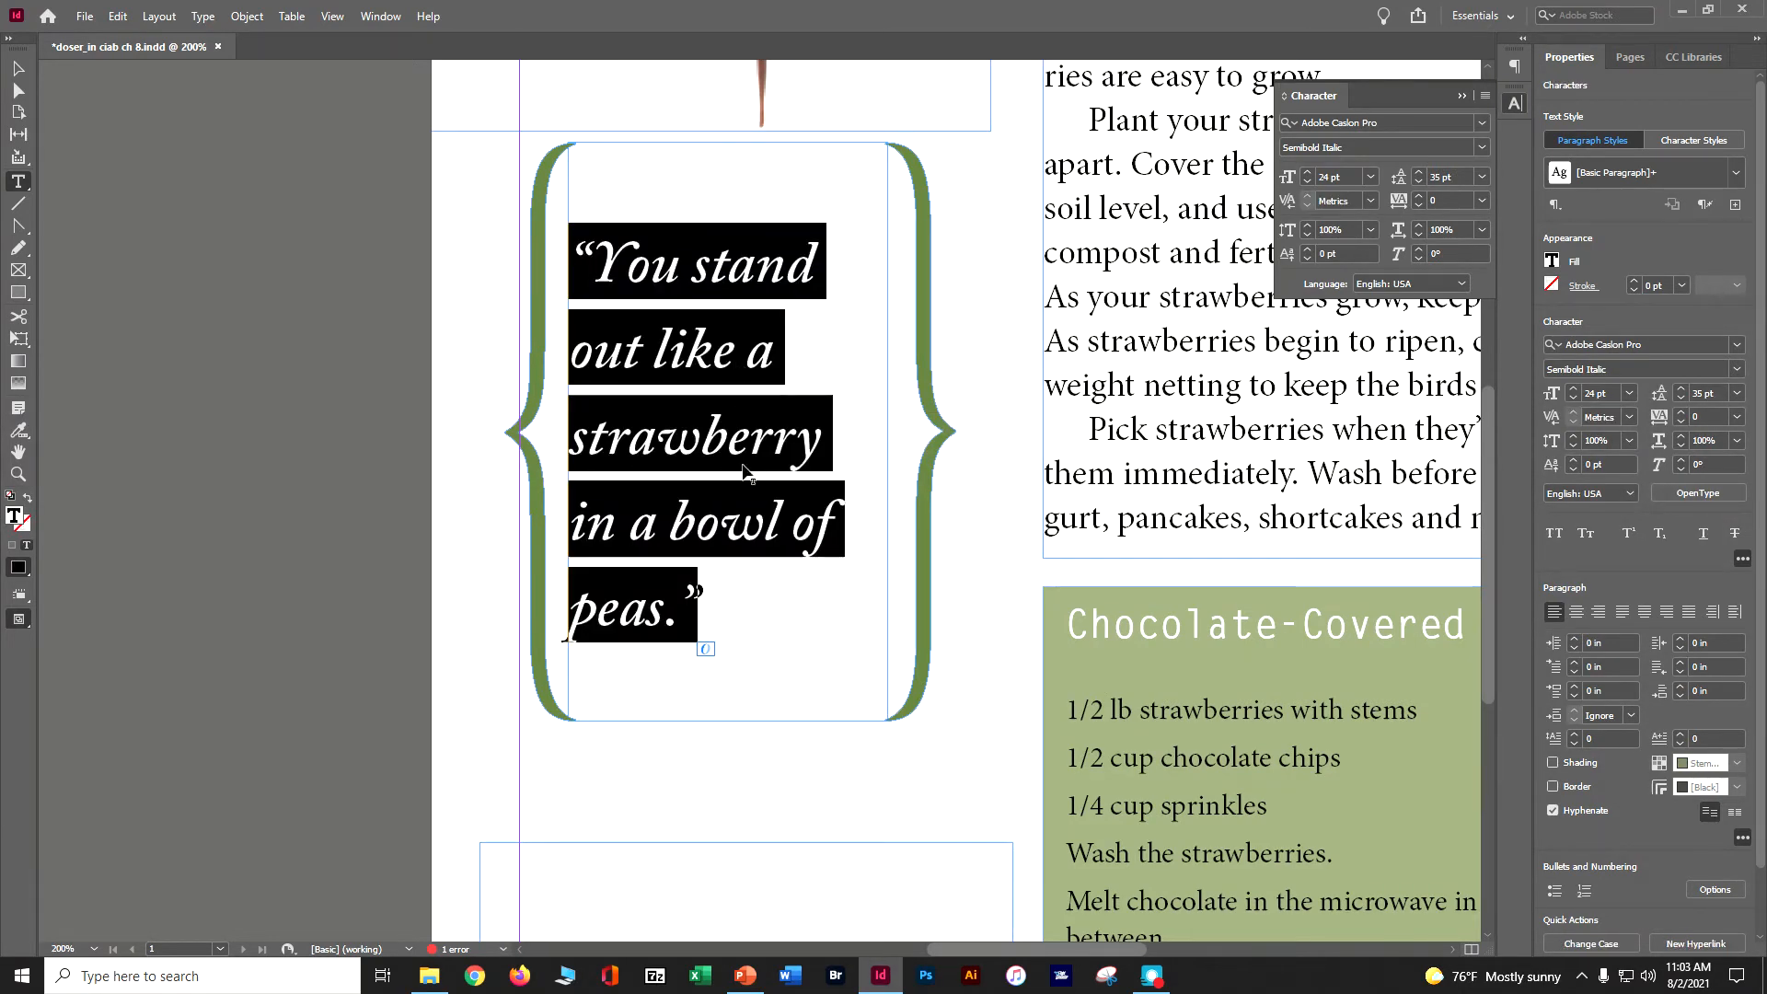
click(709, 653)
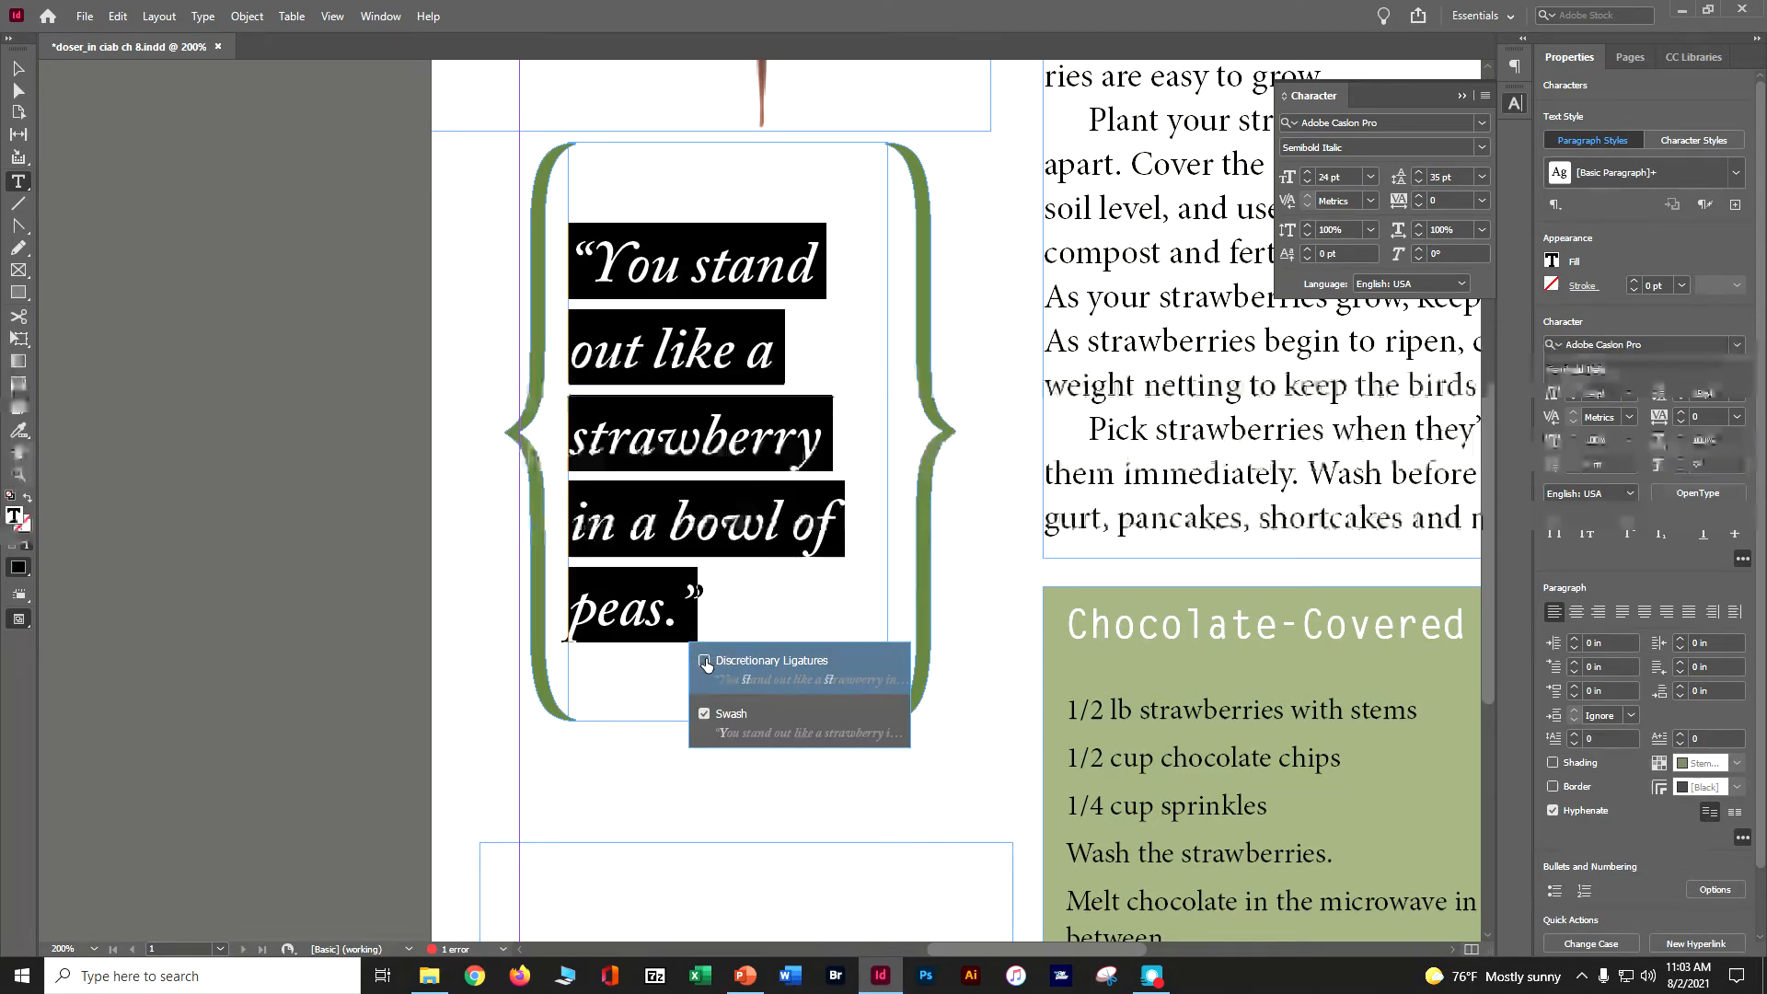
click(705, 660)
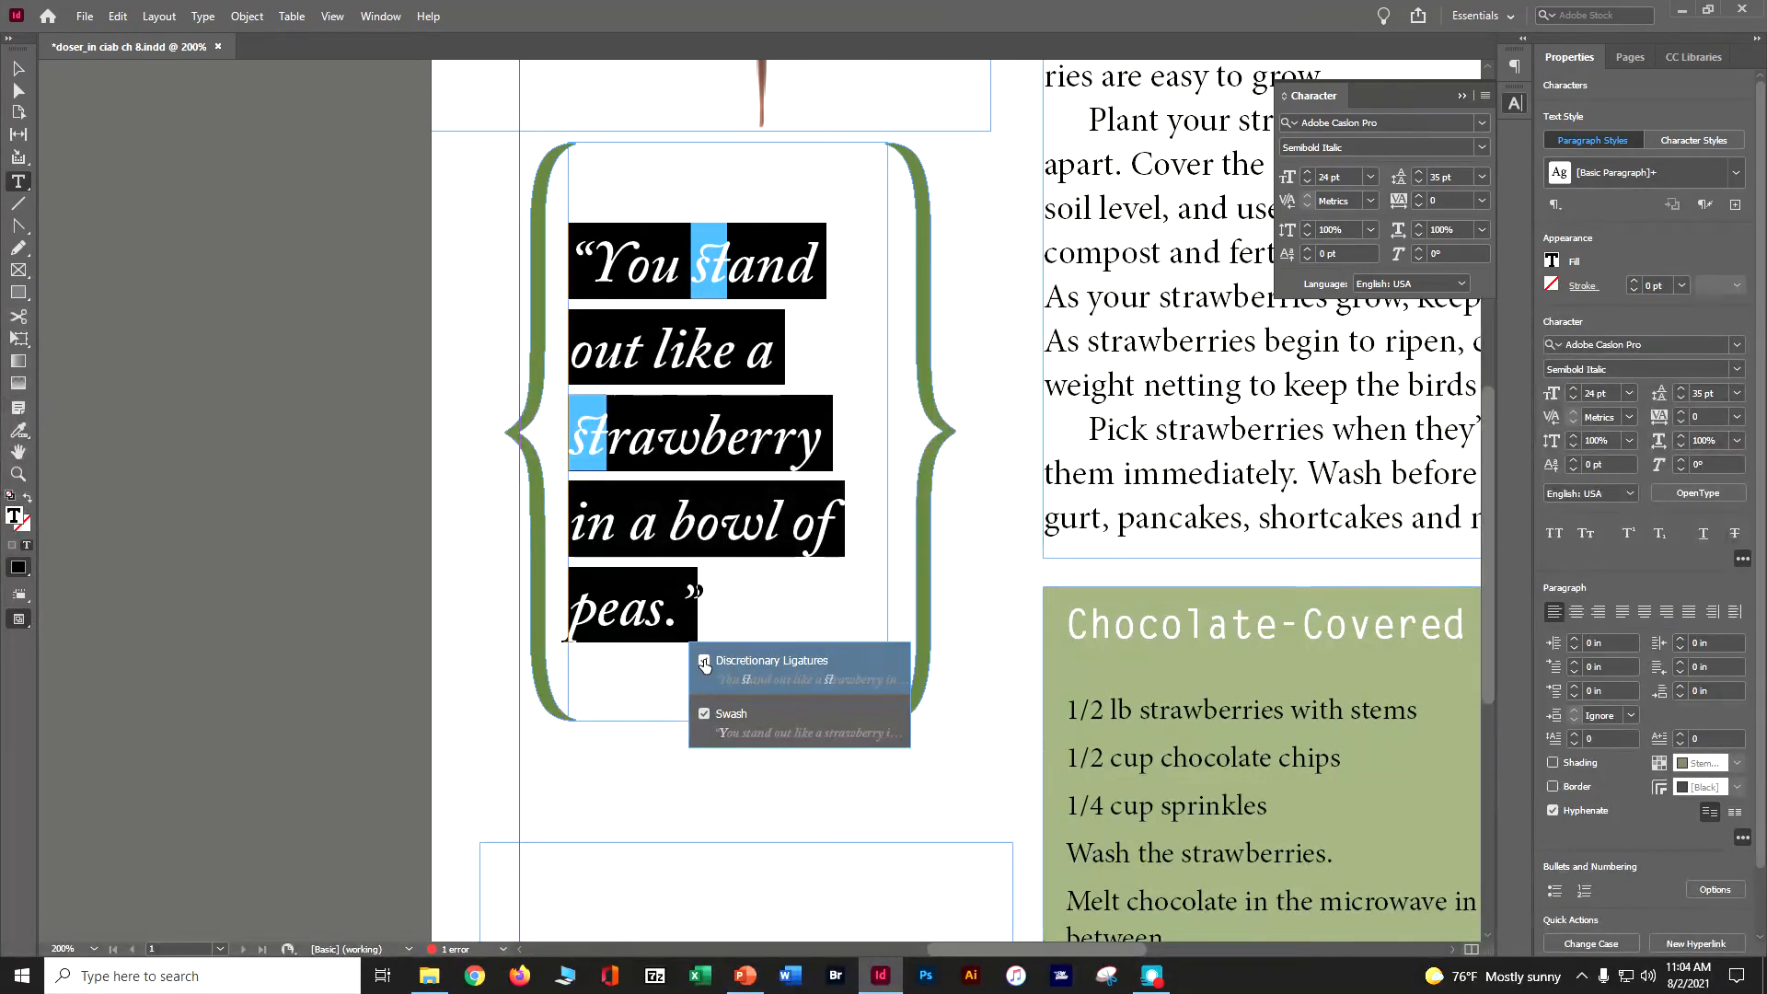
- Deselect everything and save the document
click(117, 15)
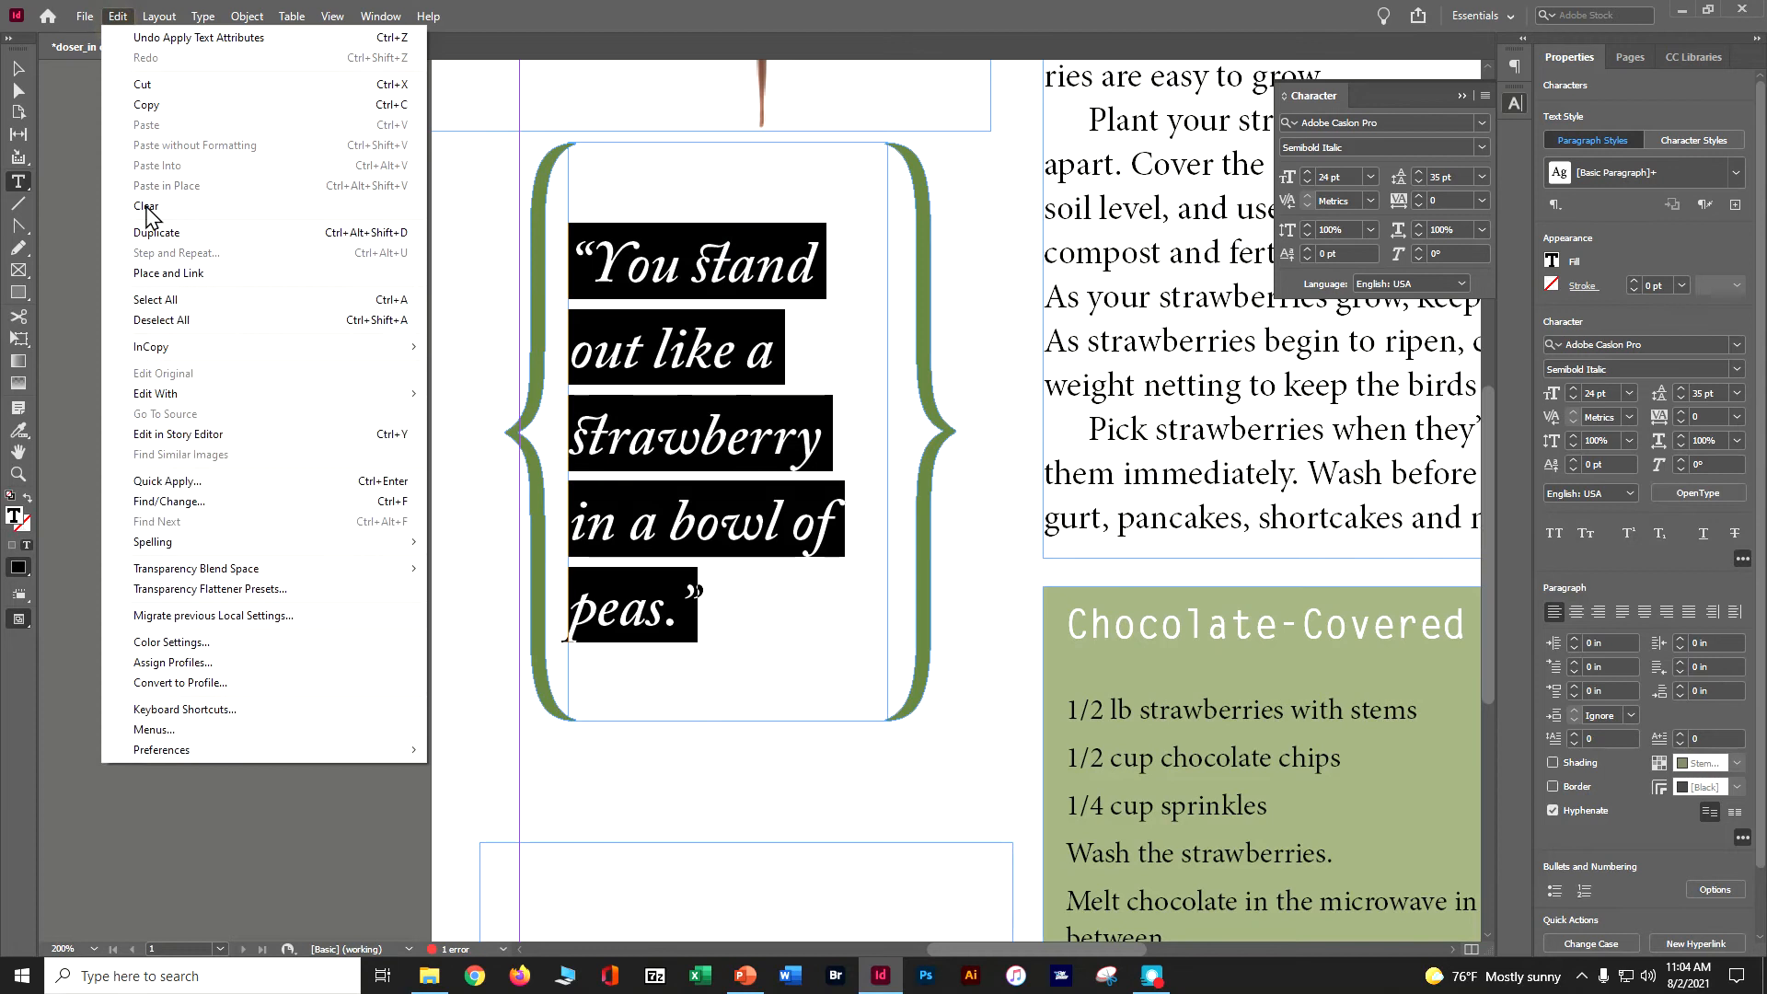
click(157, 321)
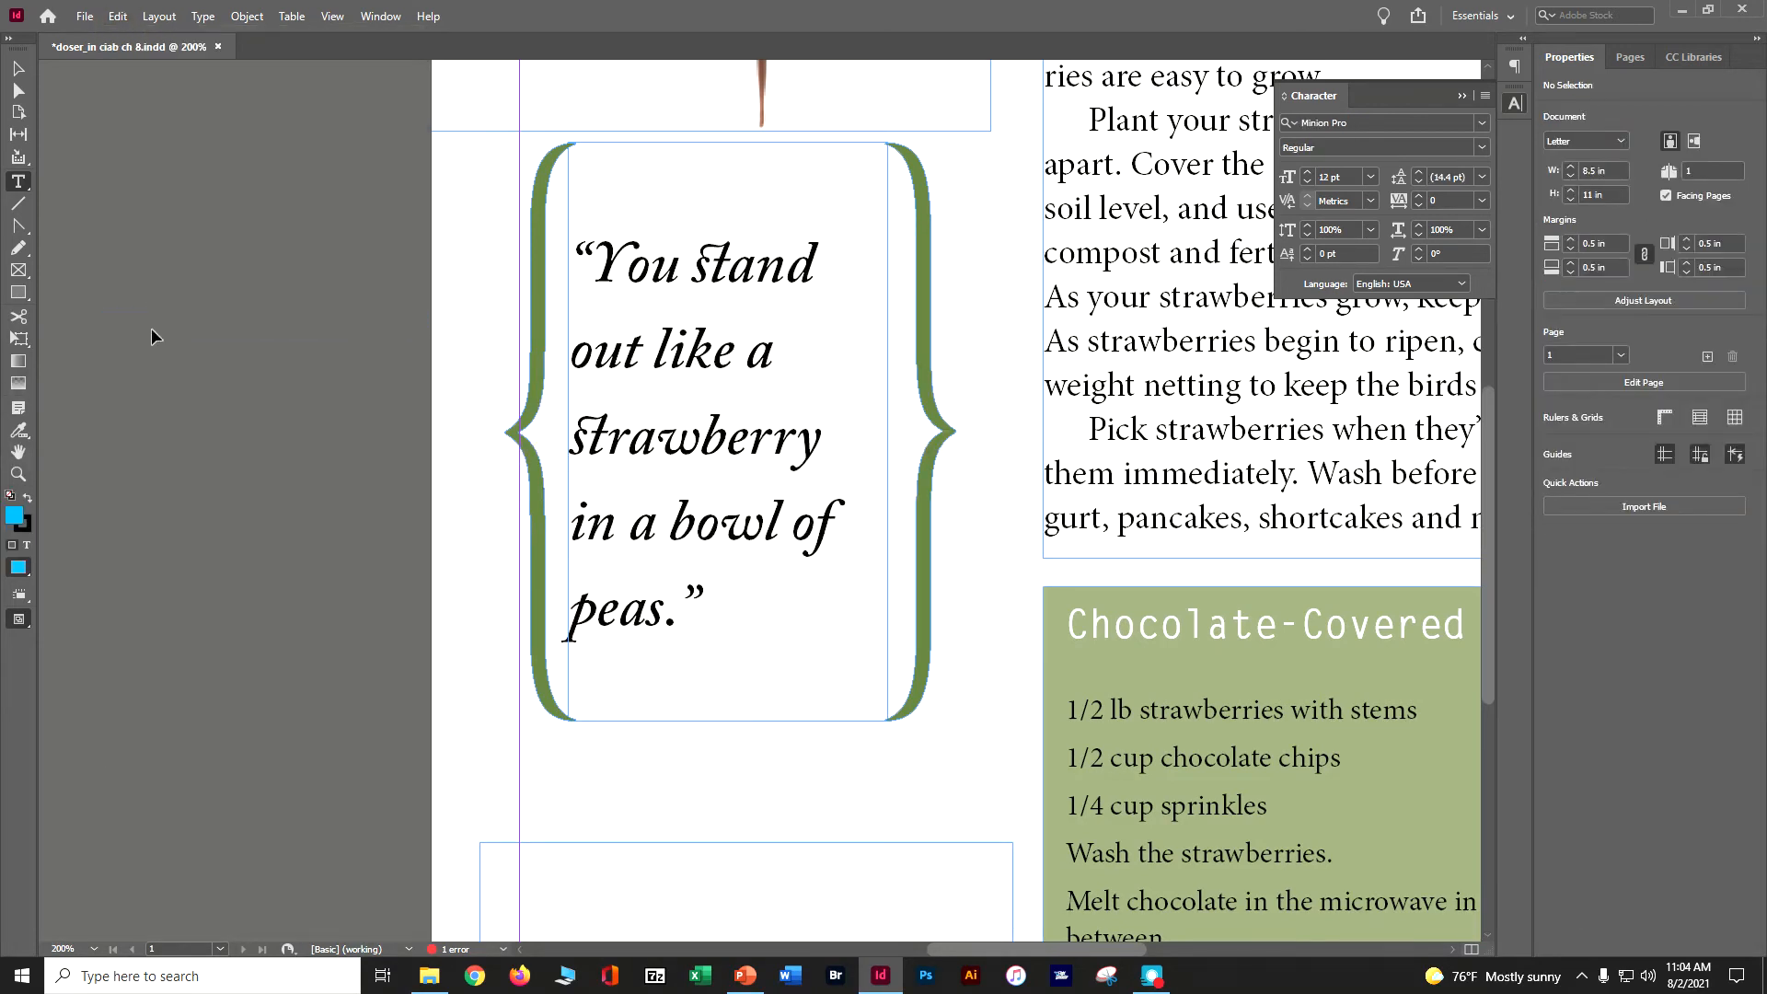
key(ctrl+s)
- Insert the heart-swirl ornament glyph from Minion Pro's Ornaments set into the empty frame below the quote
scroll(189, 548, down, 4)
click(540, 537)
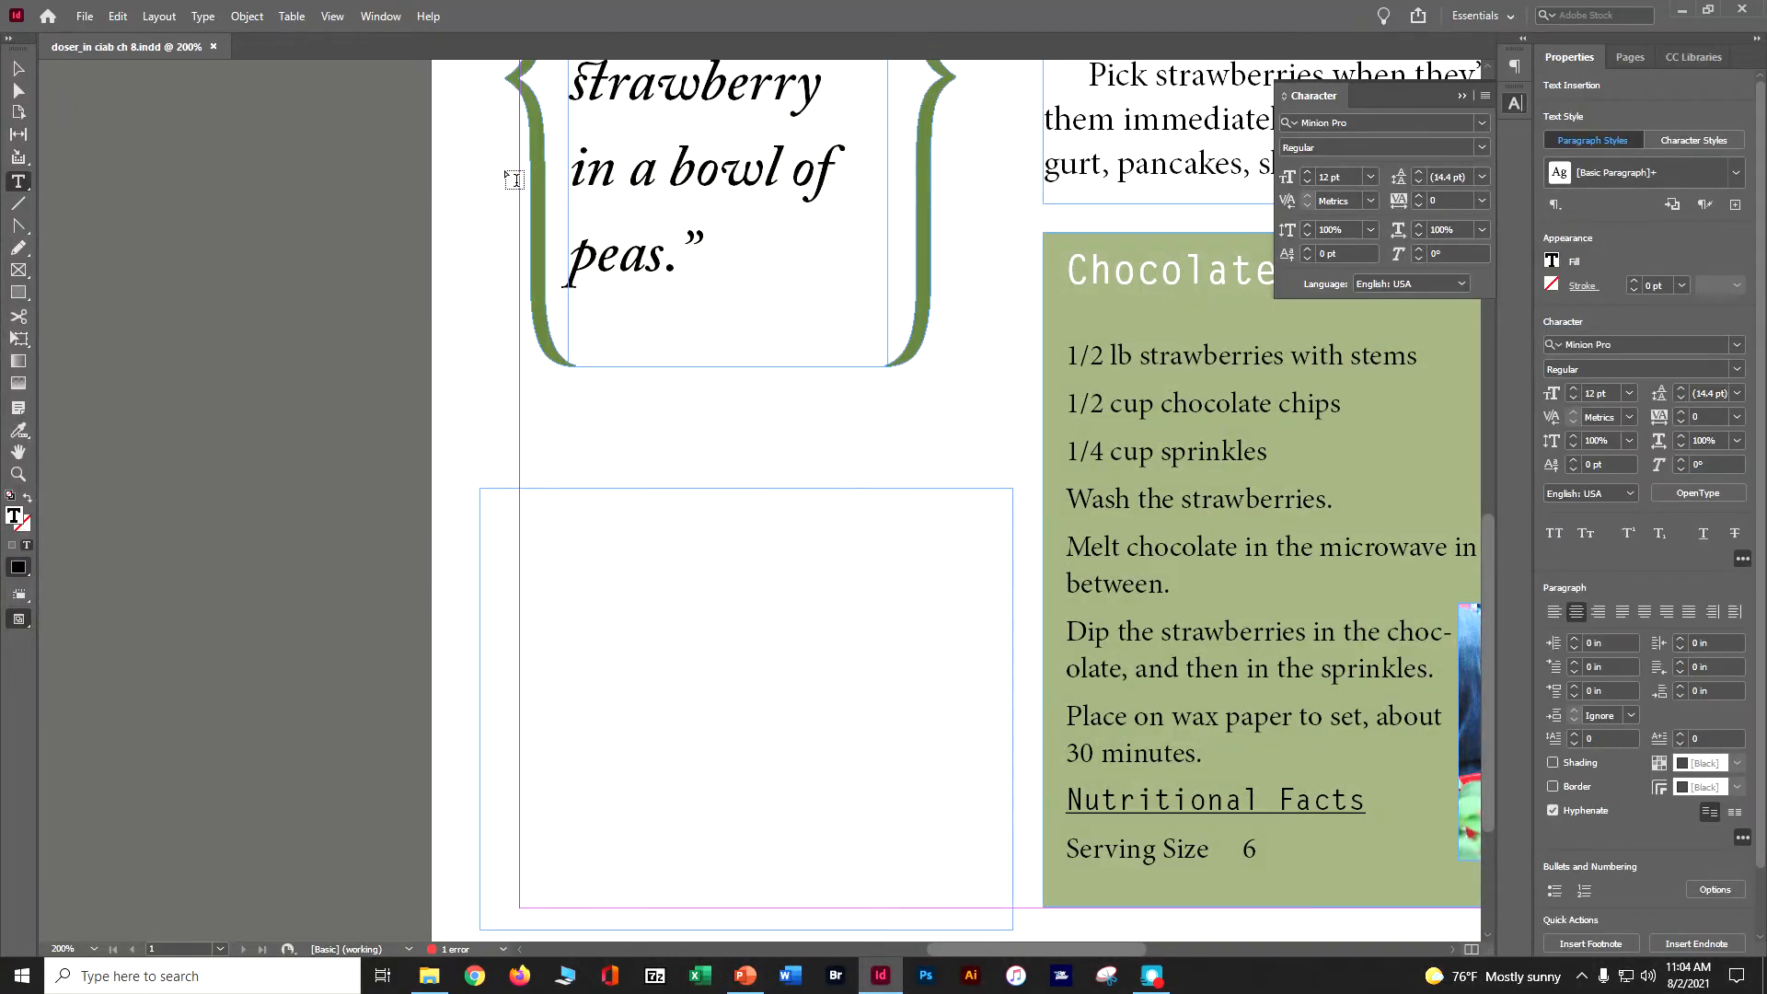
click(204, 16)
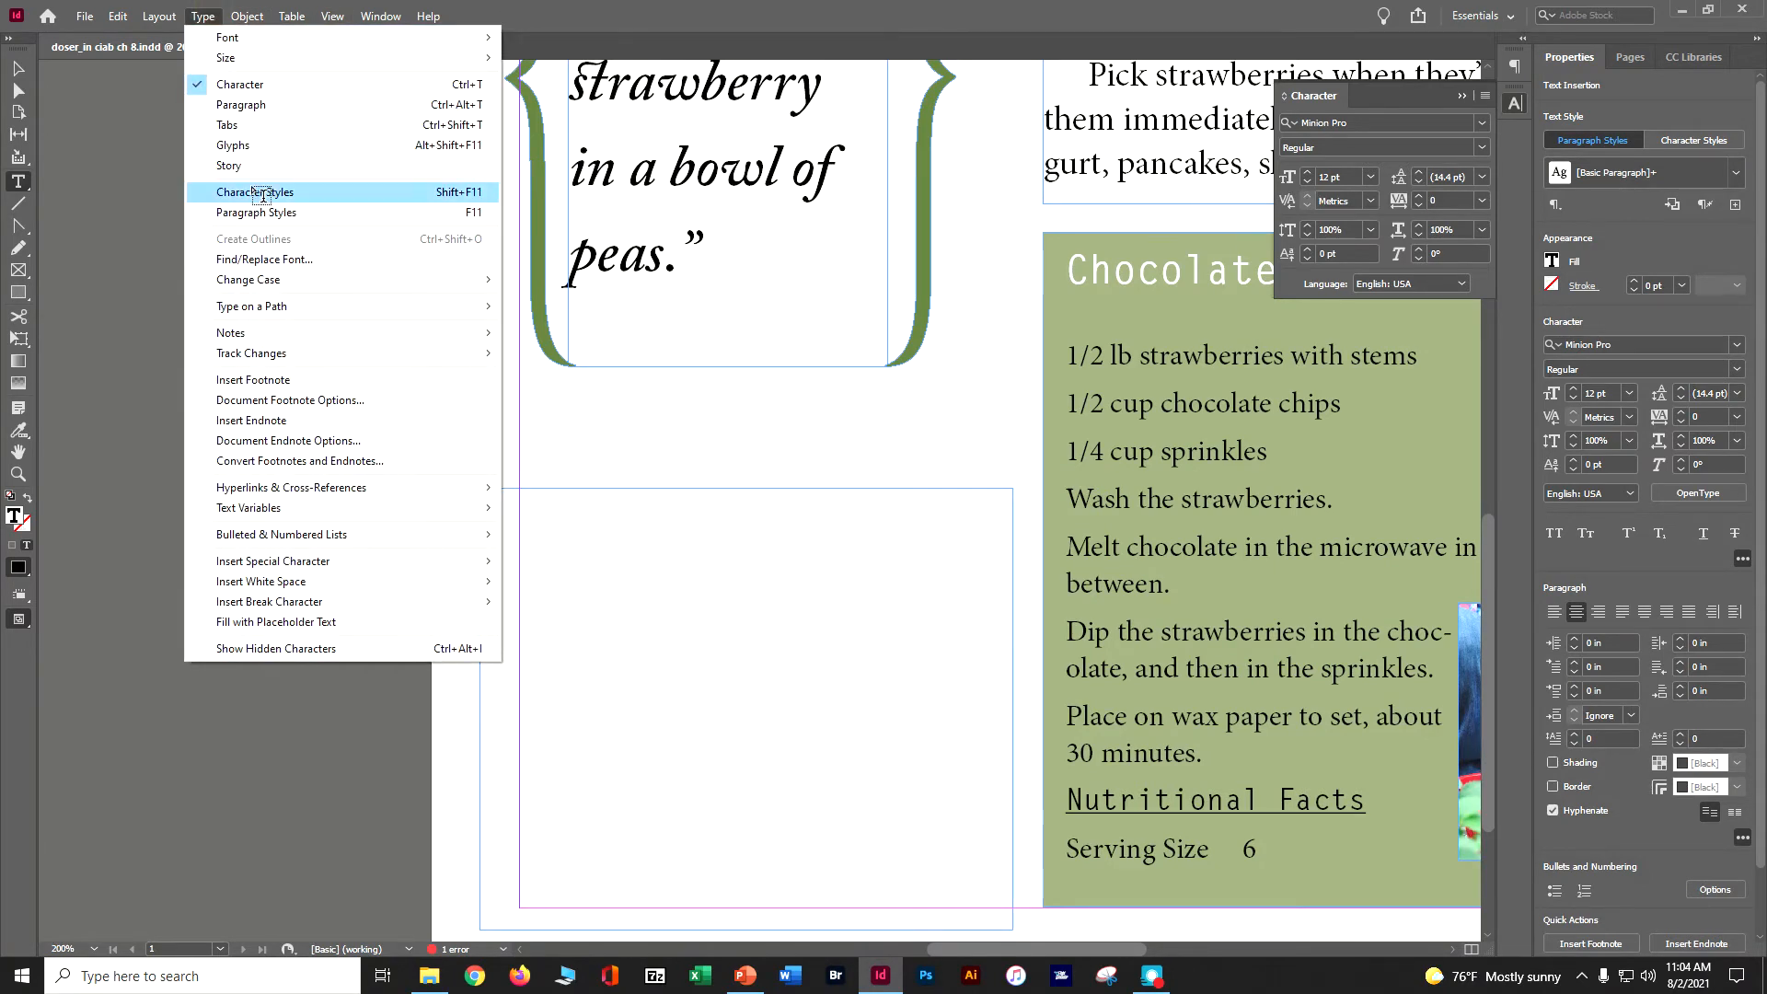
click(254, 153)
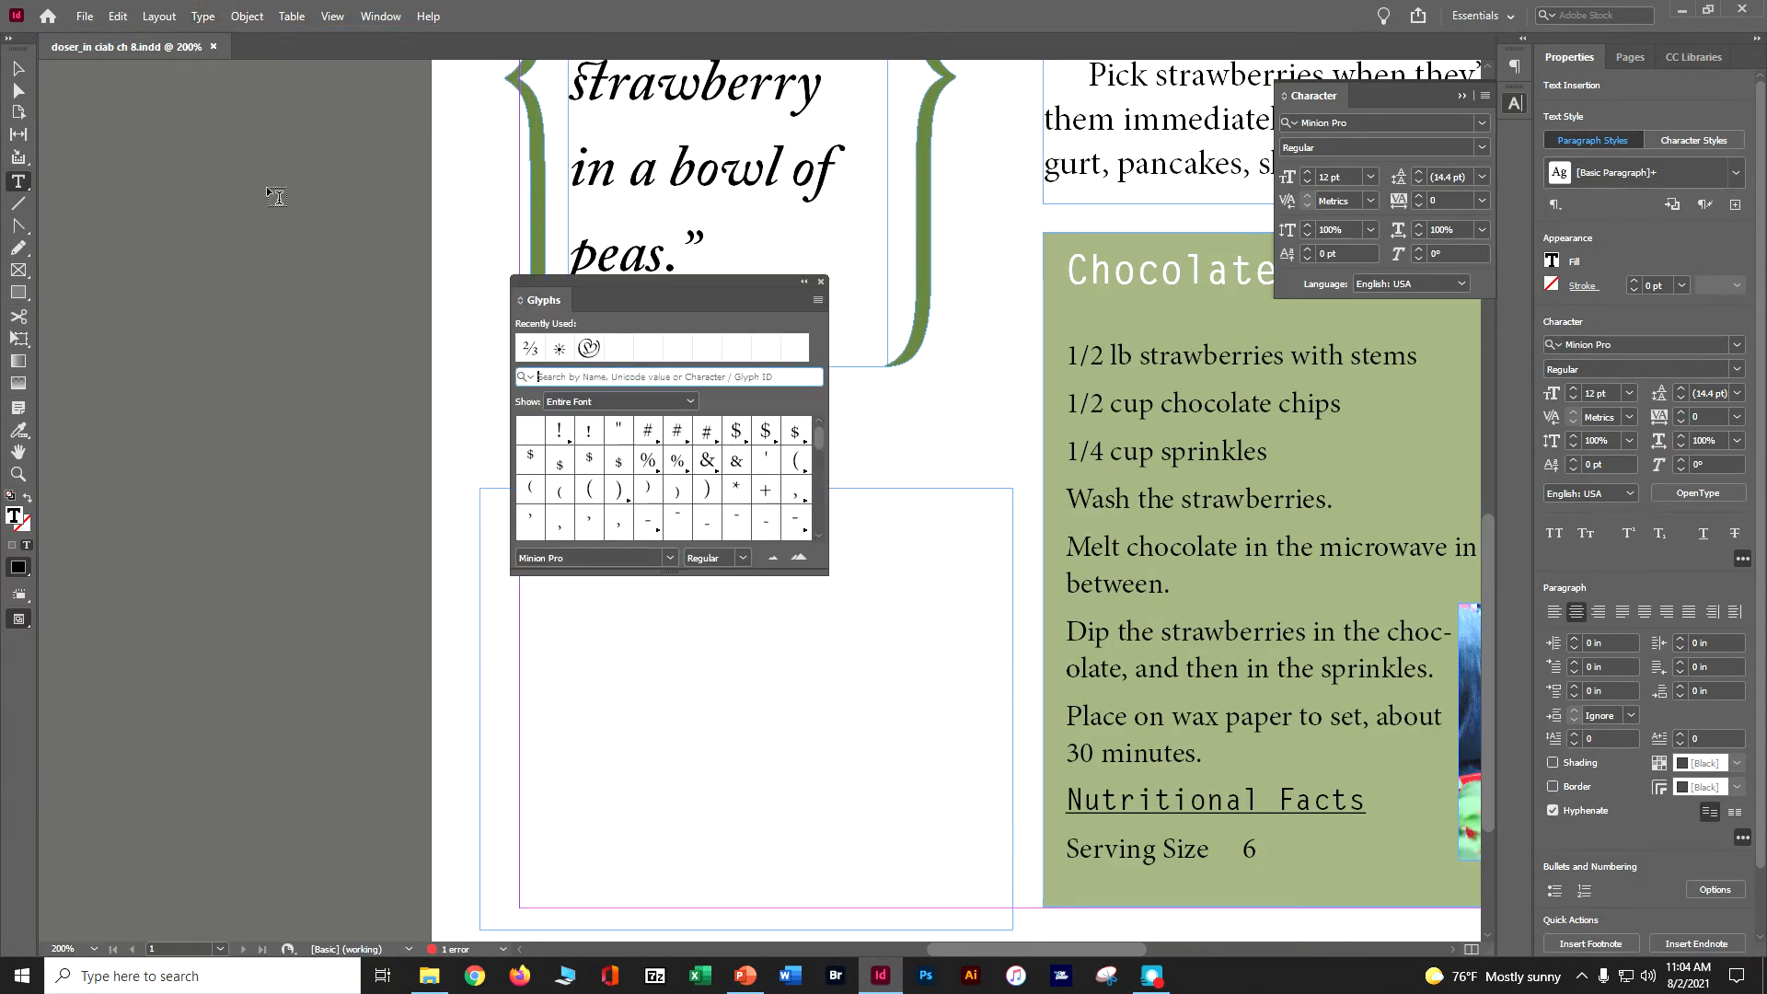
drag(611, 279, 1511, 148)
click(1511, 147)
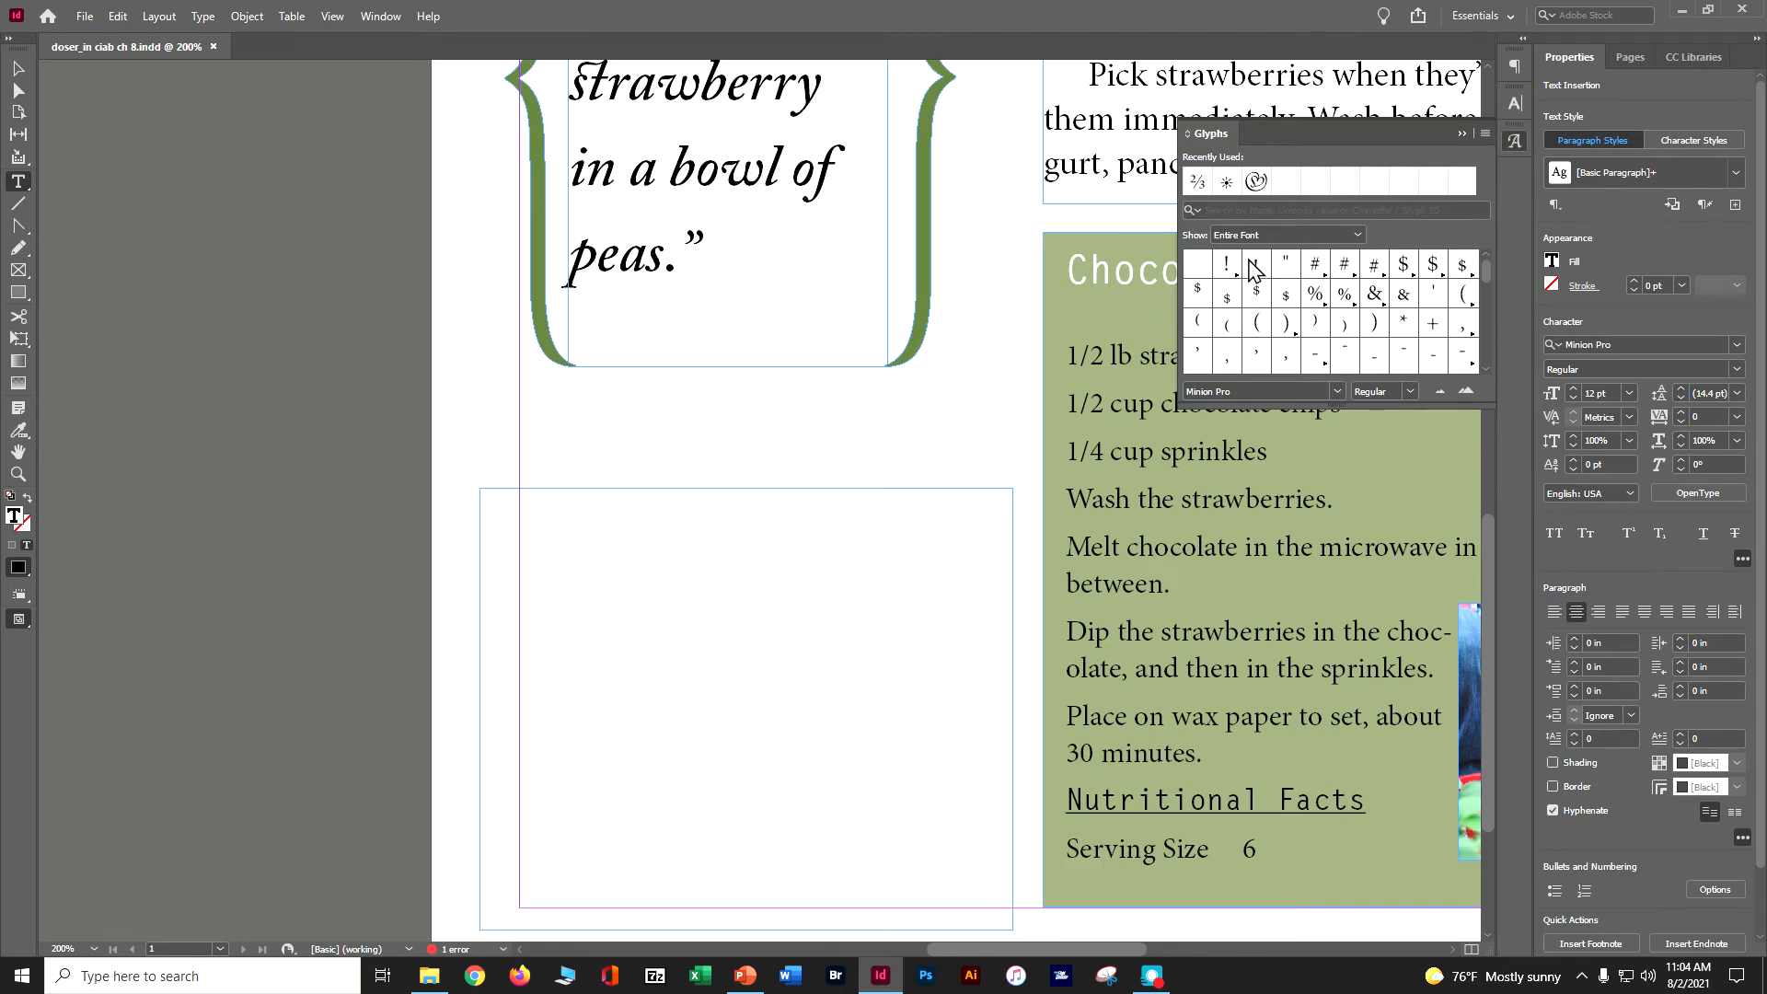
click(1292, 233)
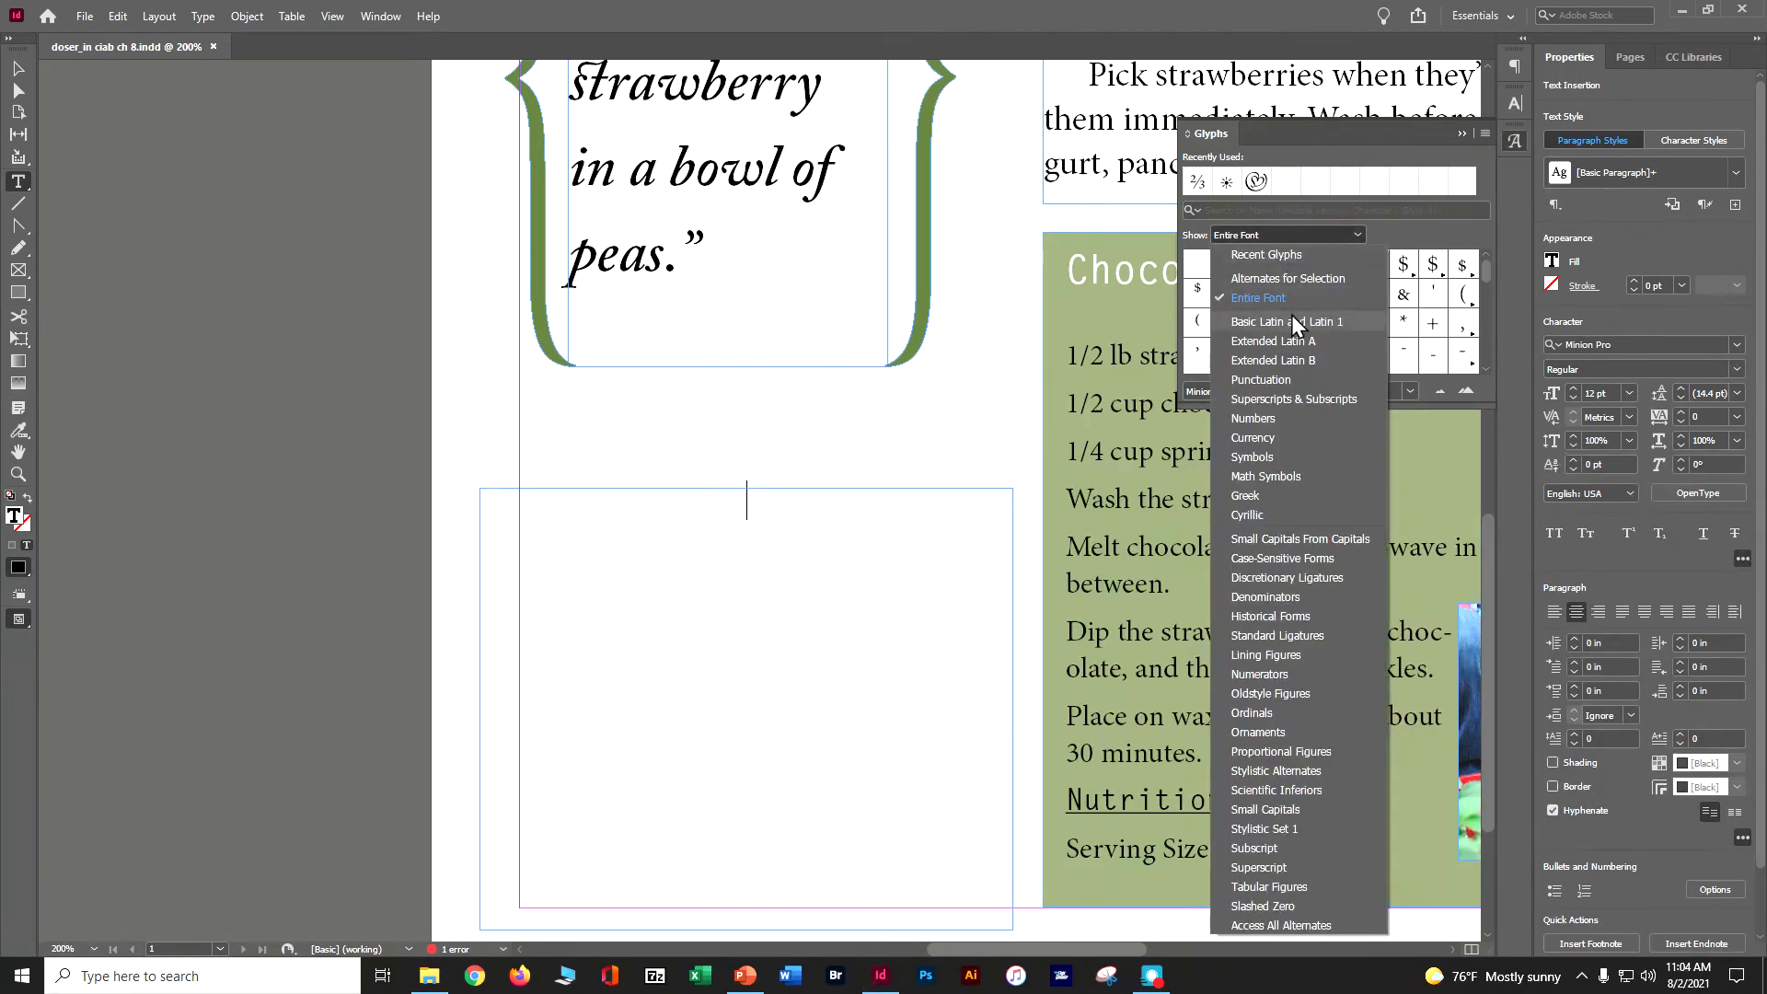
click(1285, 731)
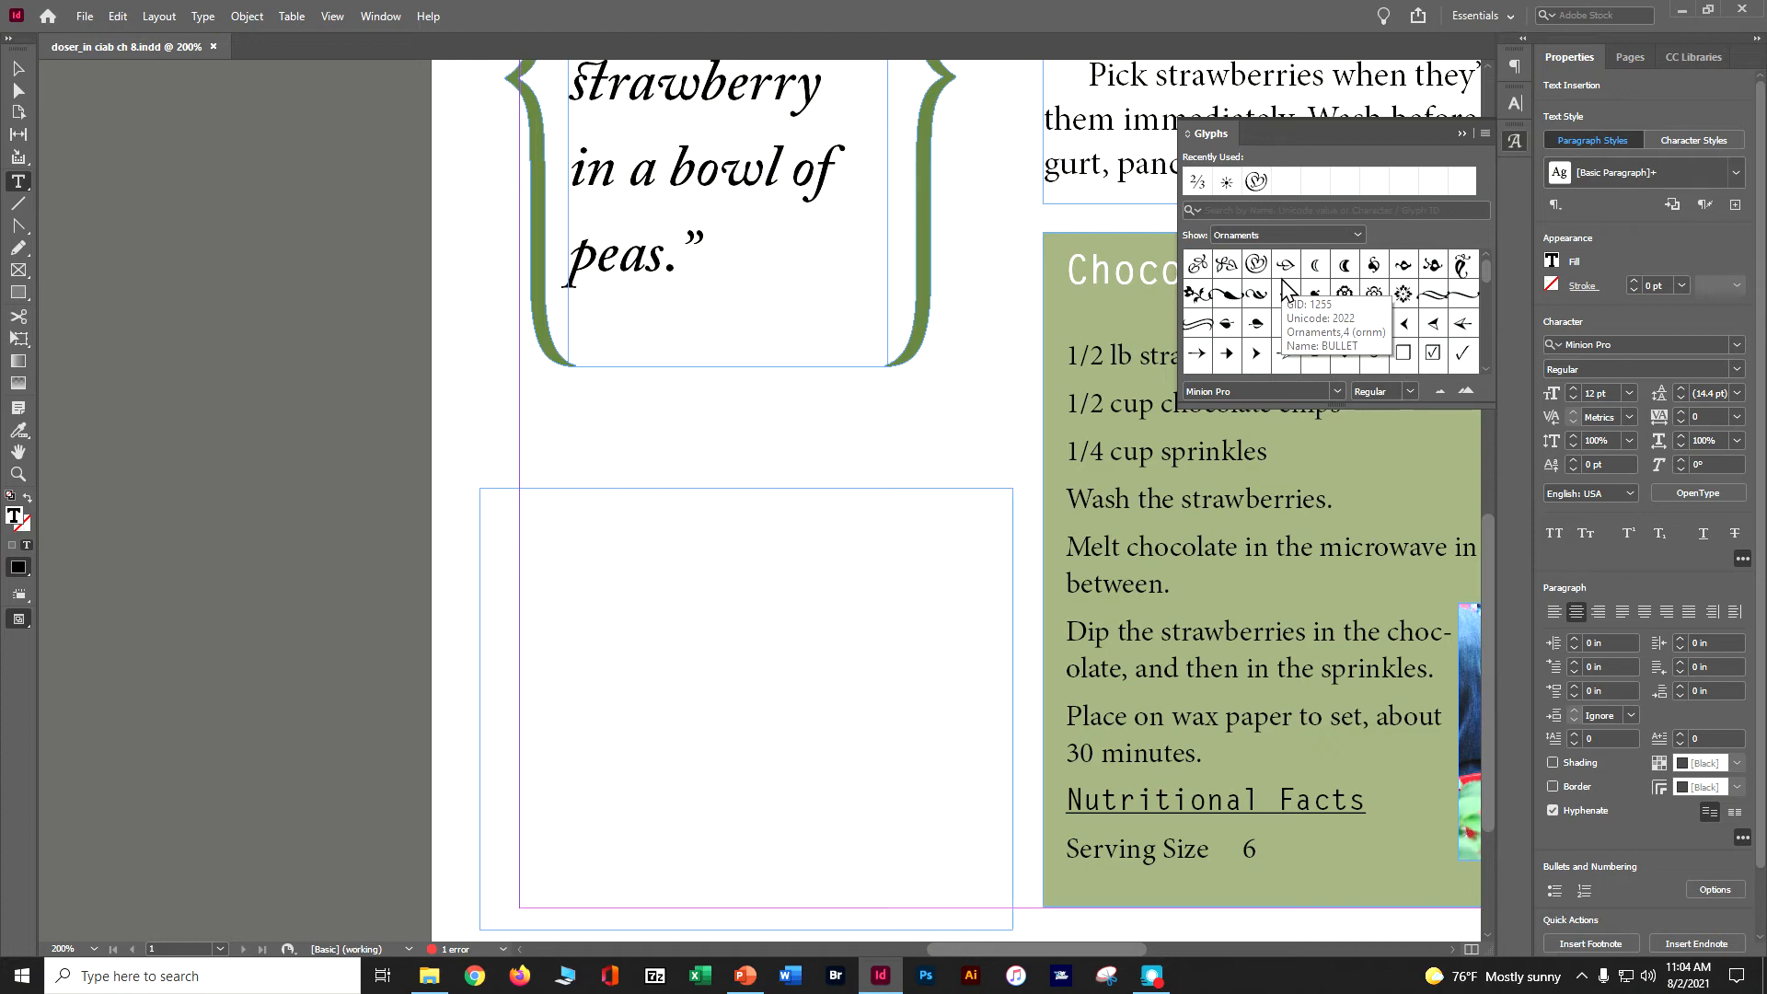
click(1257, 265)
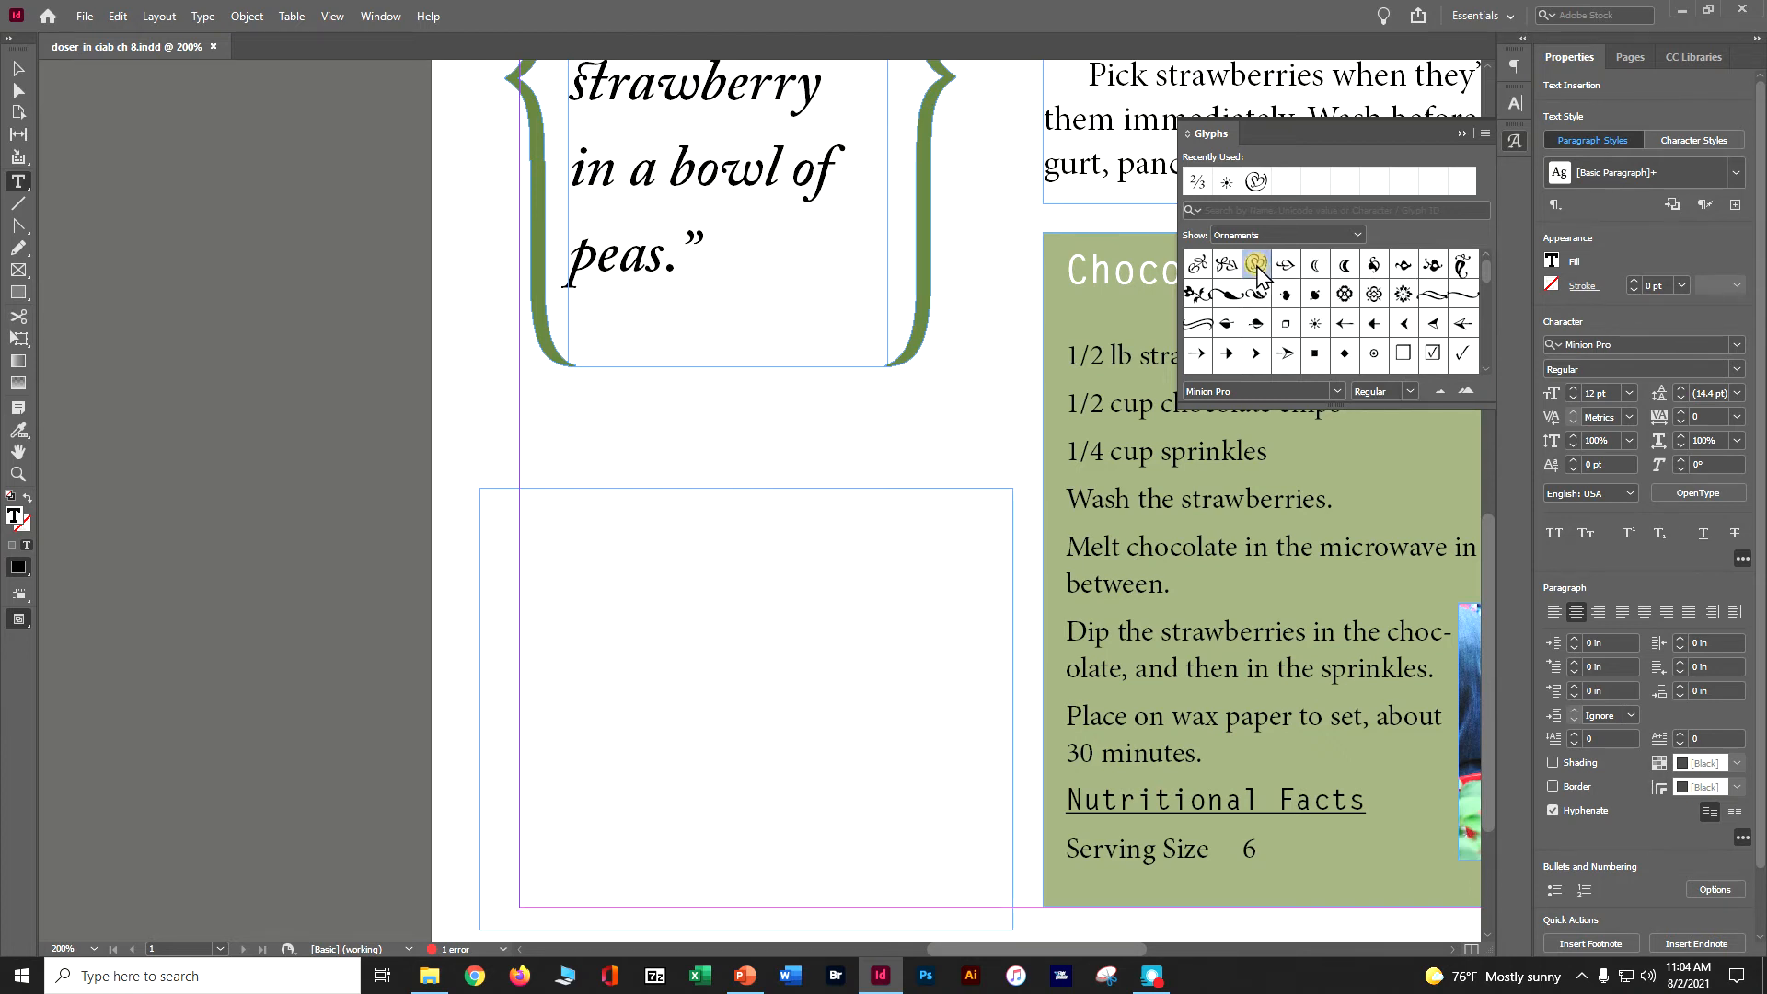
double_click(1257, 265)
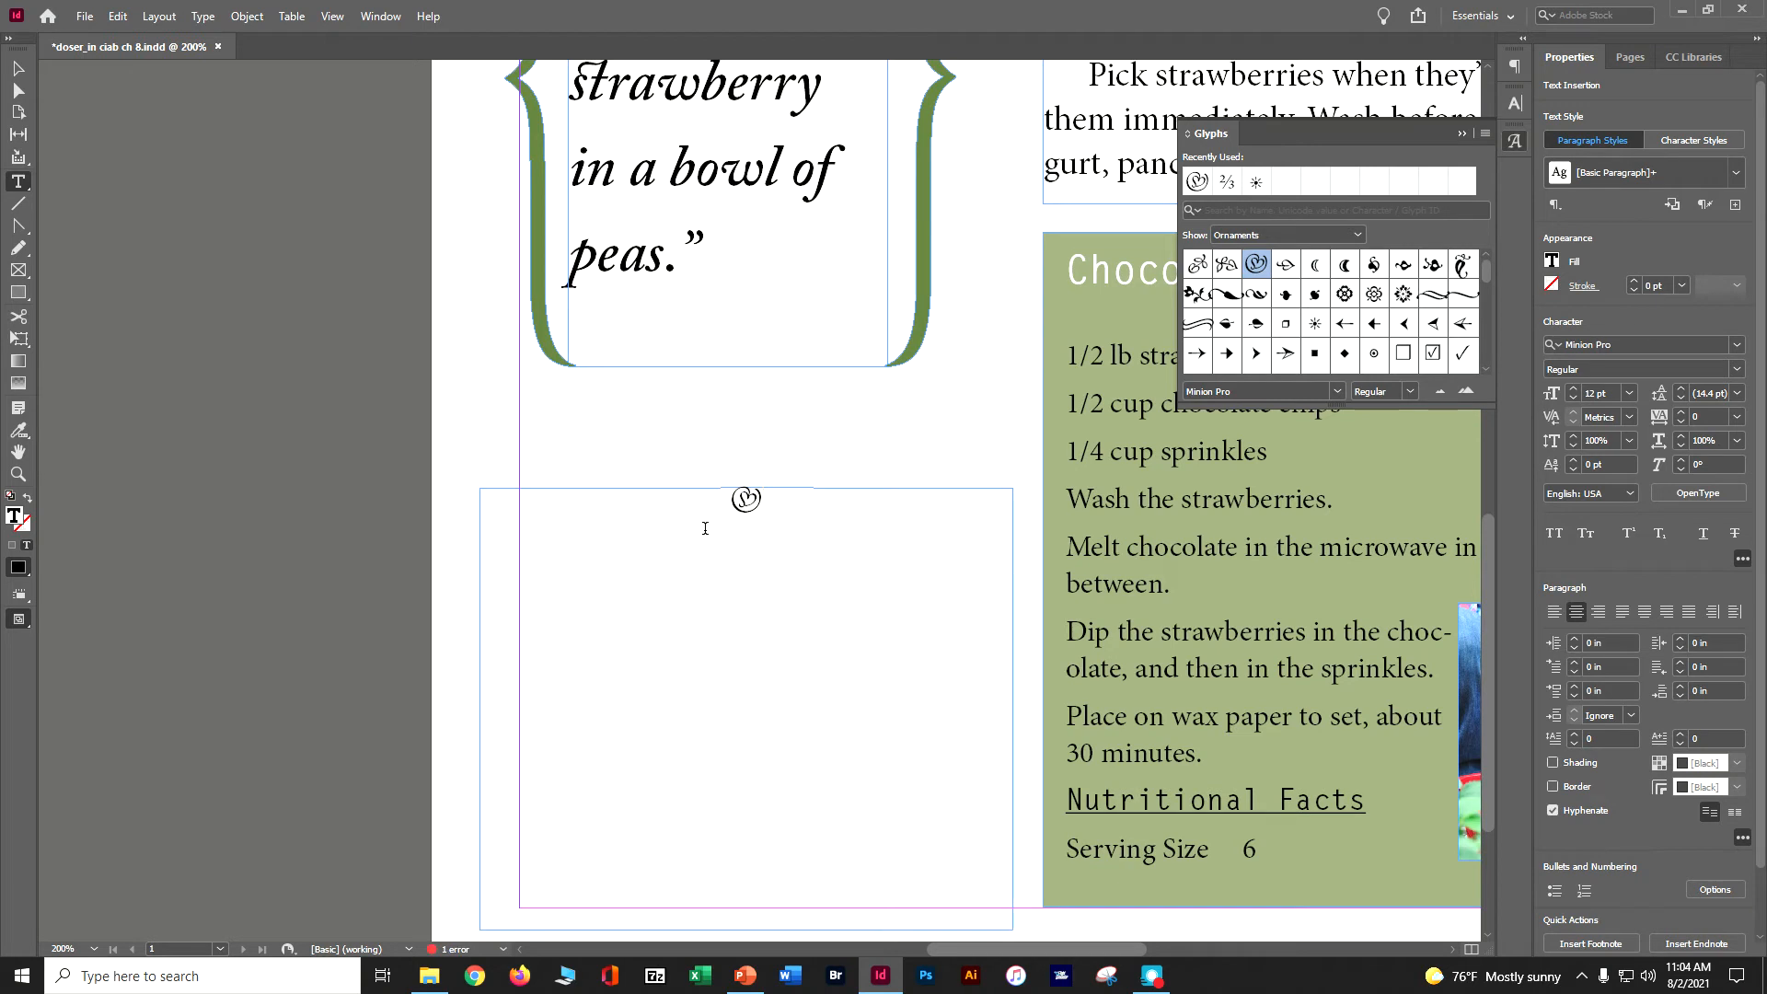
click(1460, 131)
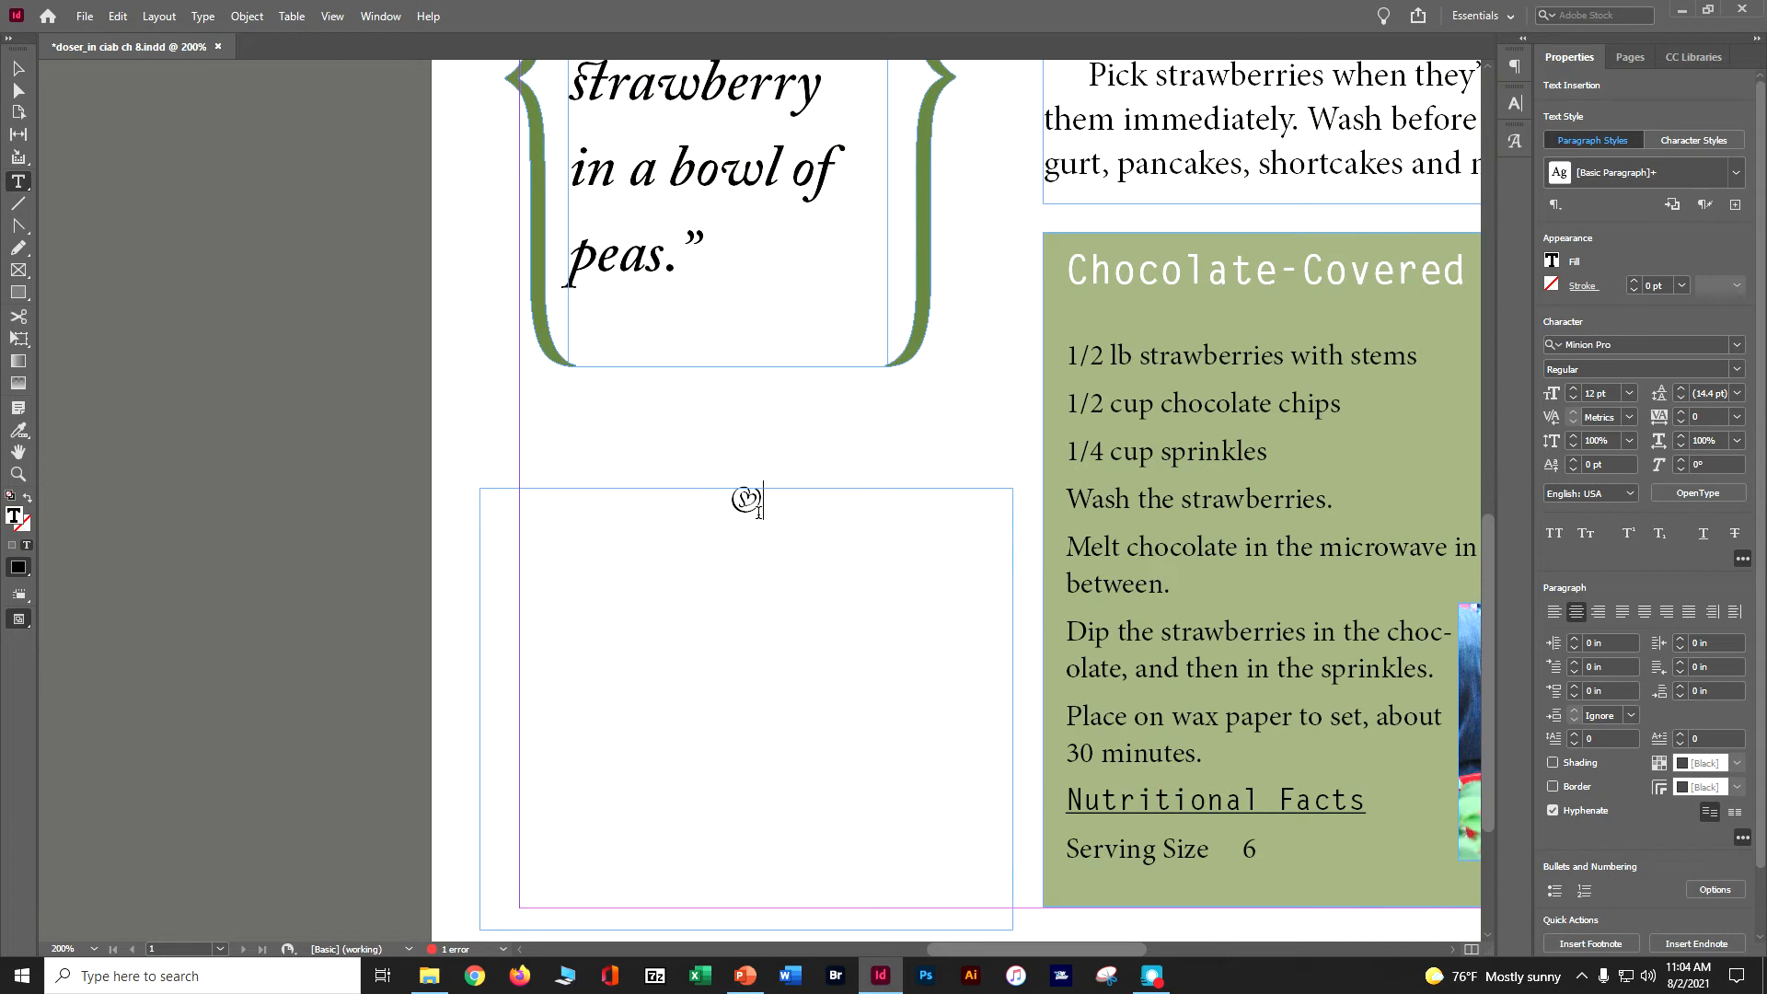
- Select the ornament glyph and set its font size to 122 pt
drag(761, 513, 713, 502)
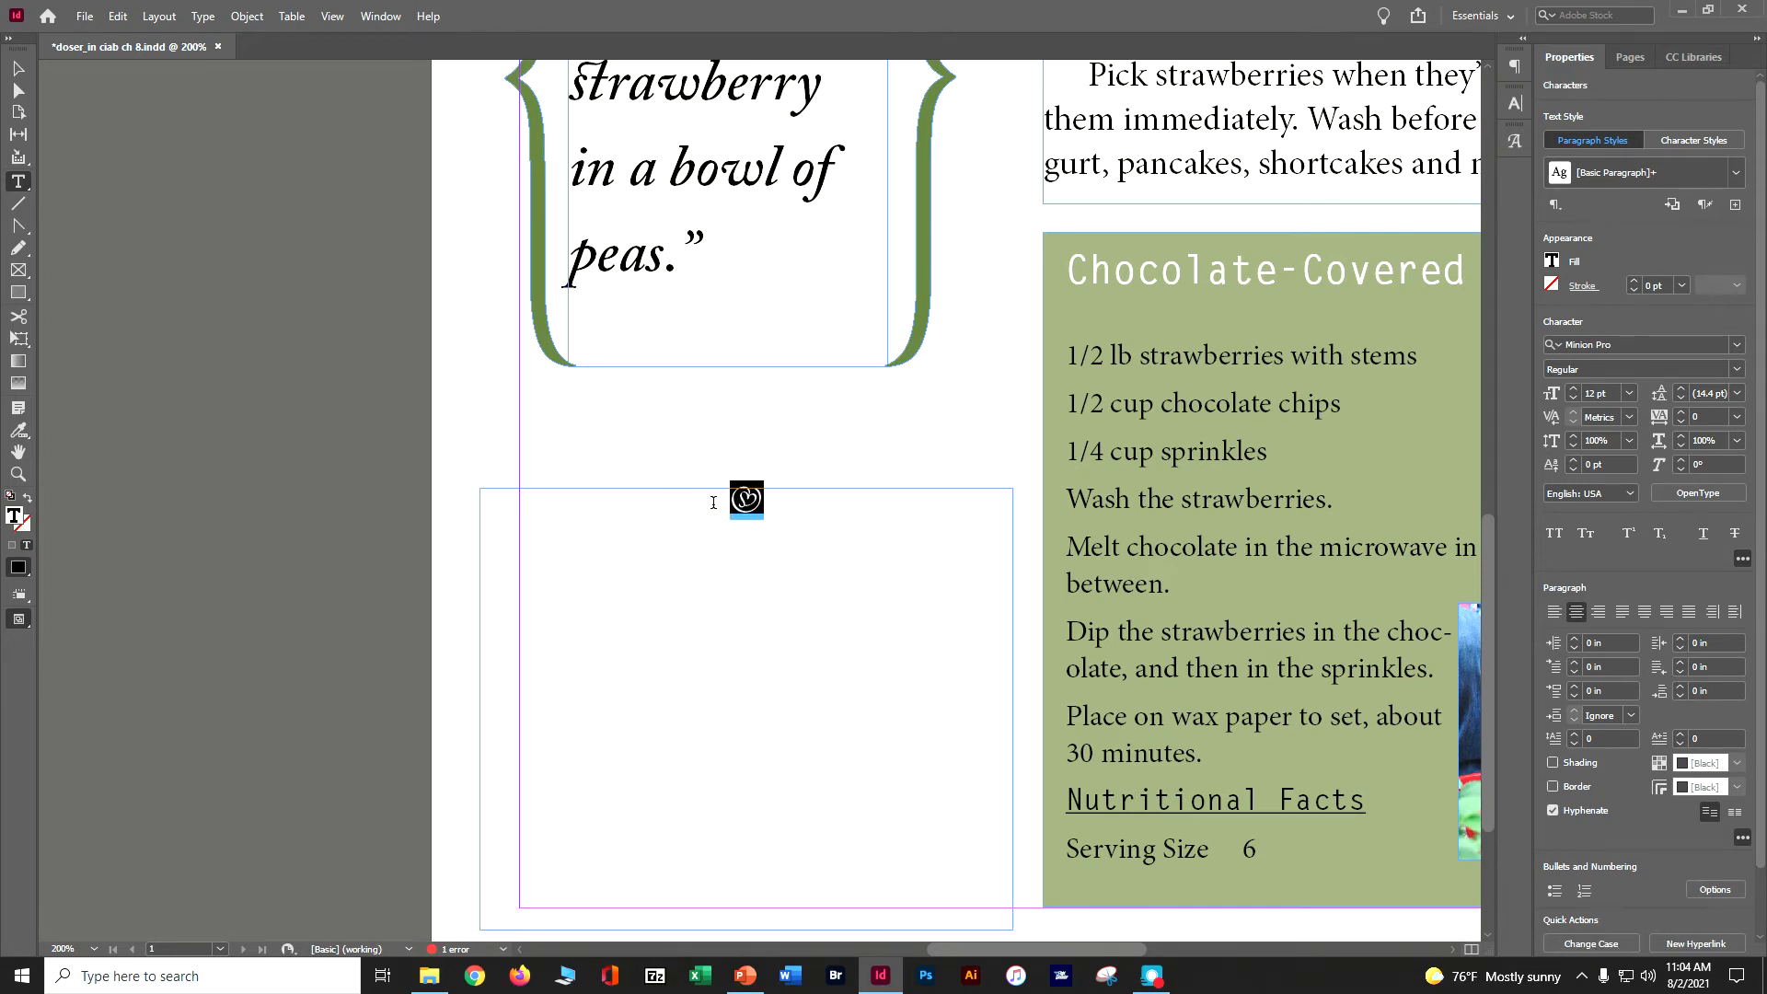
click(1516, 107)
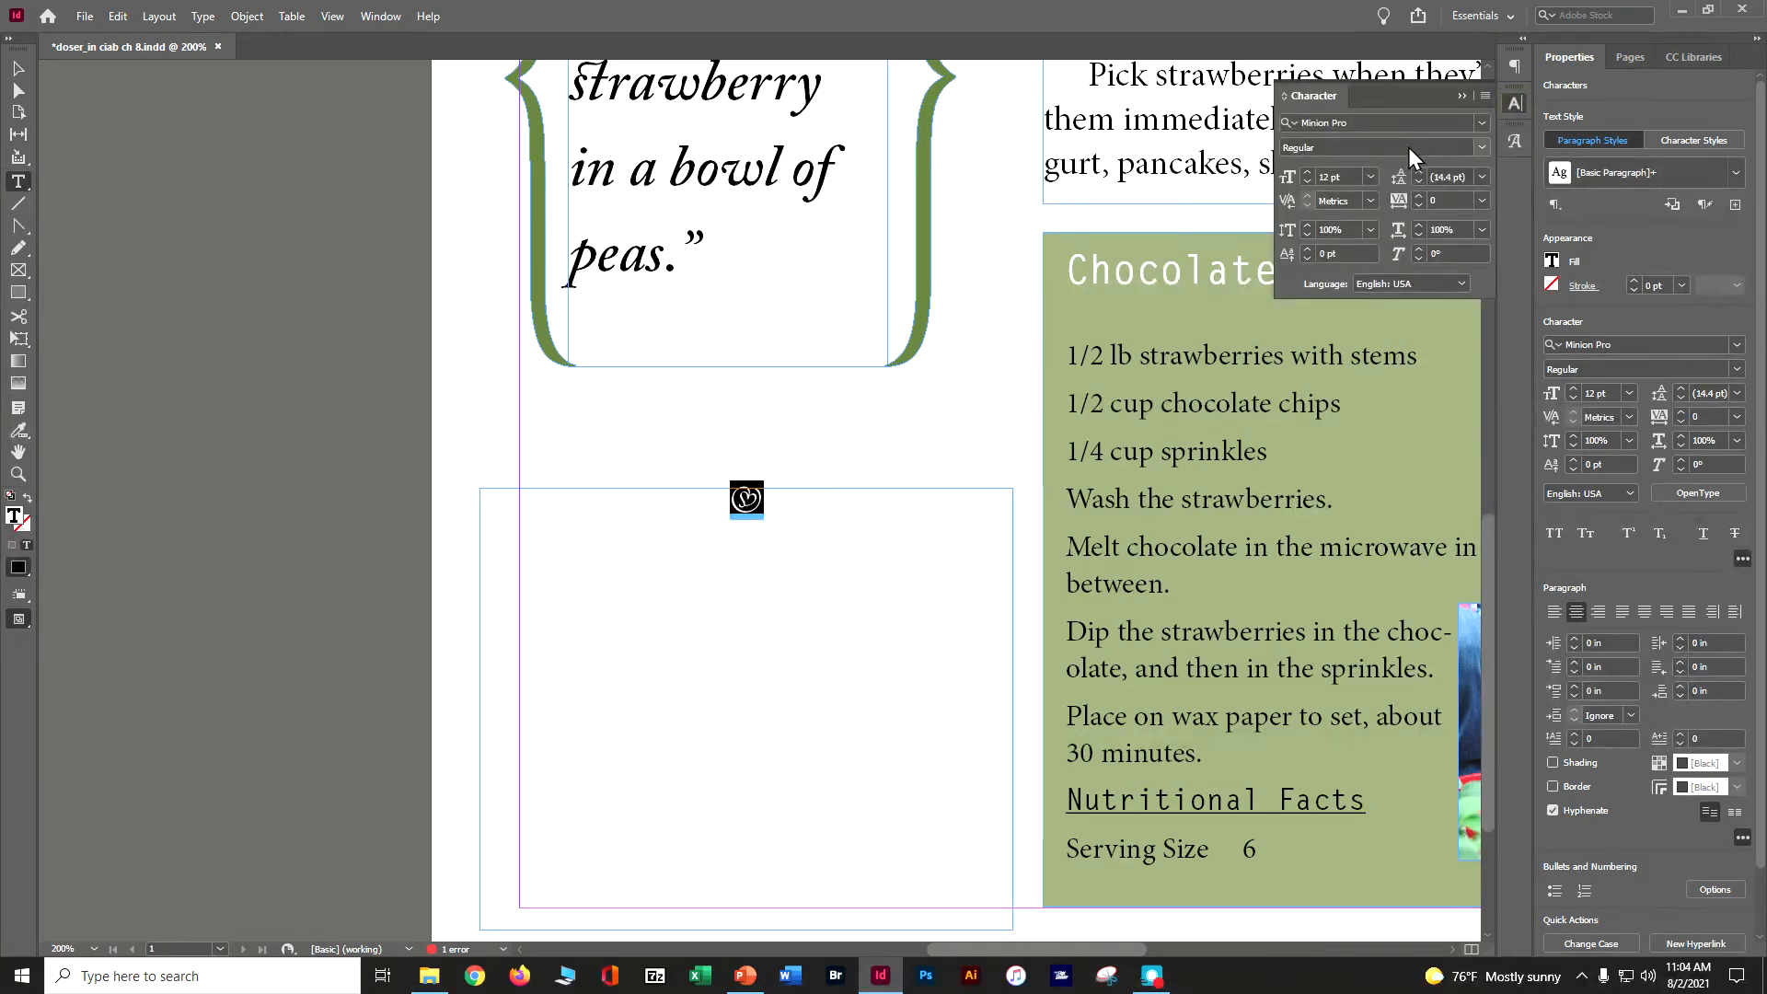
double_click(1349, 172)
text(22)
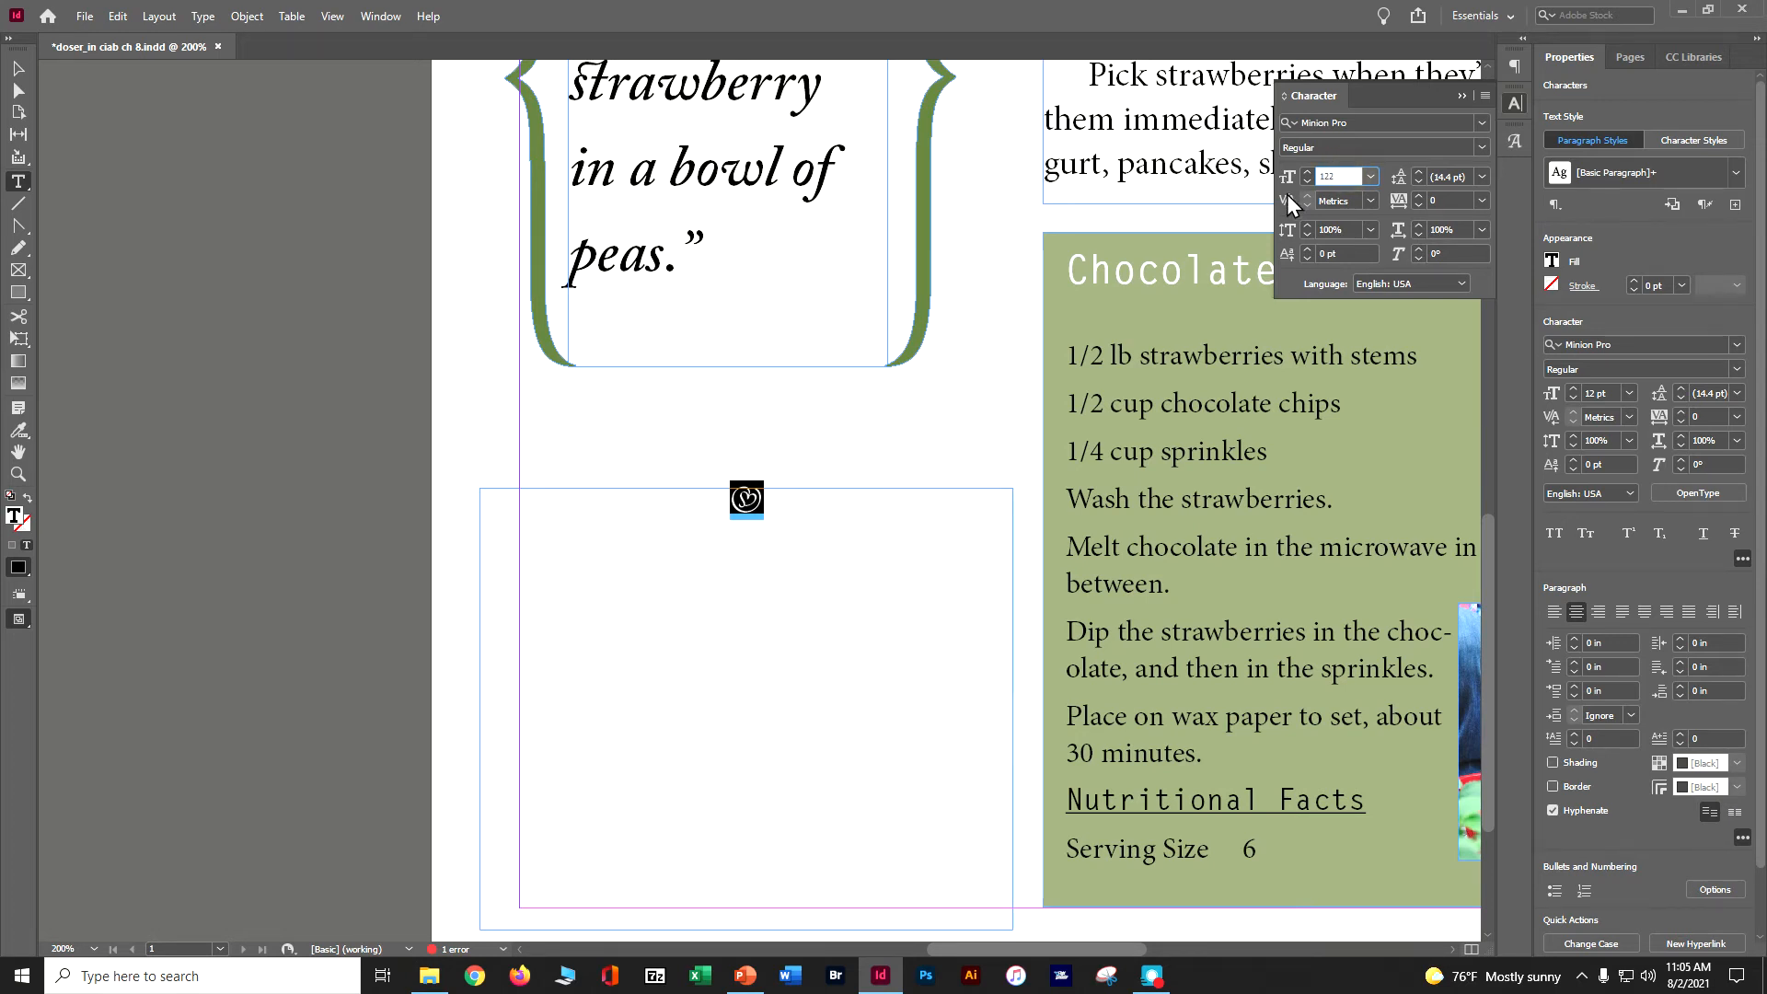
key(Tab)
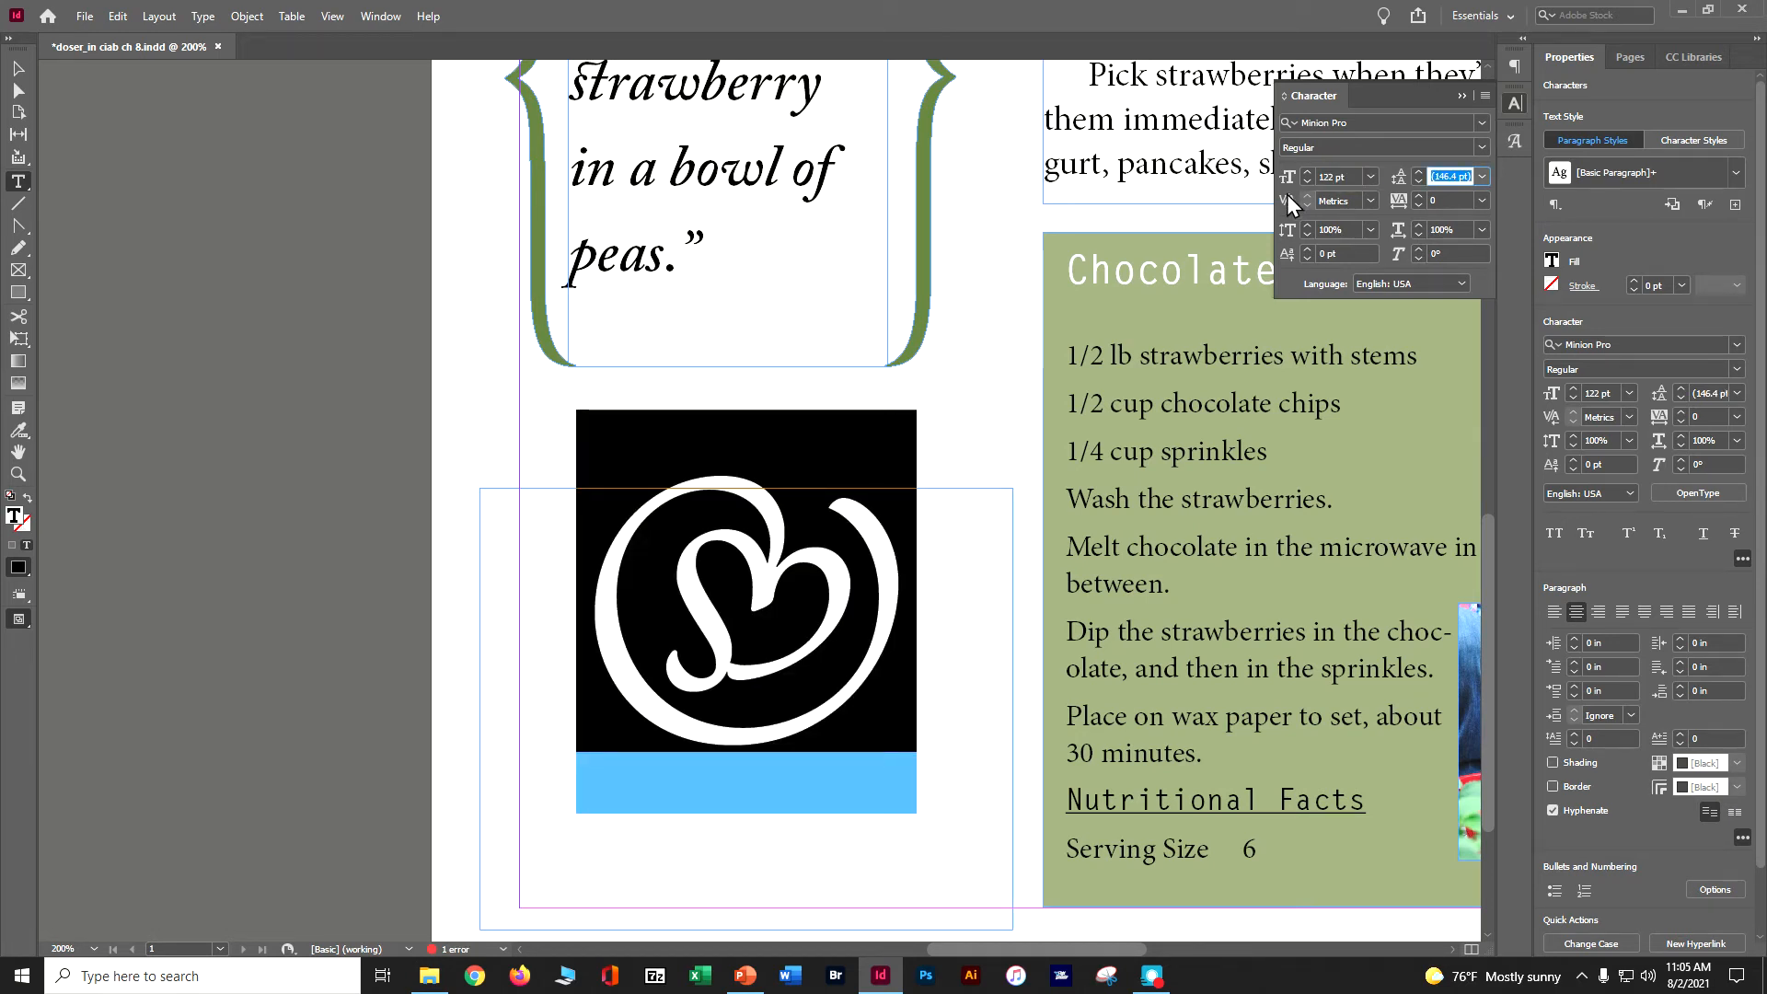
- Fill the ornament with Strawberry Red, give it a 1 pt Stem Green stroke, deselect and save
click(1552, 265)
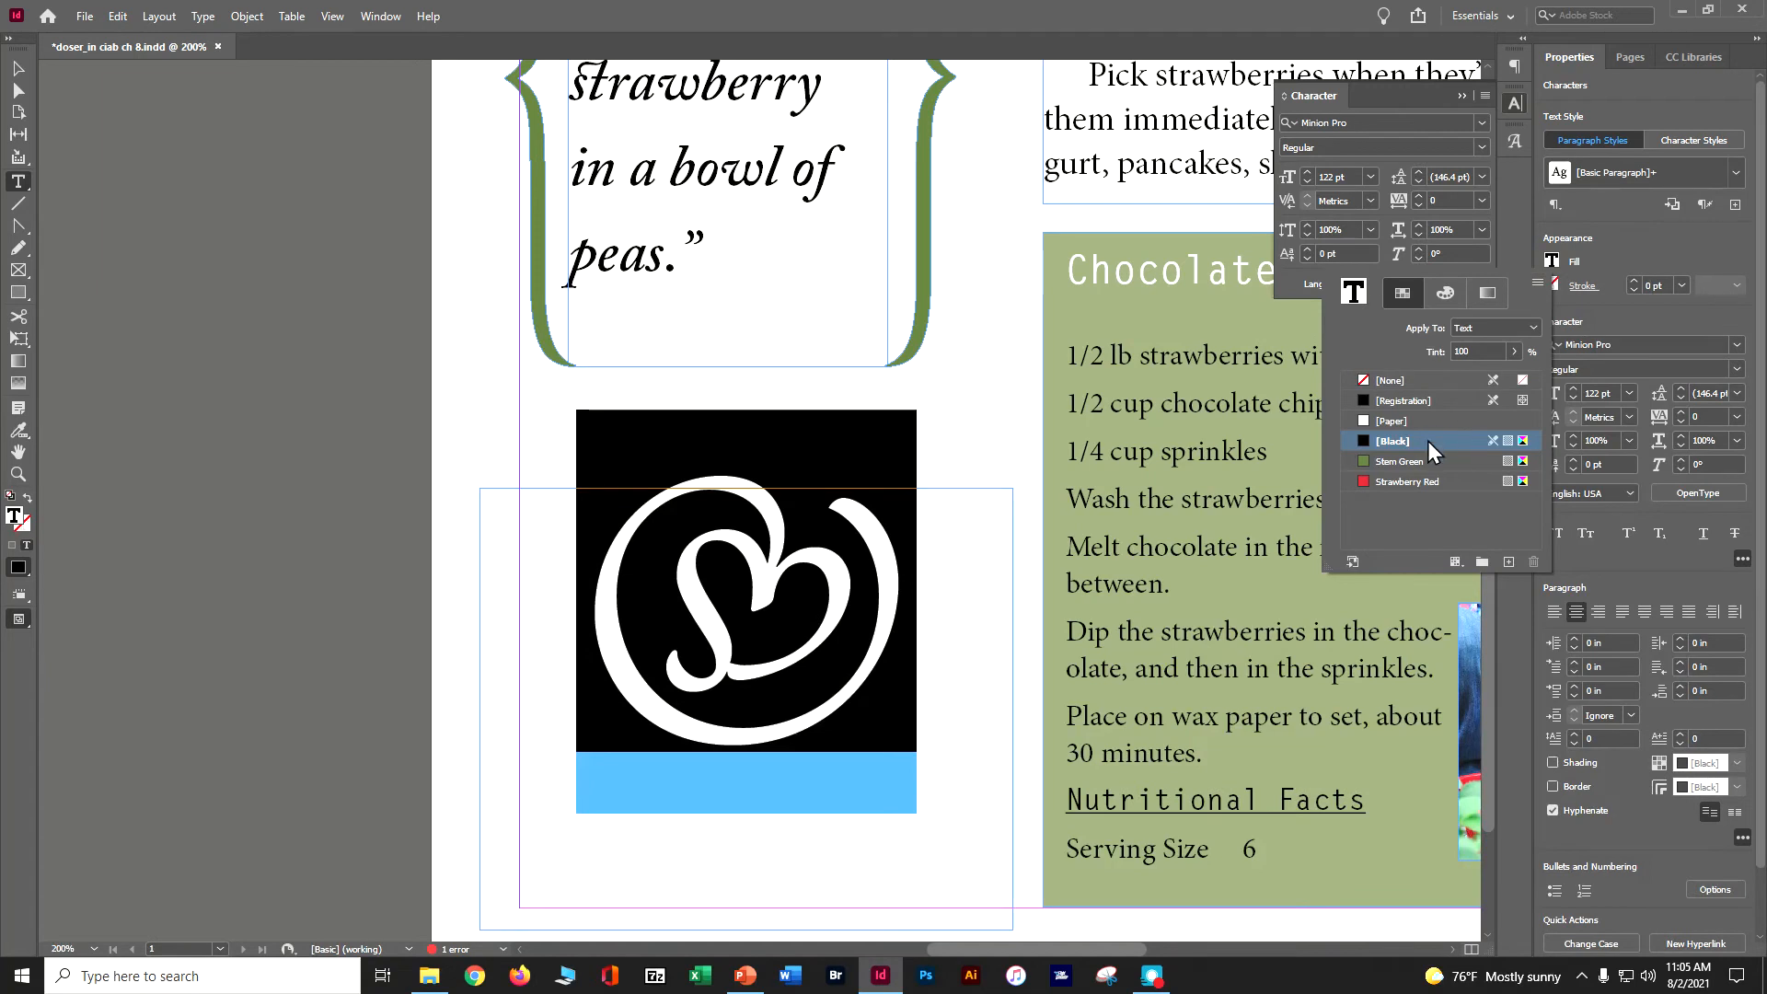
click(1411, 481)
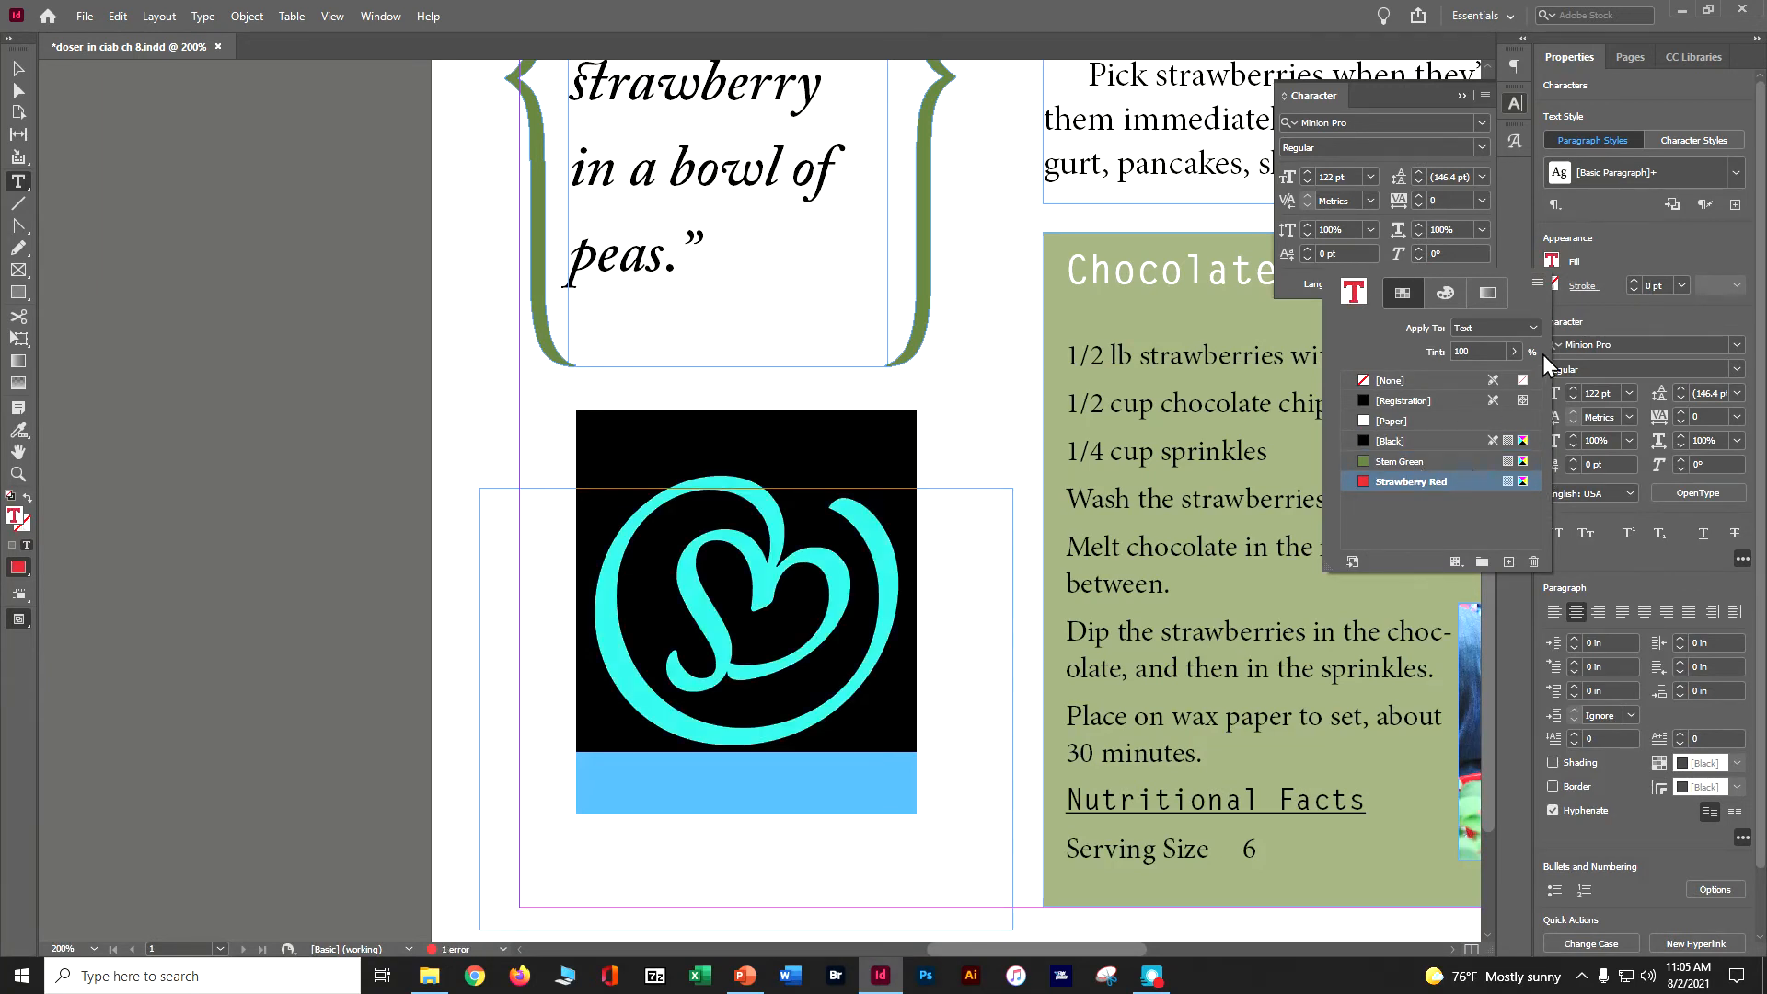
click(1637, 282)
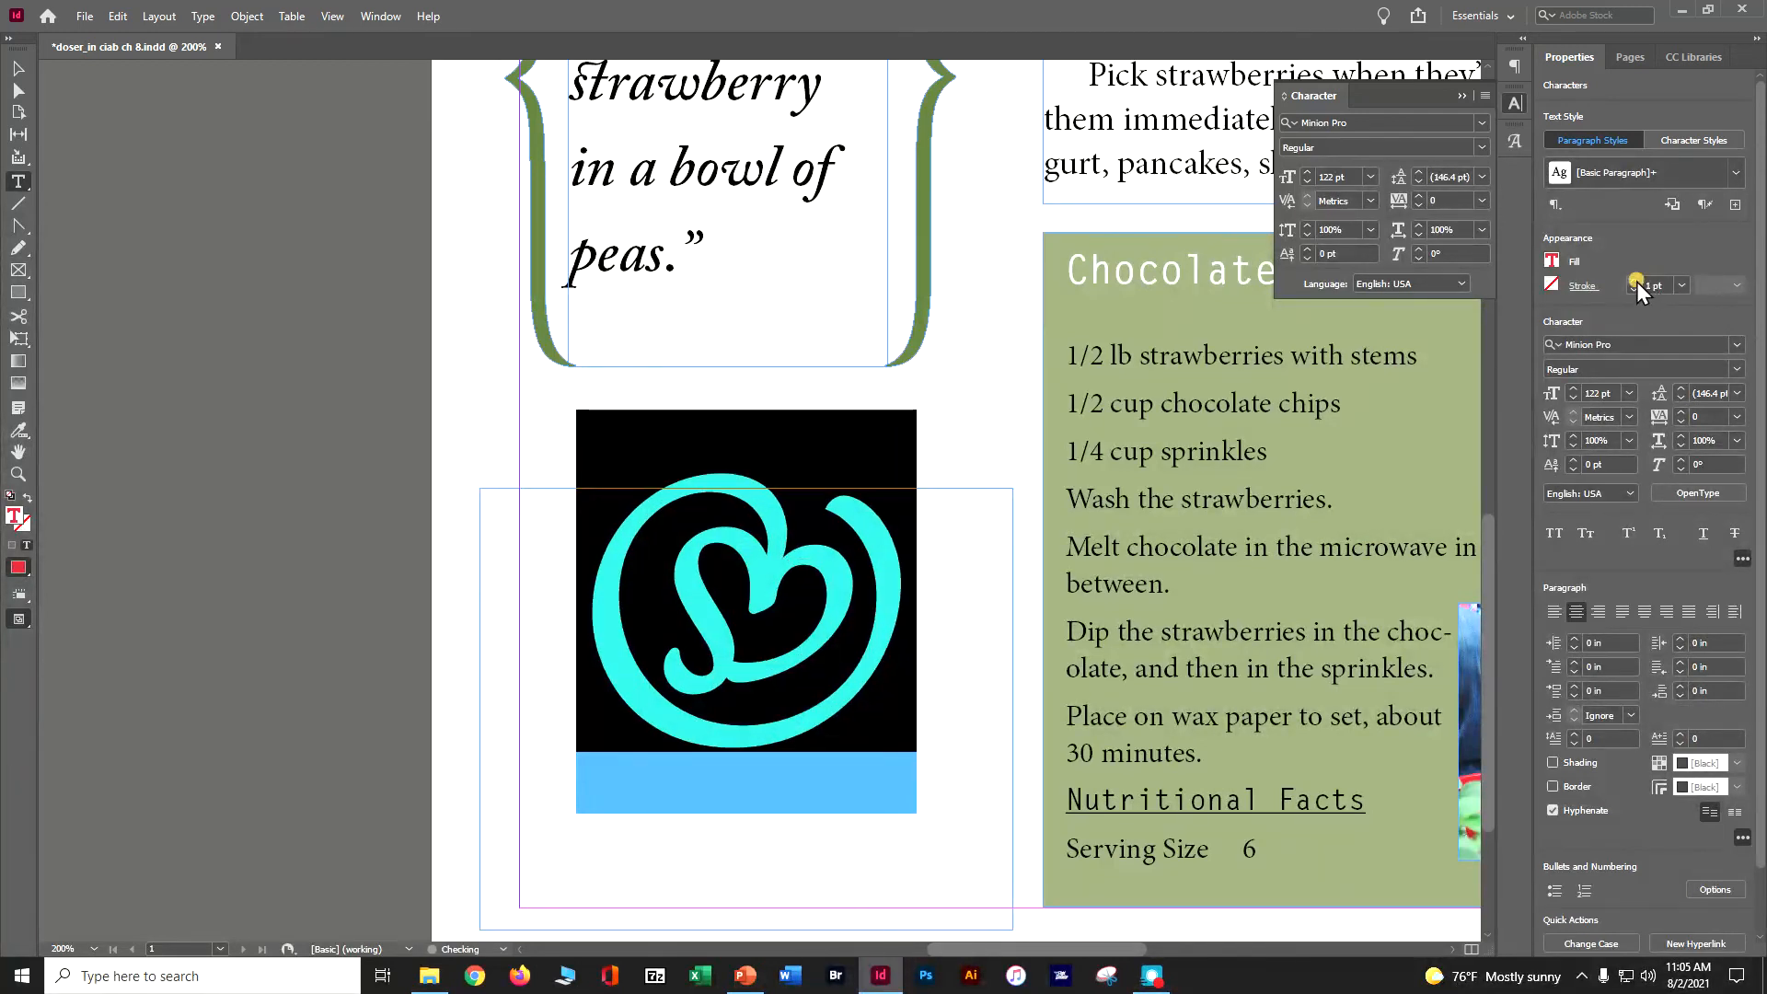
click(1552, 285)
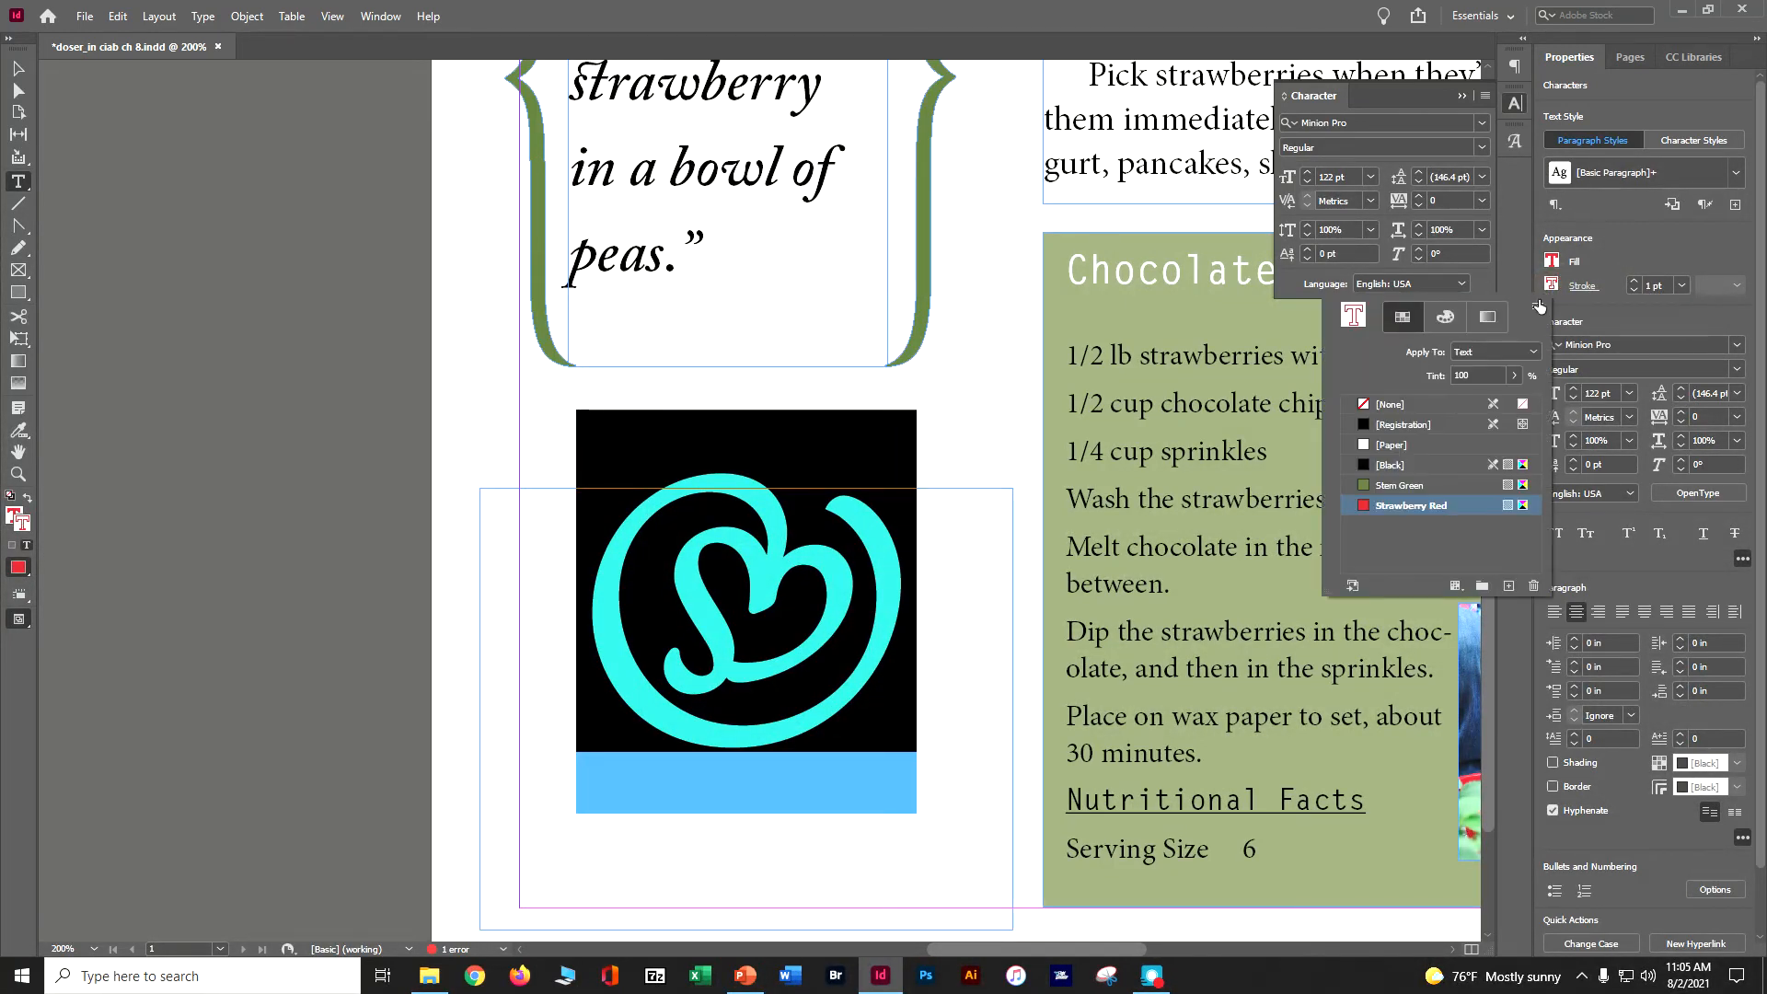
click(1443, 485)
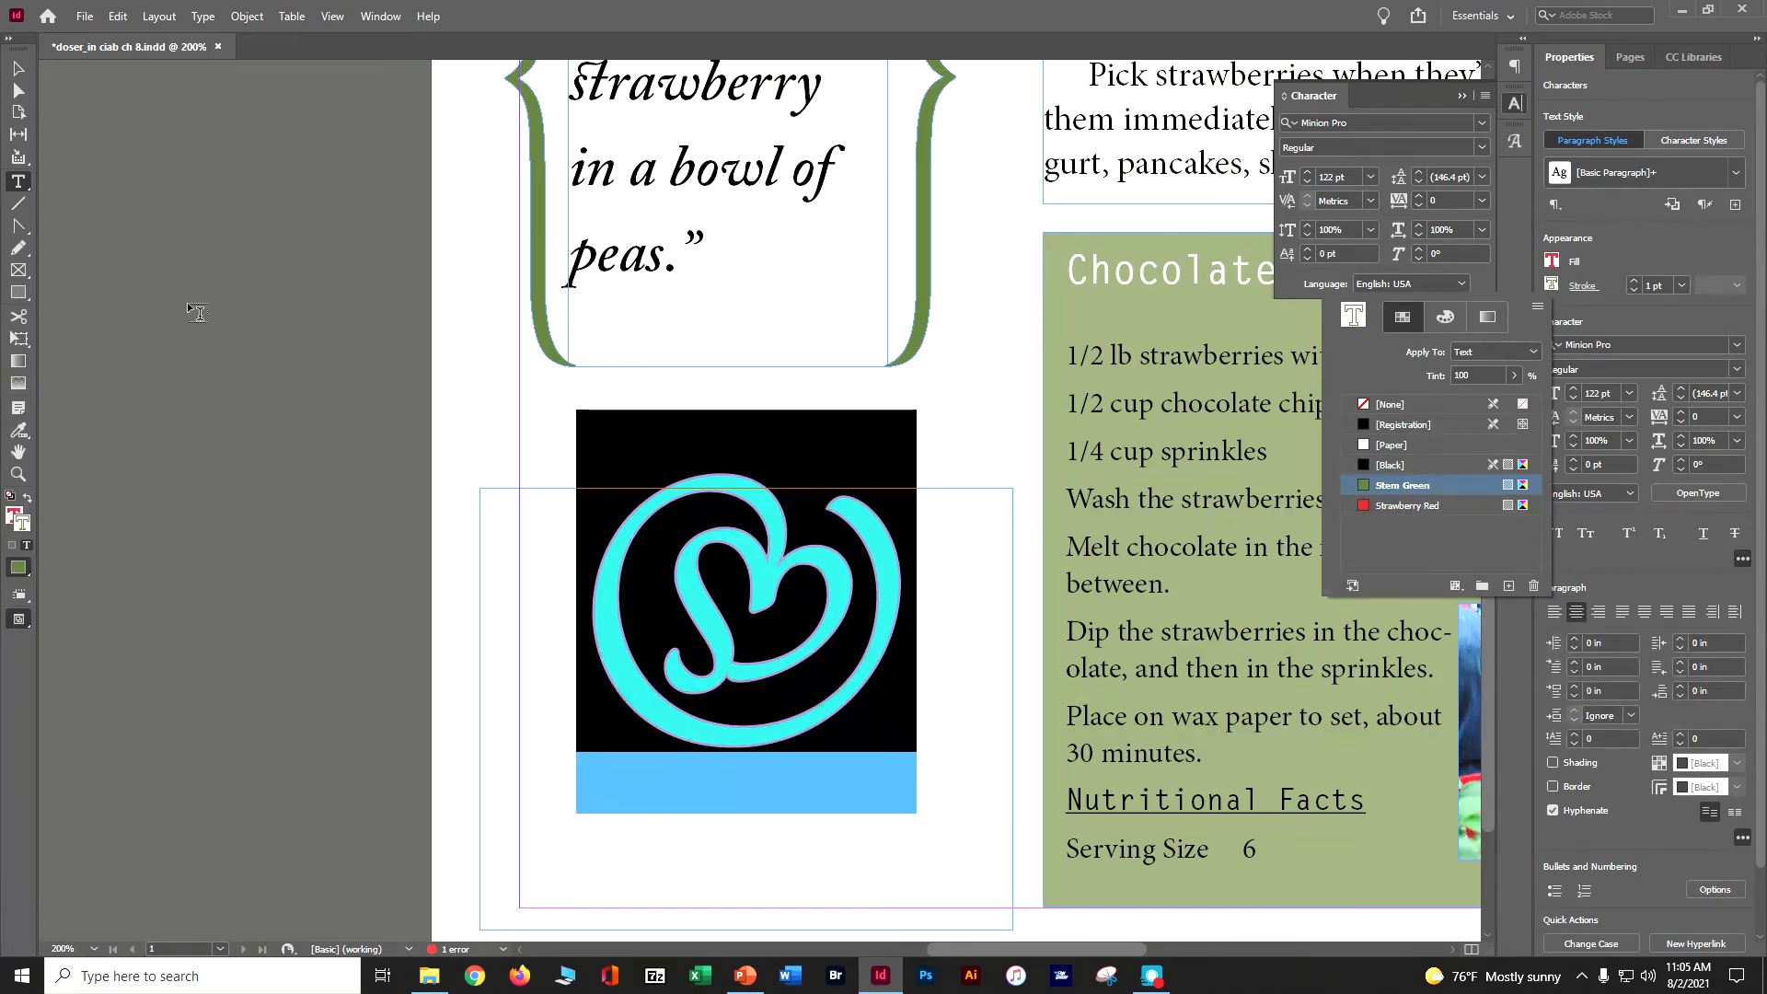
click(145, 208)
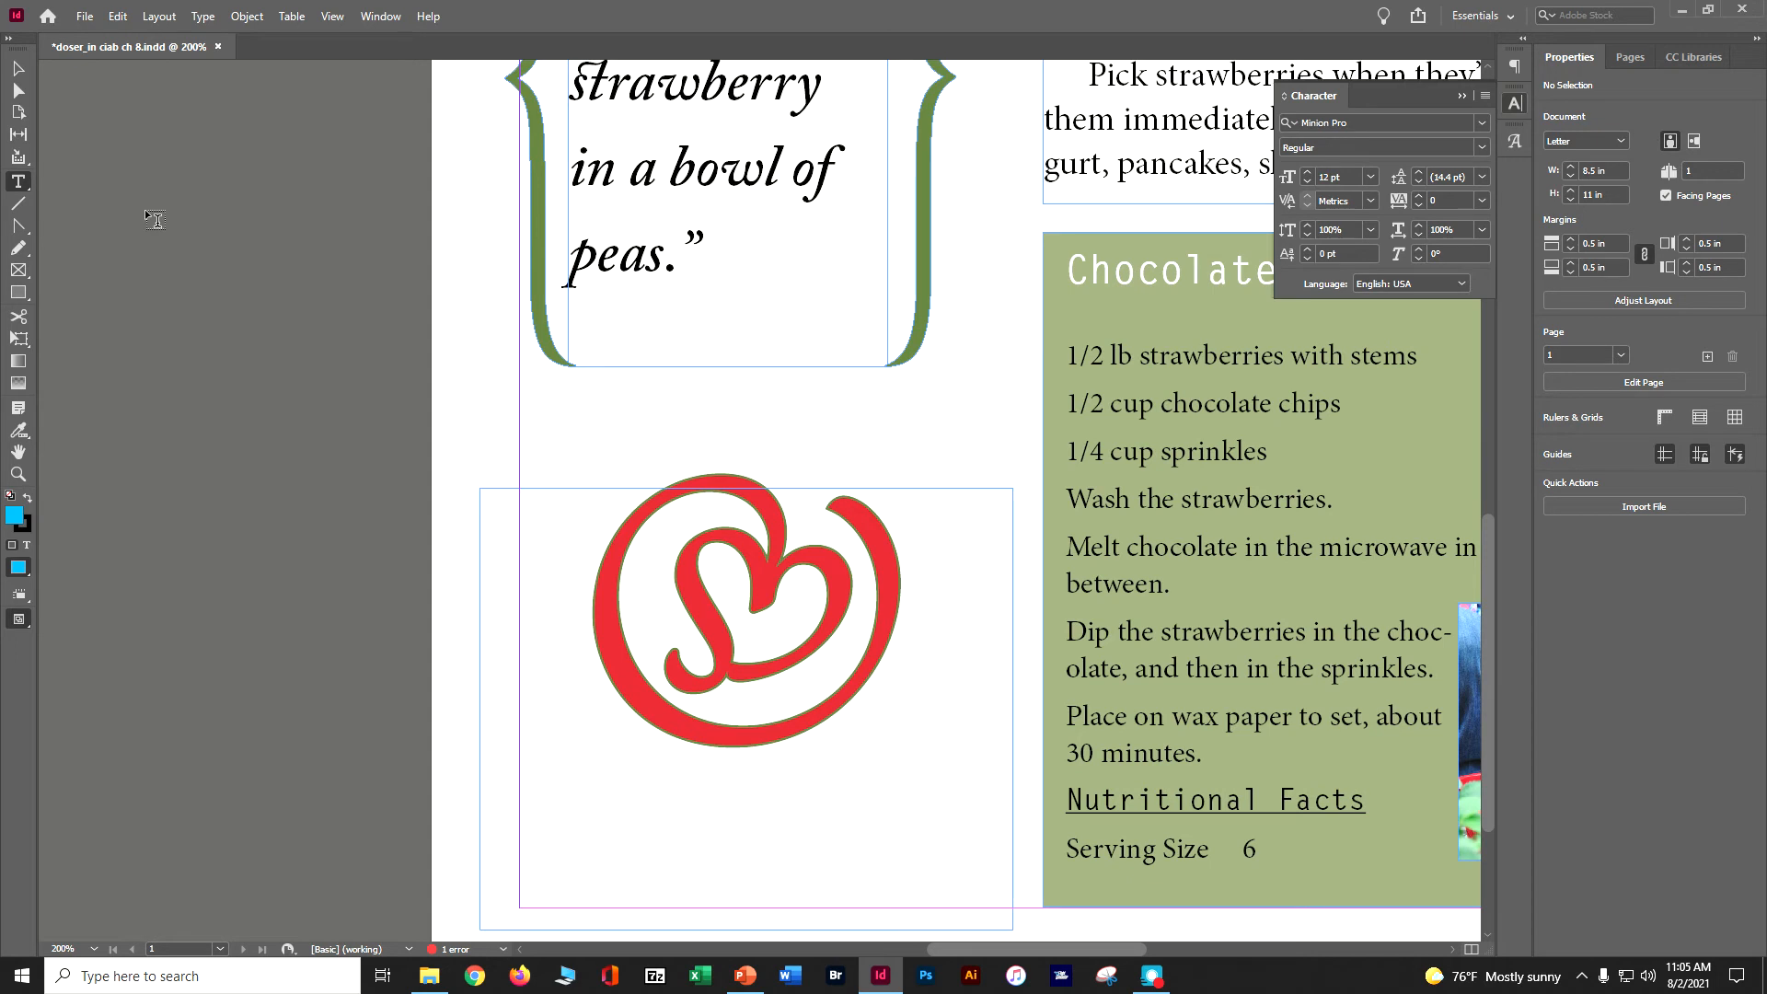
key(ctrl+s)
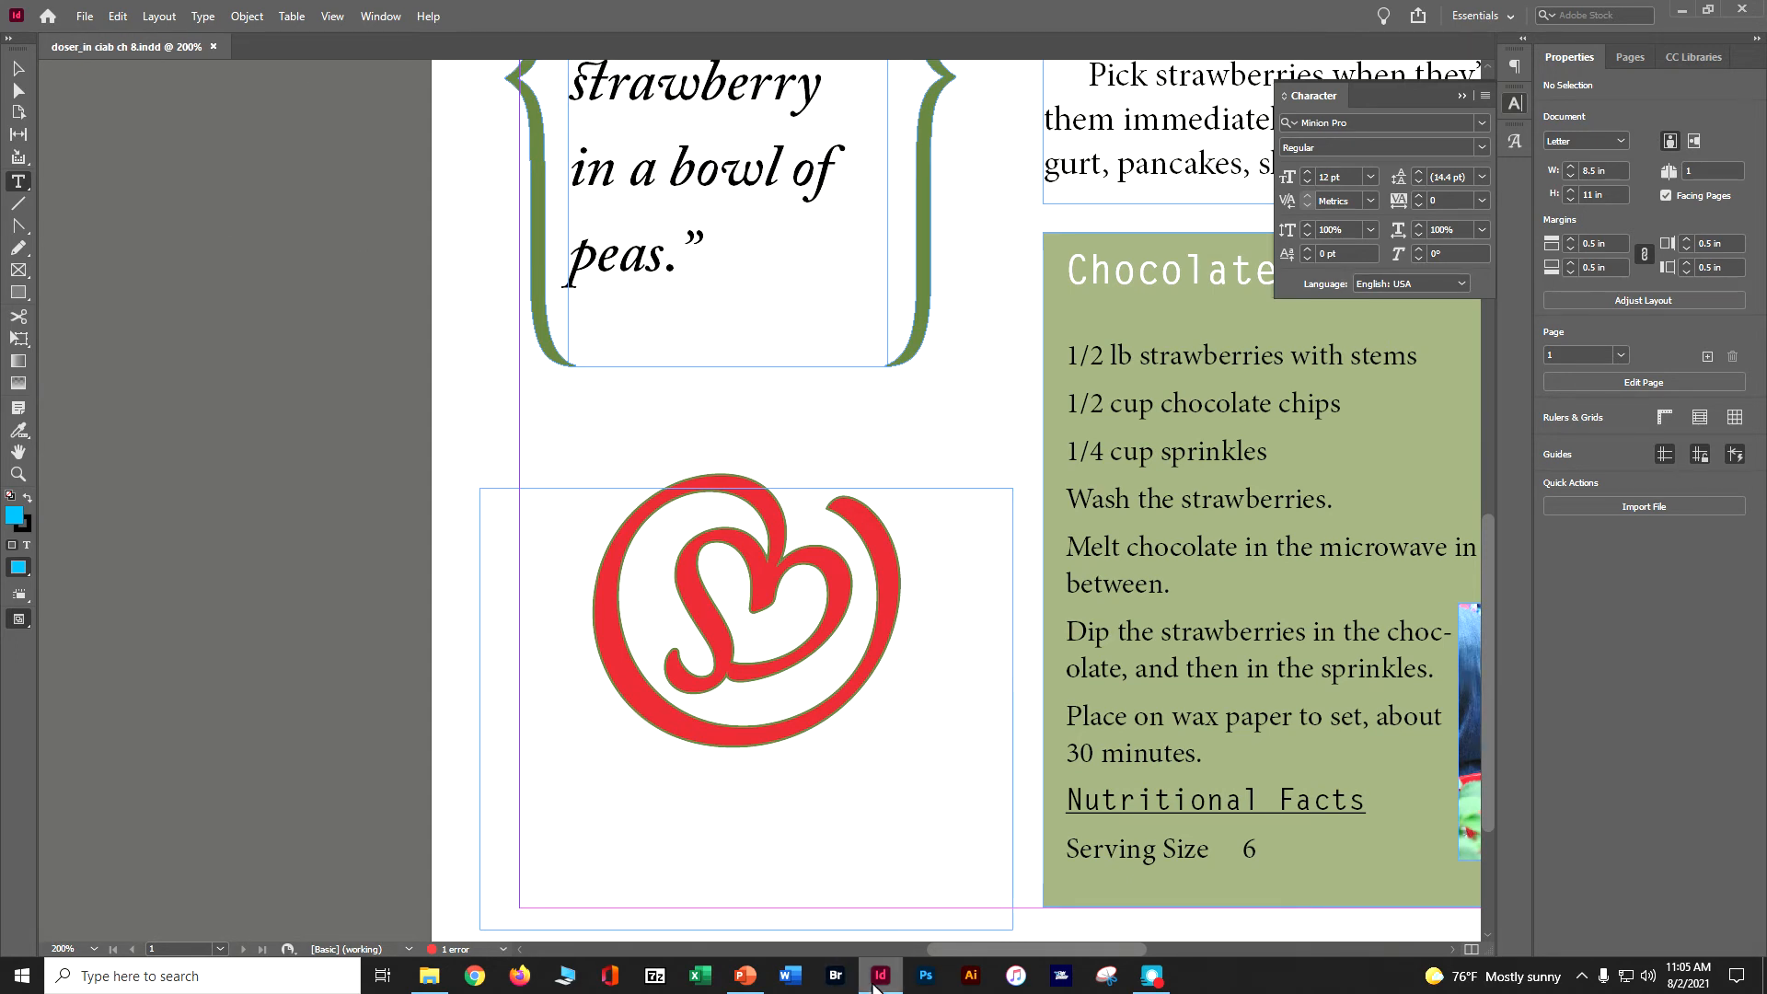
- Replace the 1/2 in the first ingredient line with the ½ fraction glyph from the Numbers set
drag(961, 952, 1008, 958)
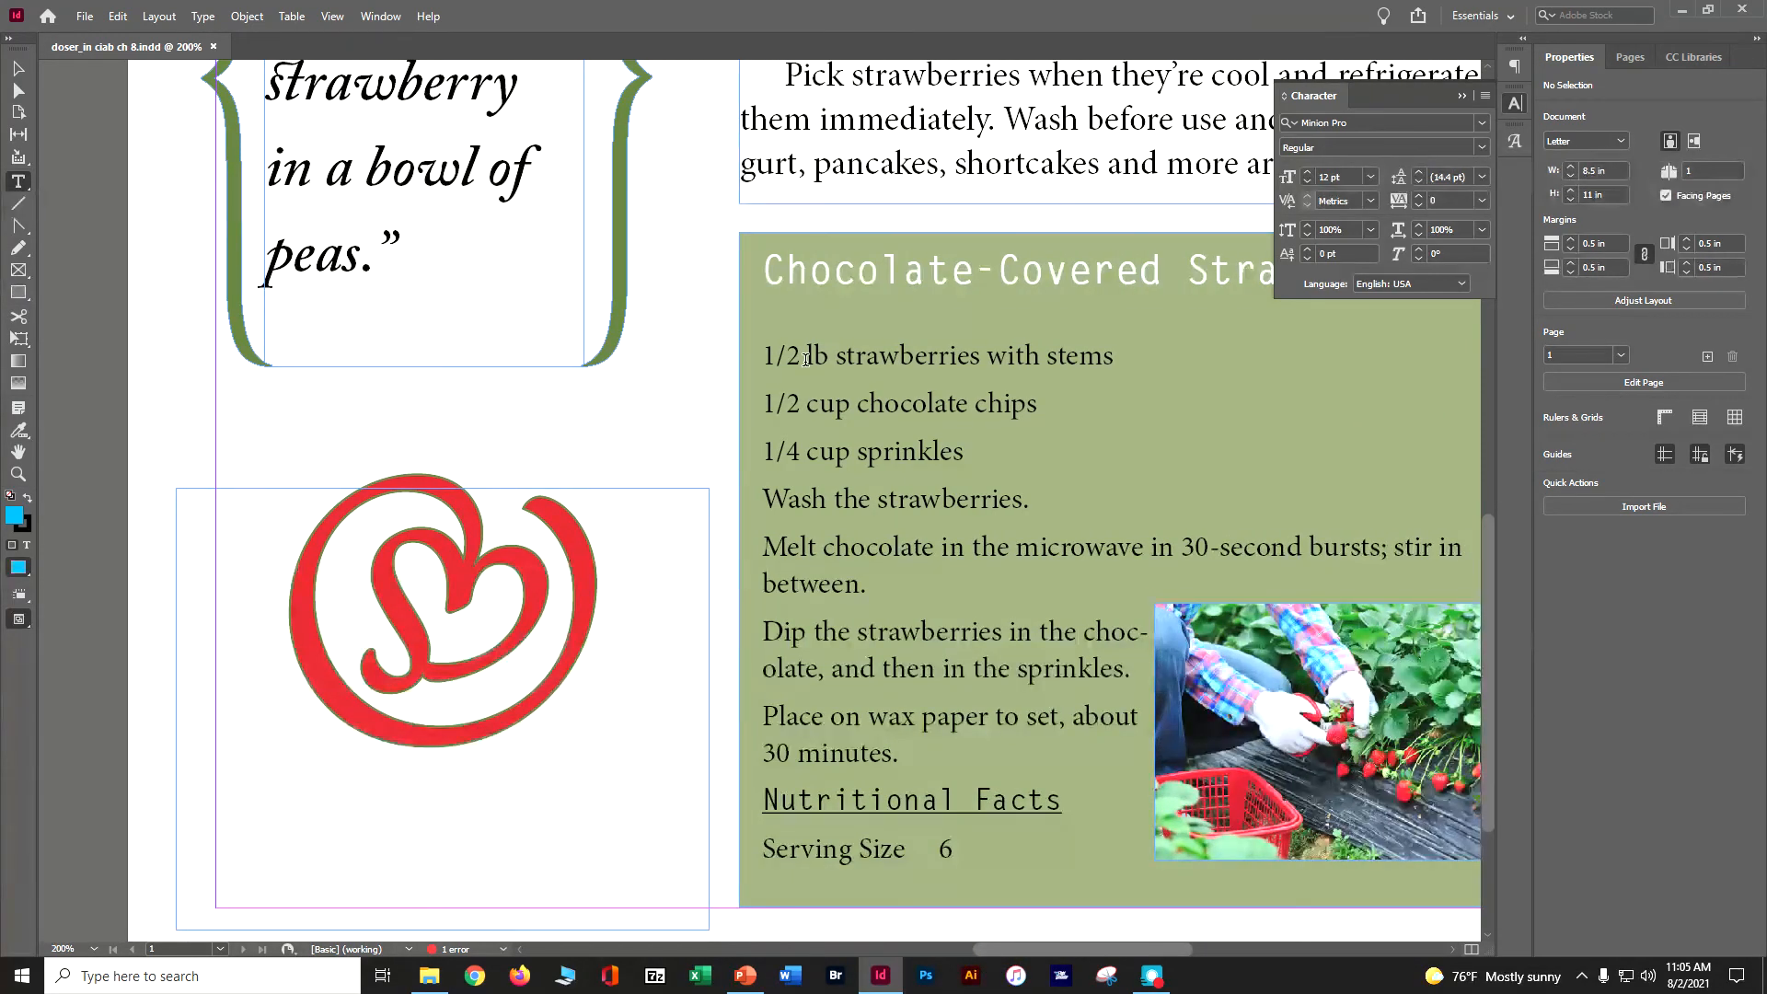
drag(799, 356, 763, 363)
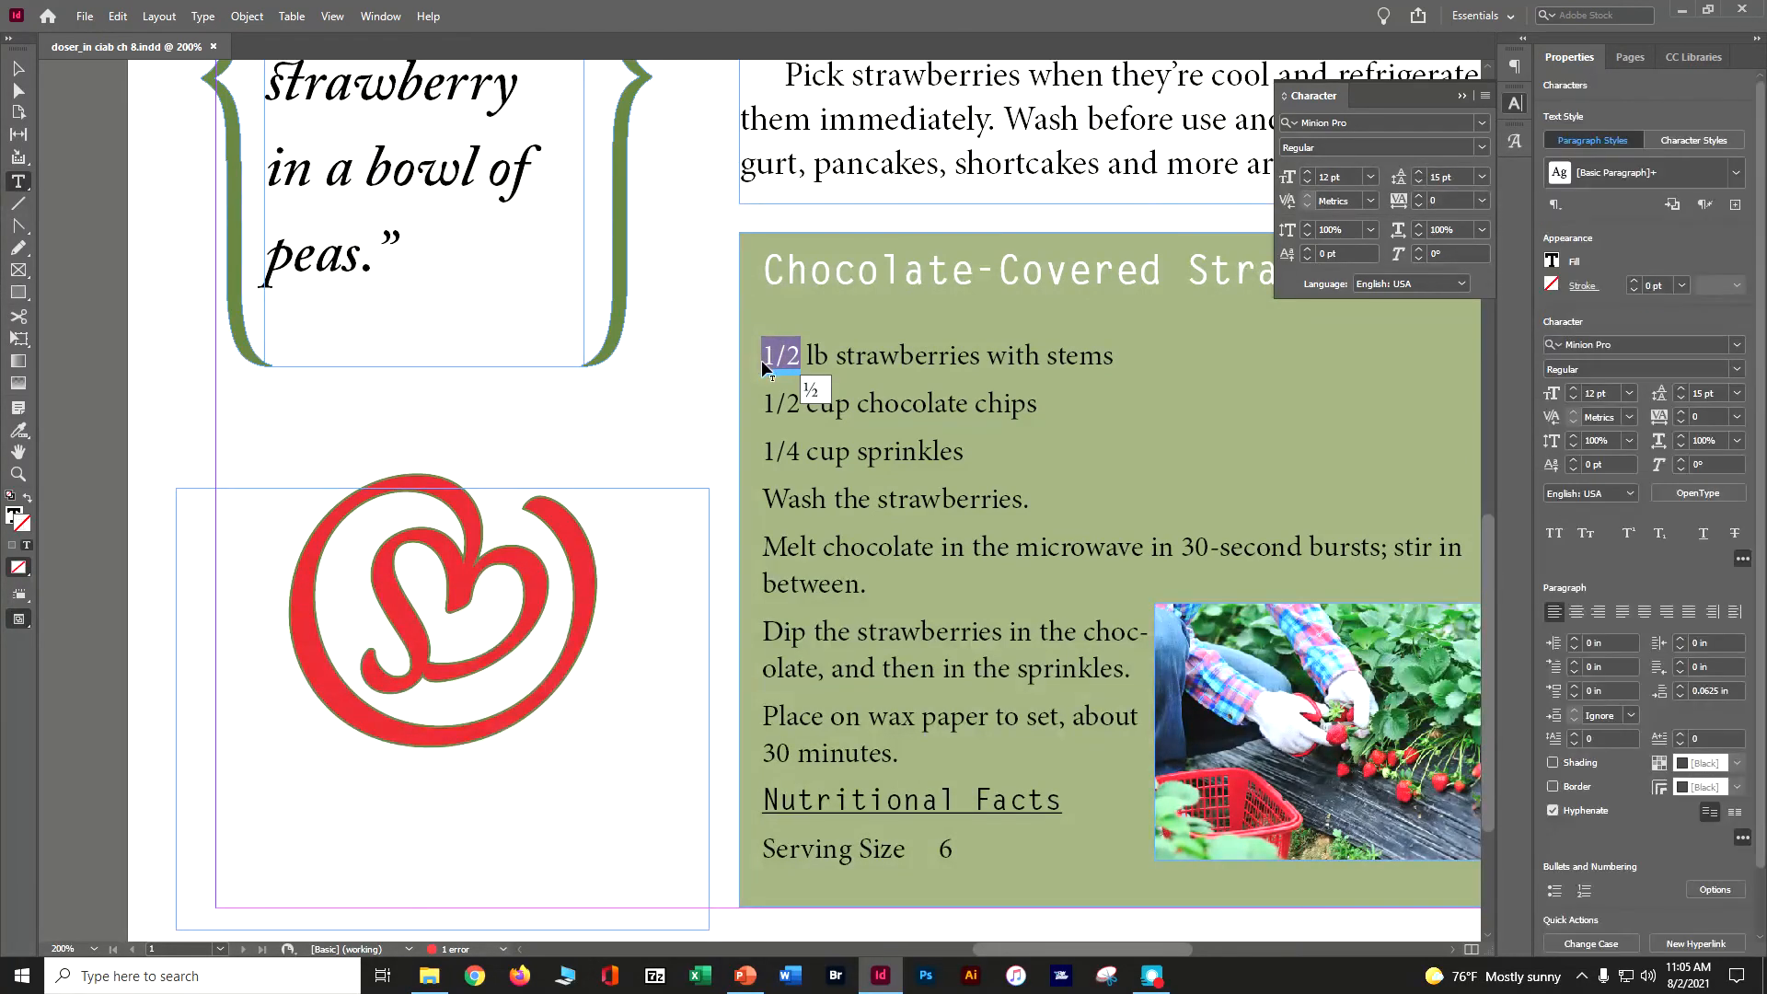
click(1512, 142)
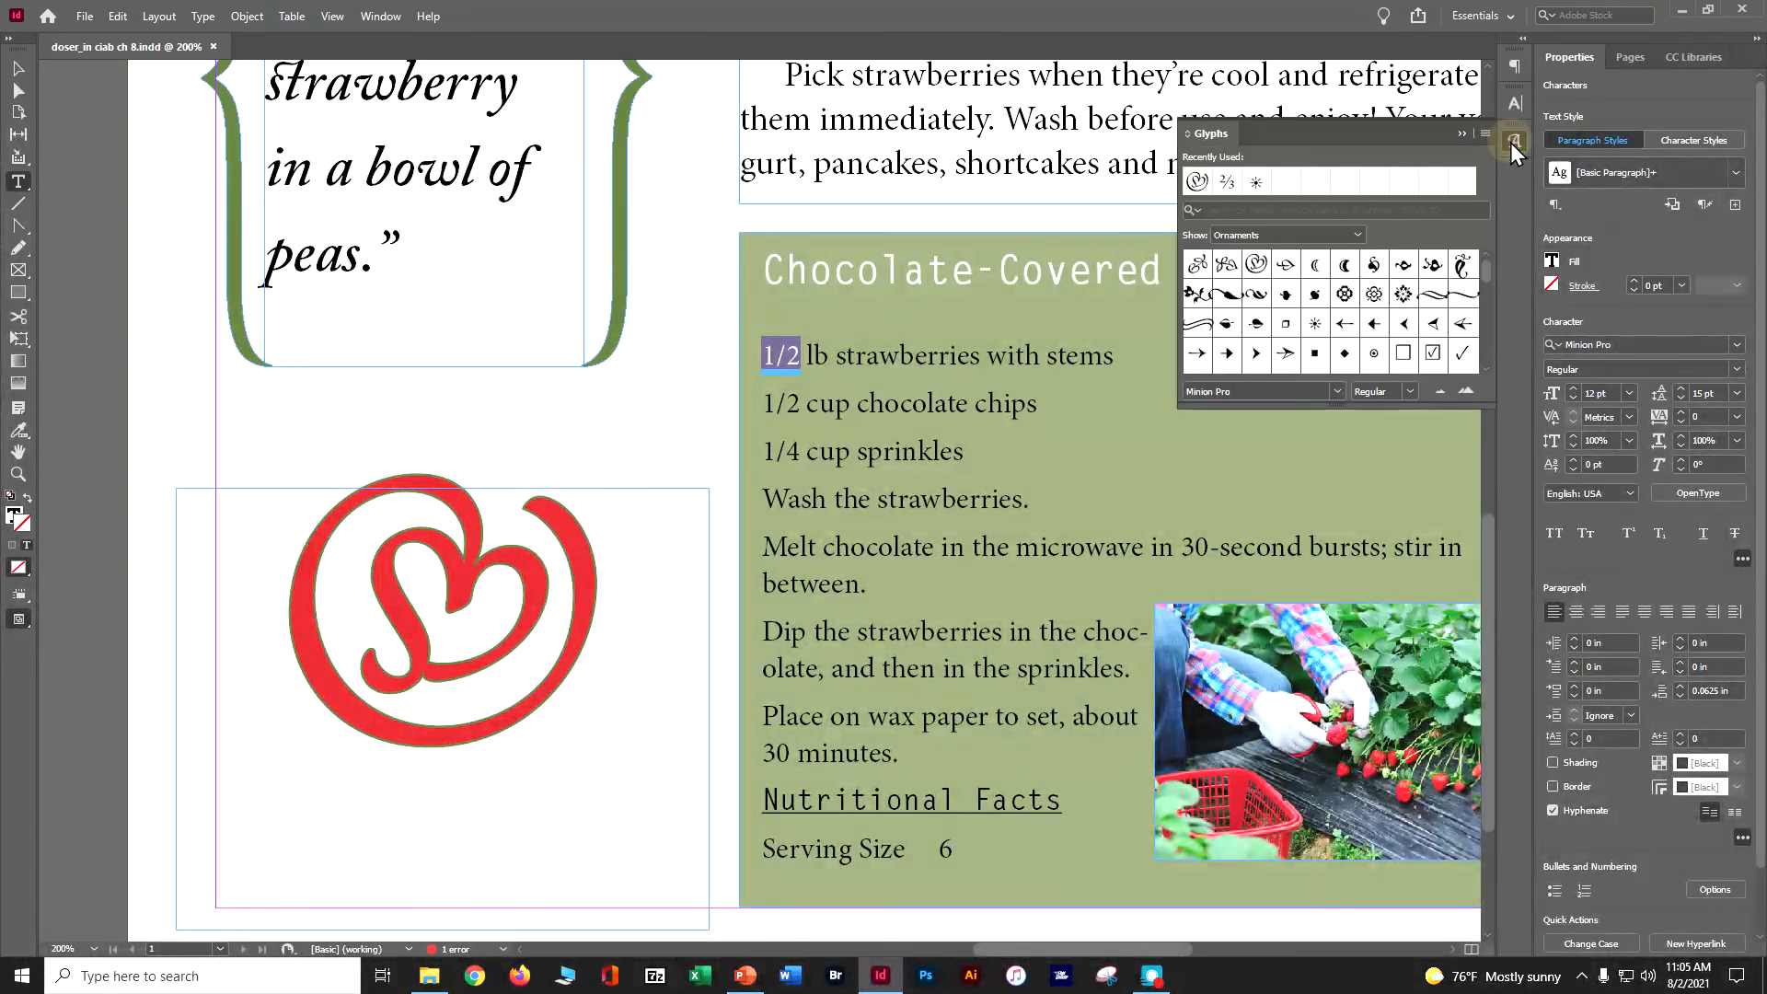
click(1305, 235)
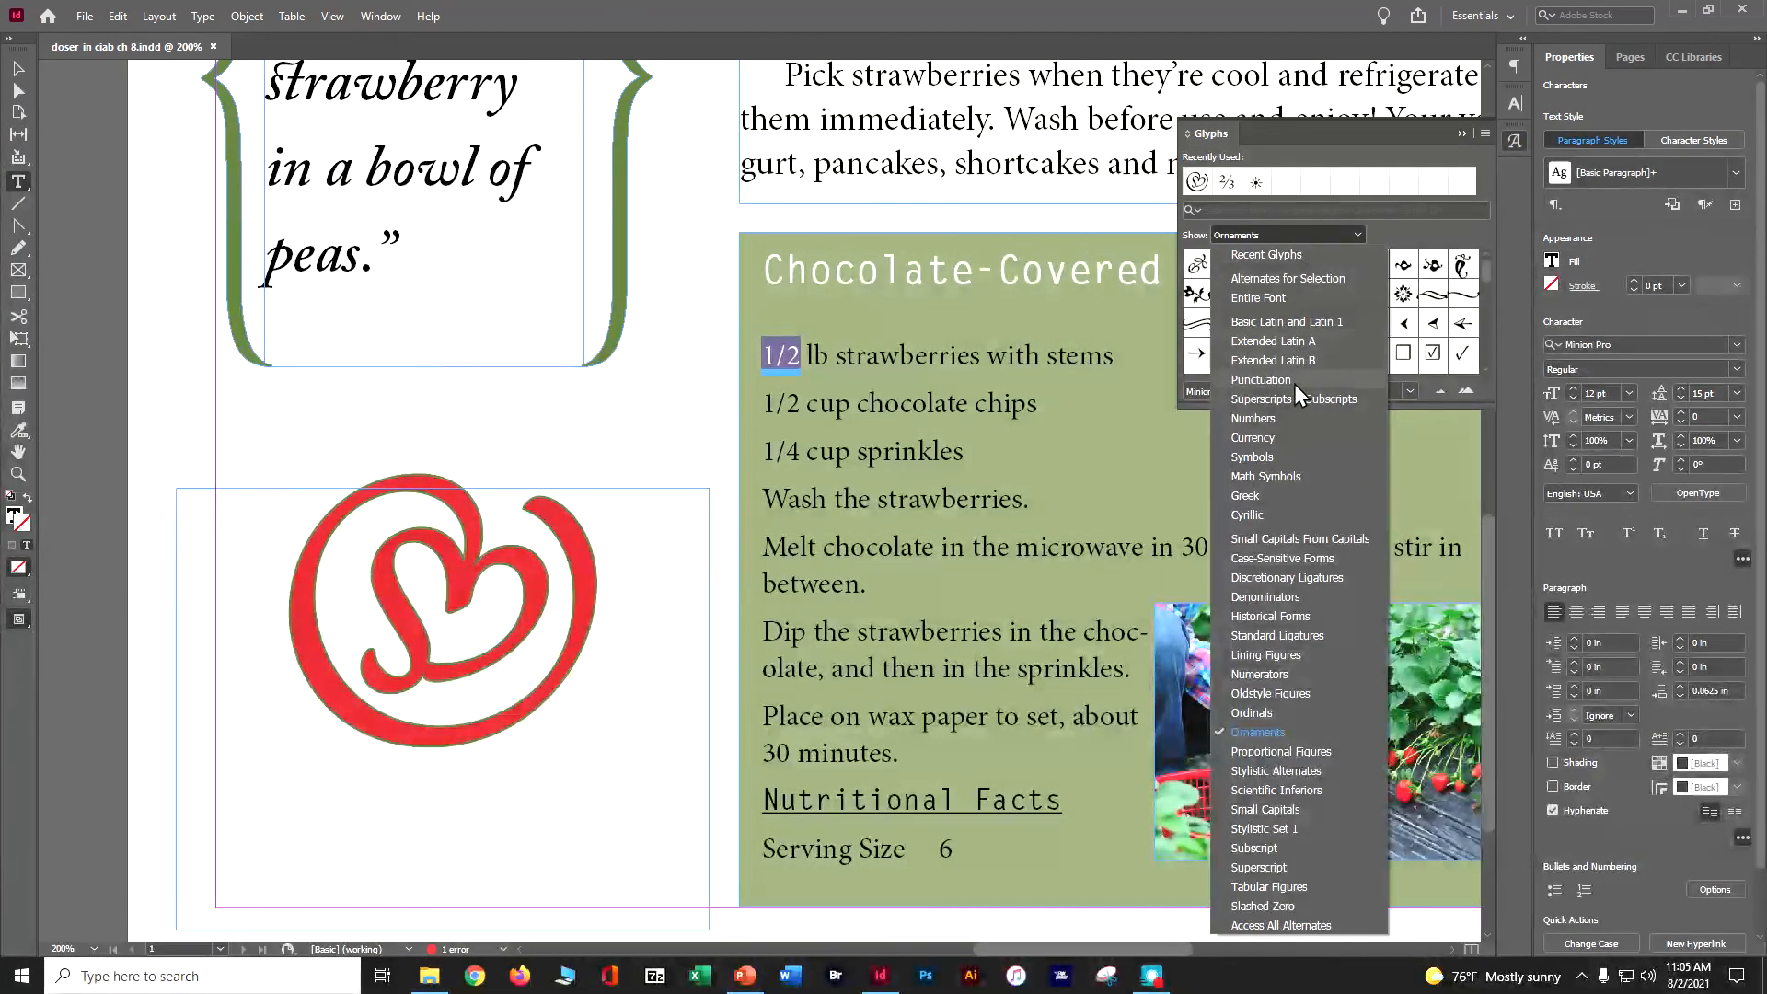
click(1294, 416)
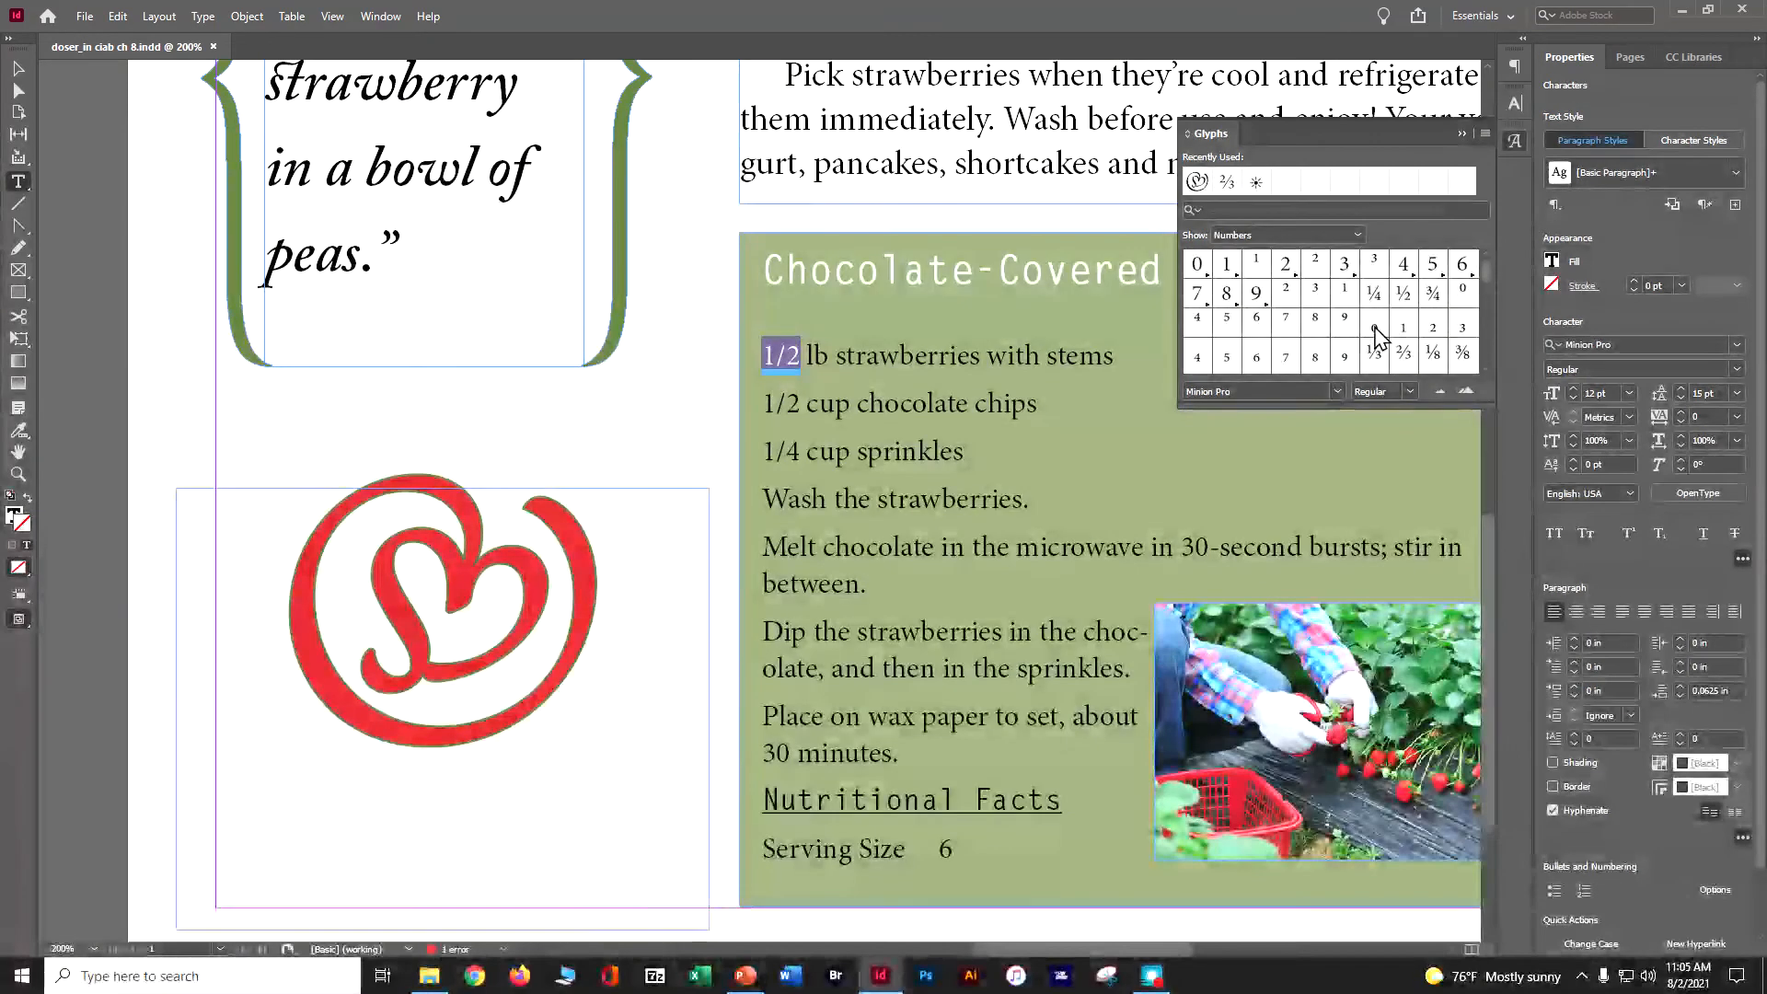
double_click(1403, 295)
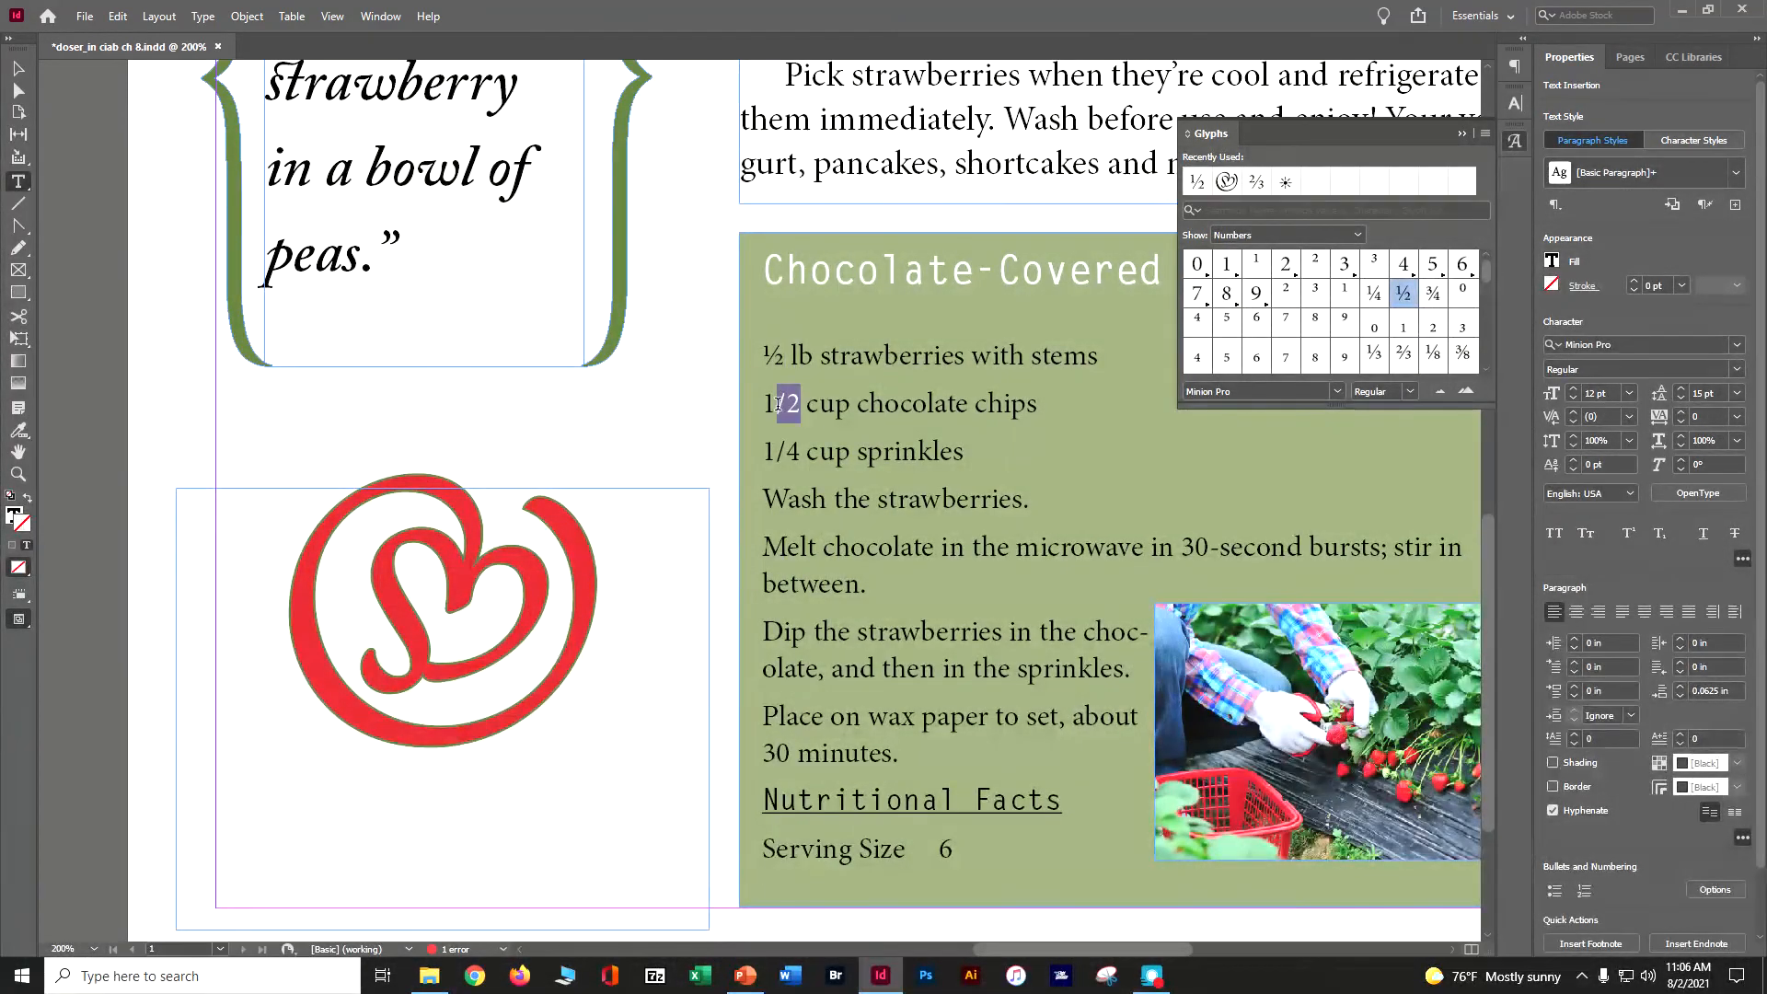
- Replace the 1/2 and 1/4 in the chocolate chips and sprinkles lines with the ½ and ¼ fraction glyphs, then save
drag(762, 406, 802, 406)
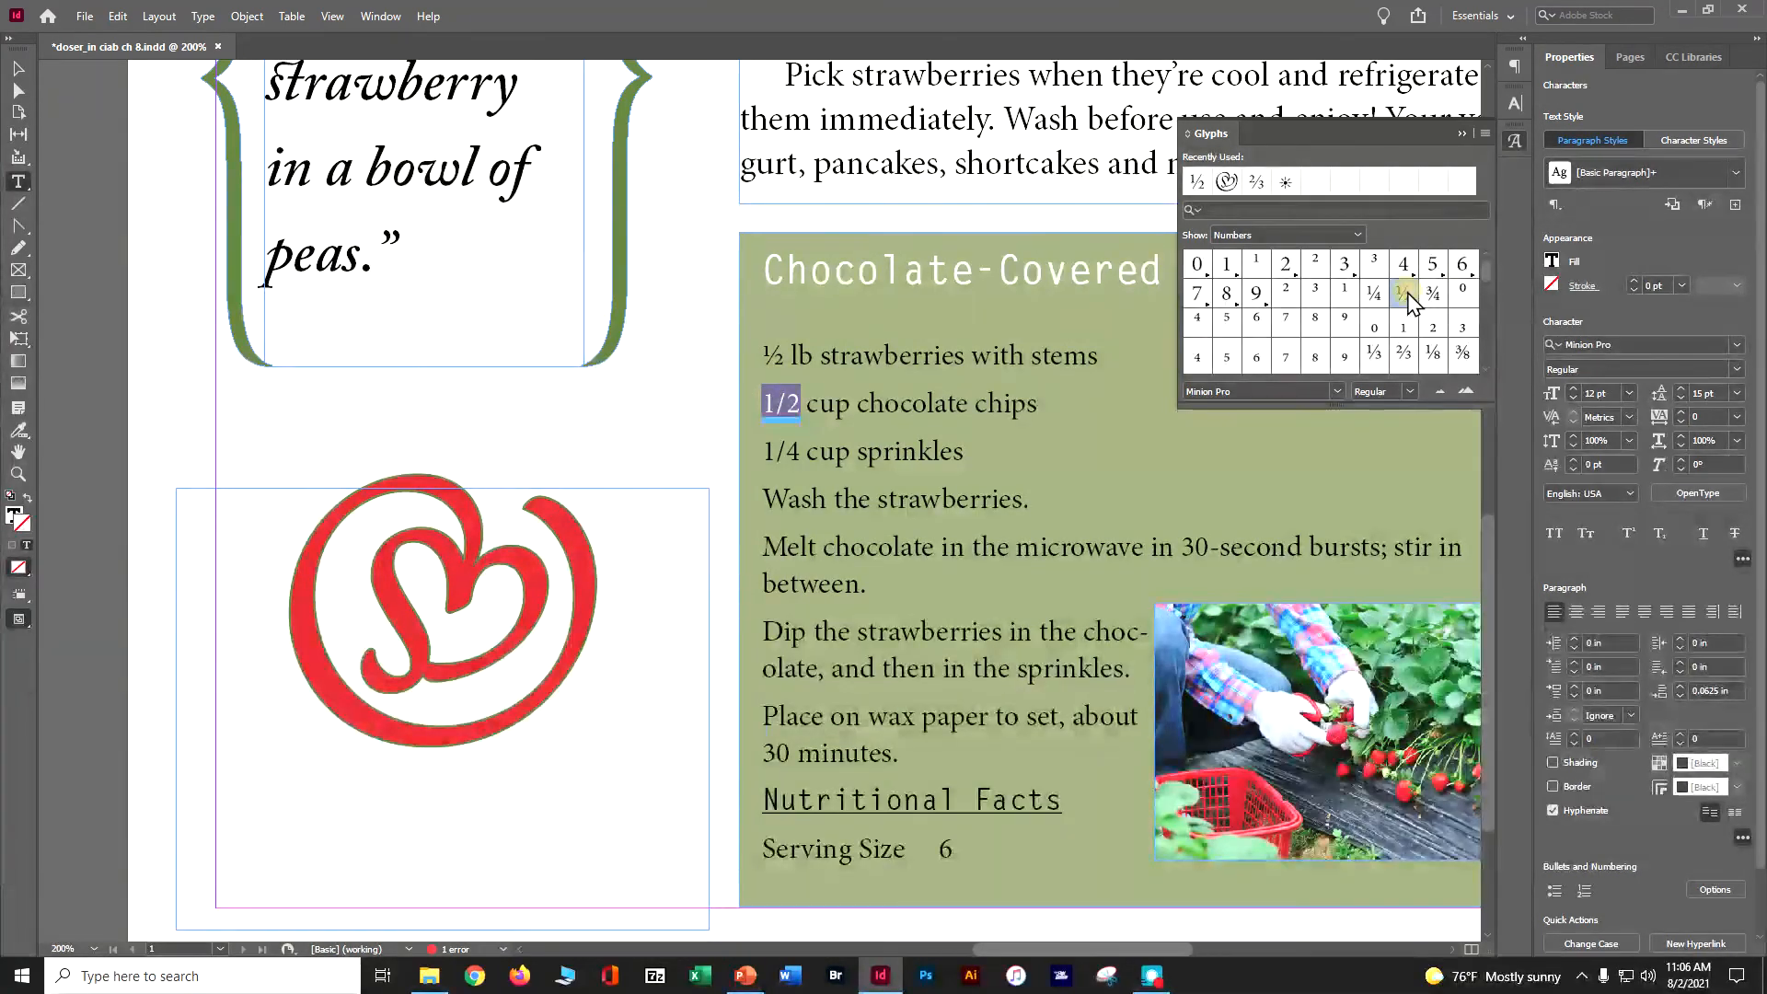
double_click(1404, 295)
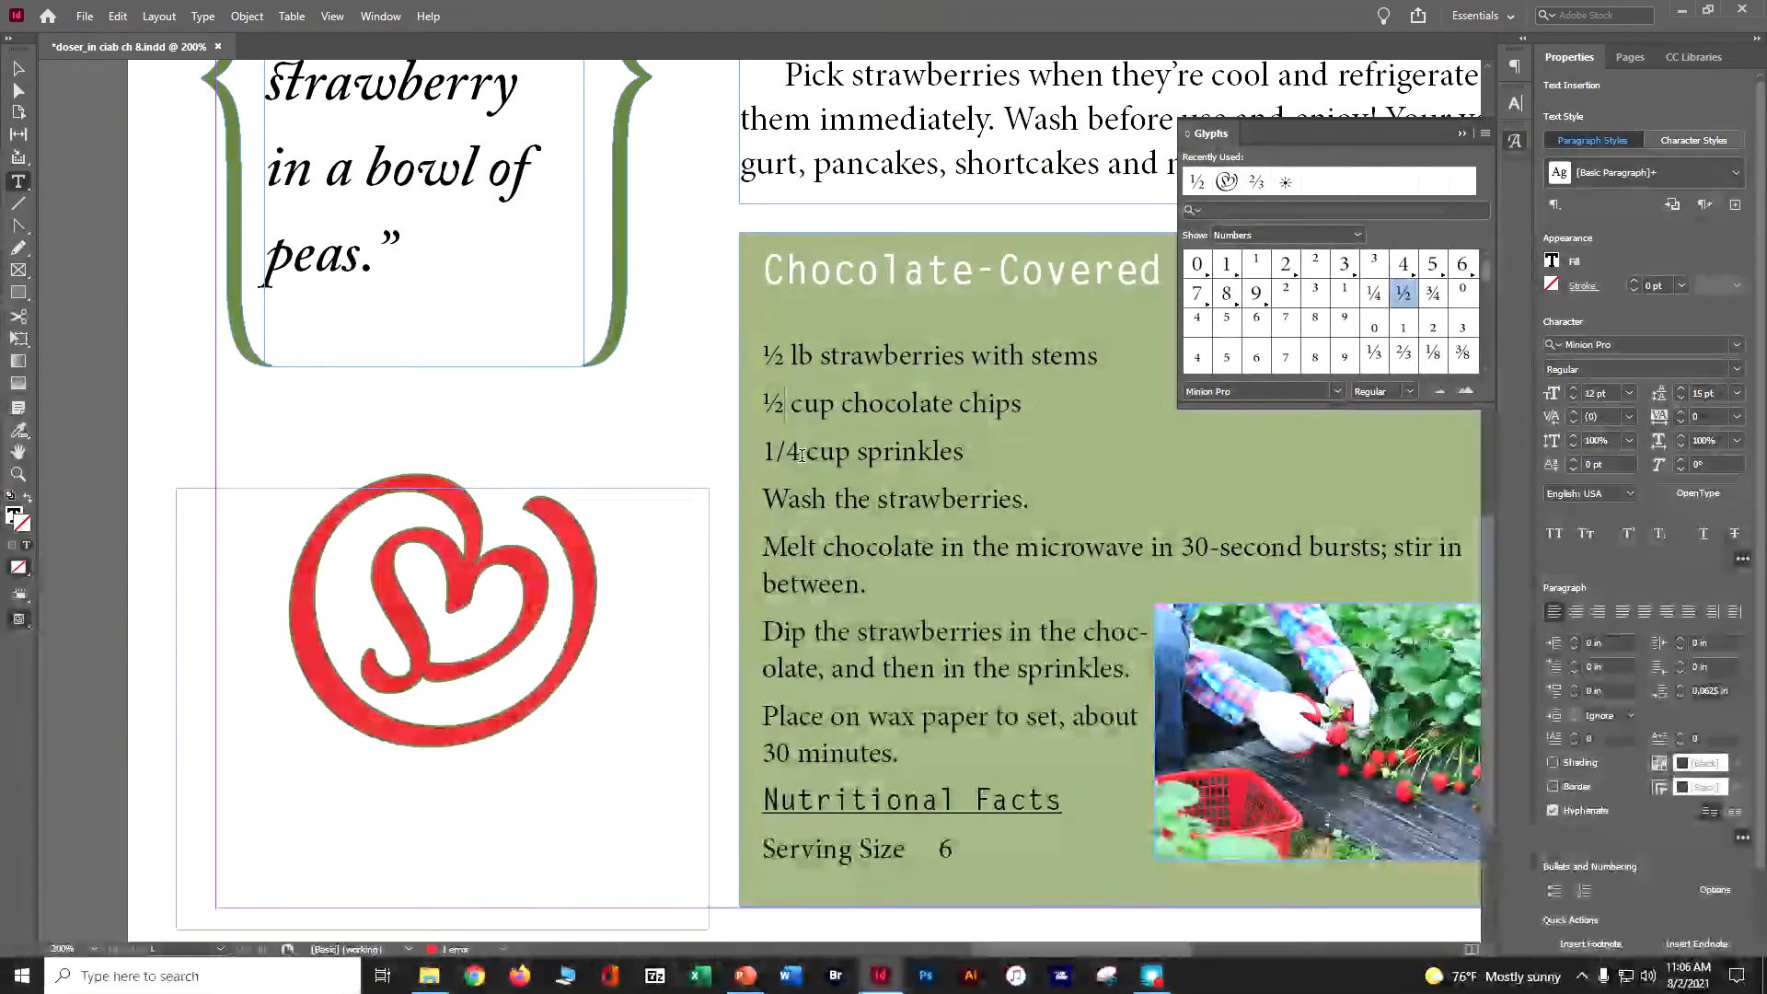
drag(805, 462, 737, 451)
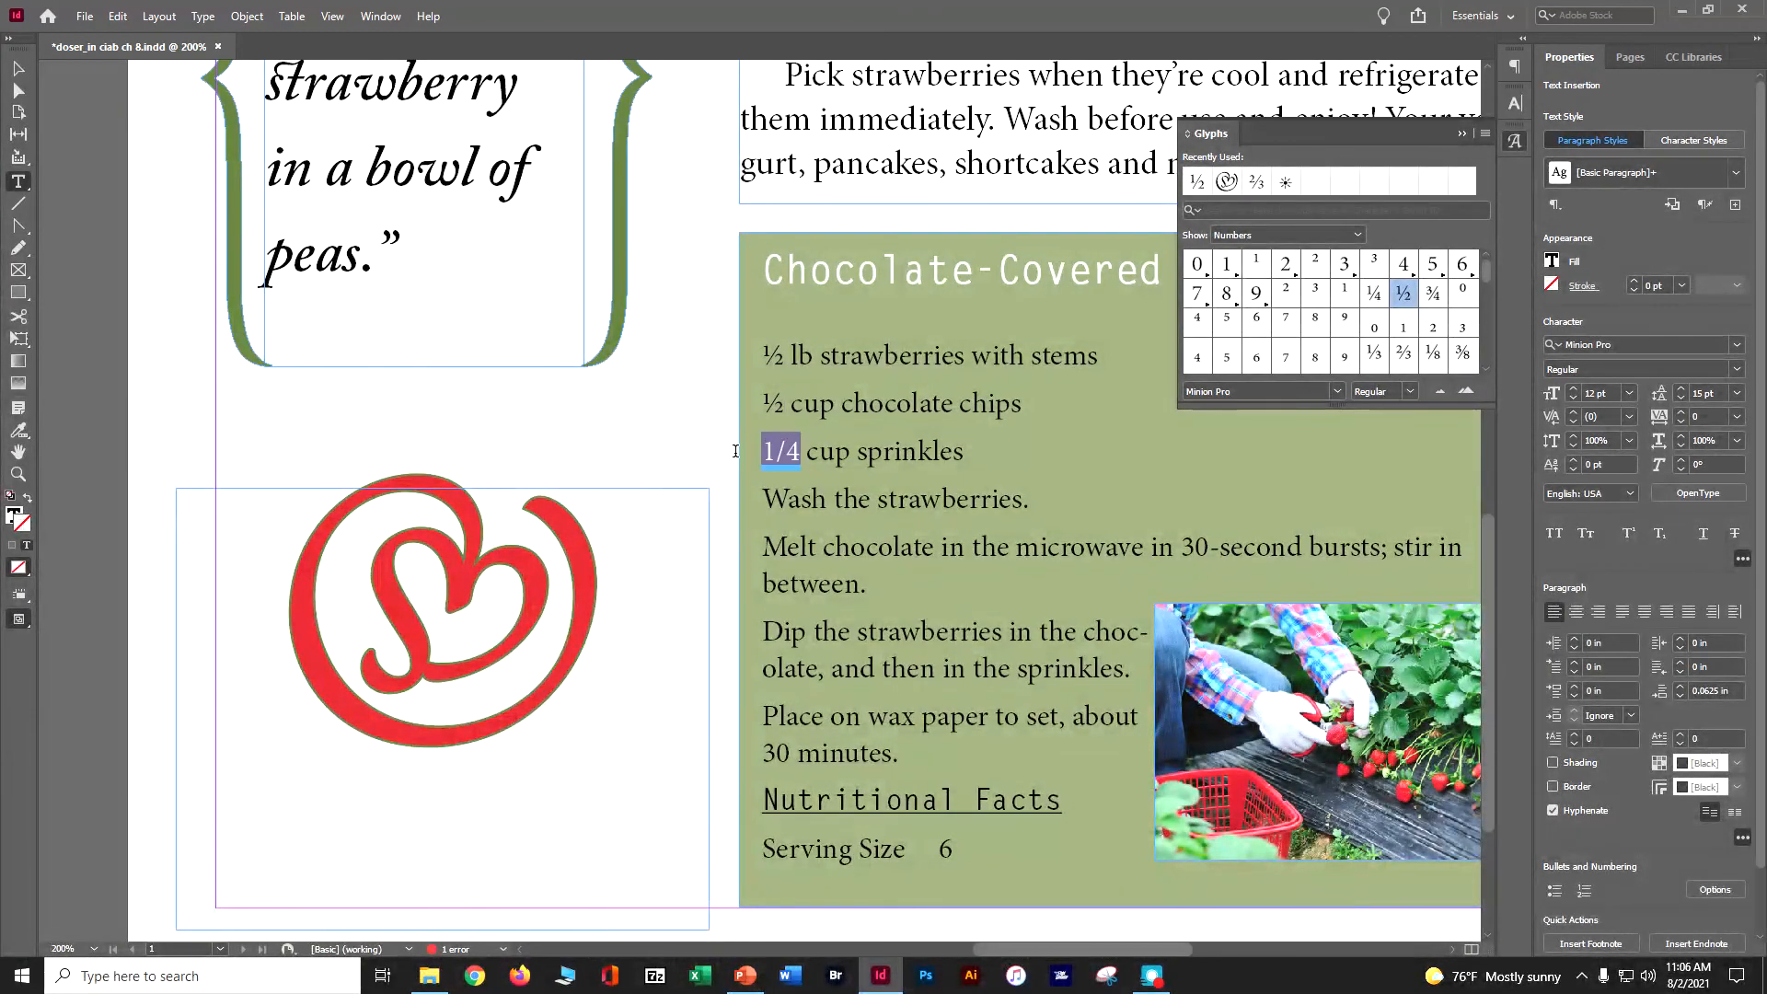
double_click(1374, 295)
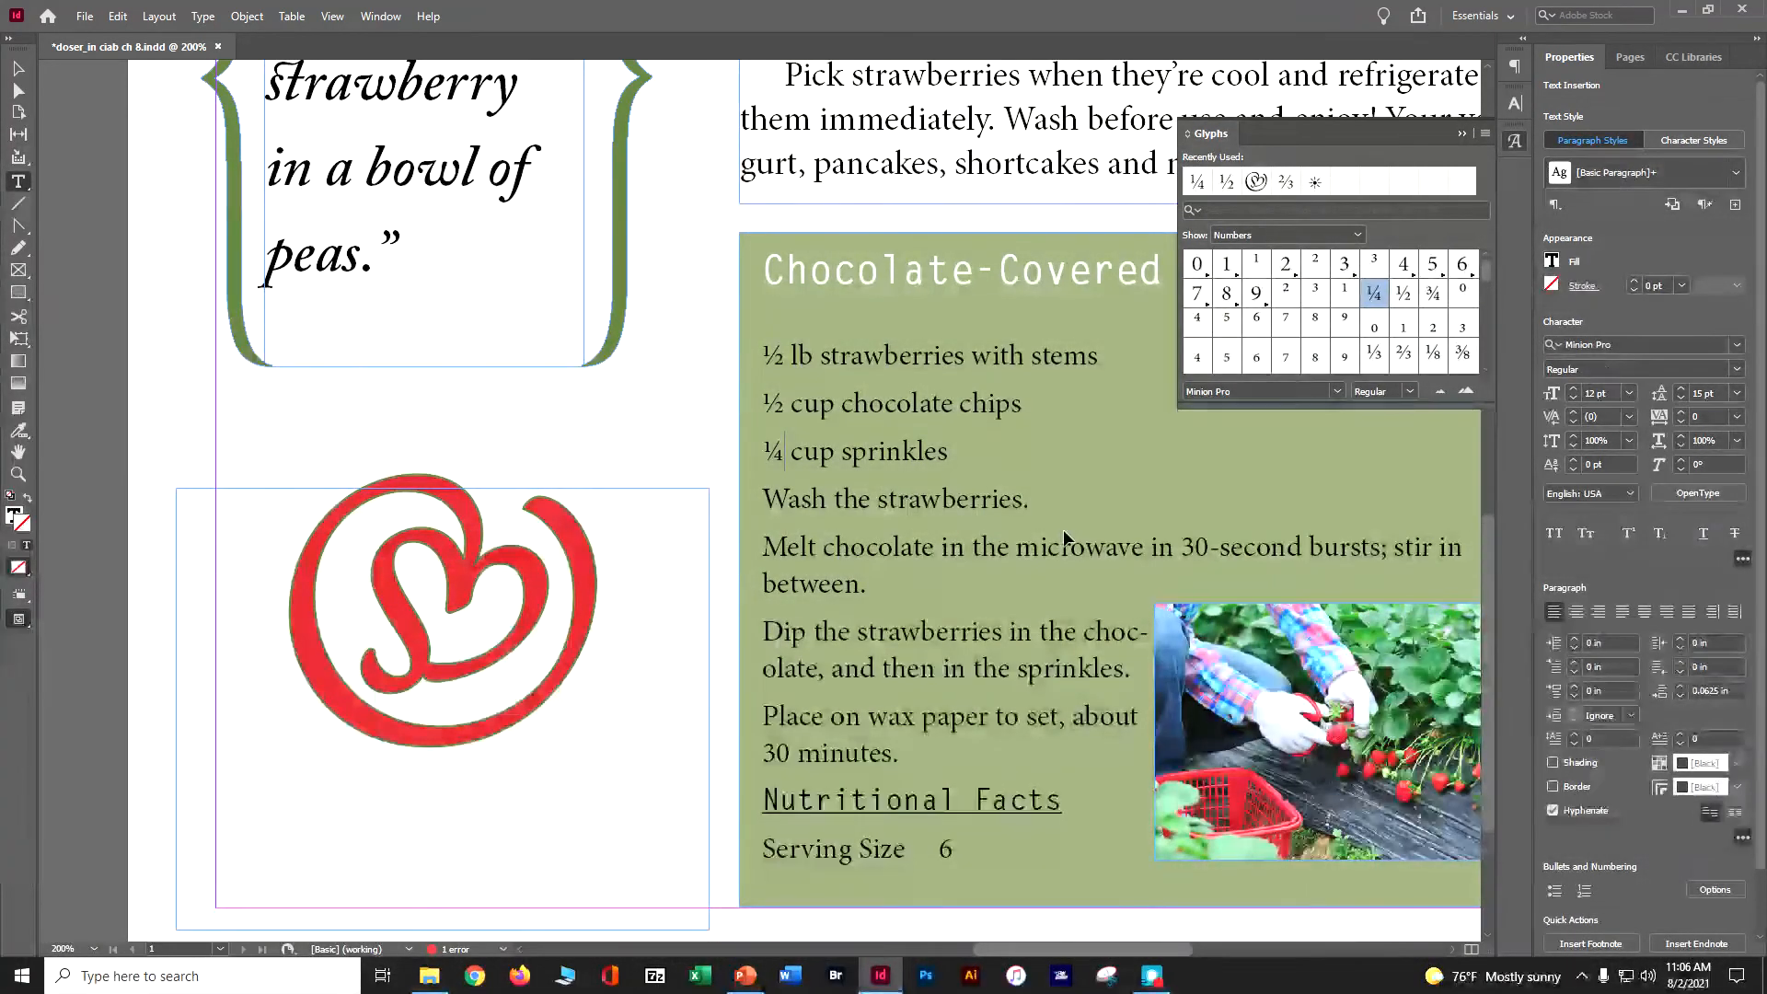
key(ctrl+s)
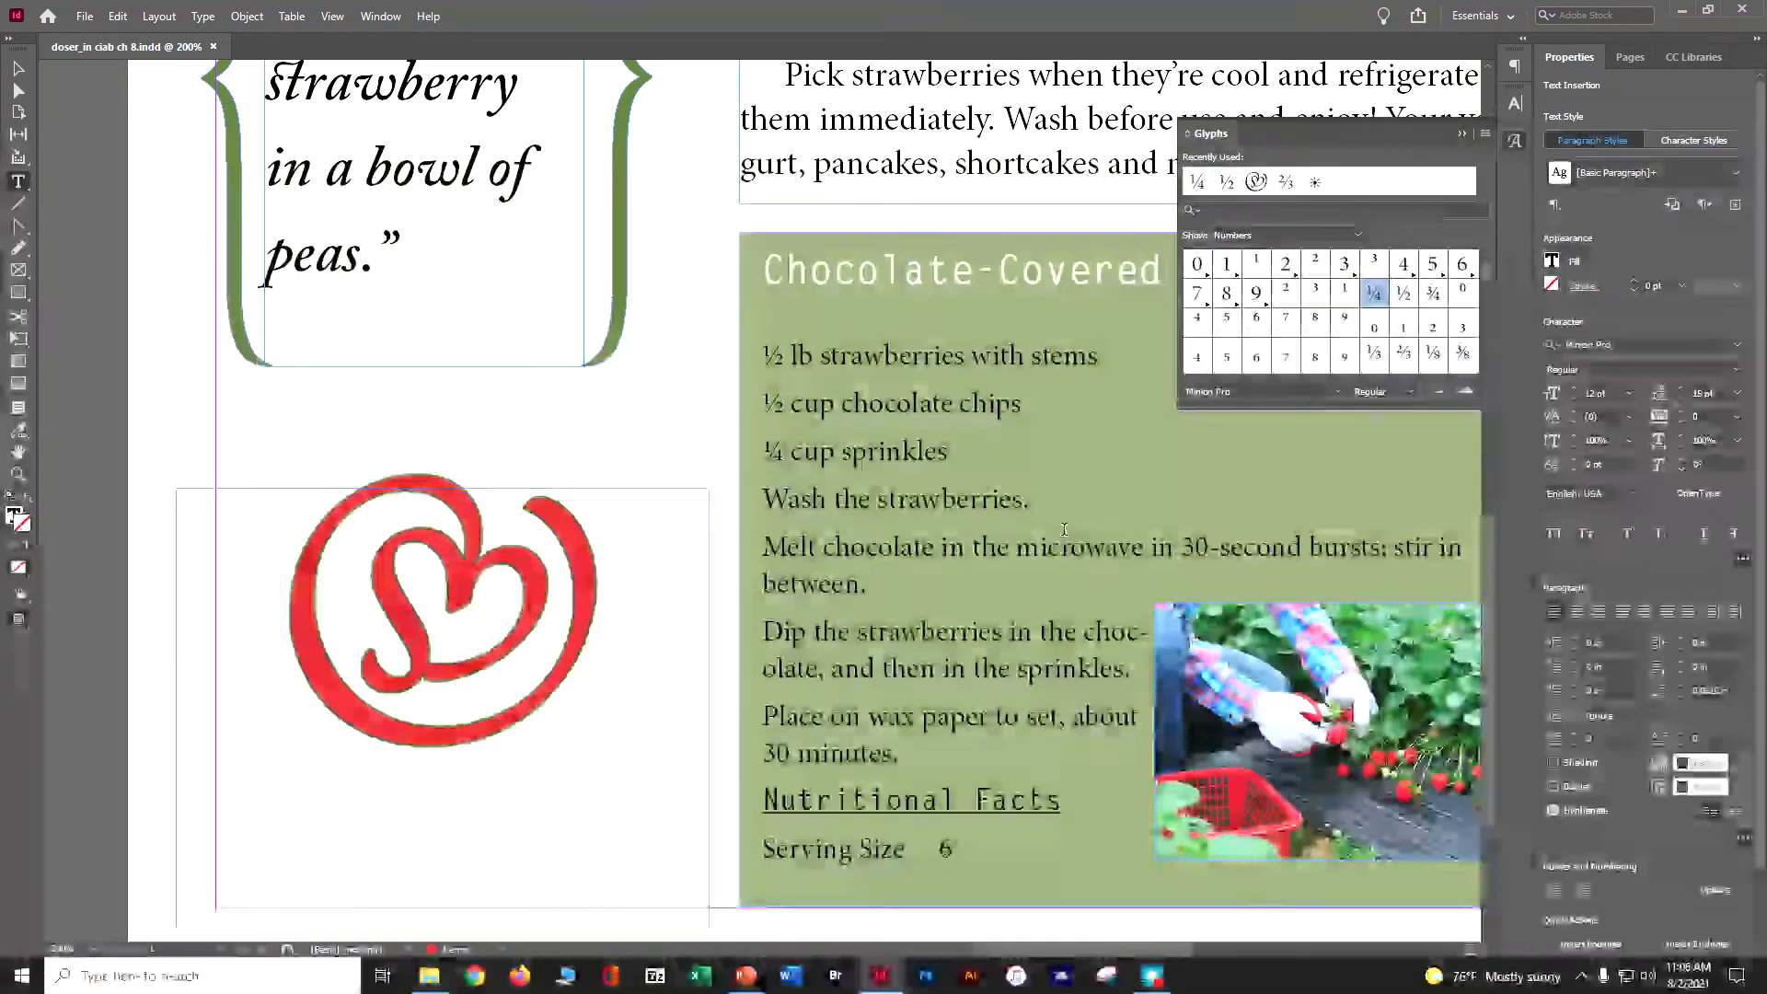
click(1462, 133)
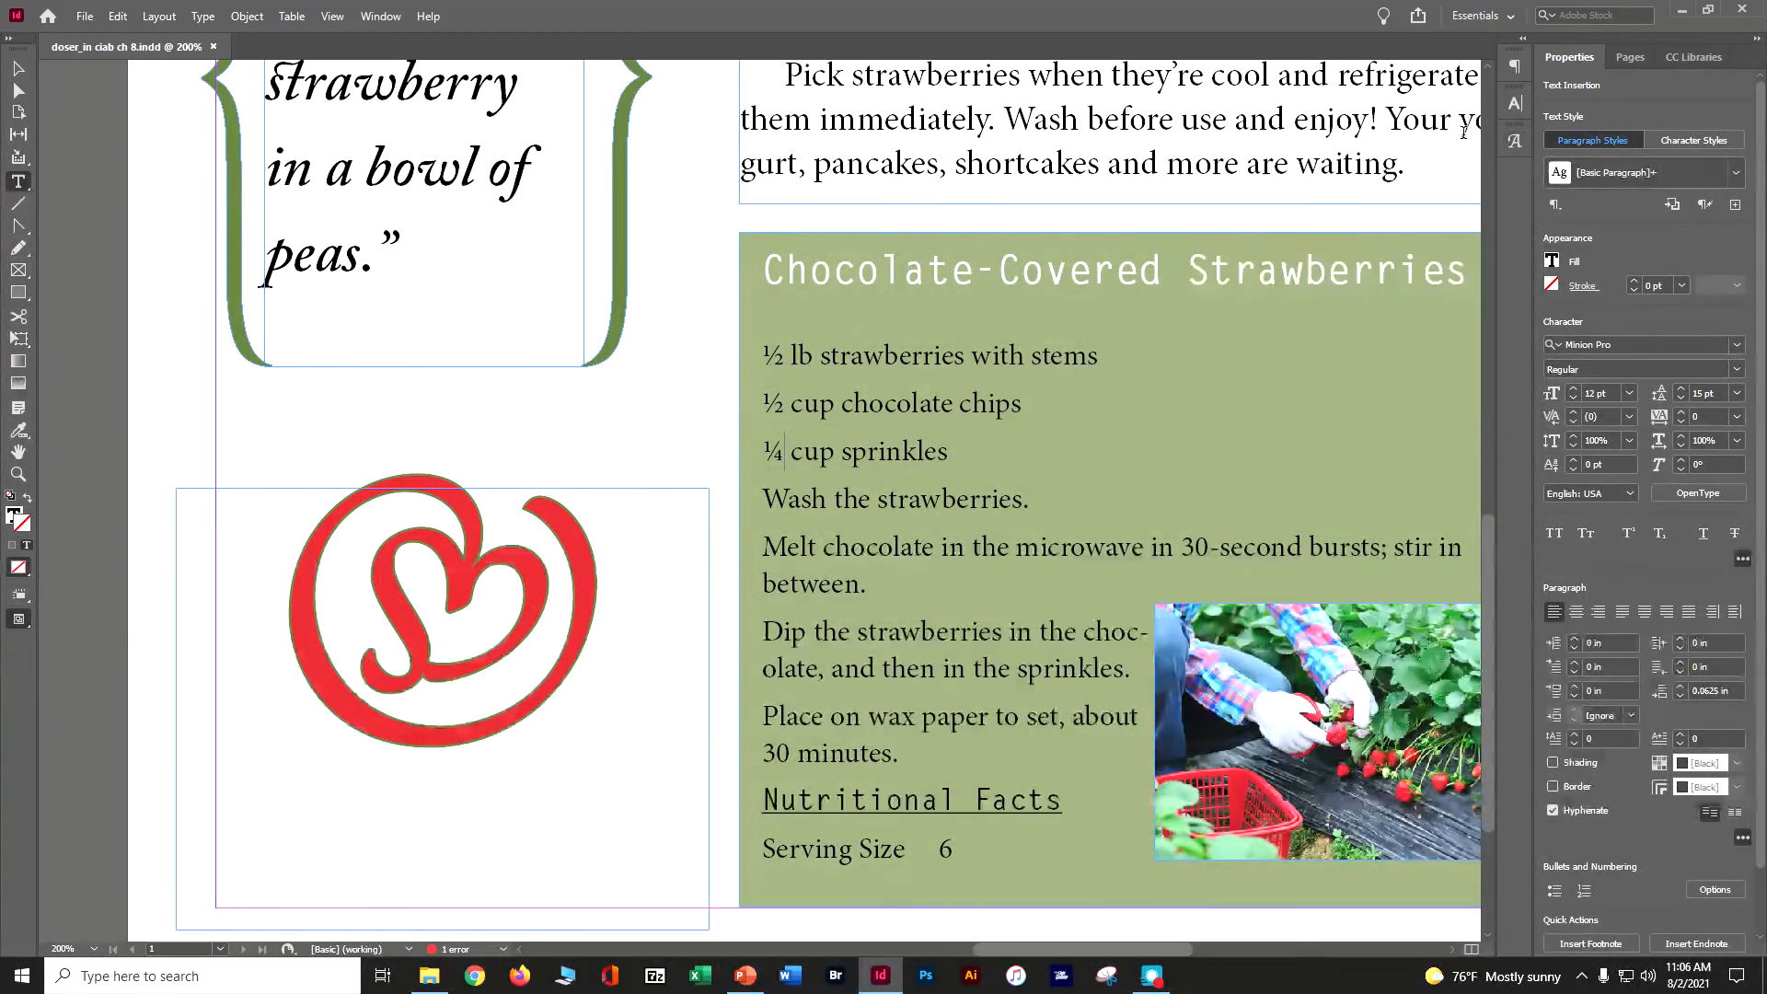
- Set the recipe text frame to 2 columns with a 0.25 in gutter in Text Frame Options
drag(1044, 952, 1099, 950)
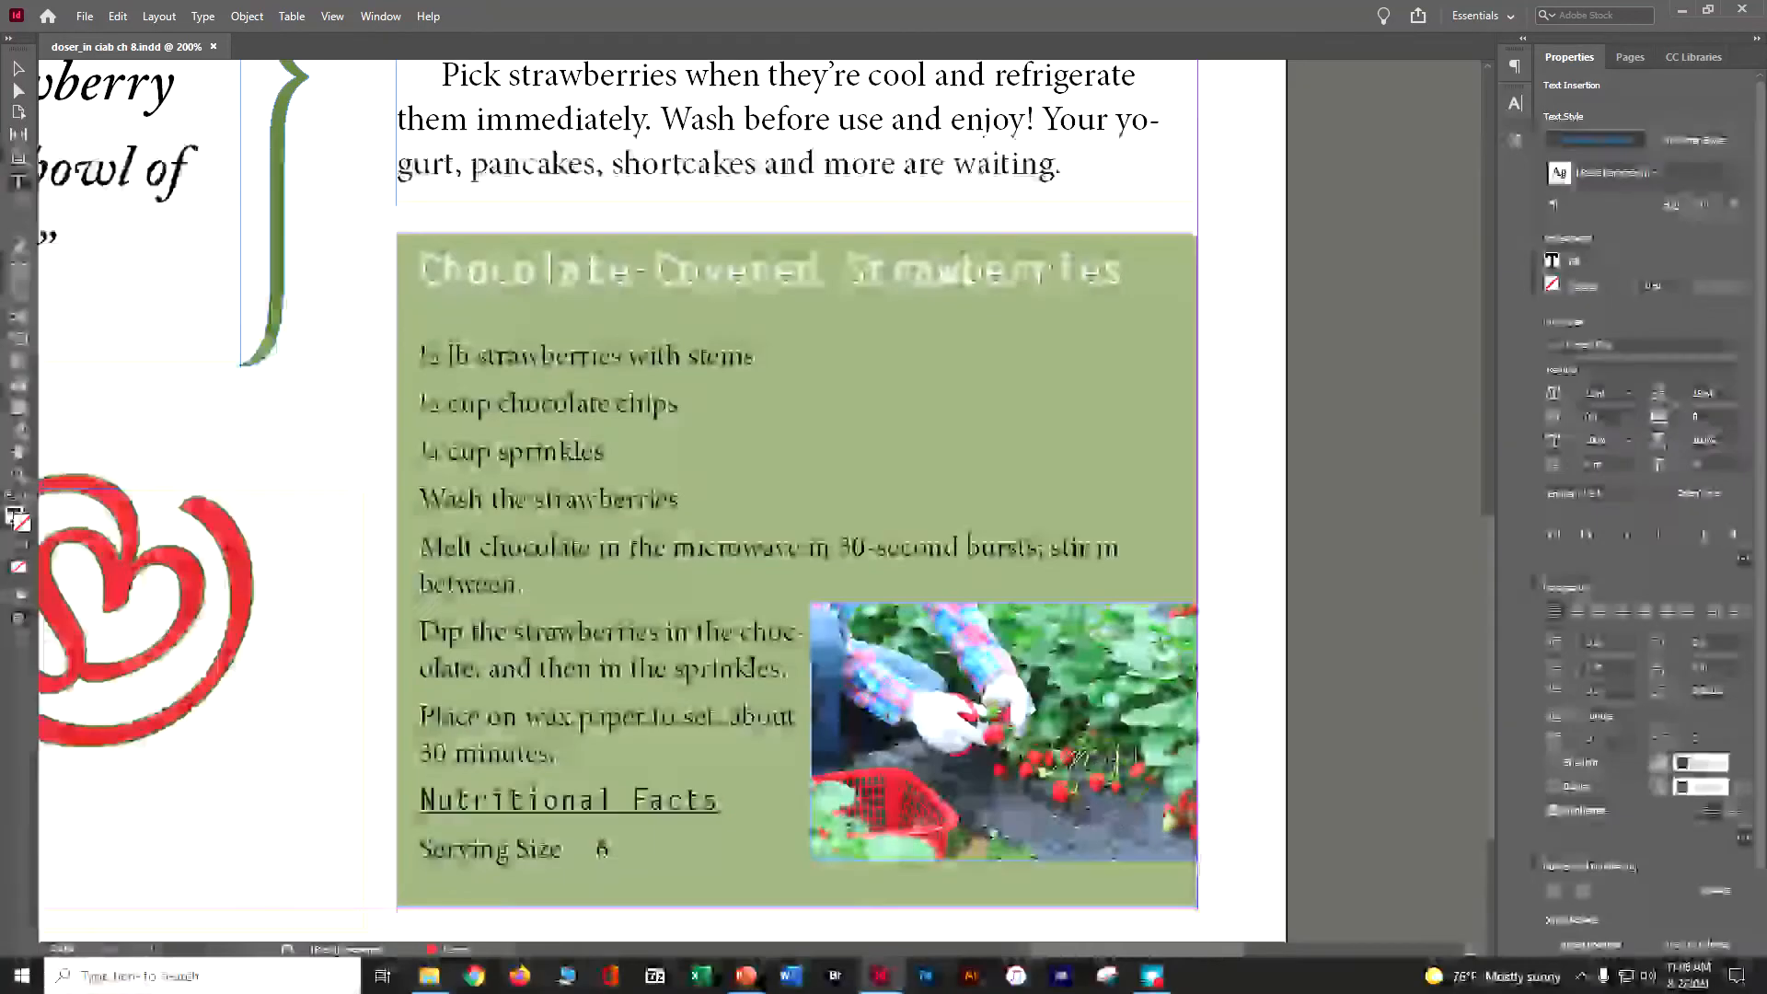
click(19, 69)
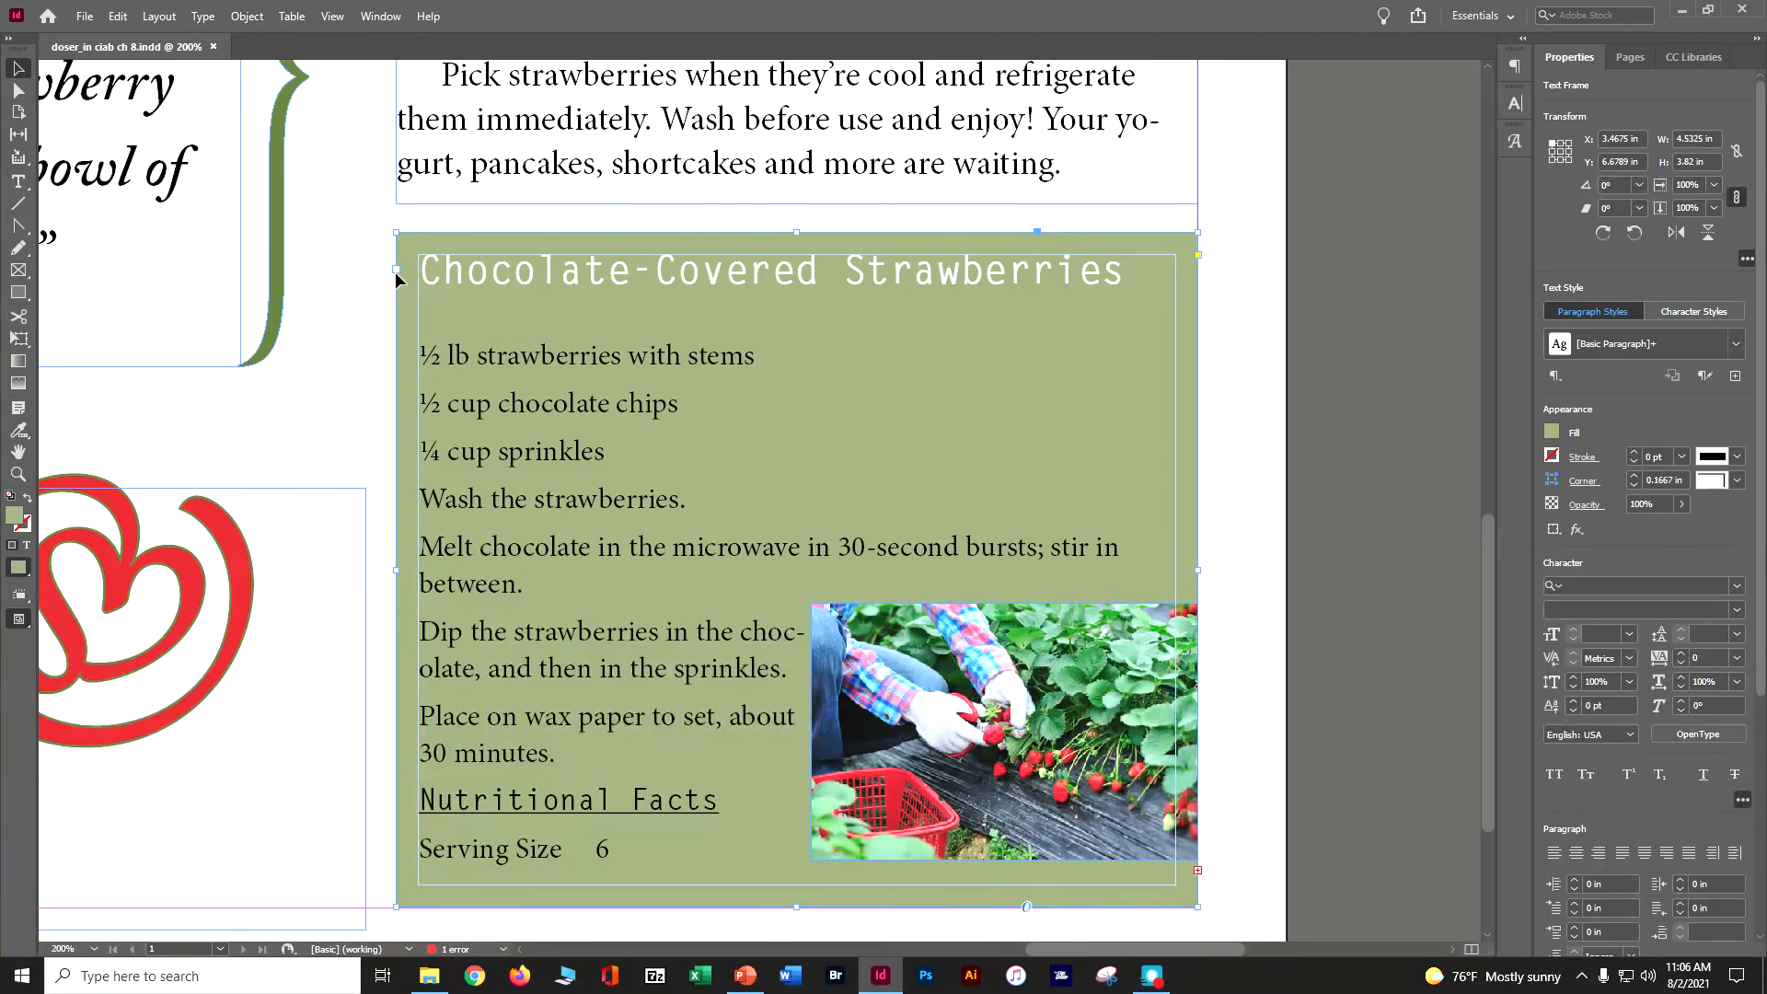
click(257, 17)
mouse_move(266, 84)
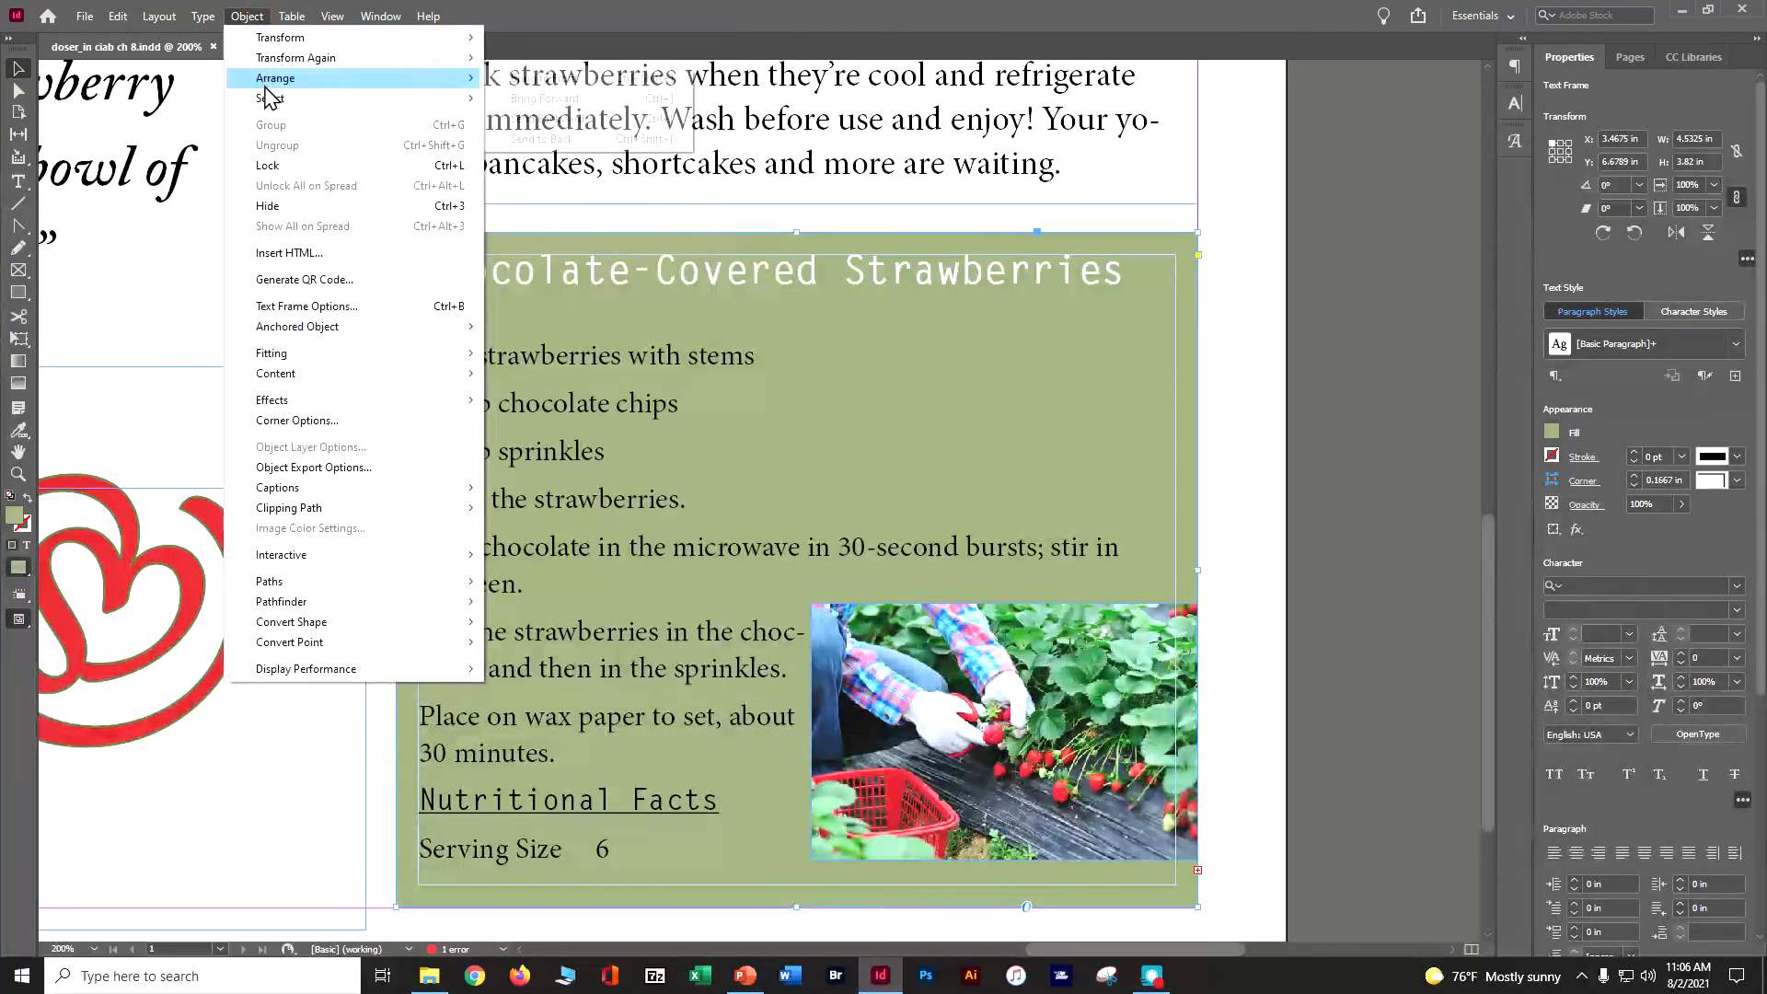
click(298, 307)
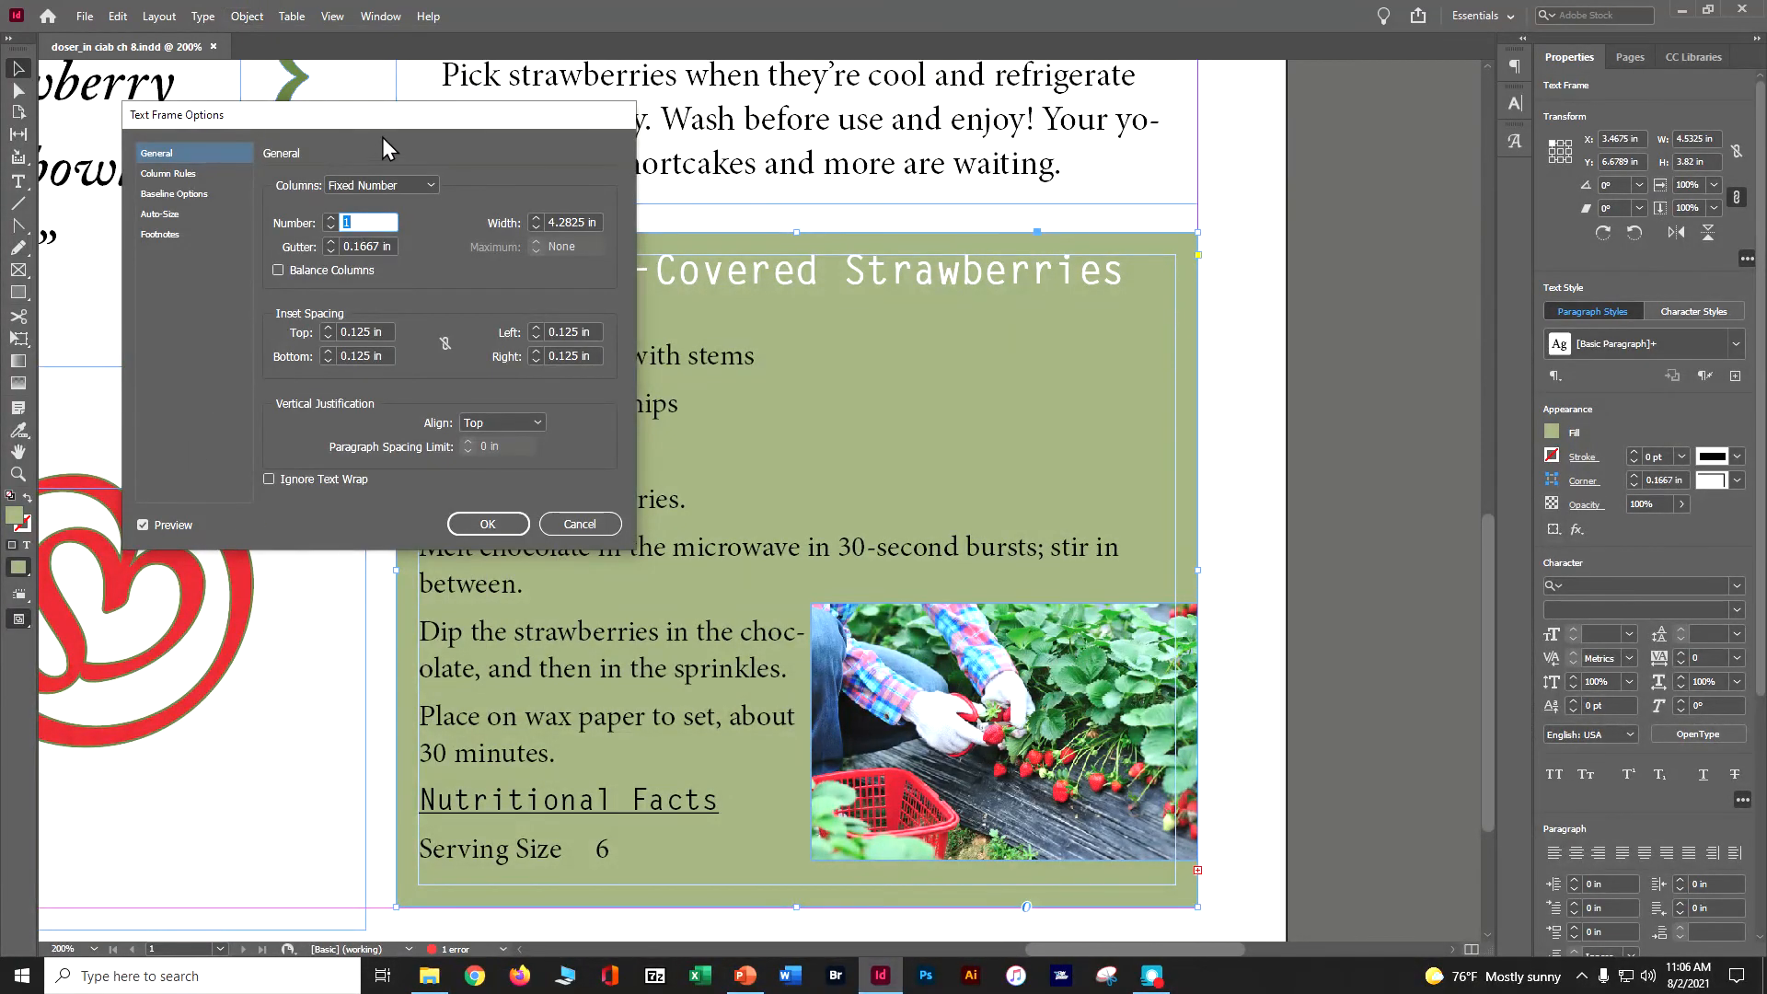
drag(405, 114, 1453, 74)
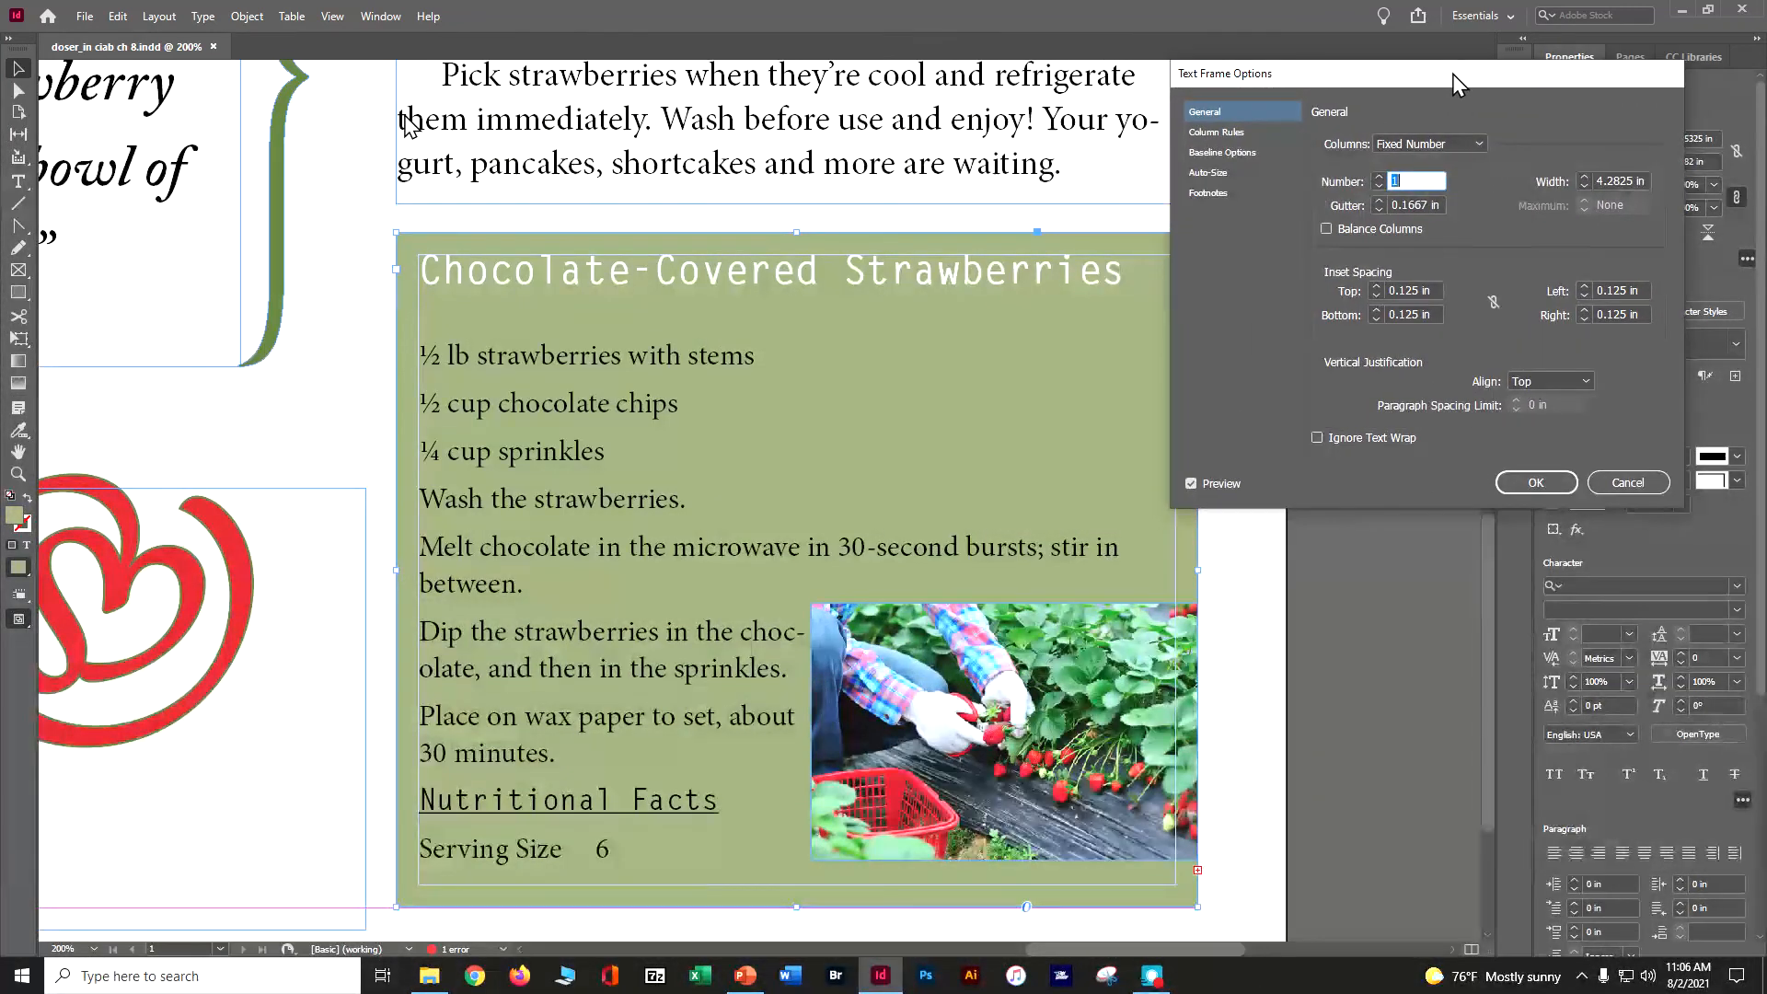
click(1379, 176)
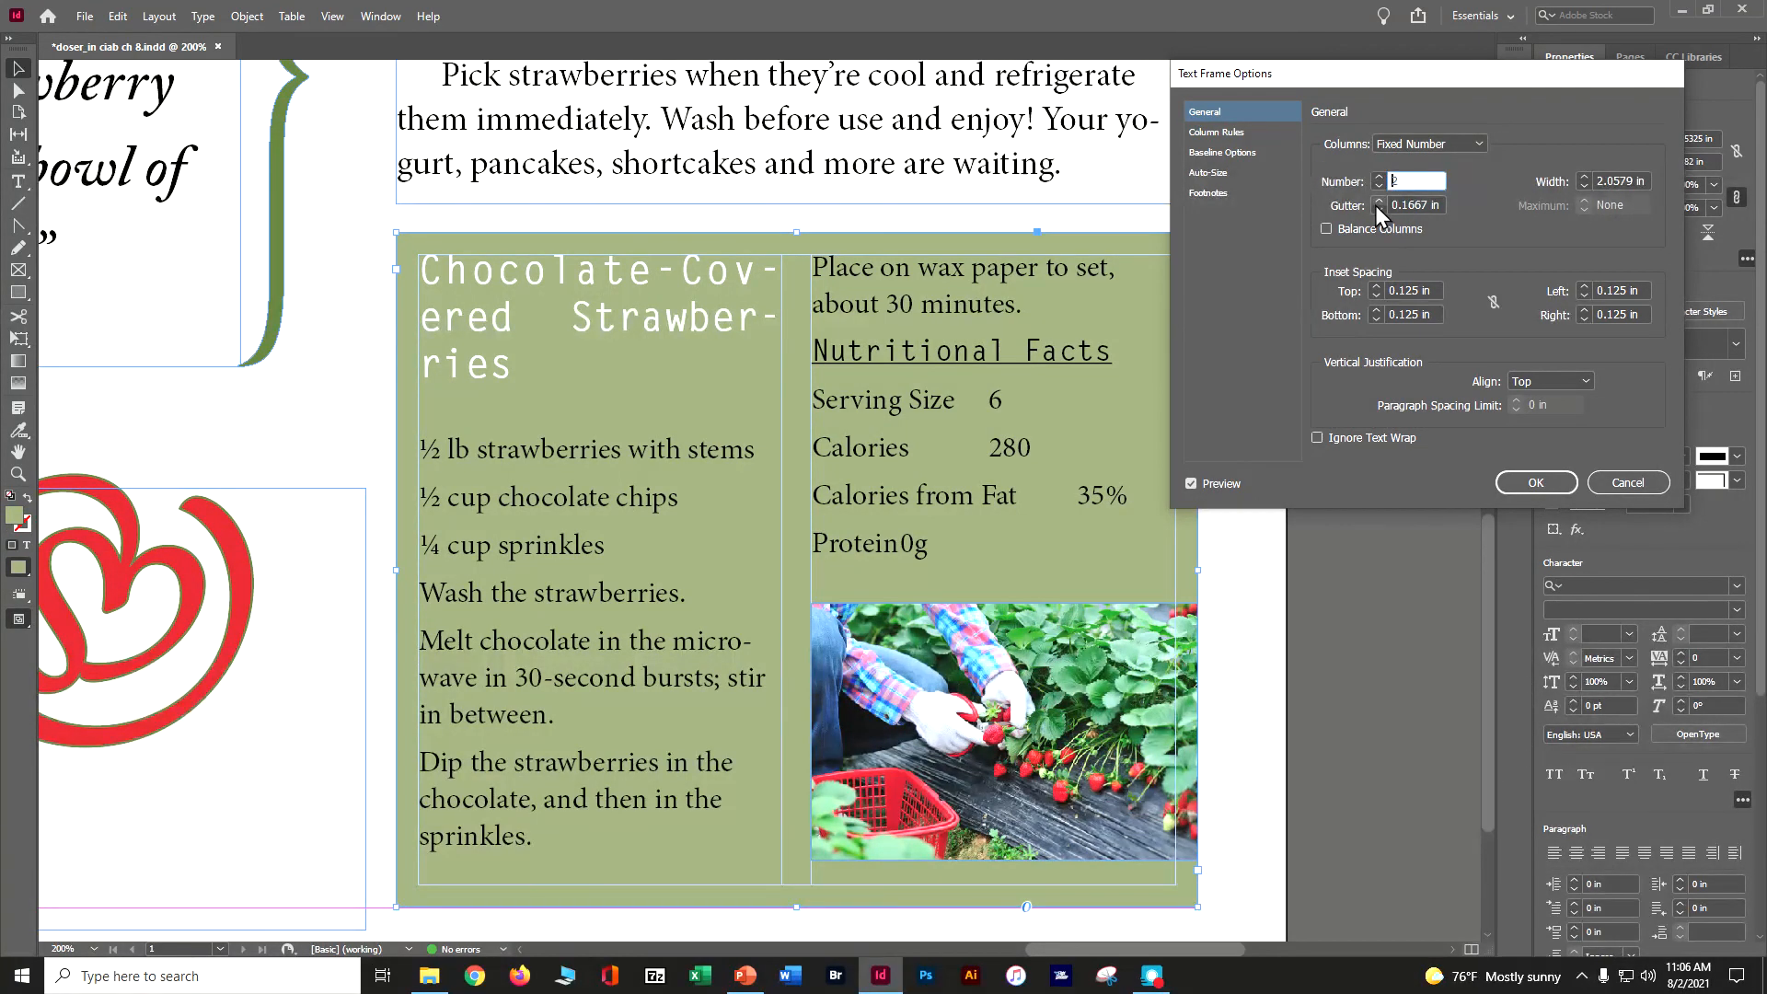
click(1379, 201)
click(1378, 201)
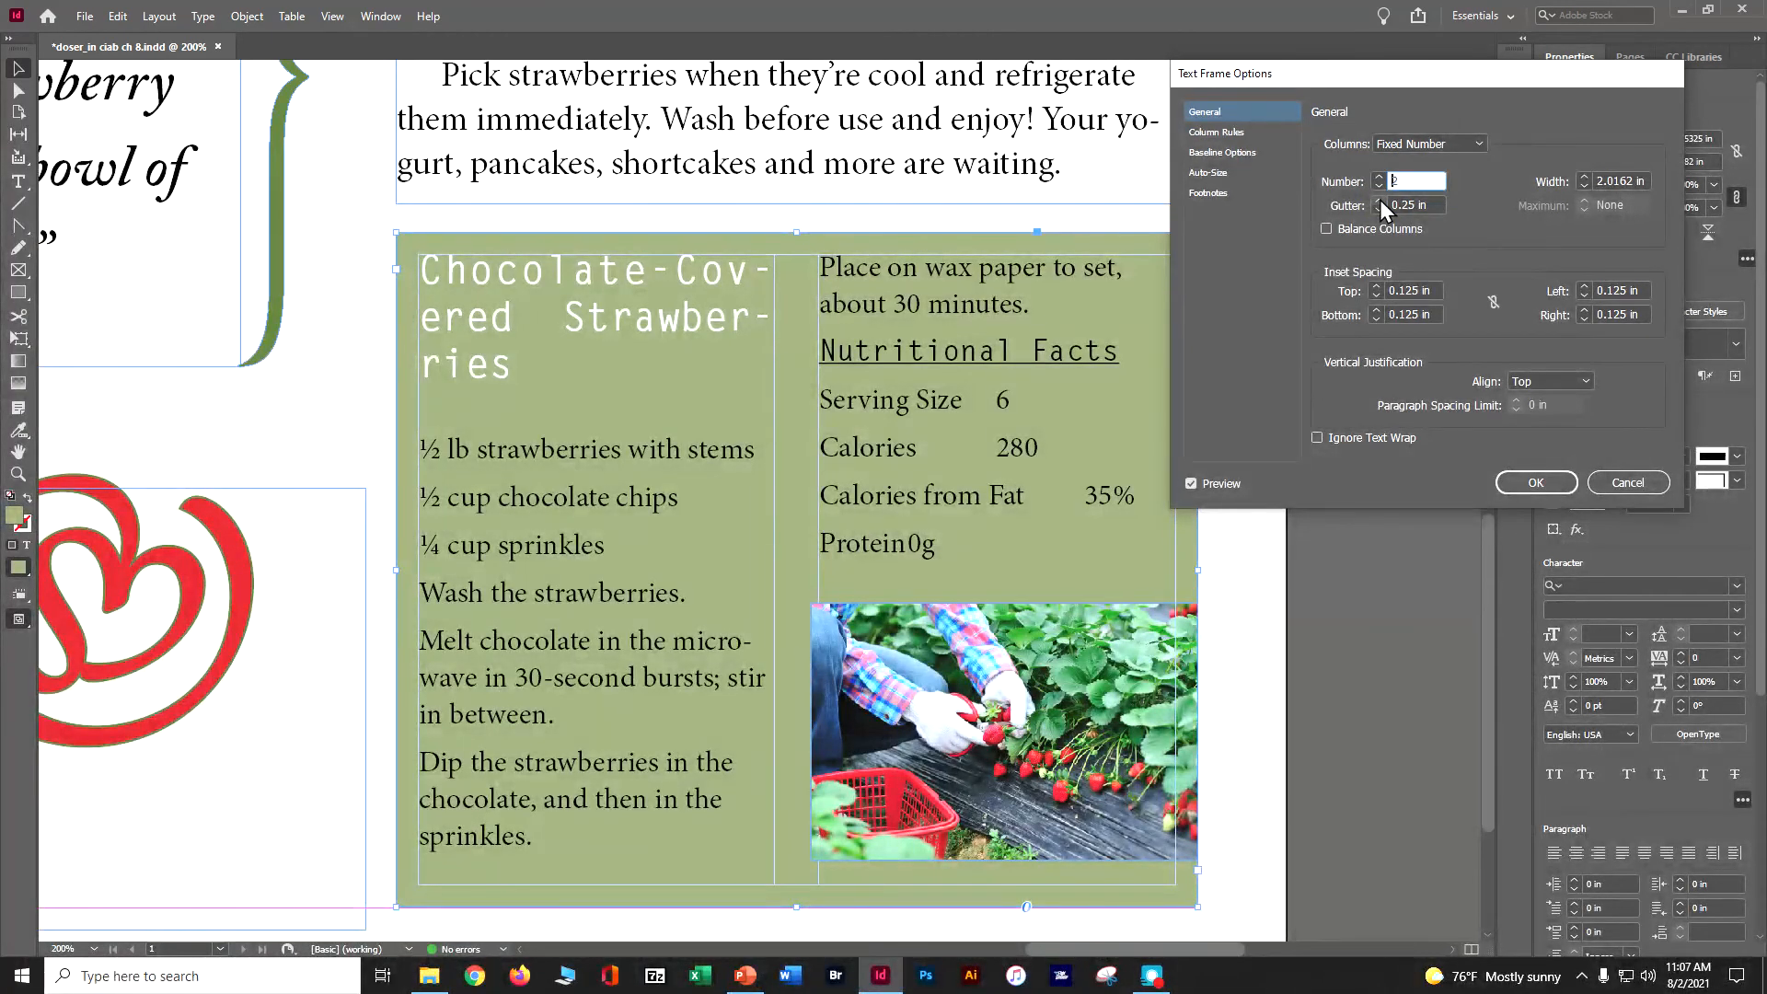
click(1535, 479)
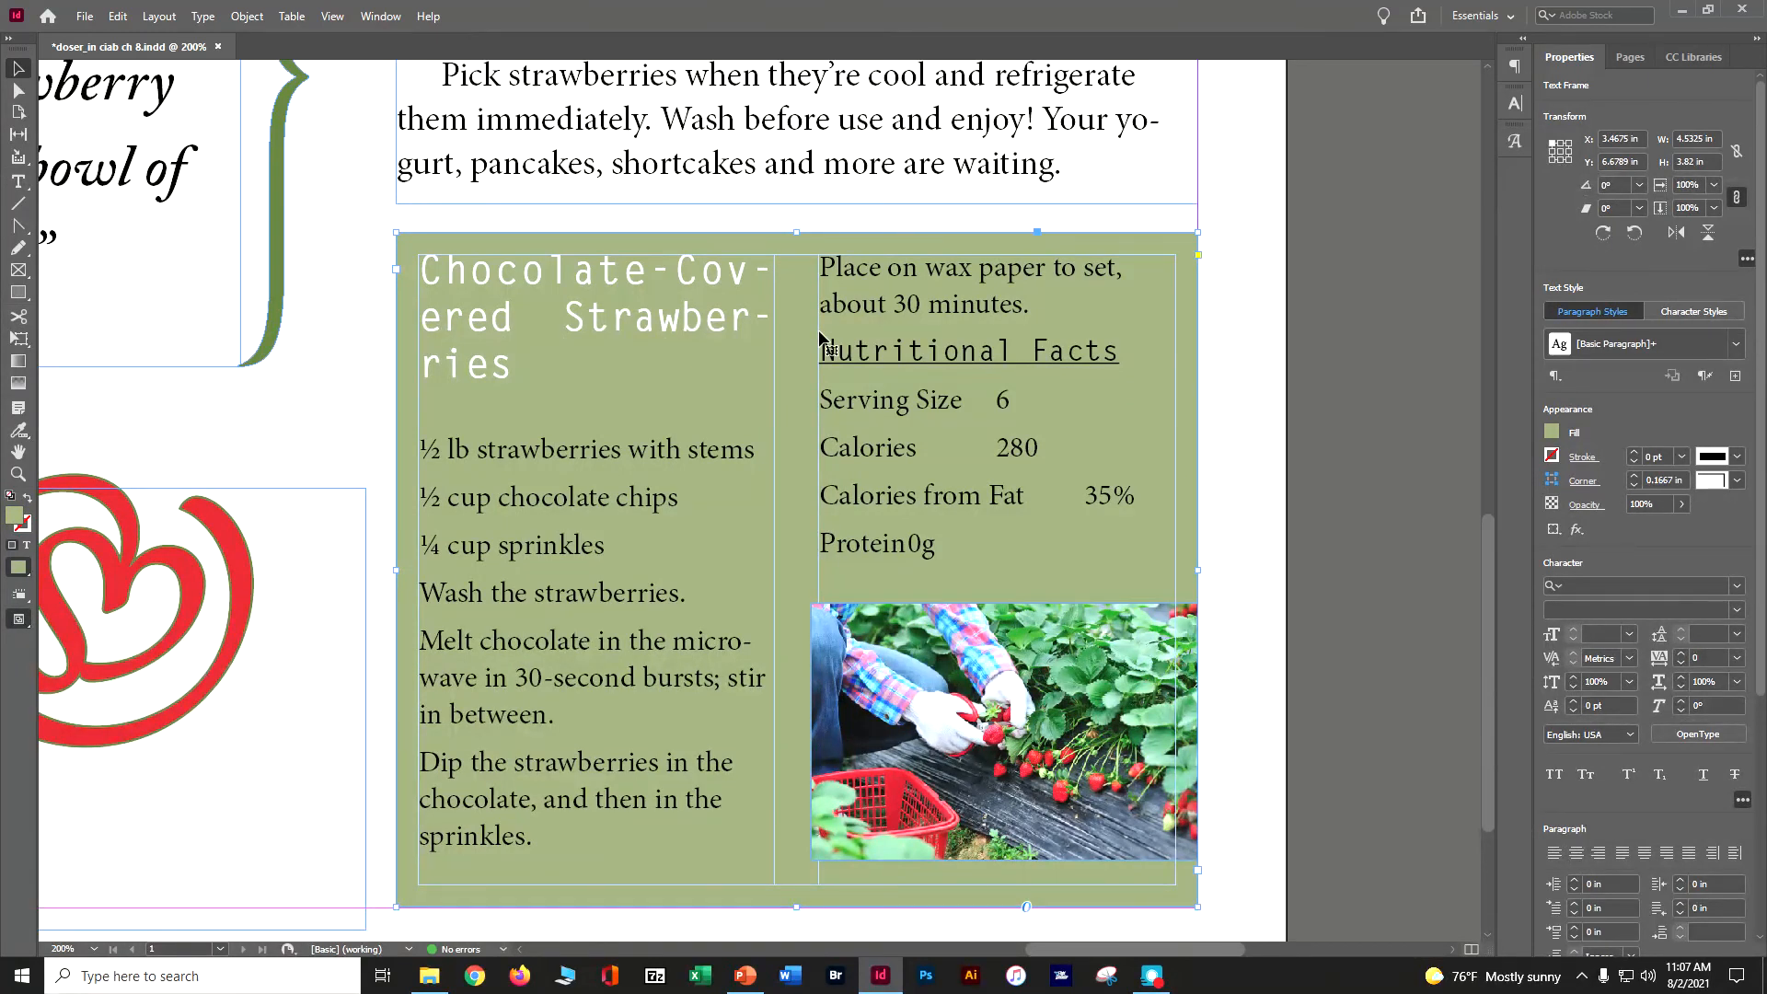
- Make the Chocolate-Covered Strawberries heading span all columns of the recipe frame
click(22, 183)
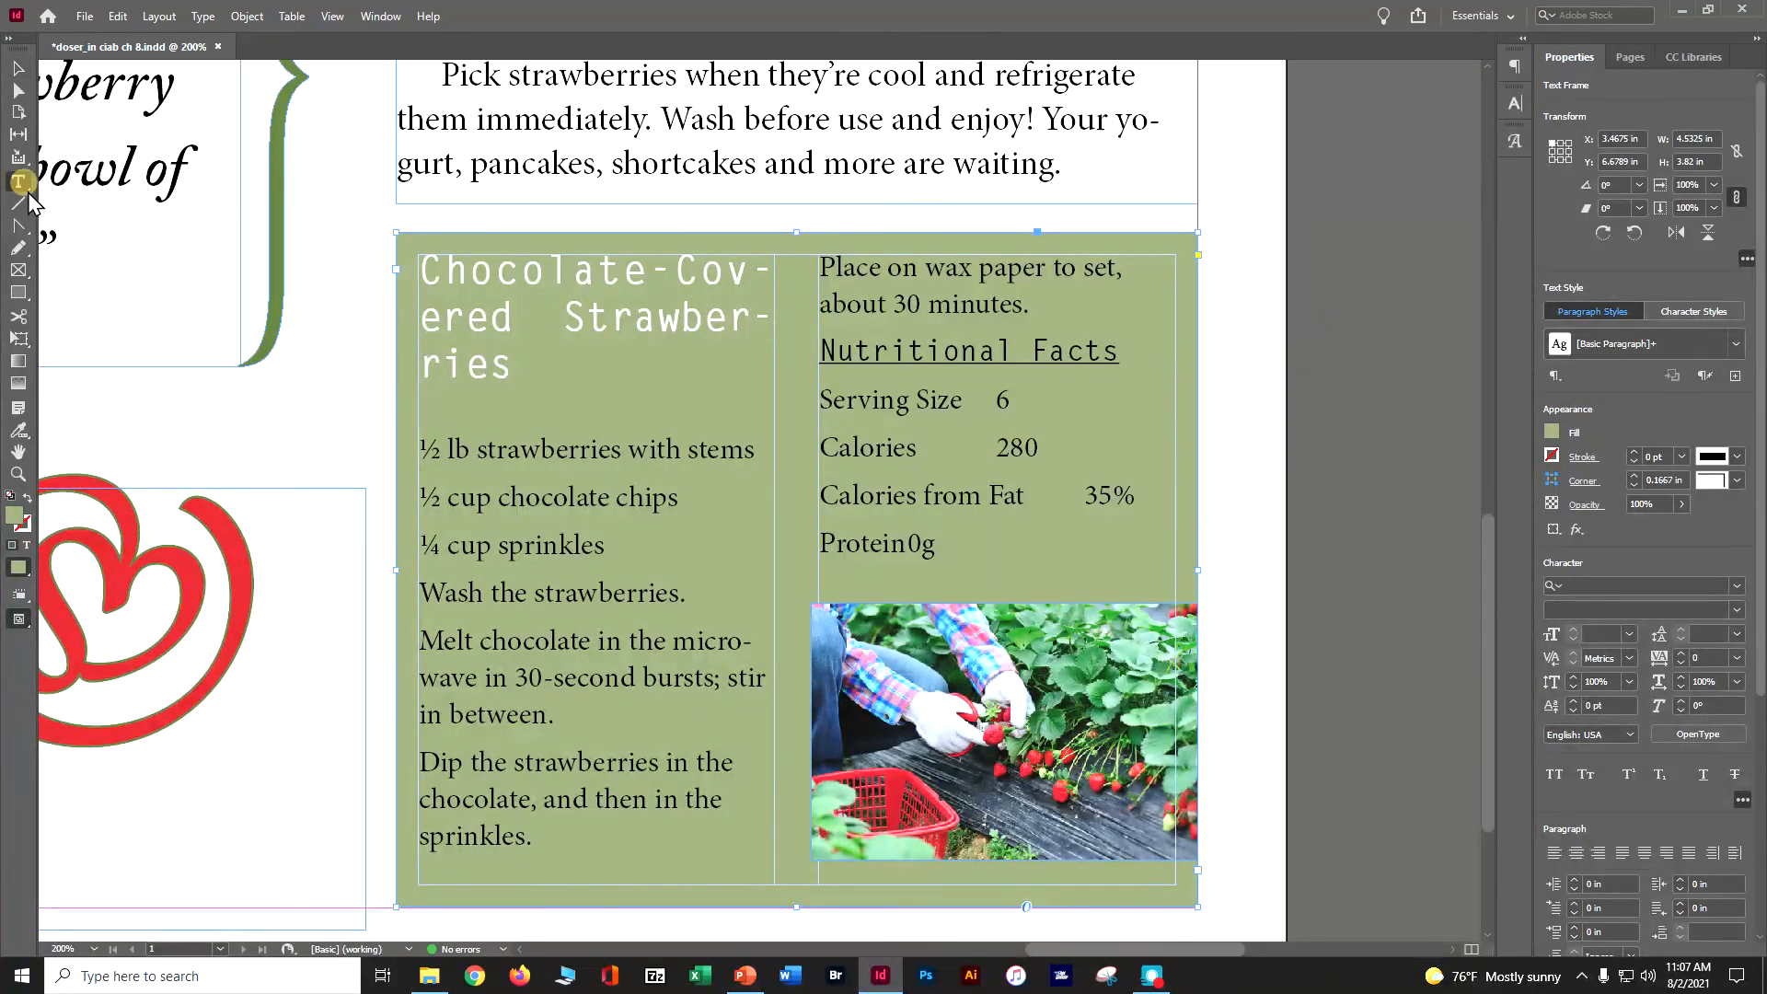
drag(516, 372, 386, 254)
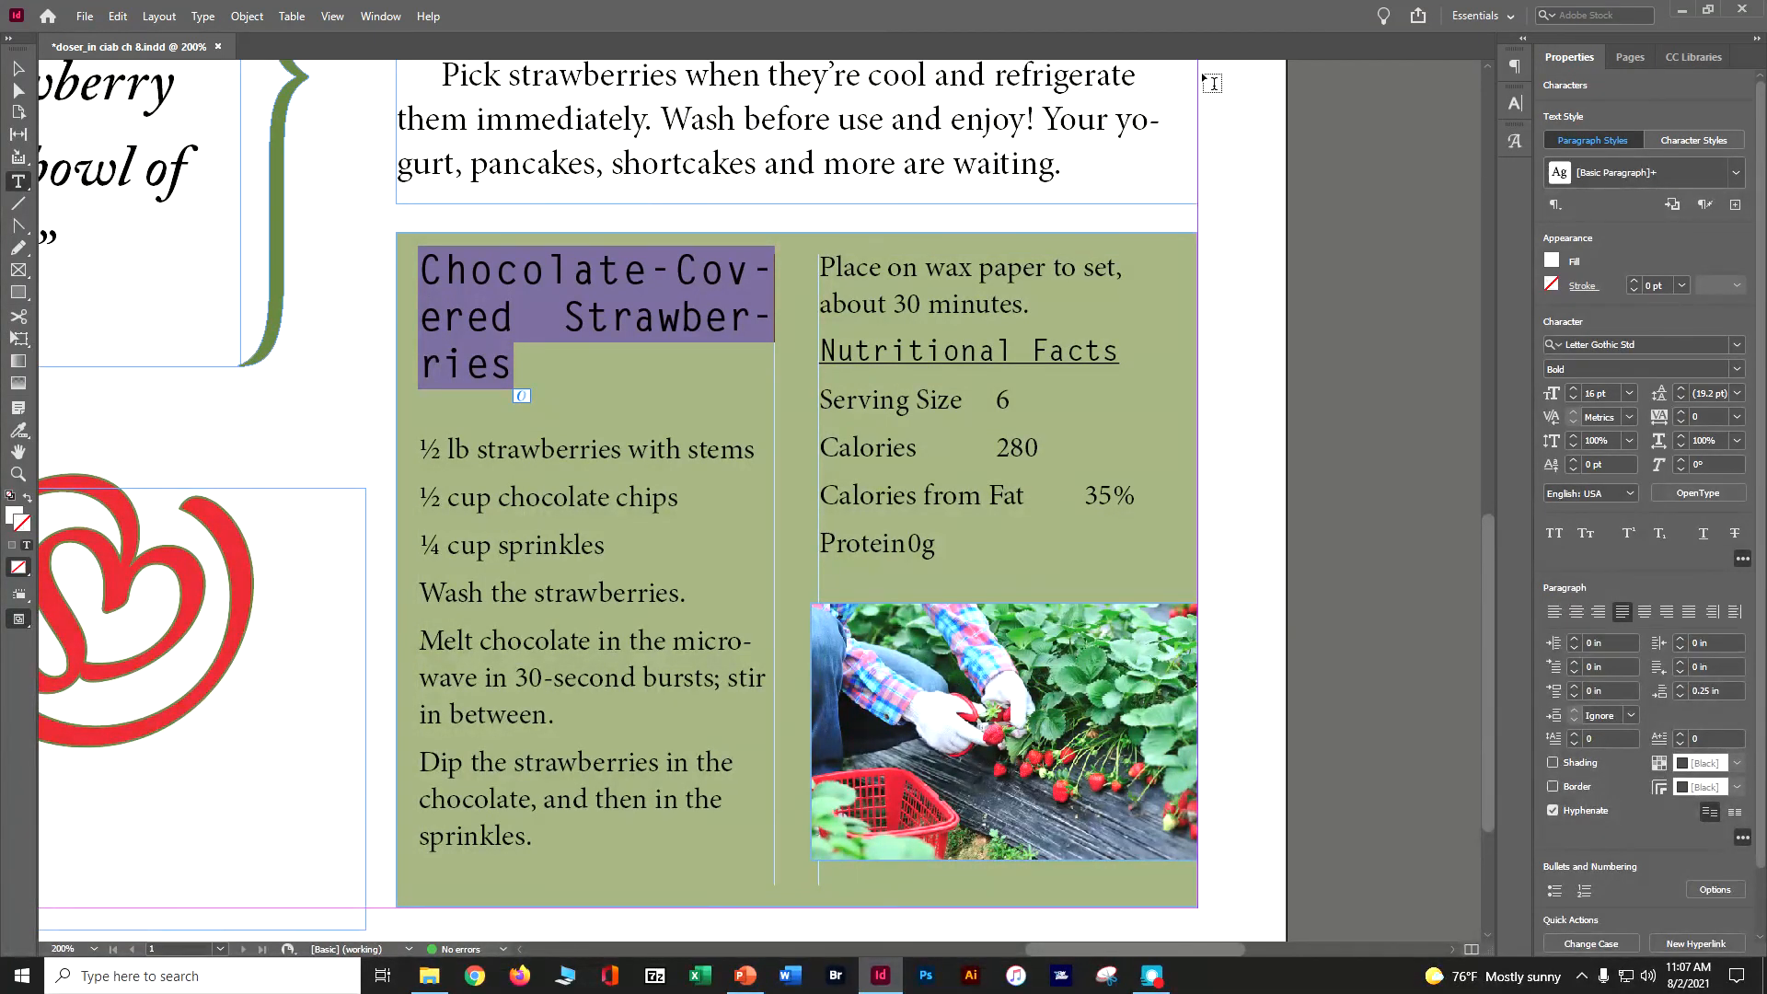
click(1514, 74)
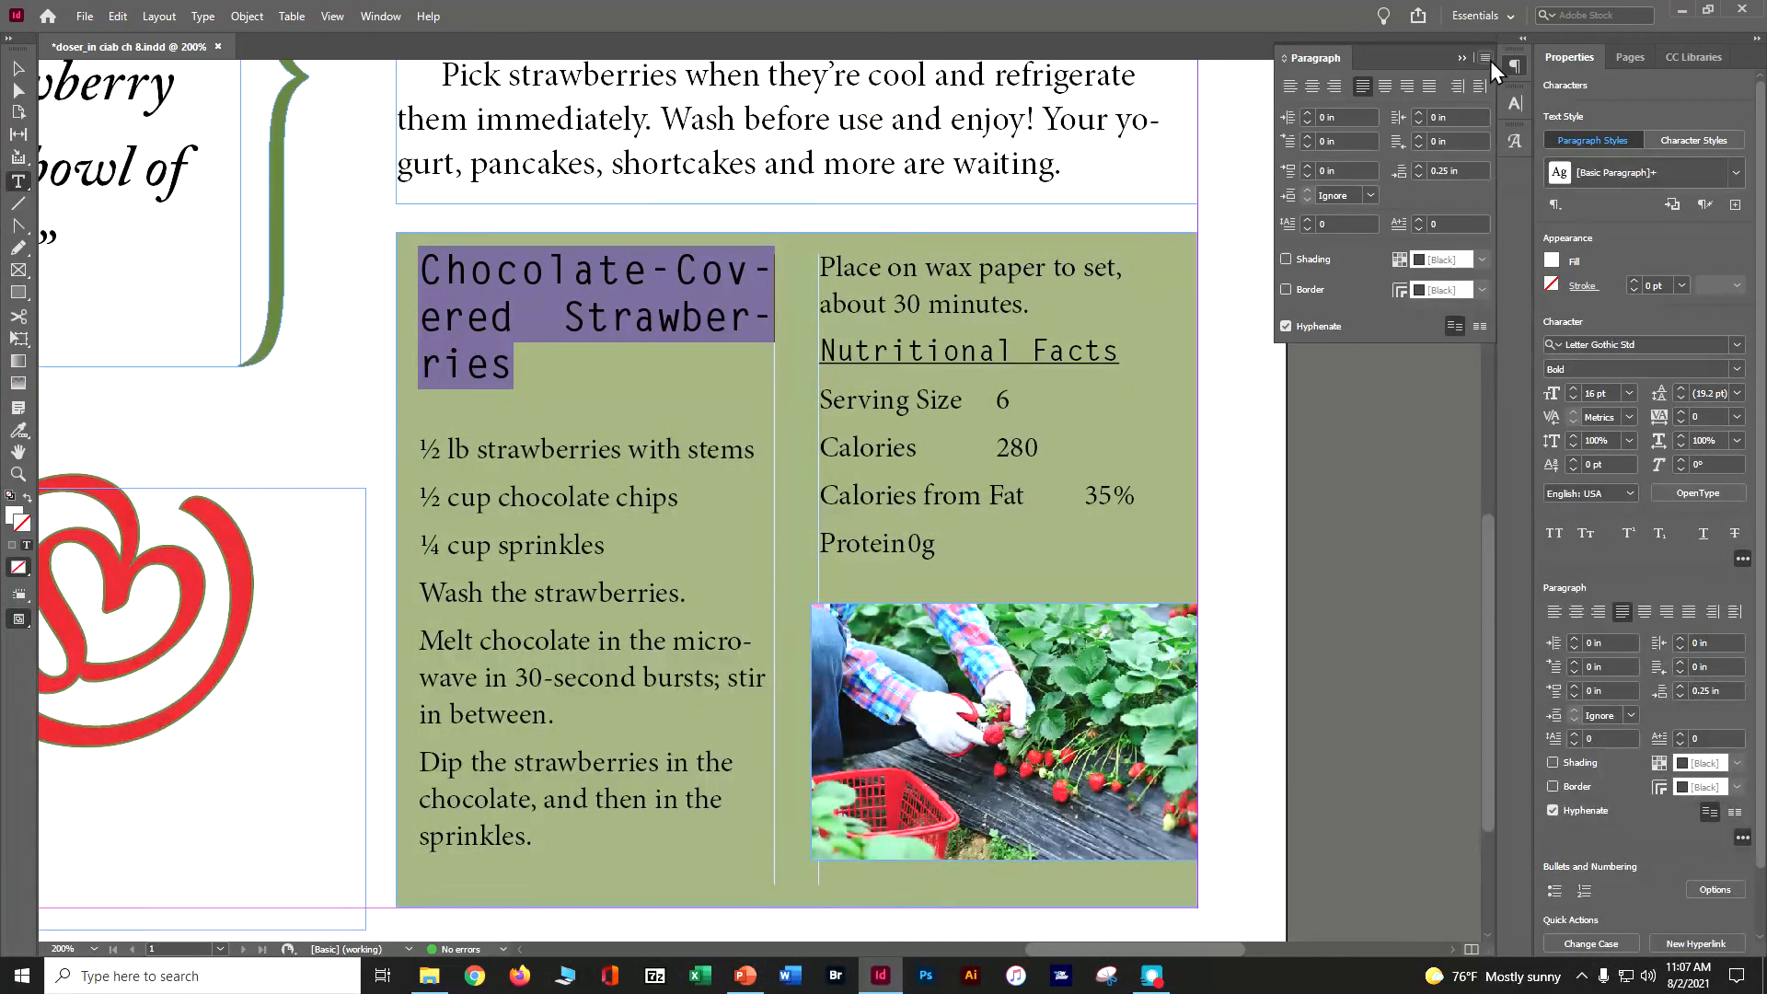
click(1486, 59)
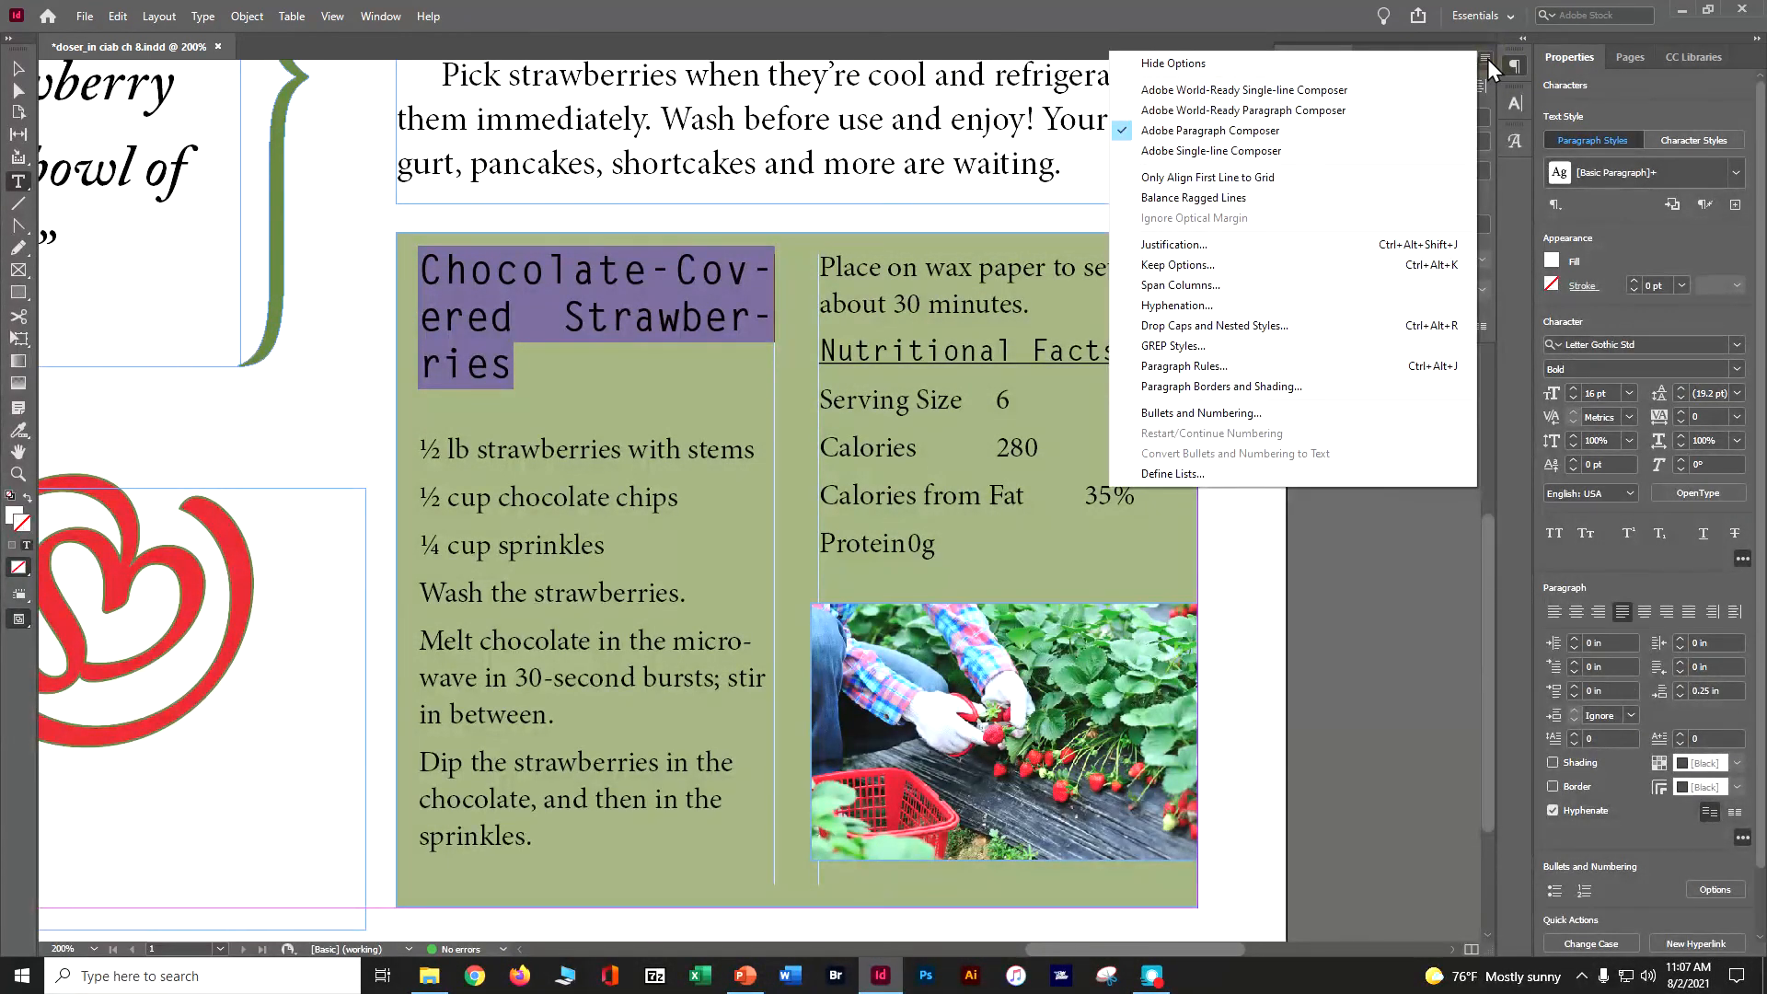
click(1276, 293)
drag(905, 369, 1119, 500)
click(1227, 600)
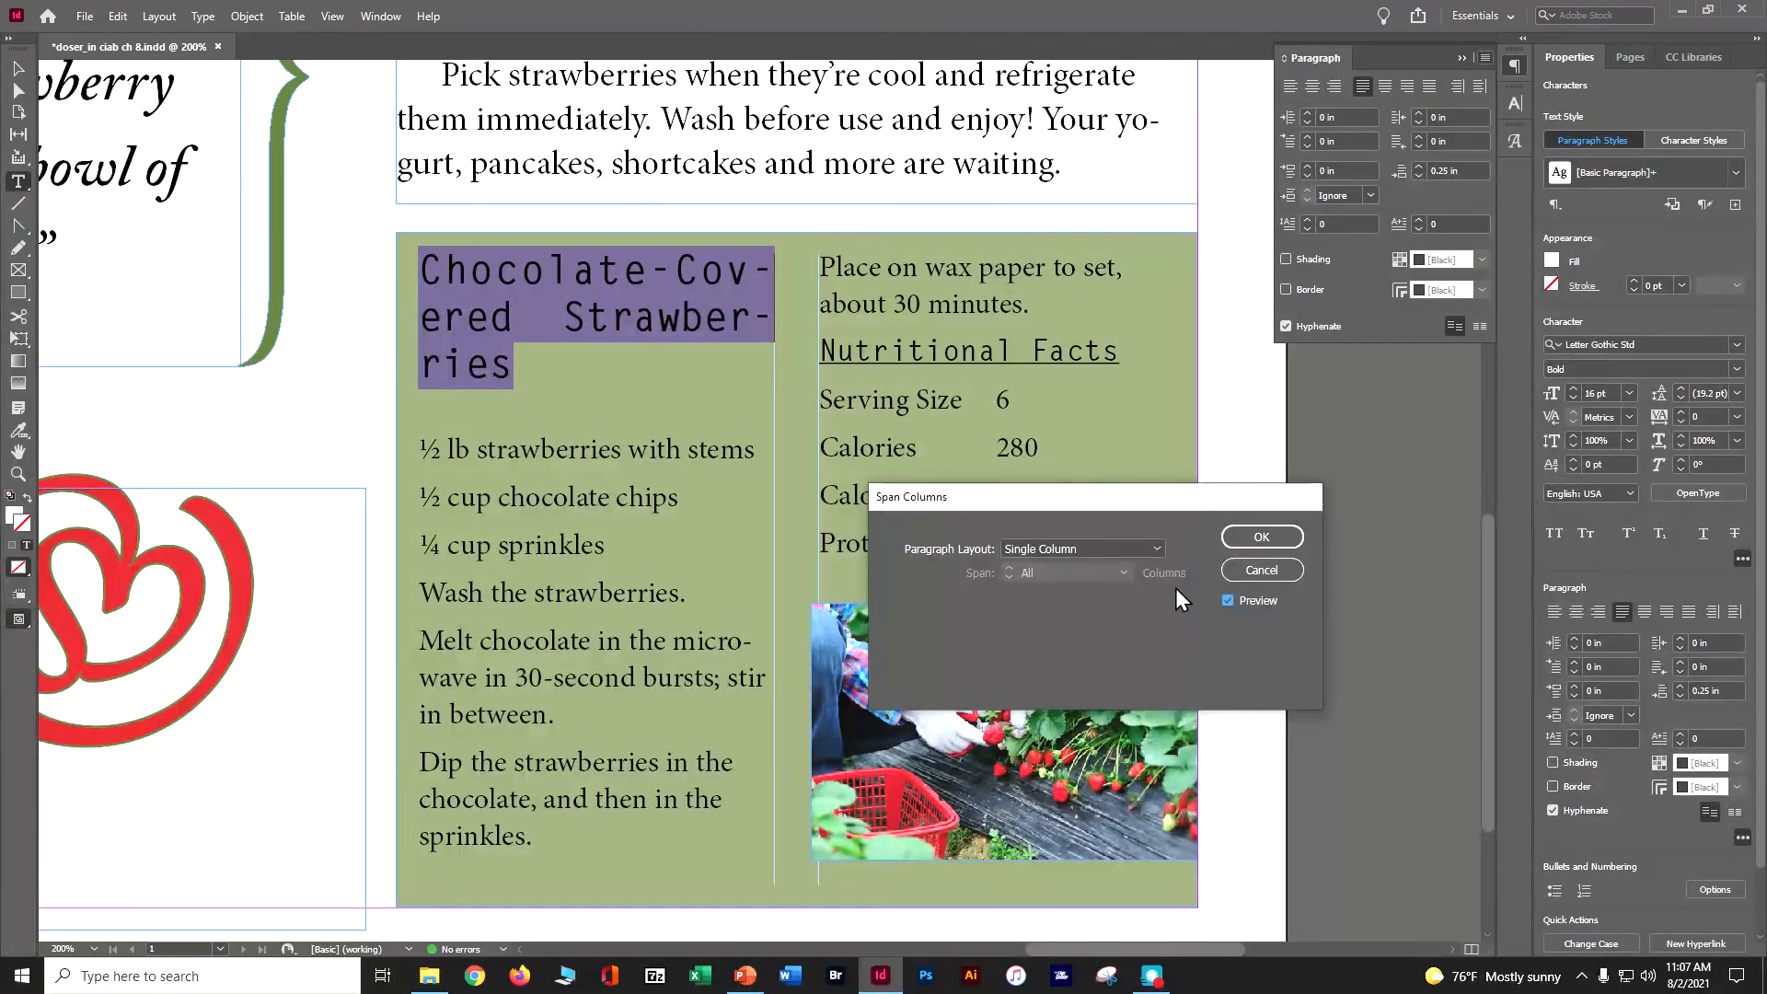
click(1155, 553)
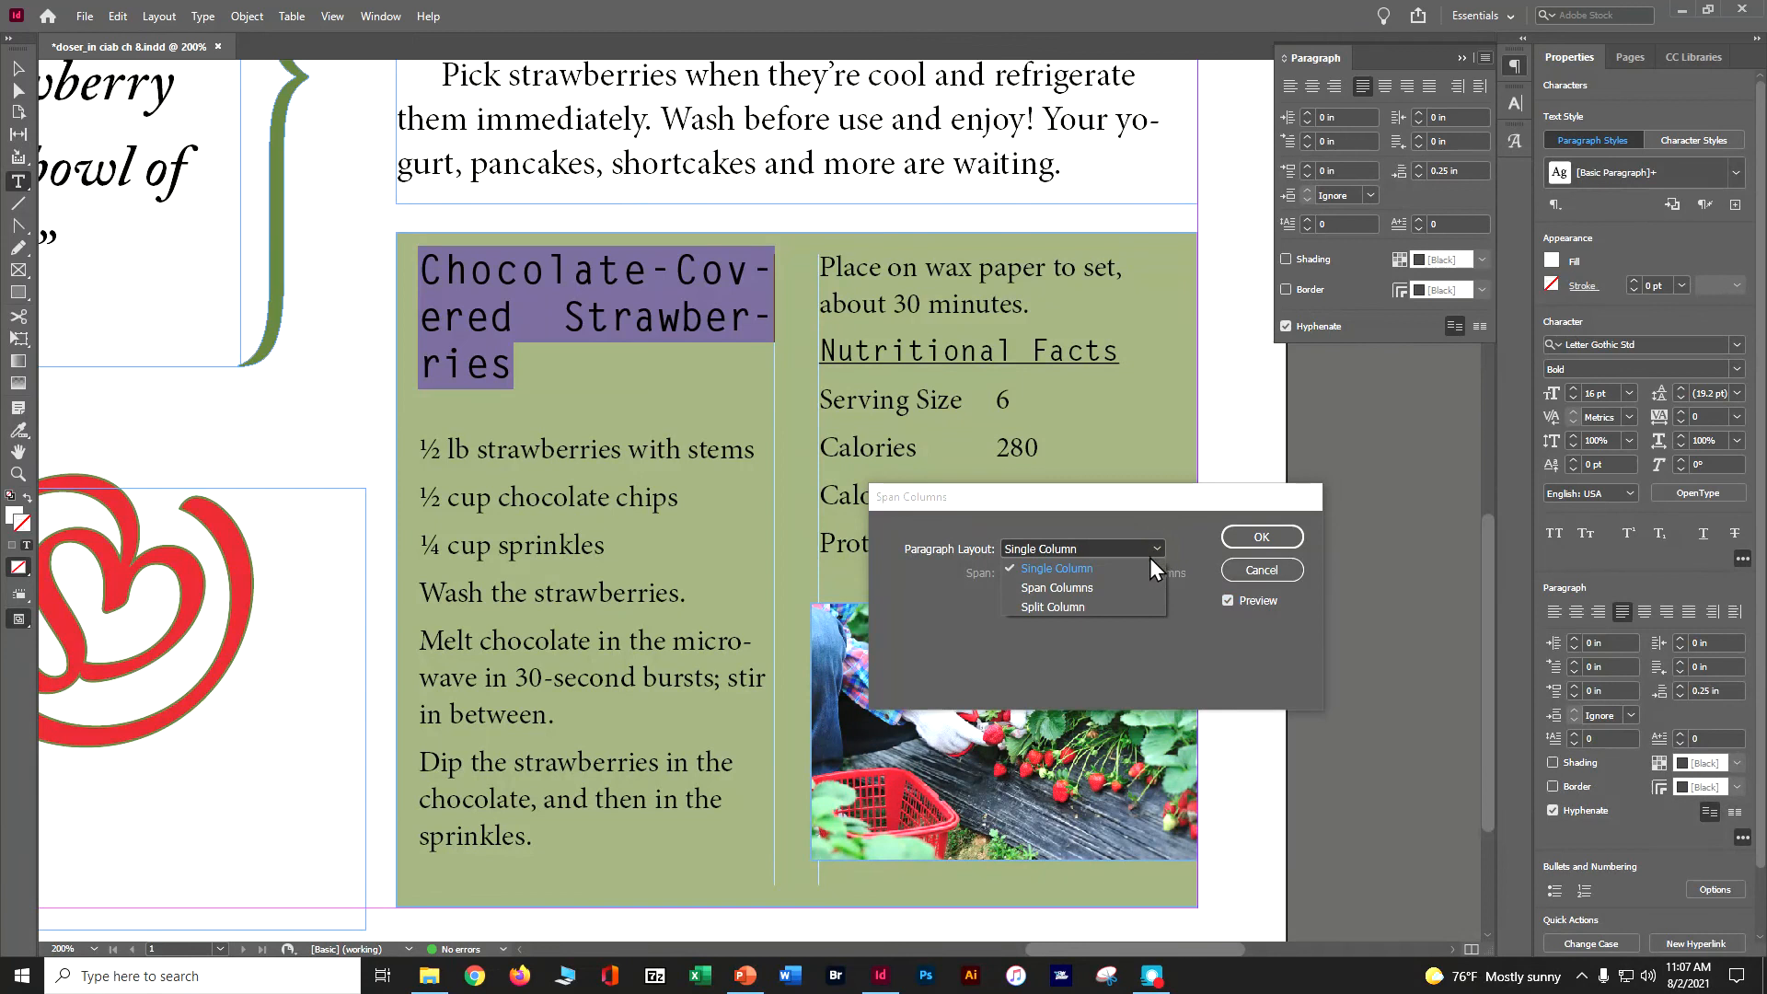
click(1132, 587)
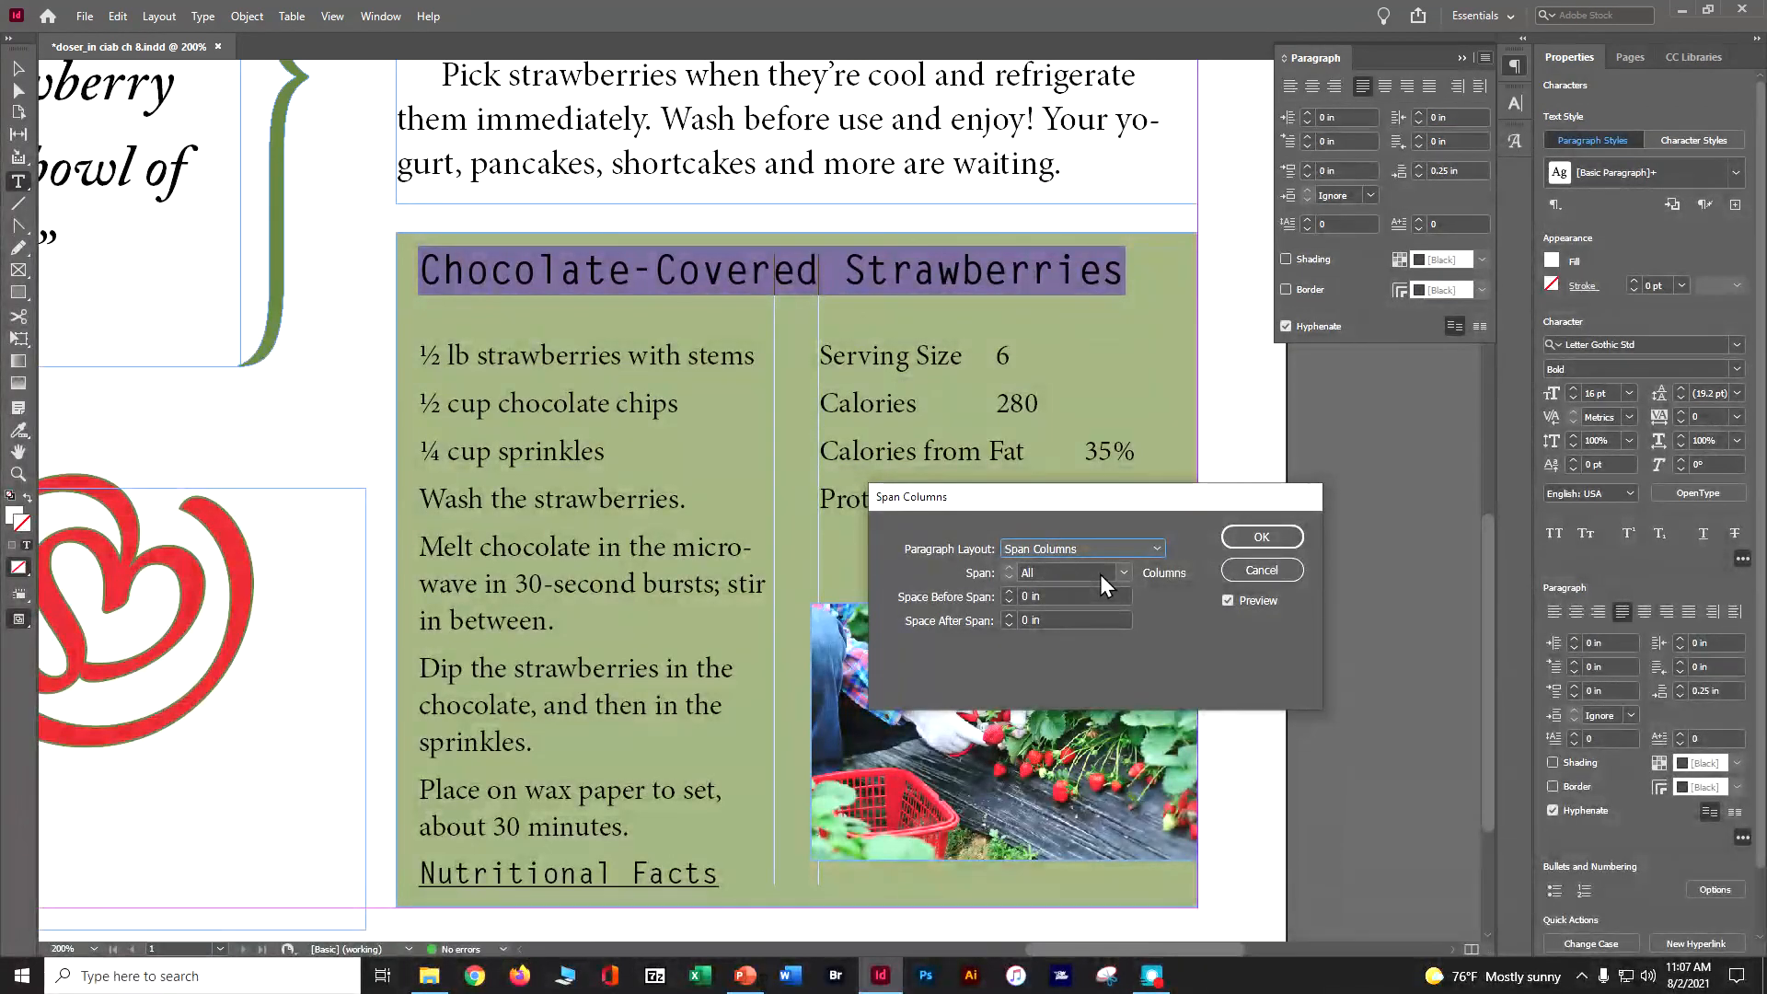
click(1259, 537)
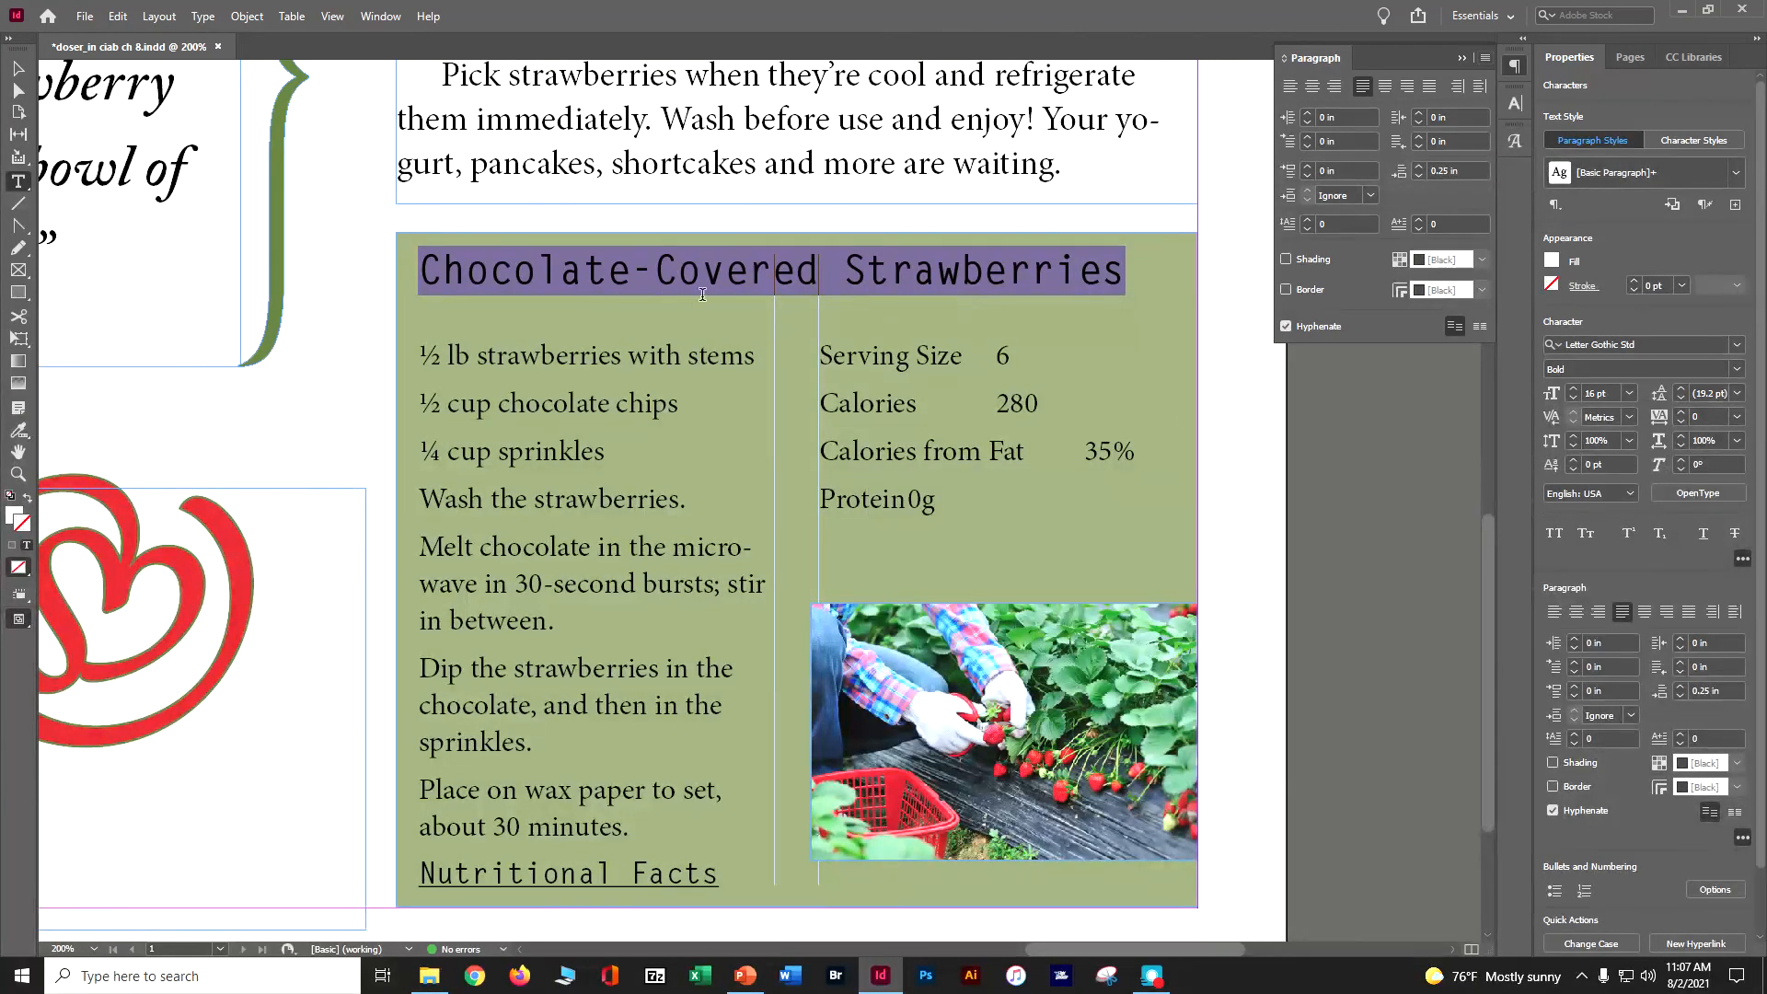